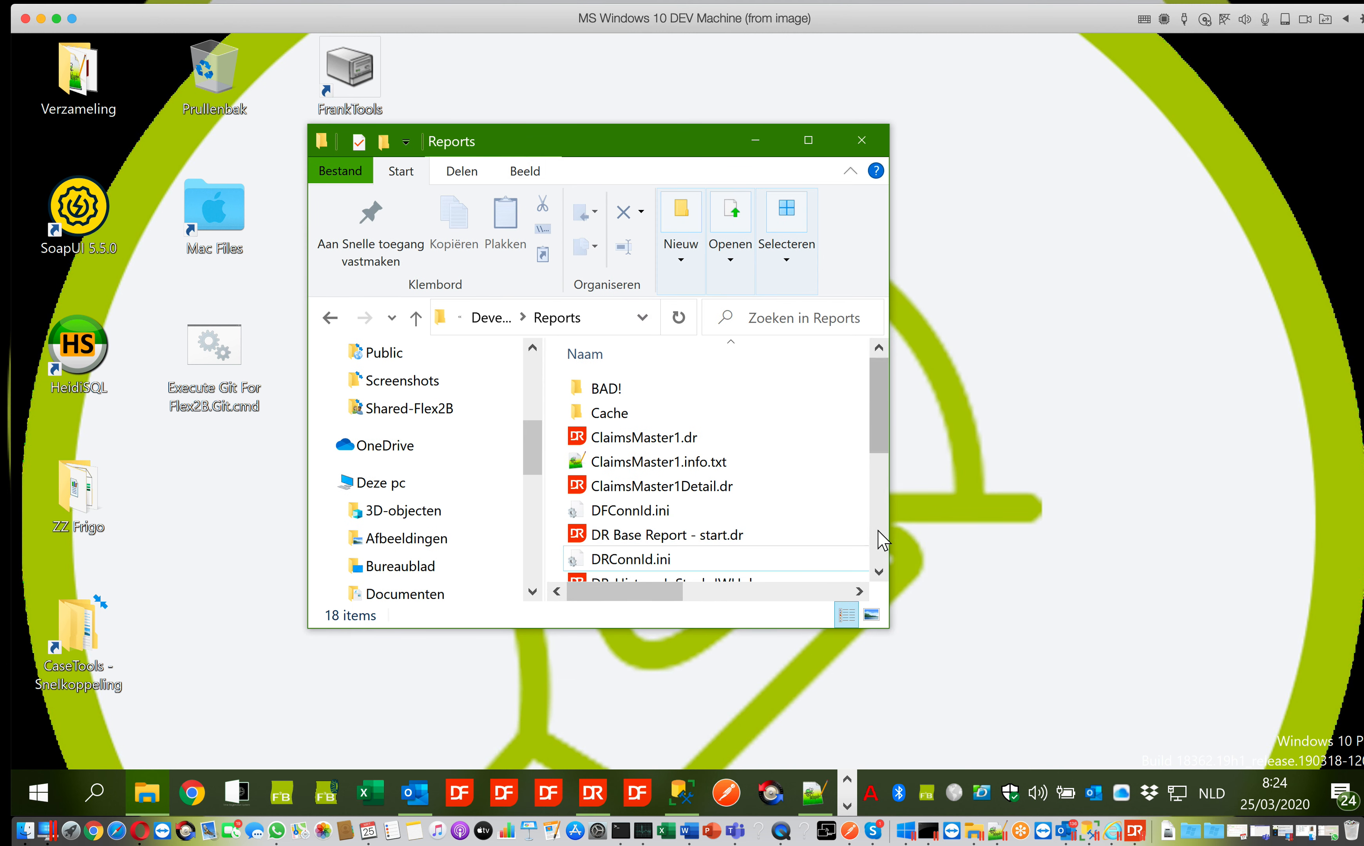
Step: Open DFConnId.ini from the Reports folder in Notepad++
left_click(668, 510)
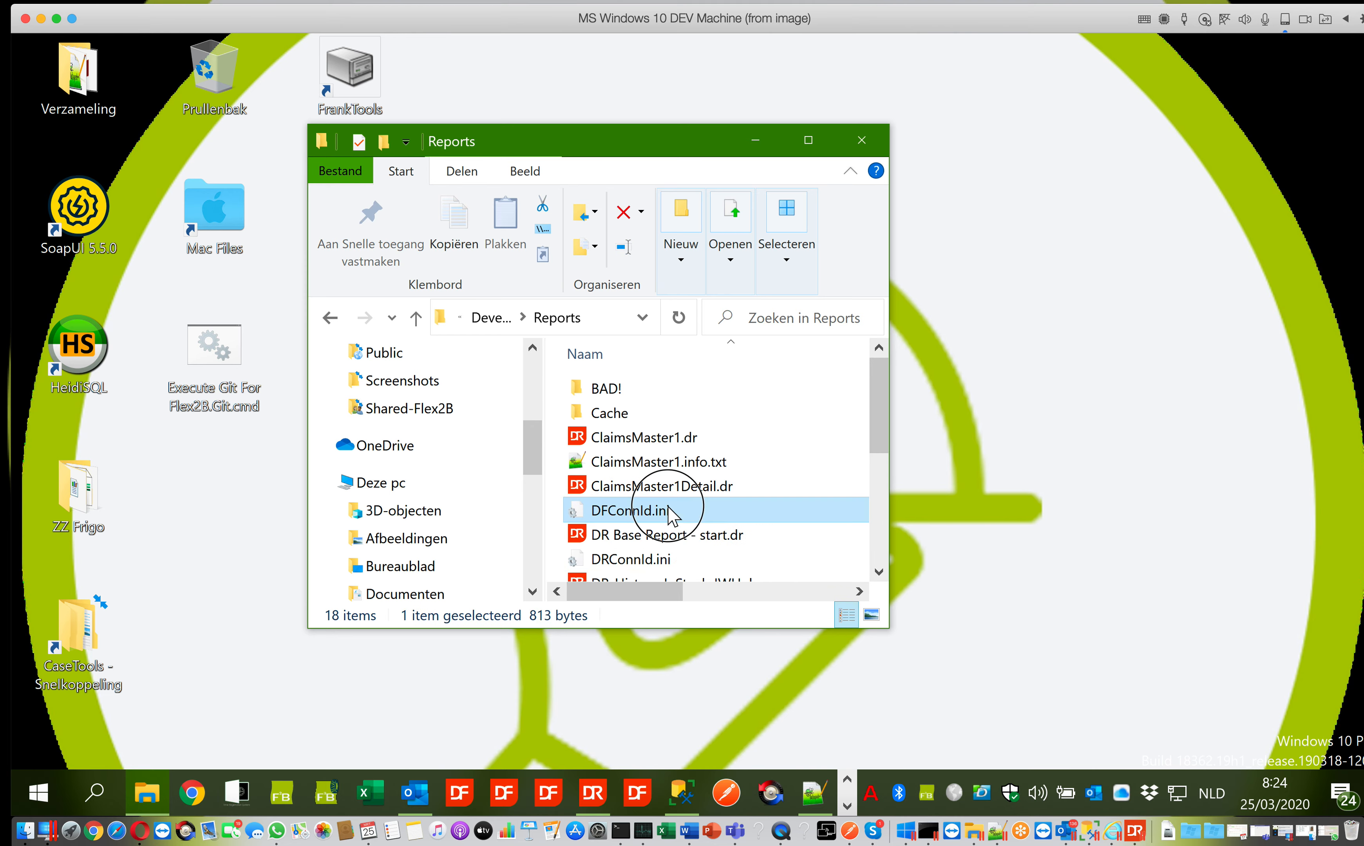
right_click(626, 507)
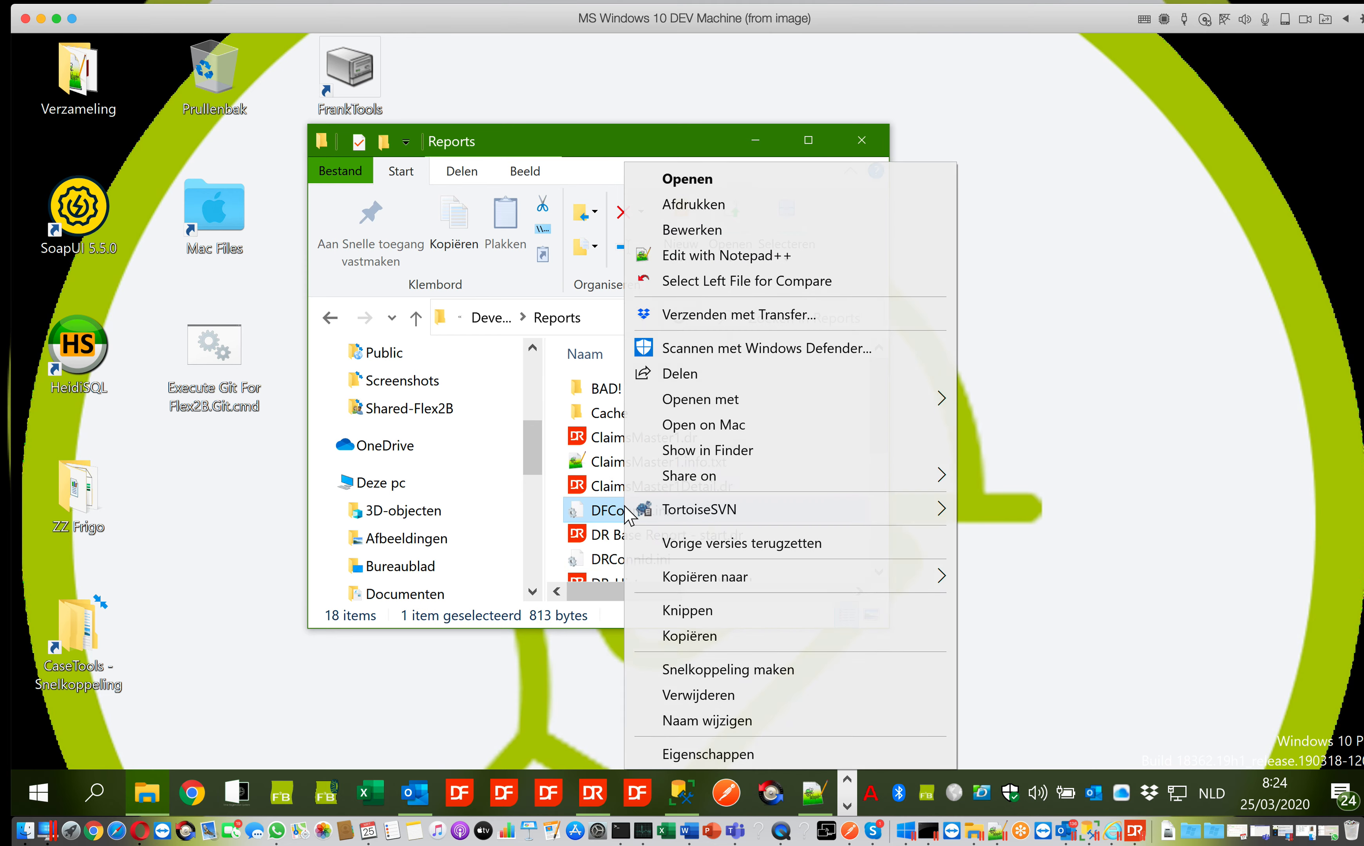
left_click(692, 263)
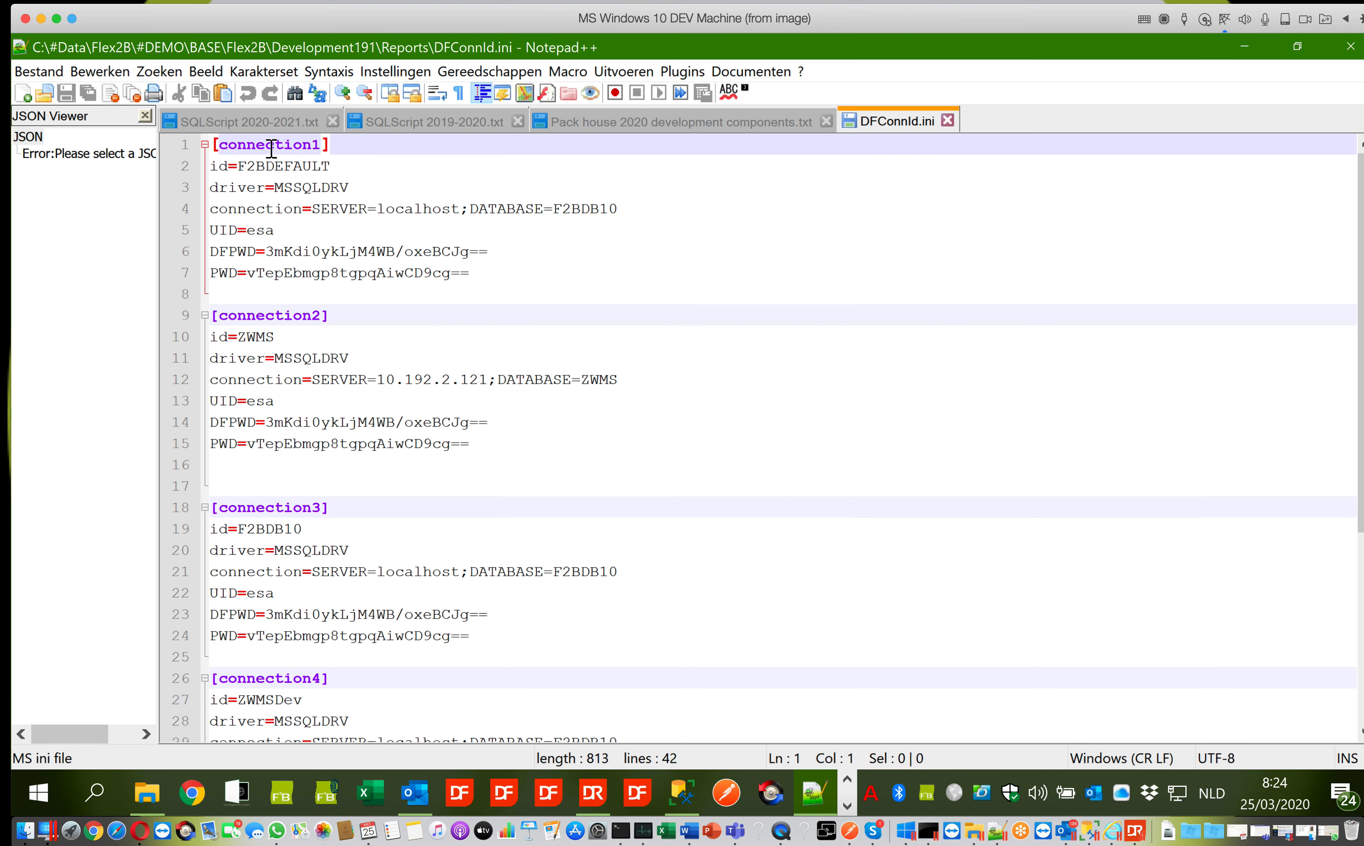
Step: Examine the id entries of connection1 through connection4 in DFConnId.ini, and minimize the editor and the Reports folder window
double_click(273, 166)
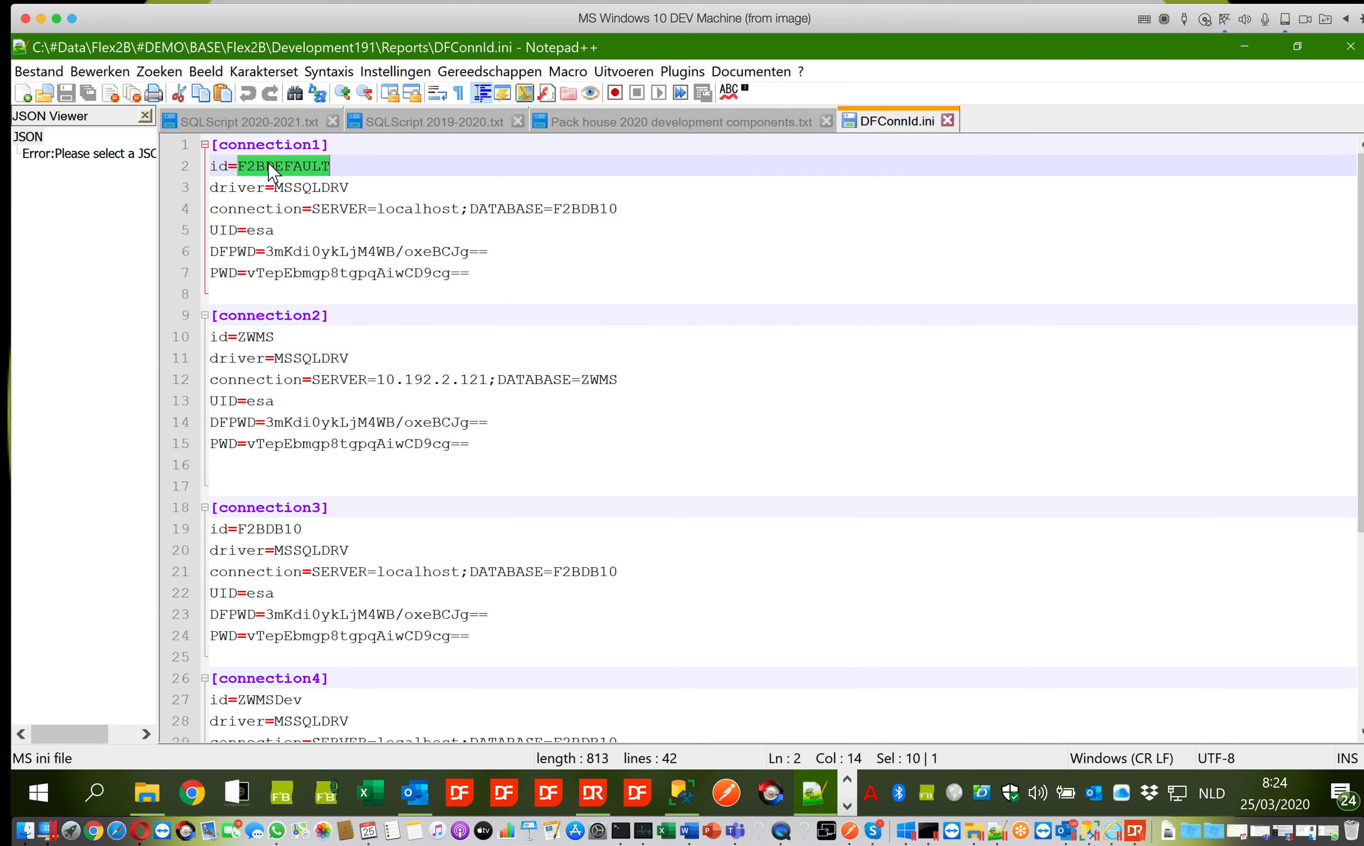
left_click(259, 337)
double_click(259, 337)
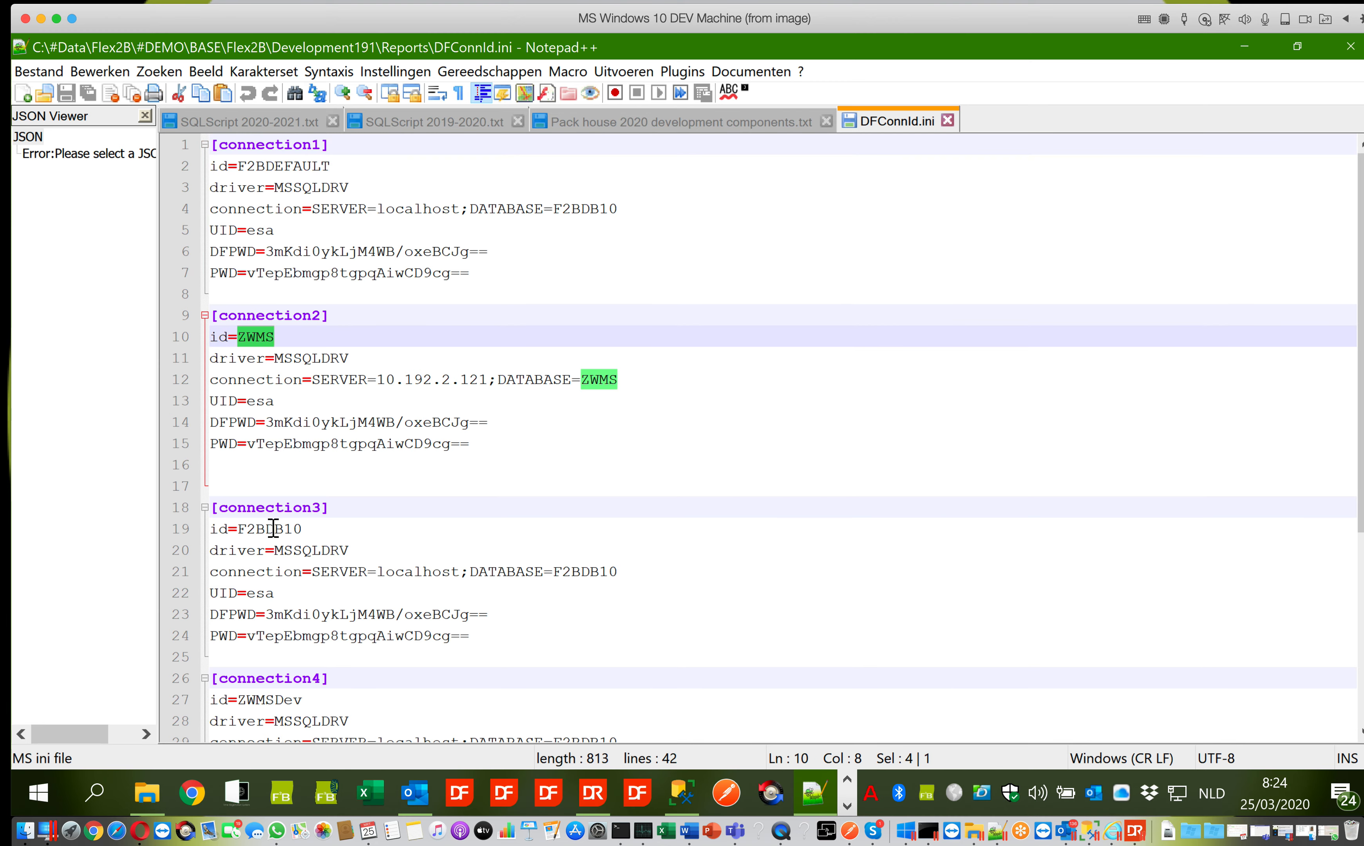
double_click(273, 528)
double_click(266, 697)
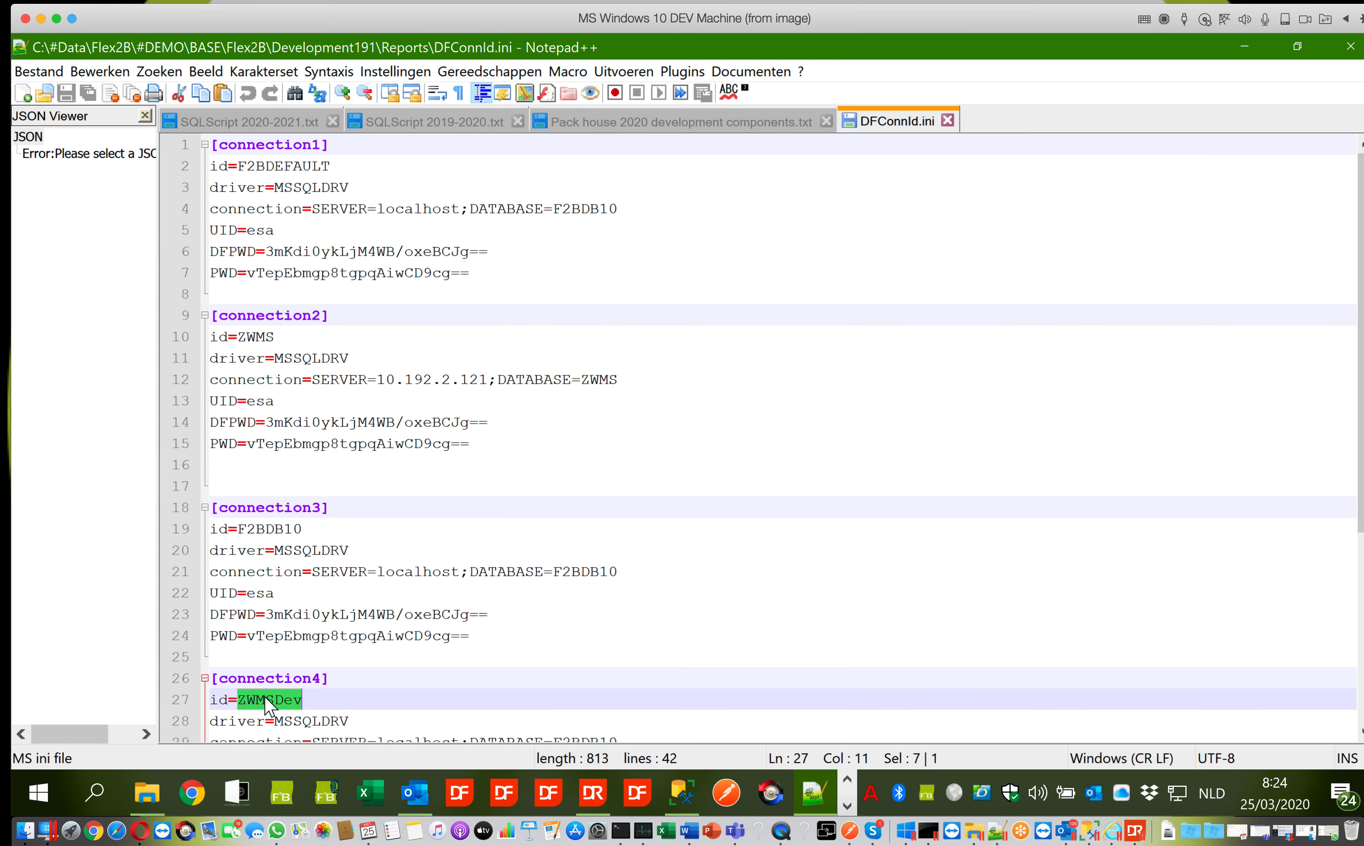
double_click(267, 529)
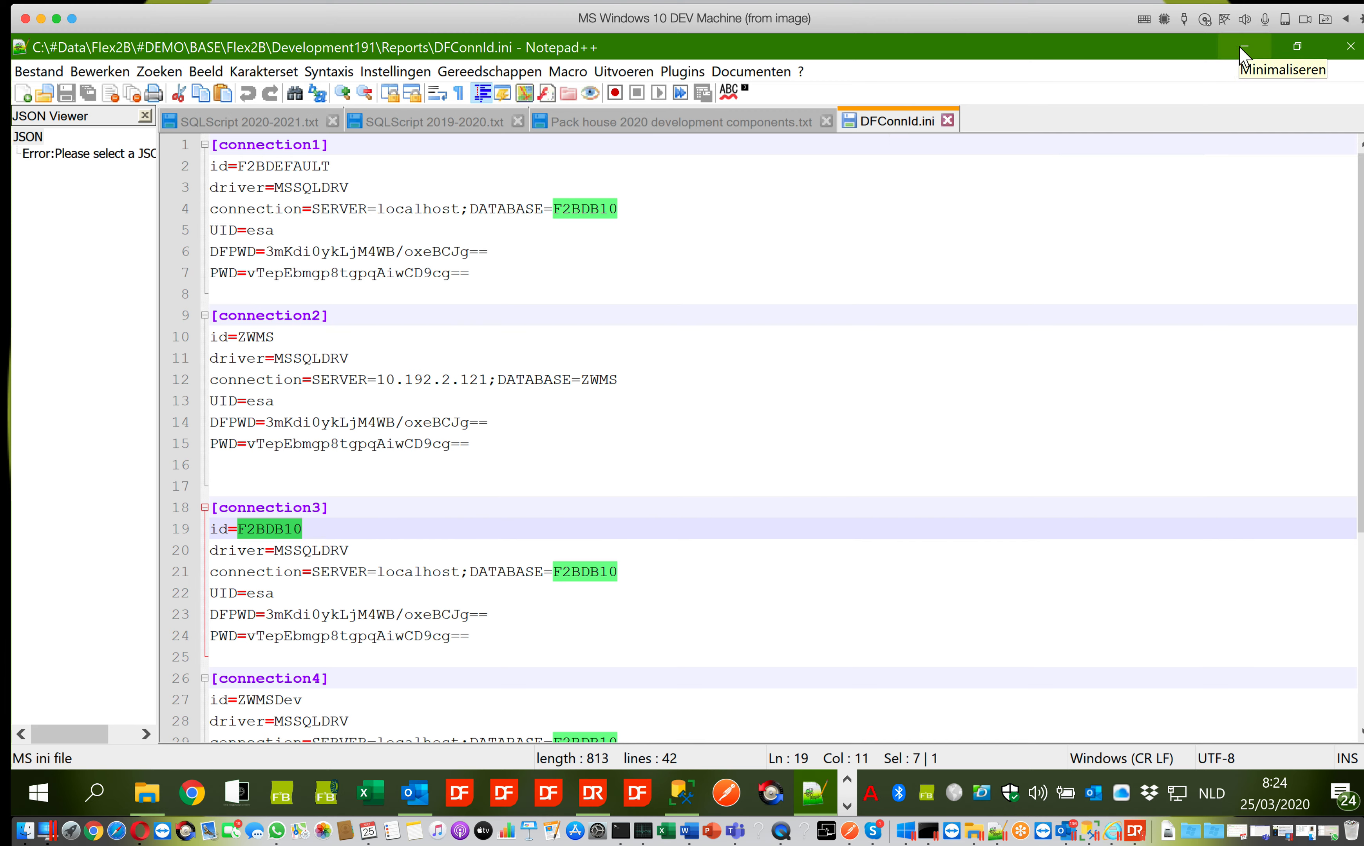
left_click(1245, 56)
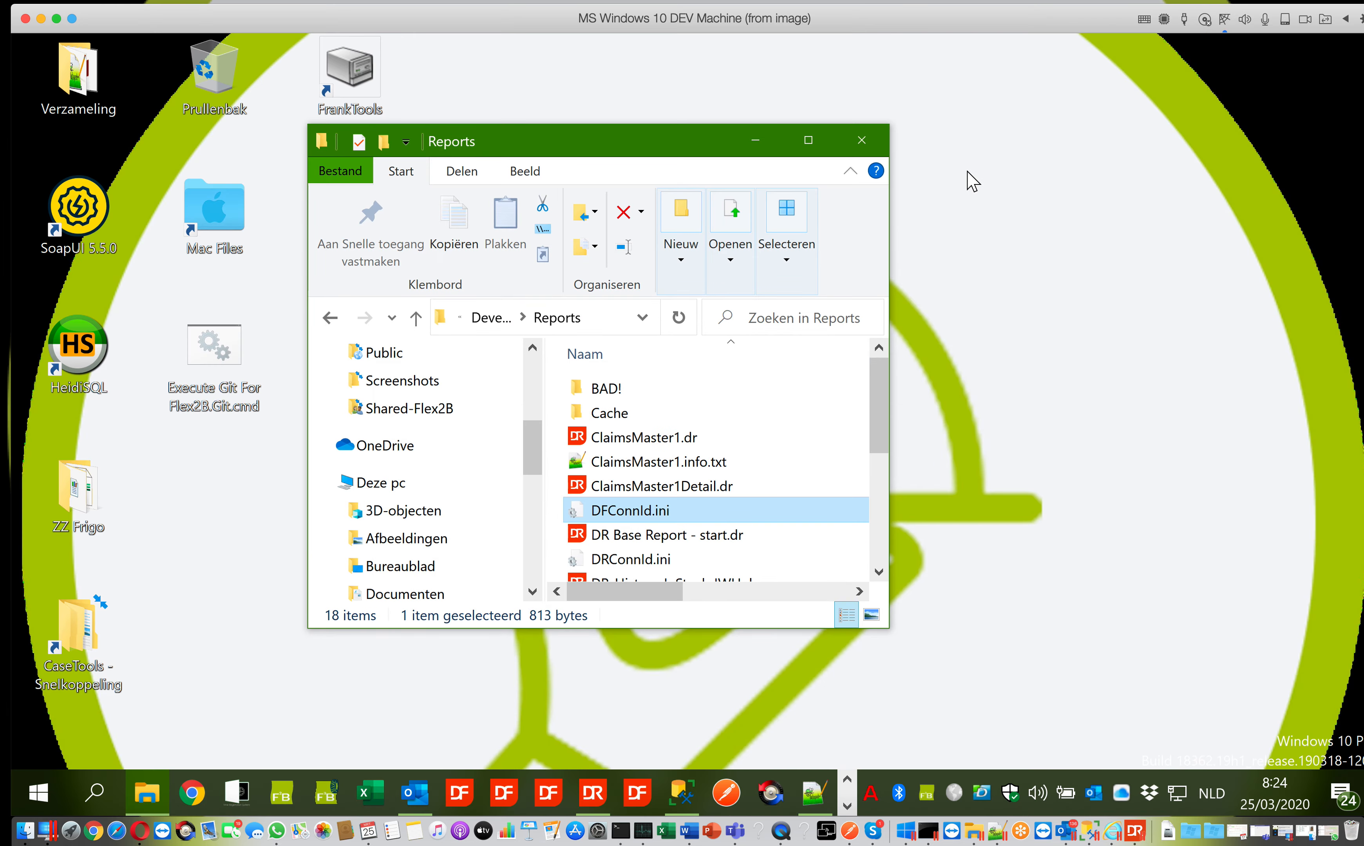
left_click(755, 144)
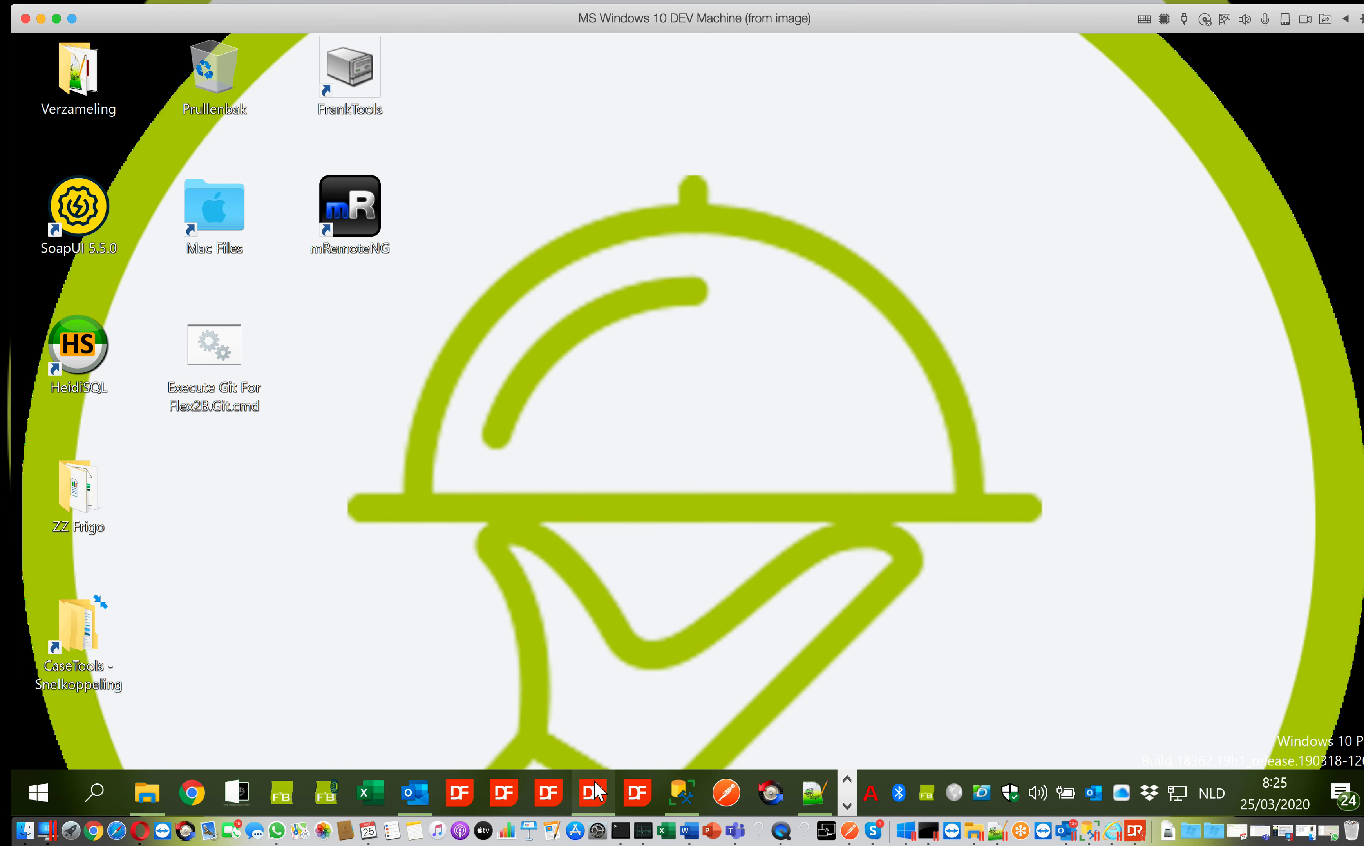
Step: Switch to DataFlex Reports and start a new report with the wizard, using the Standard Report type
left_click(594, 792)
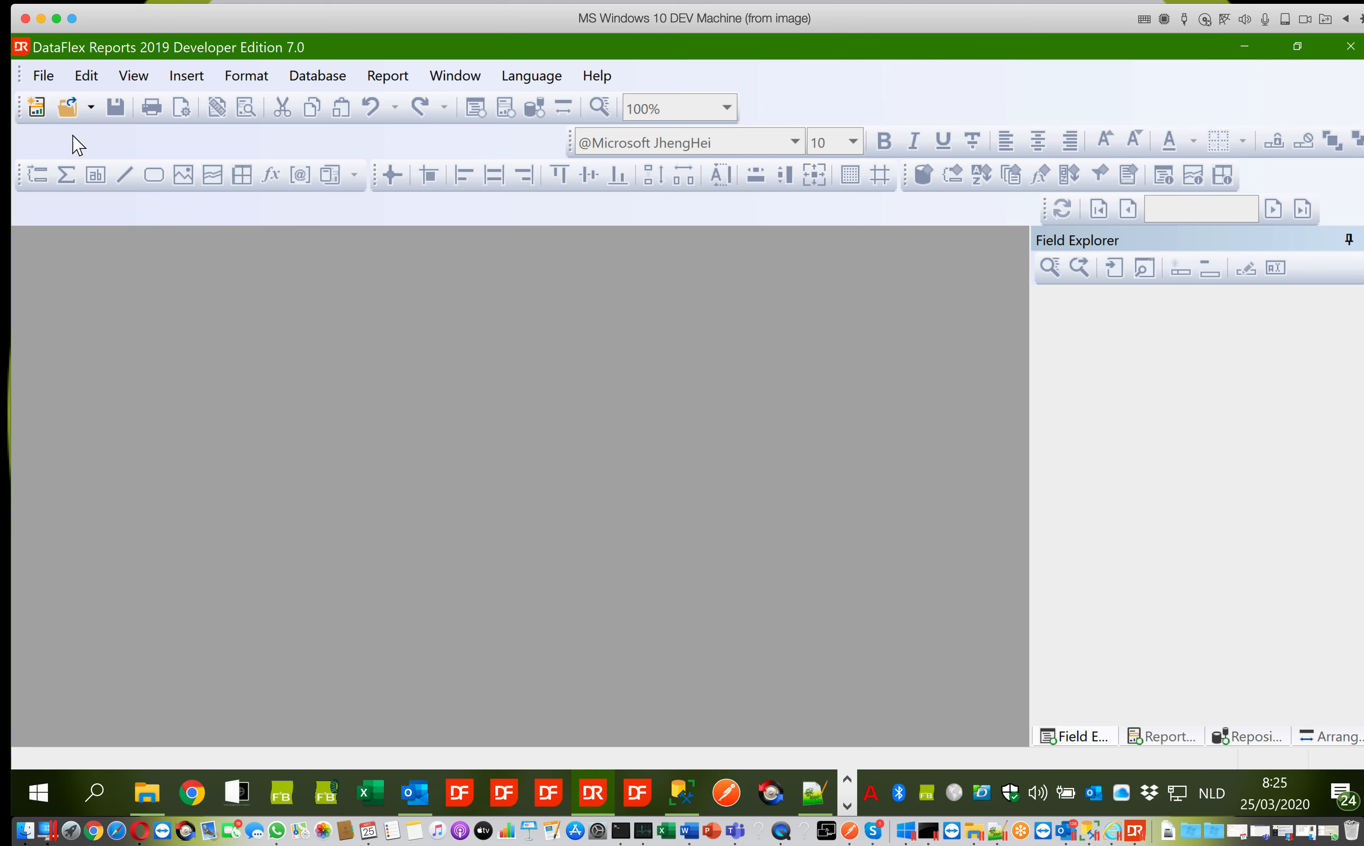
left_click(40, 109)
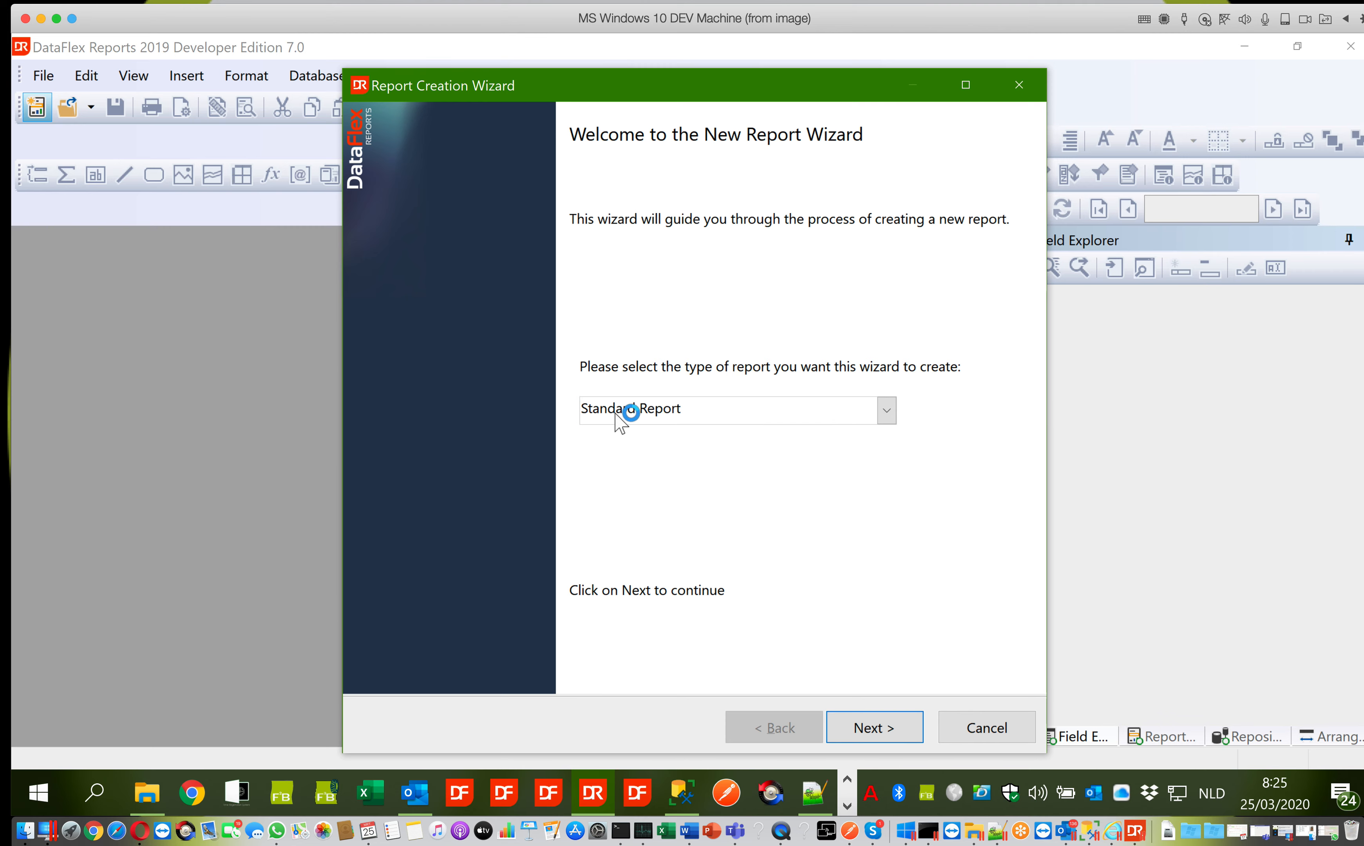
left_click(616, 414)
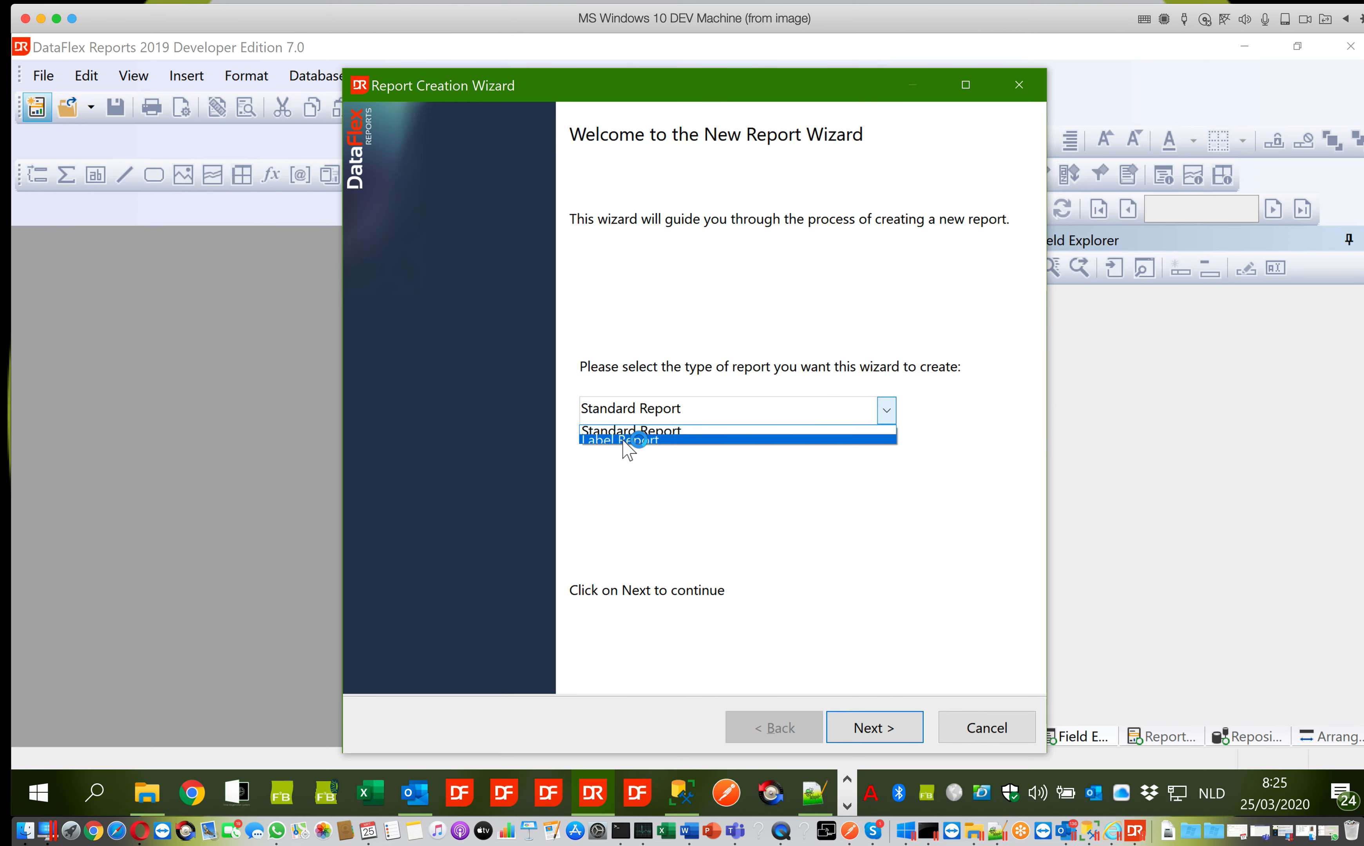
left_click(629, 414)
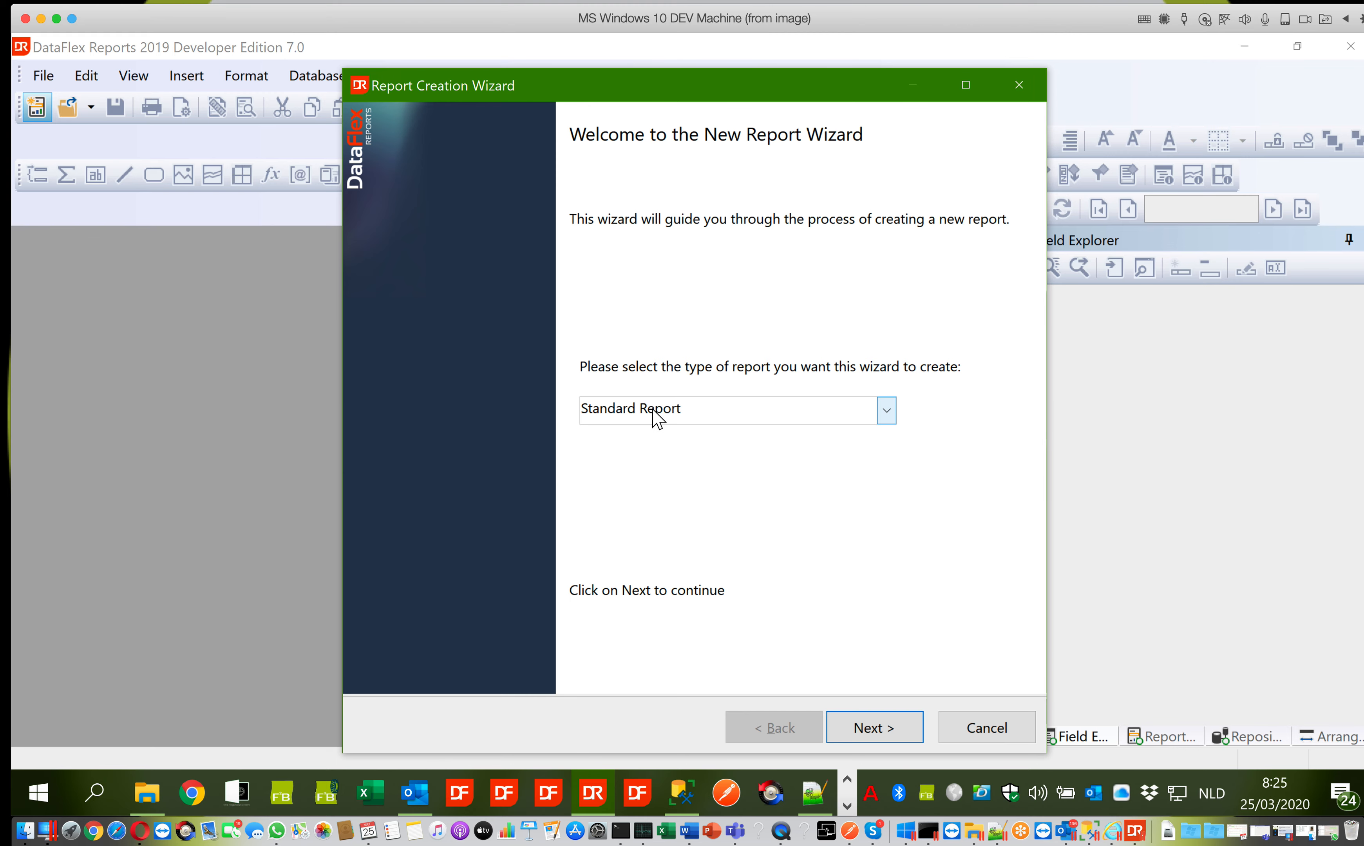
left_click(857, 728)
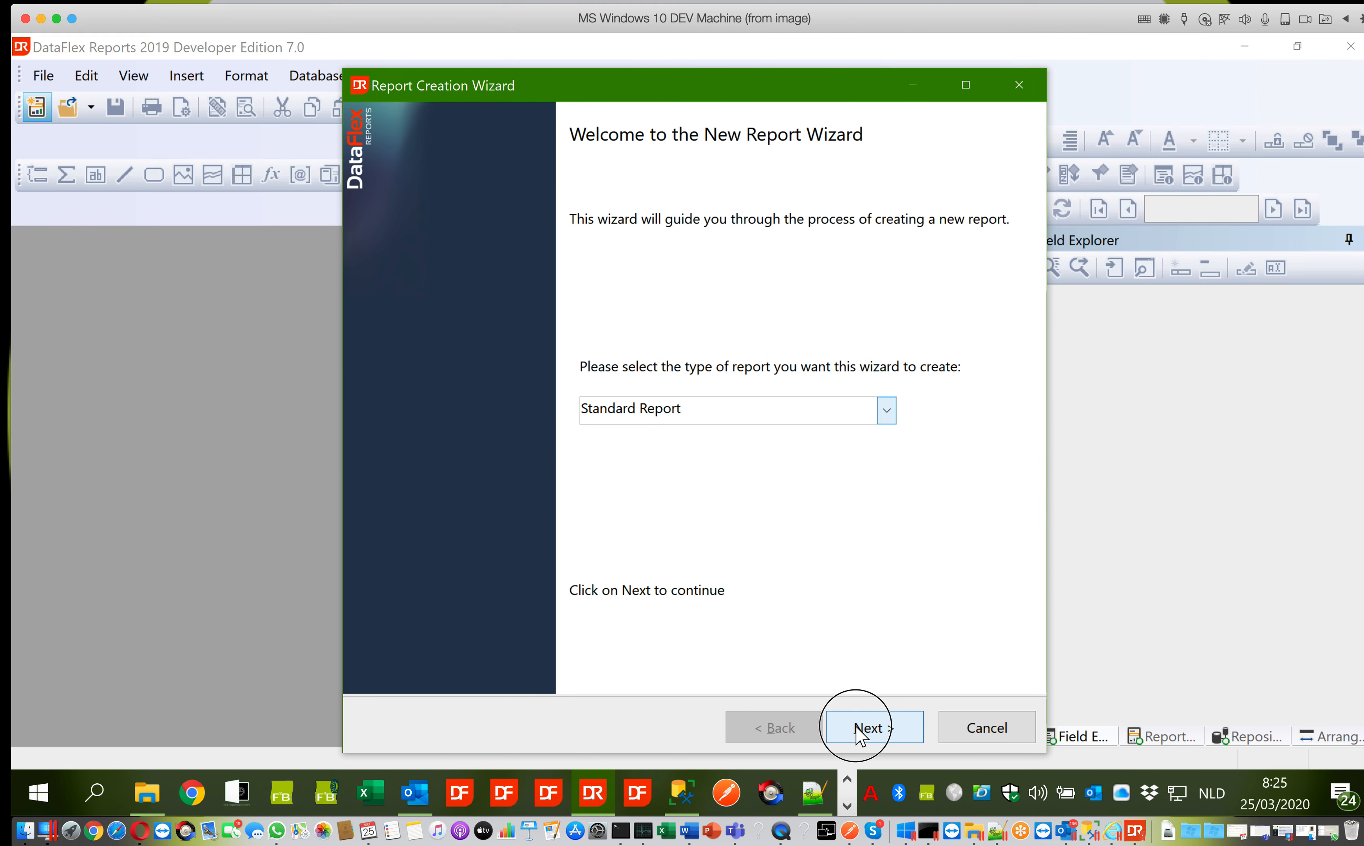
Step: Open an ODBC data source for the report, choosing a DataFlex Managed Connection as the connection type
left_click(407, 286)
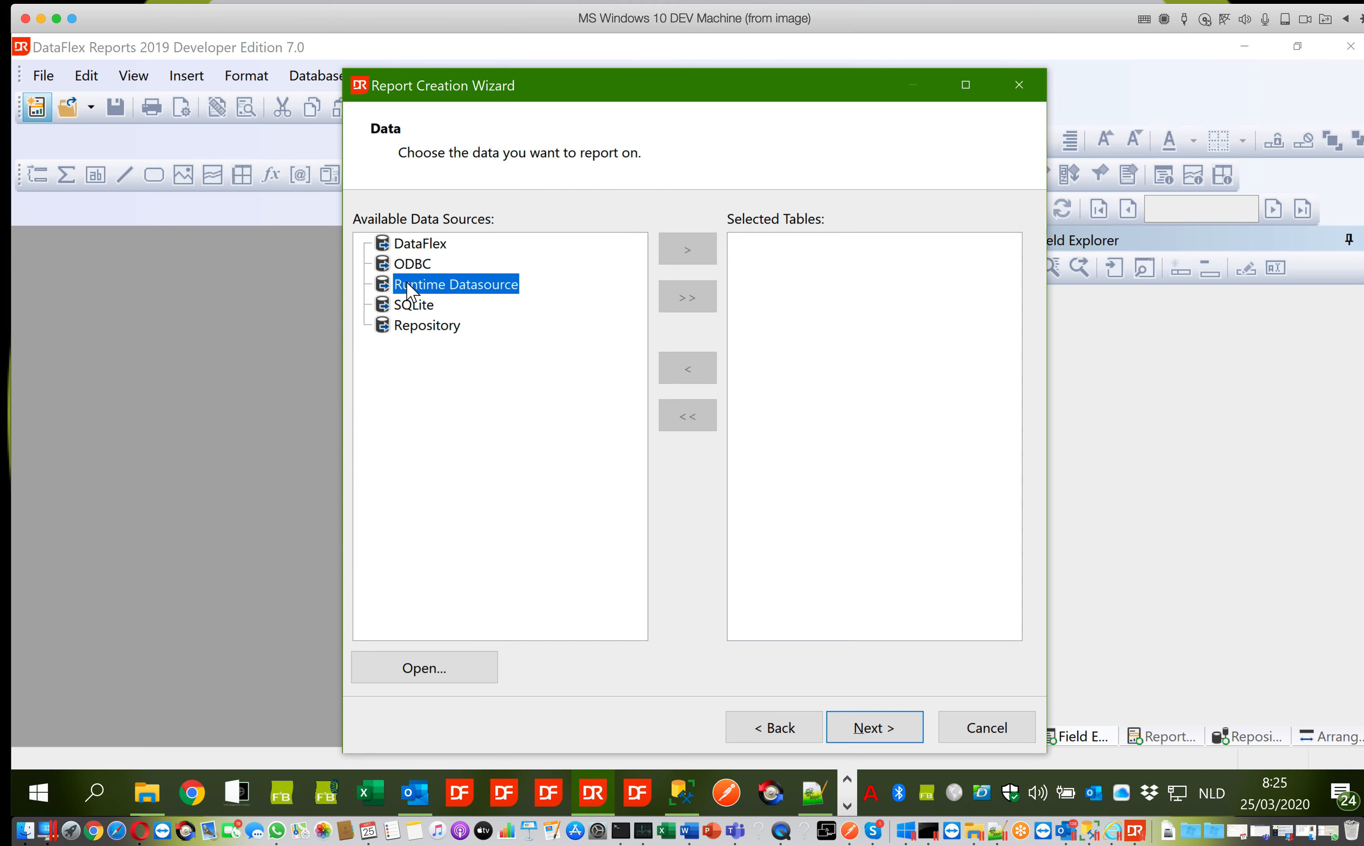
left_click(404, 265)
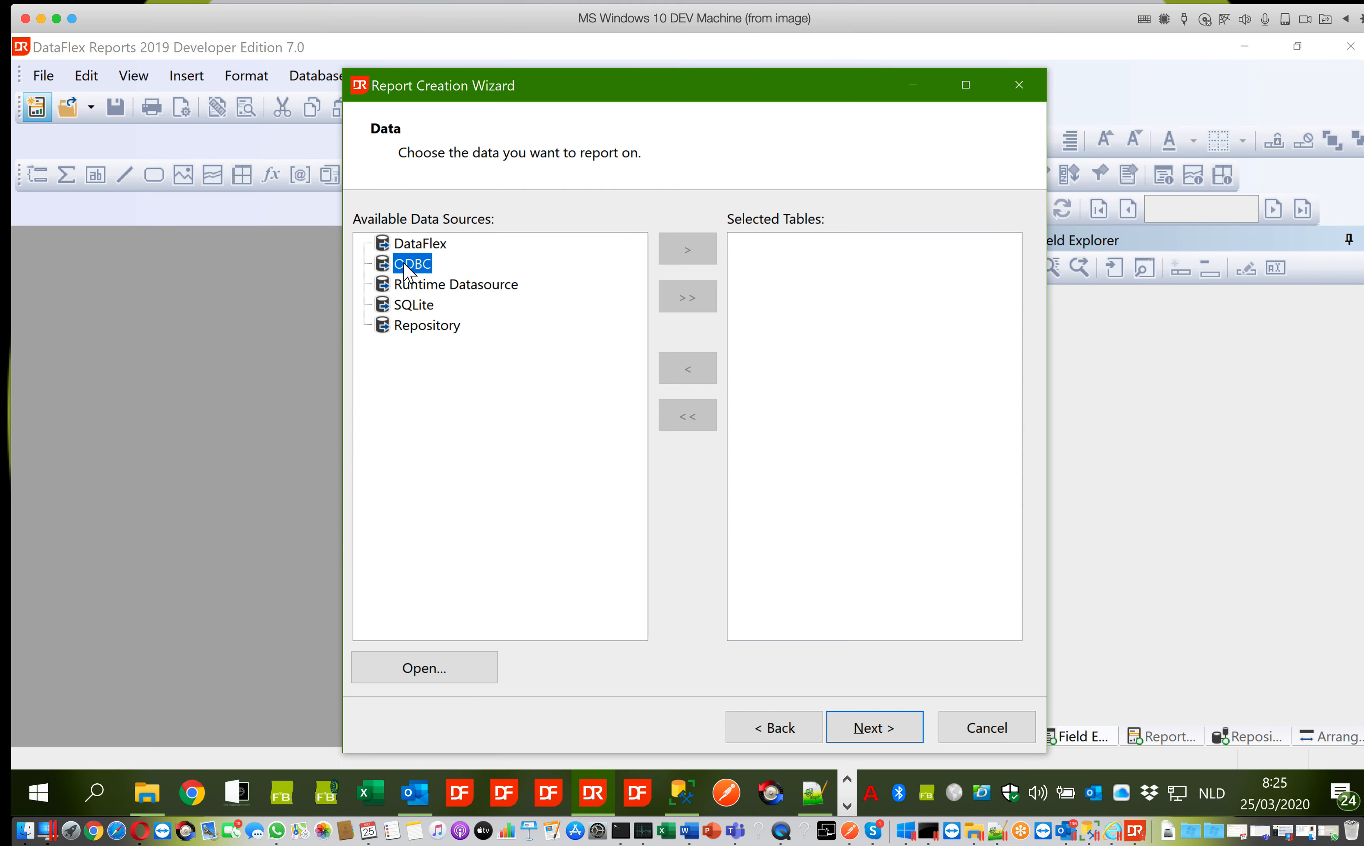
left_click(408, 668)
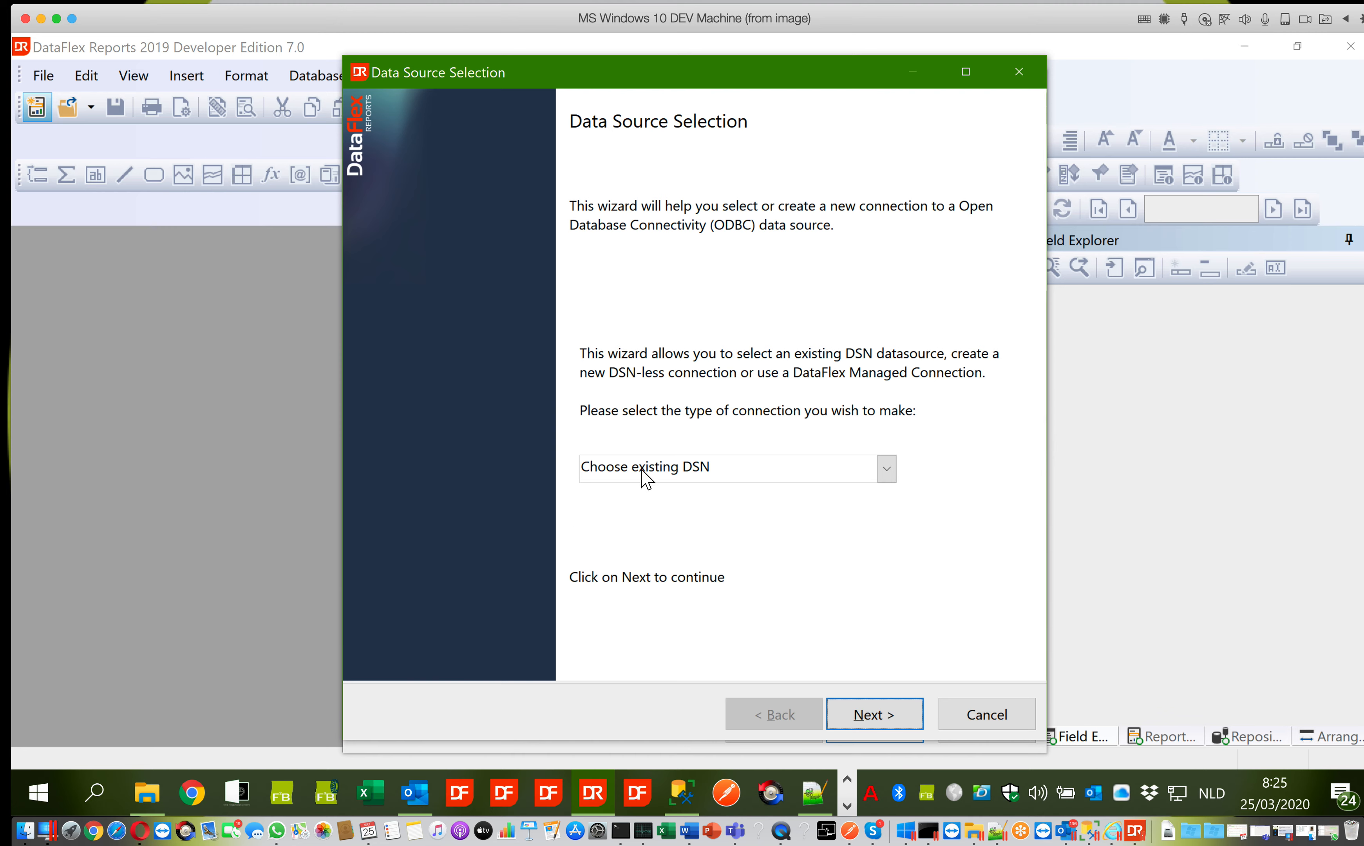
left_click(642, 472)
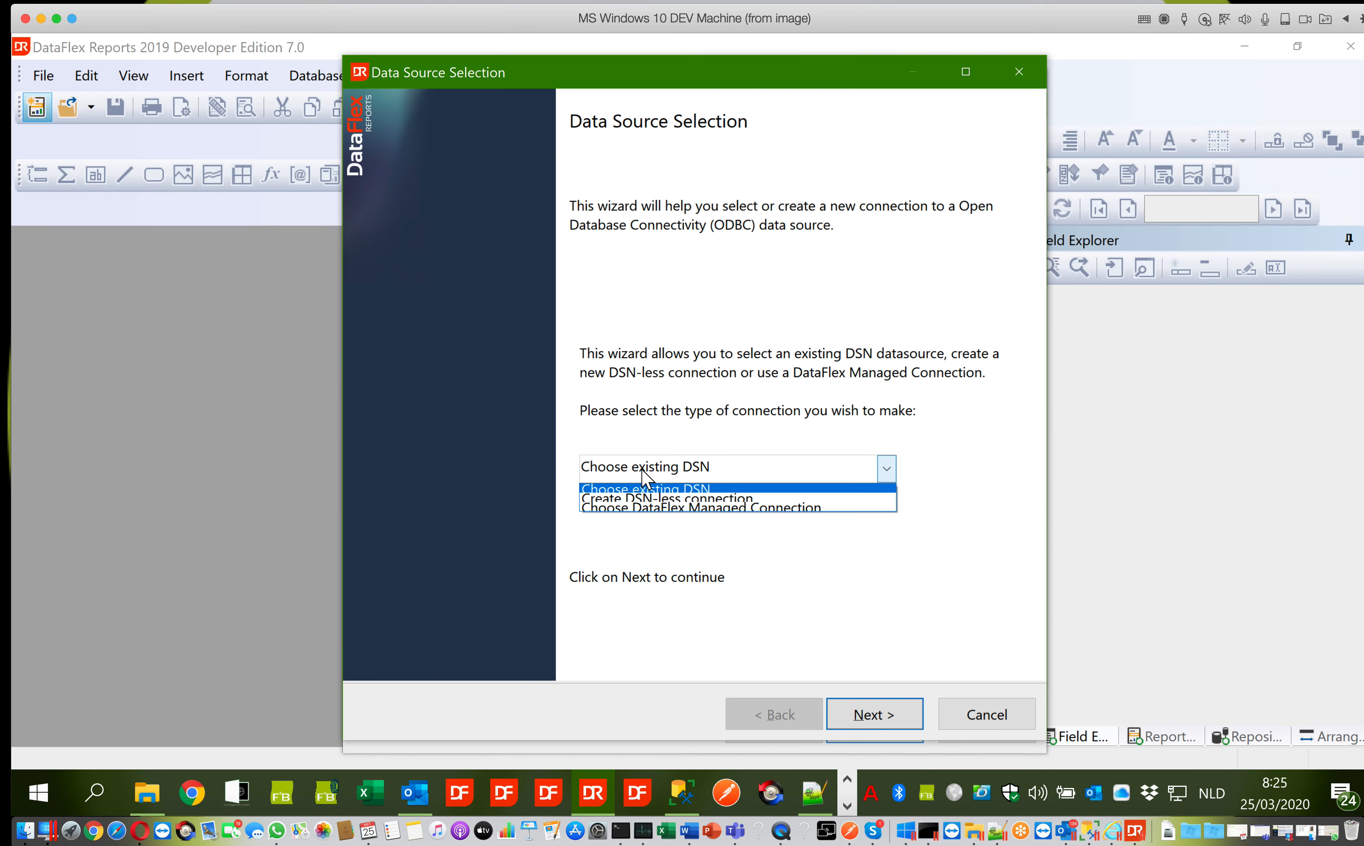
left_click(642, 508)
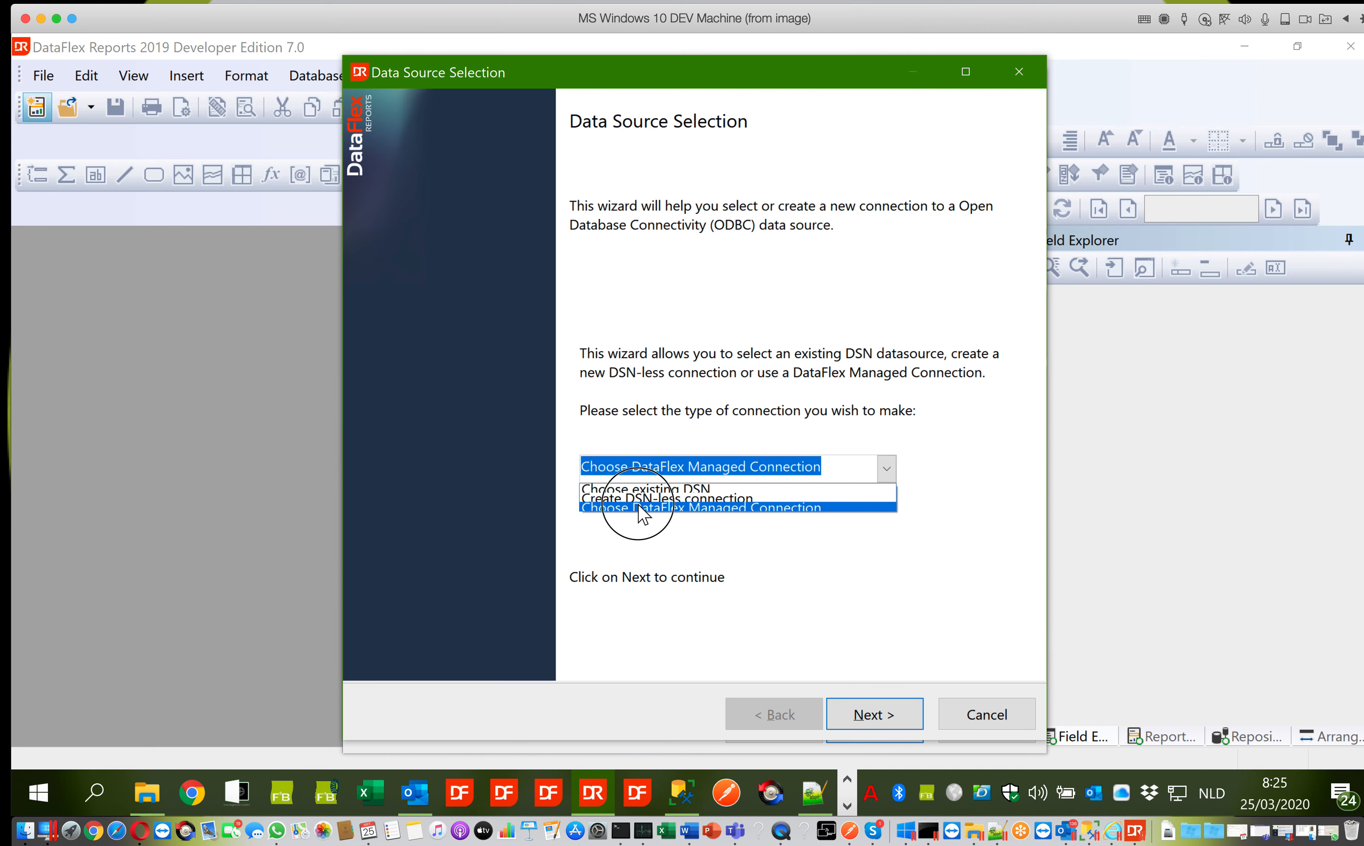
left_click(866, 714)
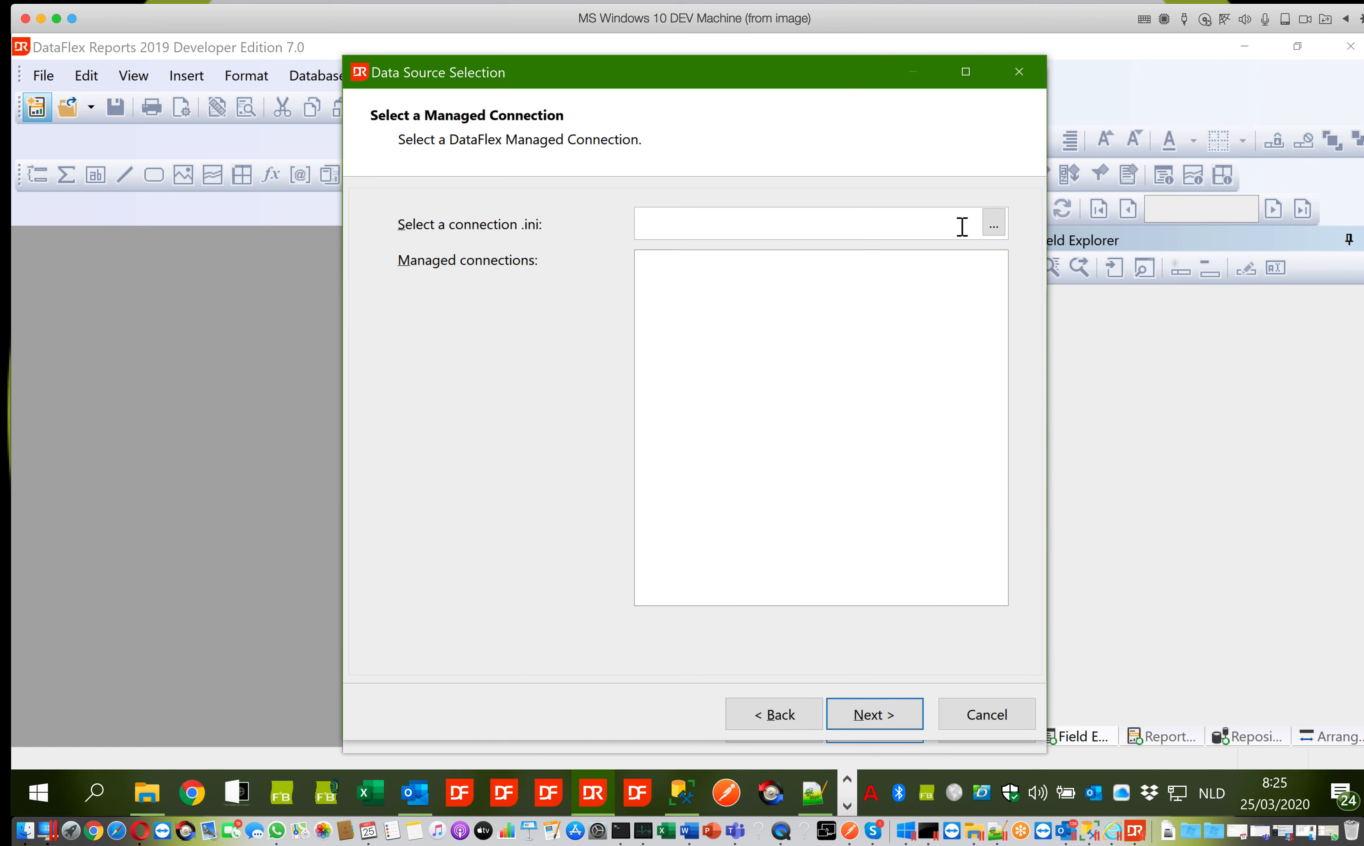
Step: Load DFConnId.ini from C:\#Data\Flex2B\#DEMO\BASE\Flex2B\Development191\Reports as the connection file
left_click(993, 224)
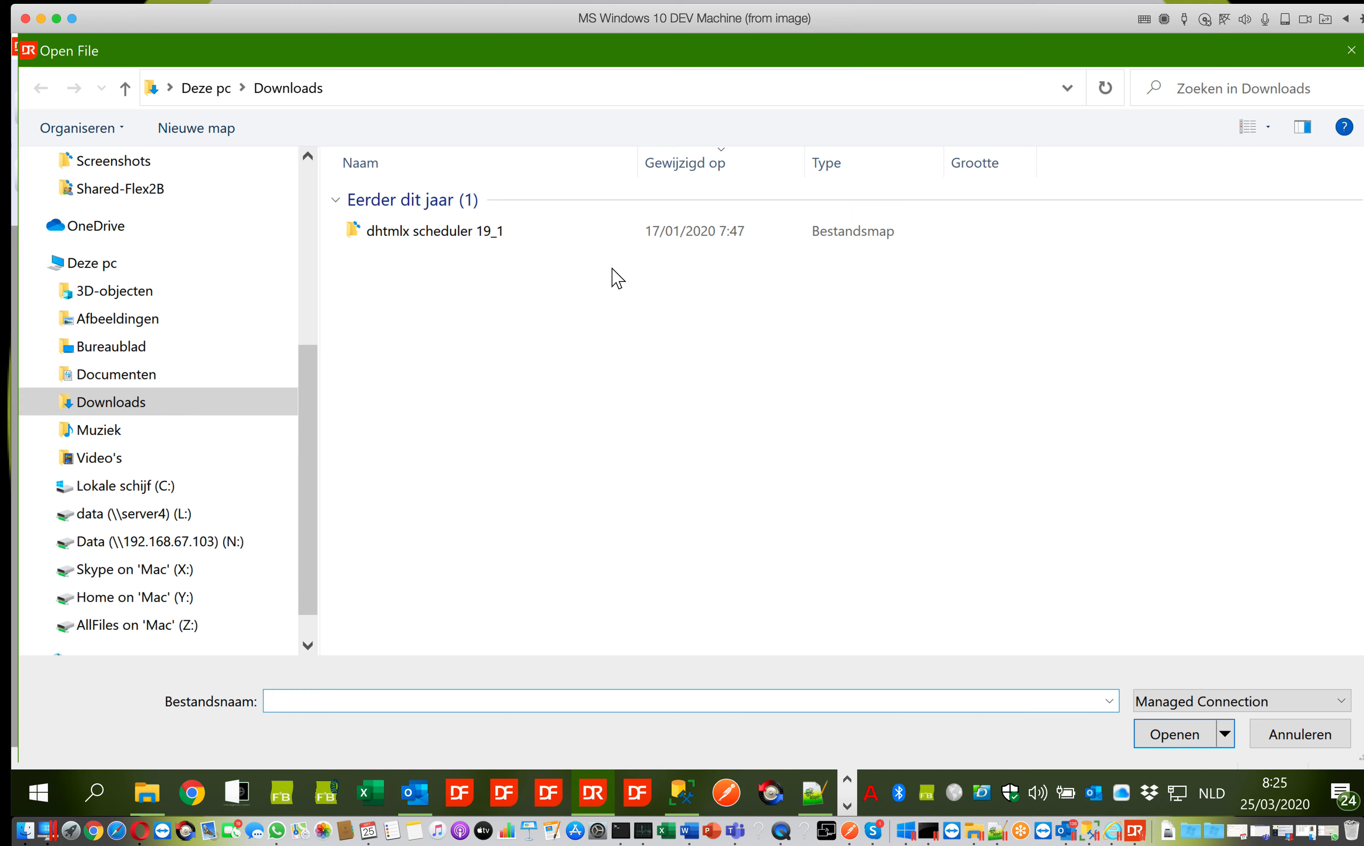
left_click(179, 493)
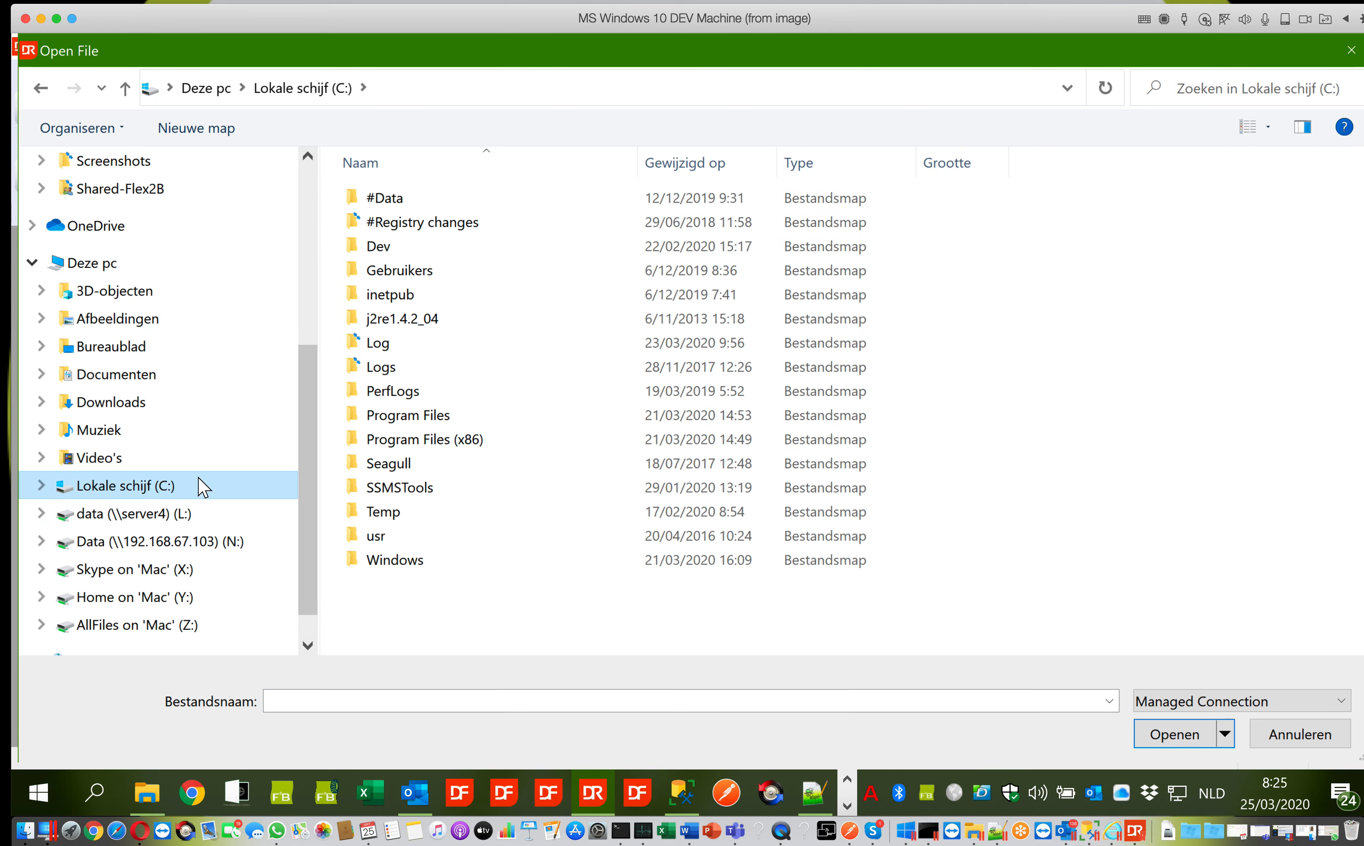
double_click(395, 208)
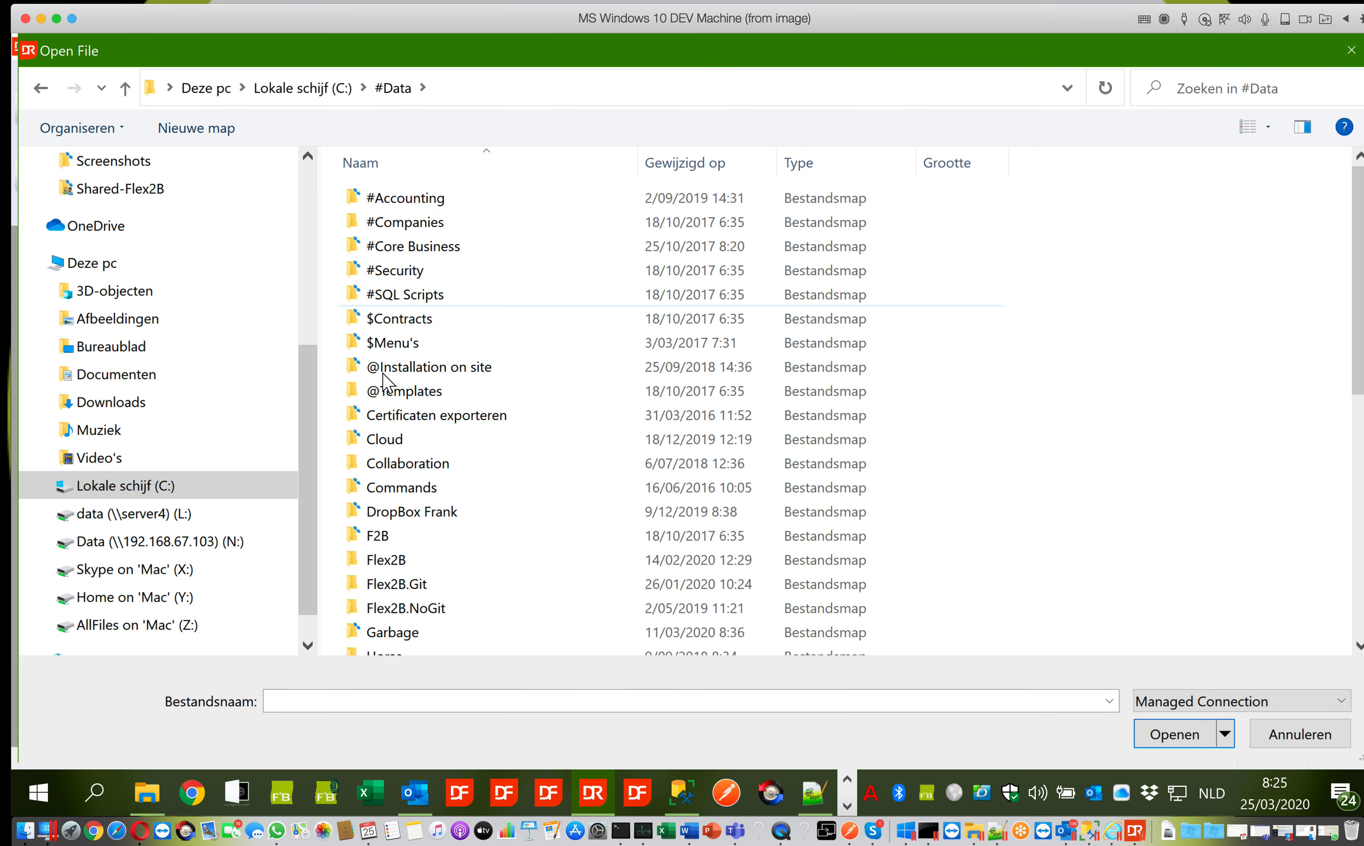
double_click(386, 560)
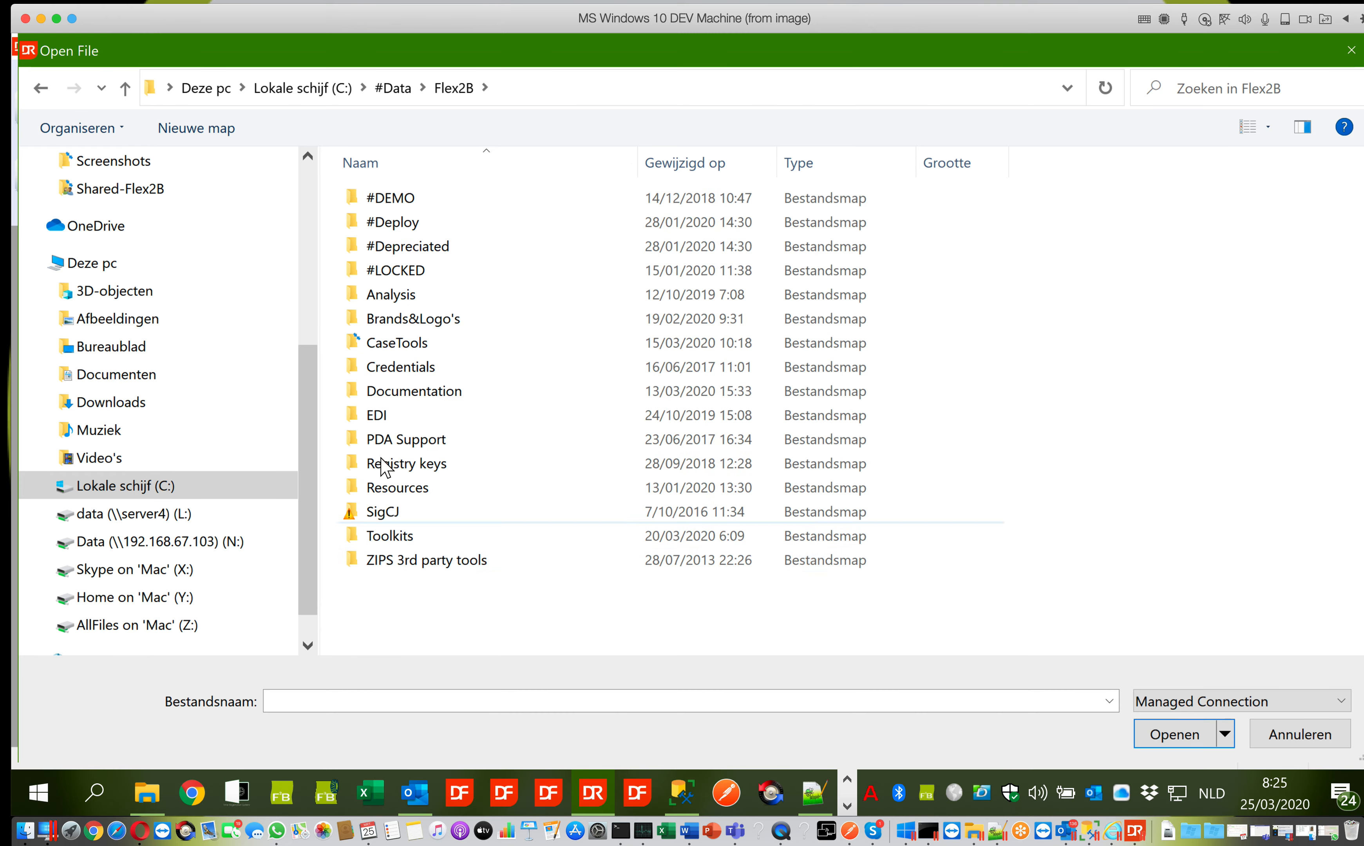
left_click(395, 197)
double_click(394, 199)
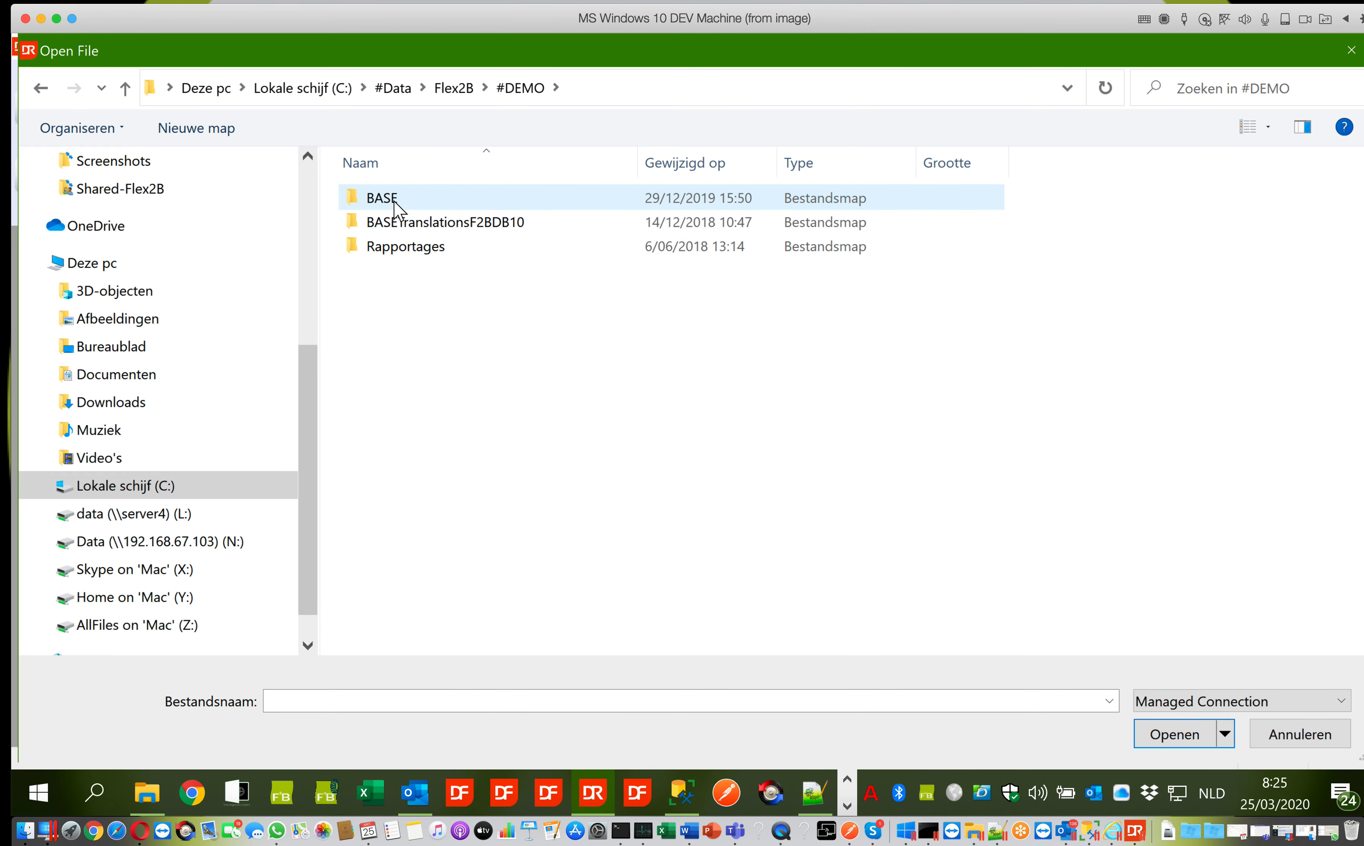
double_click(396, 200)
double_click(393, 223)
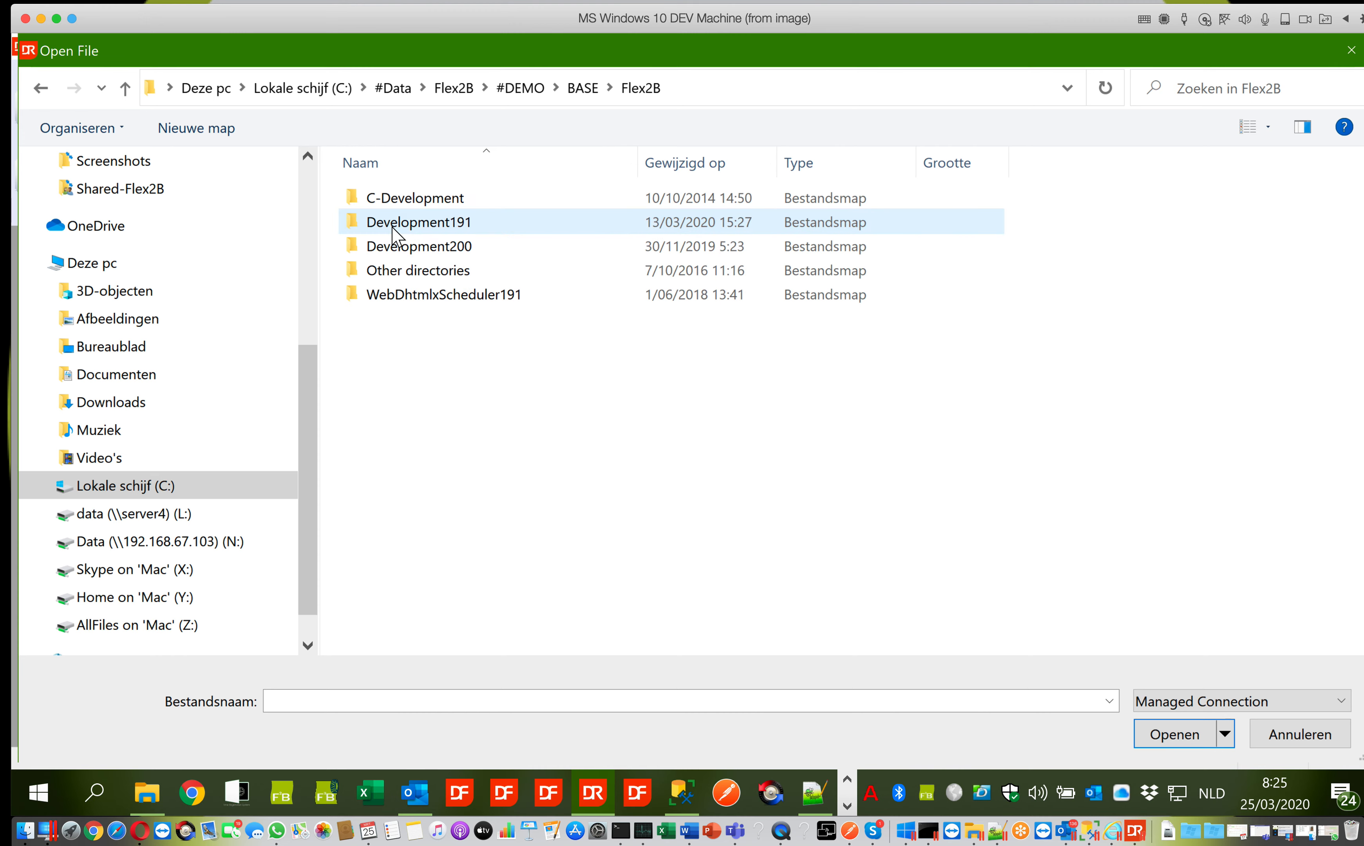
double_click(392, 227)
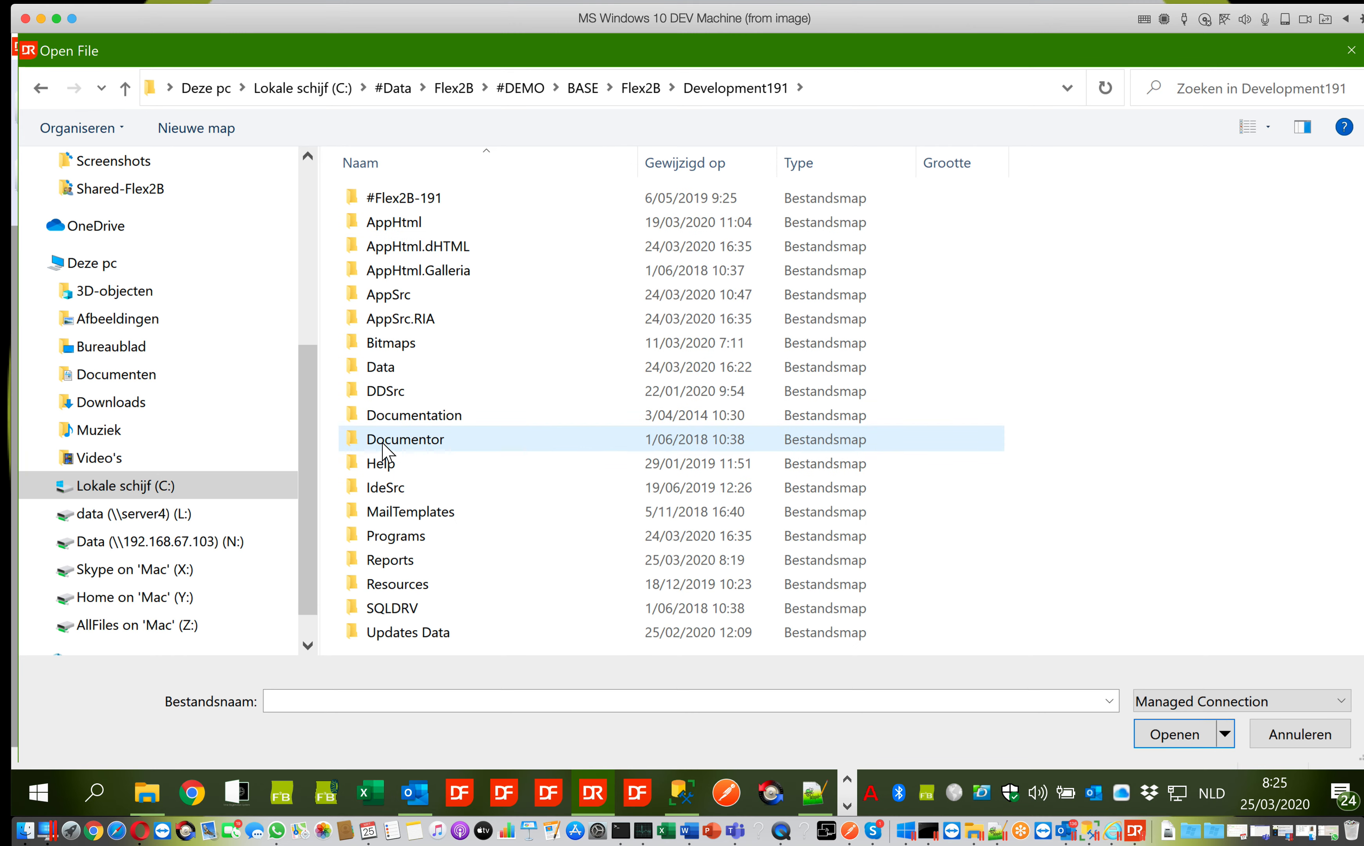
left_click(384, 557)
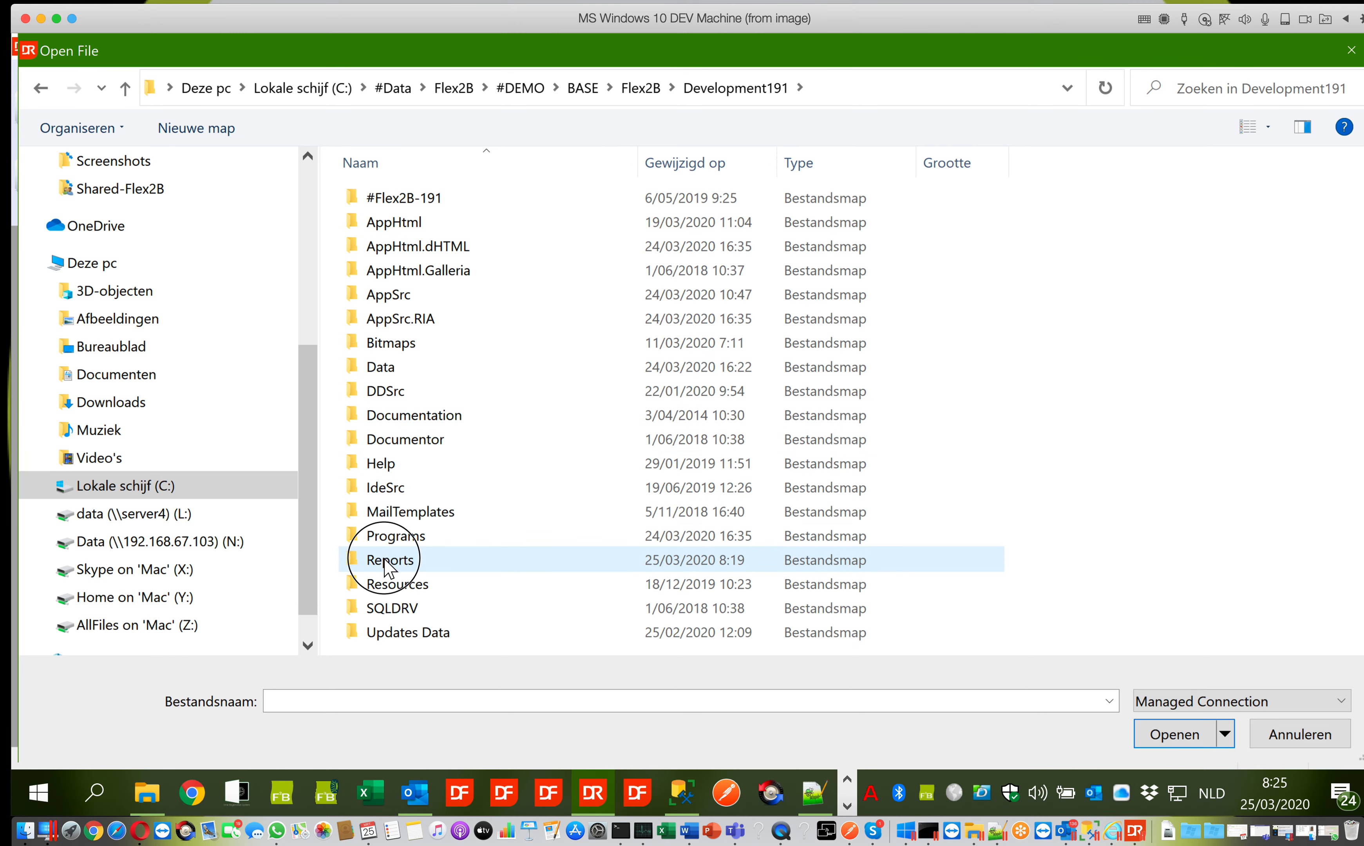
double_click(435, 557)
left_click(404, 251)
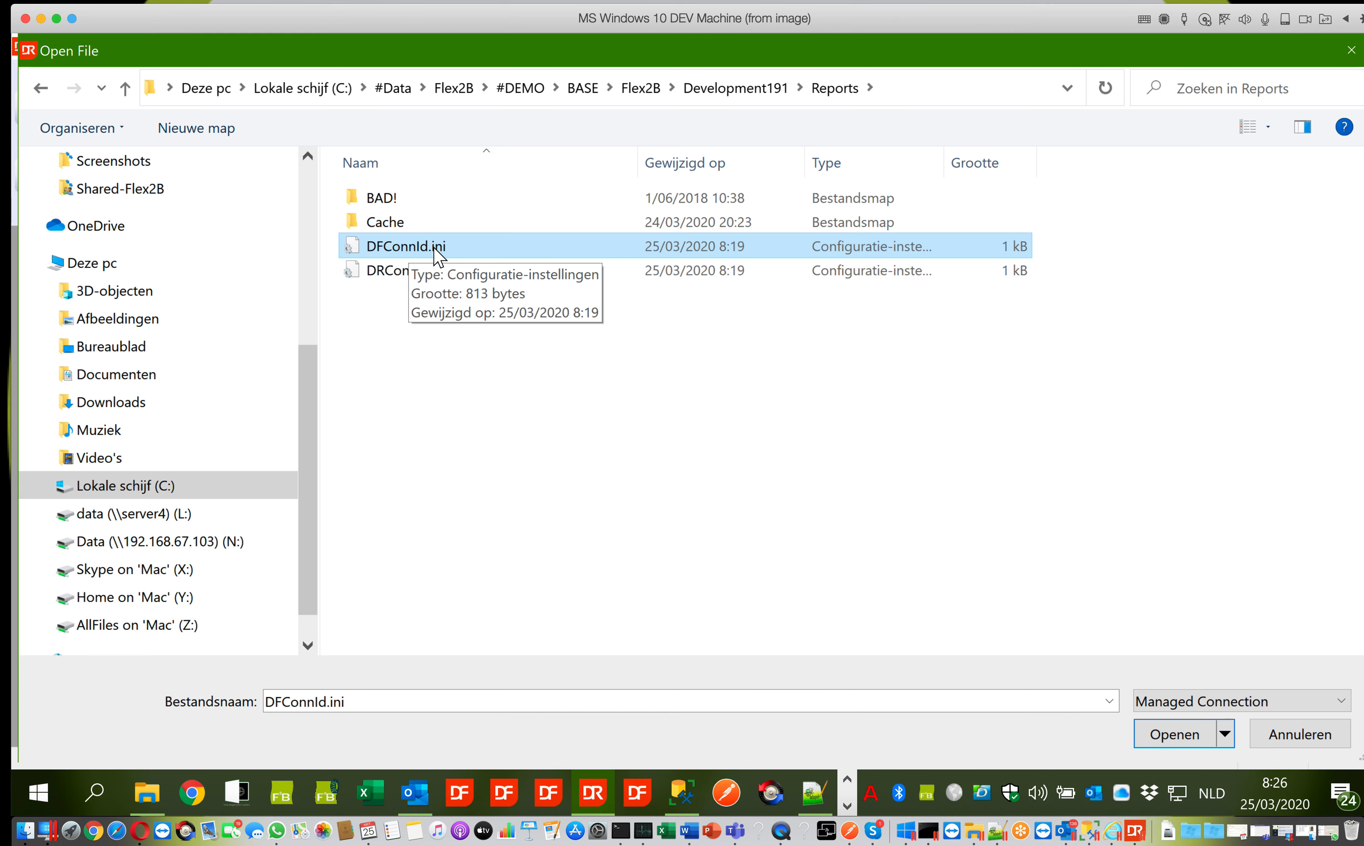
left_click(1161, 735)
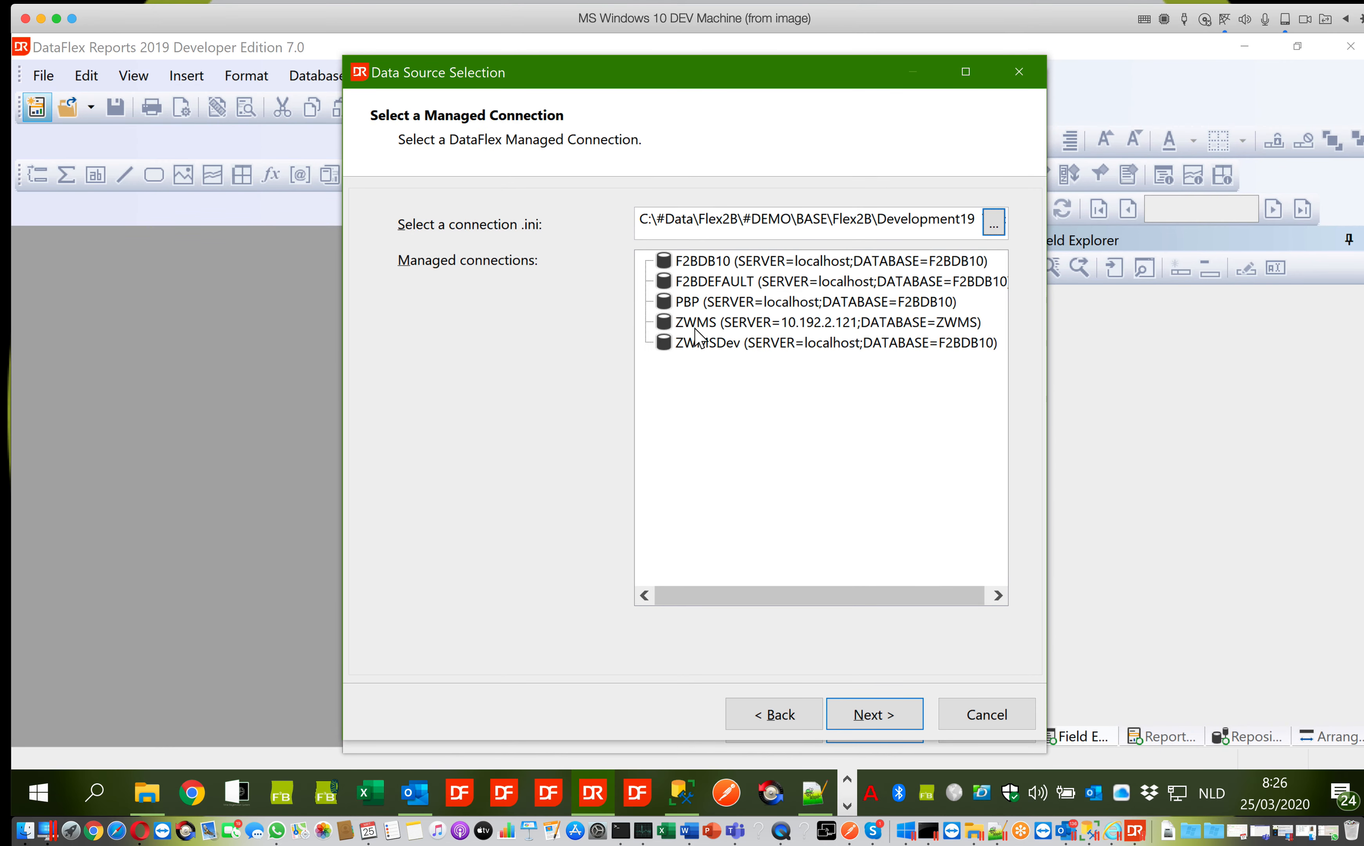
Step: Choose the F2BDEFAULT managed connection from the loaded connection file and proceed with it
left_click(696, 284)
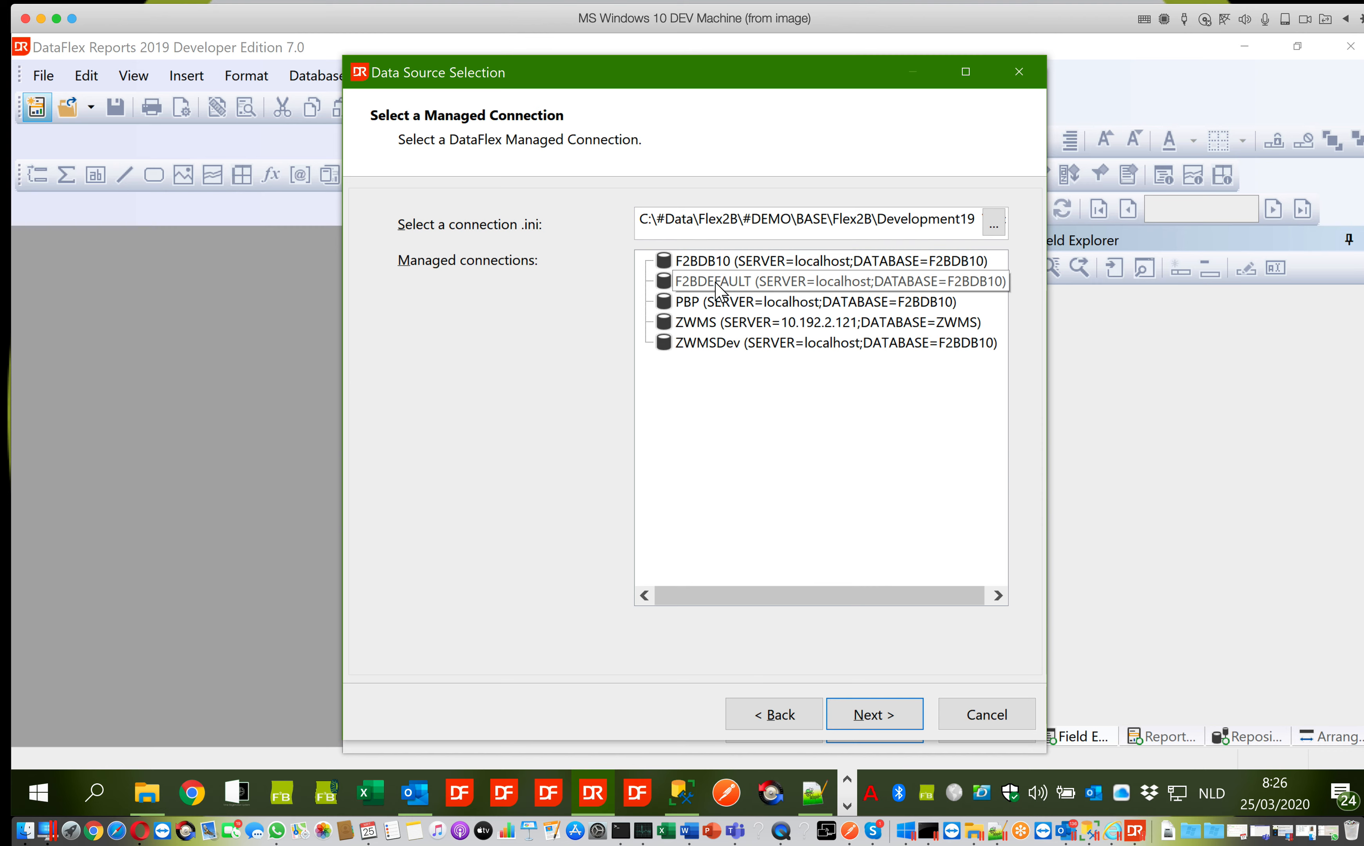
left_click(706, 325)
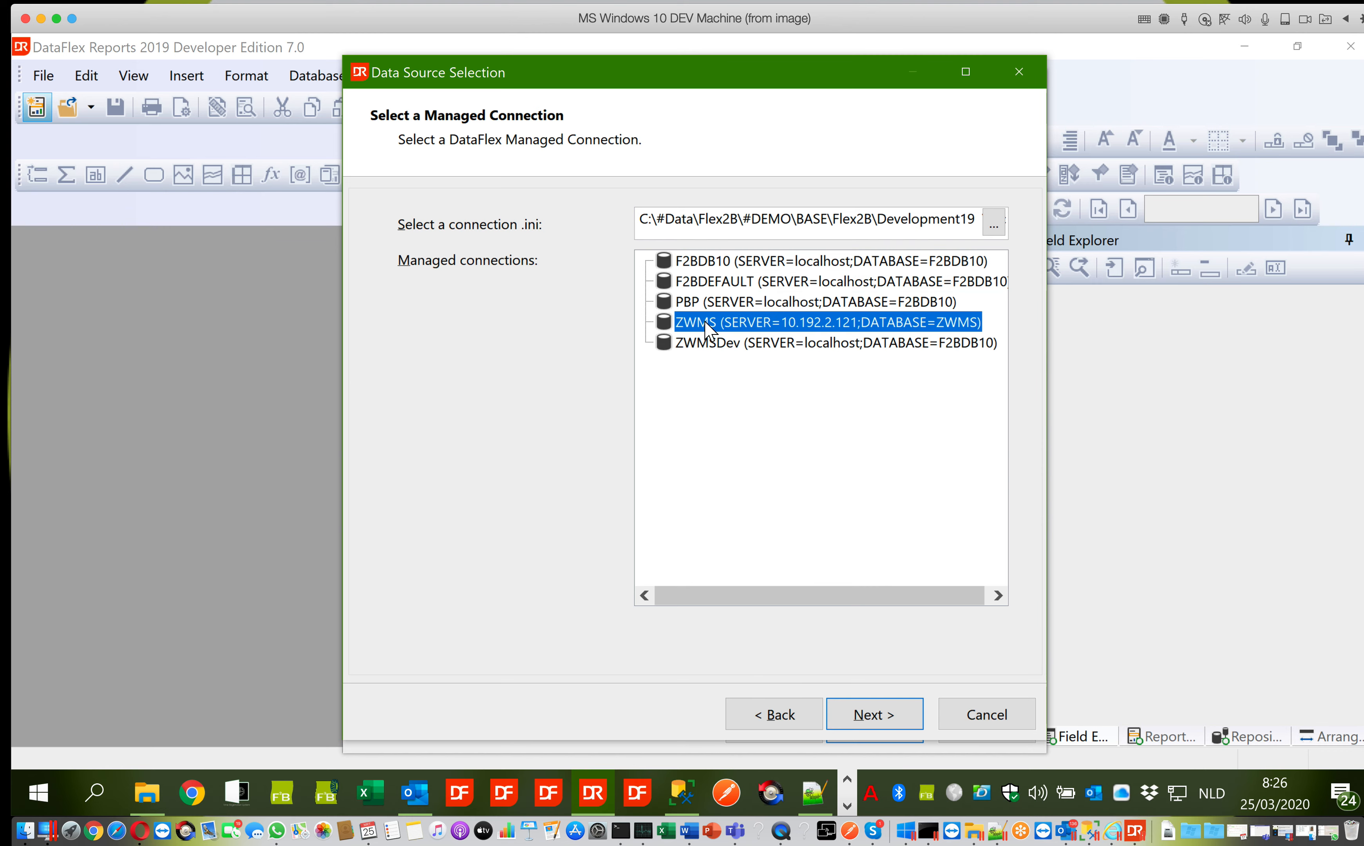
left_click(699, 283)
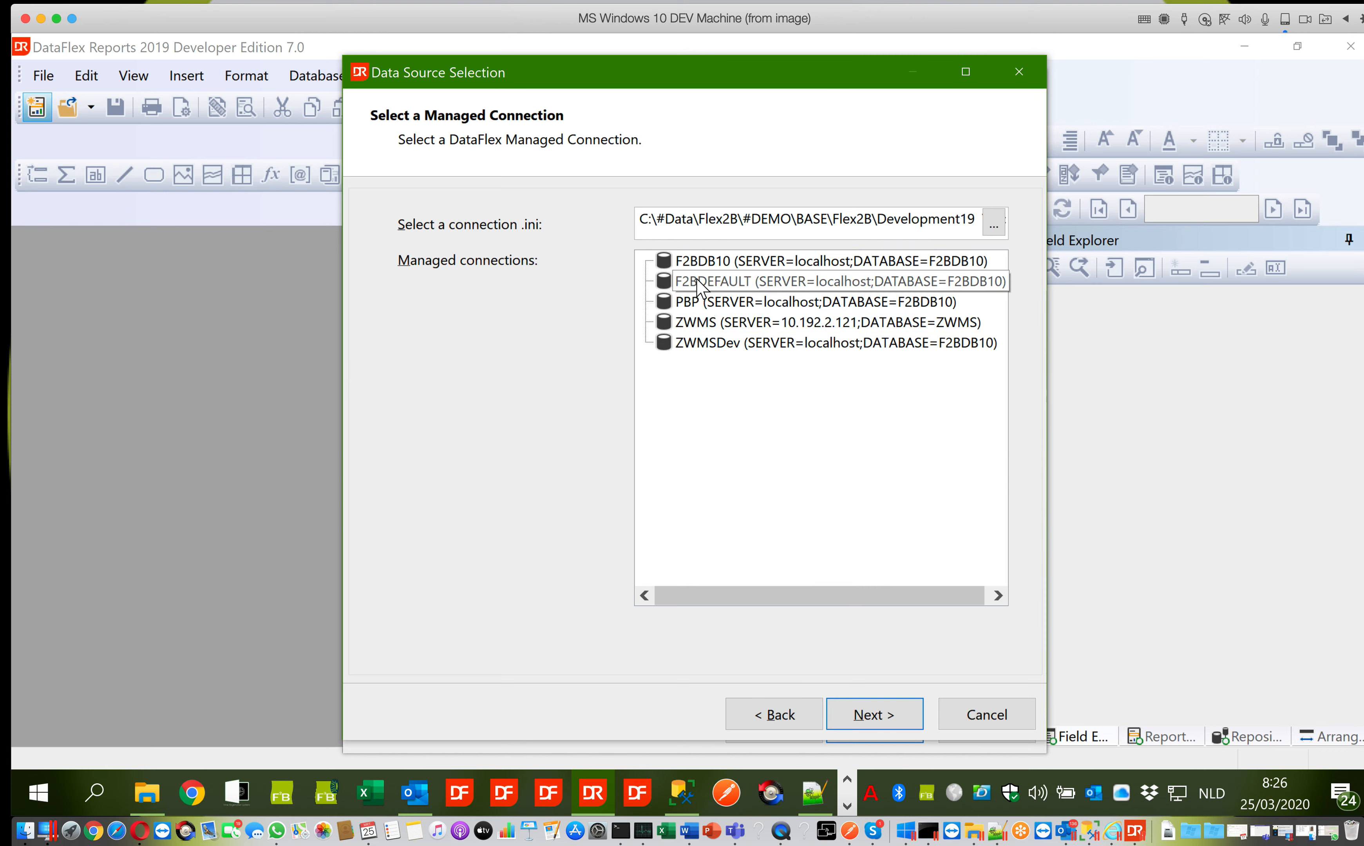
left_click(874, 714)
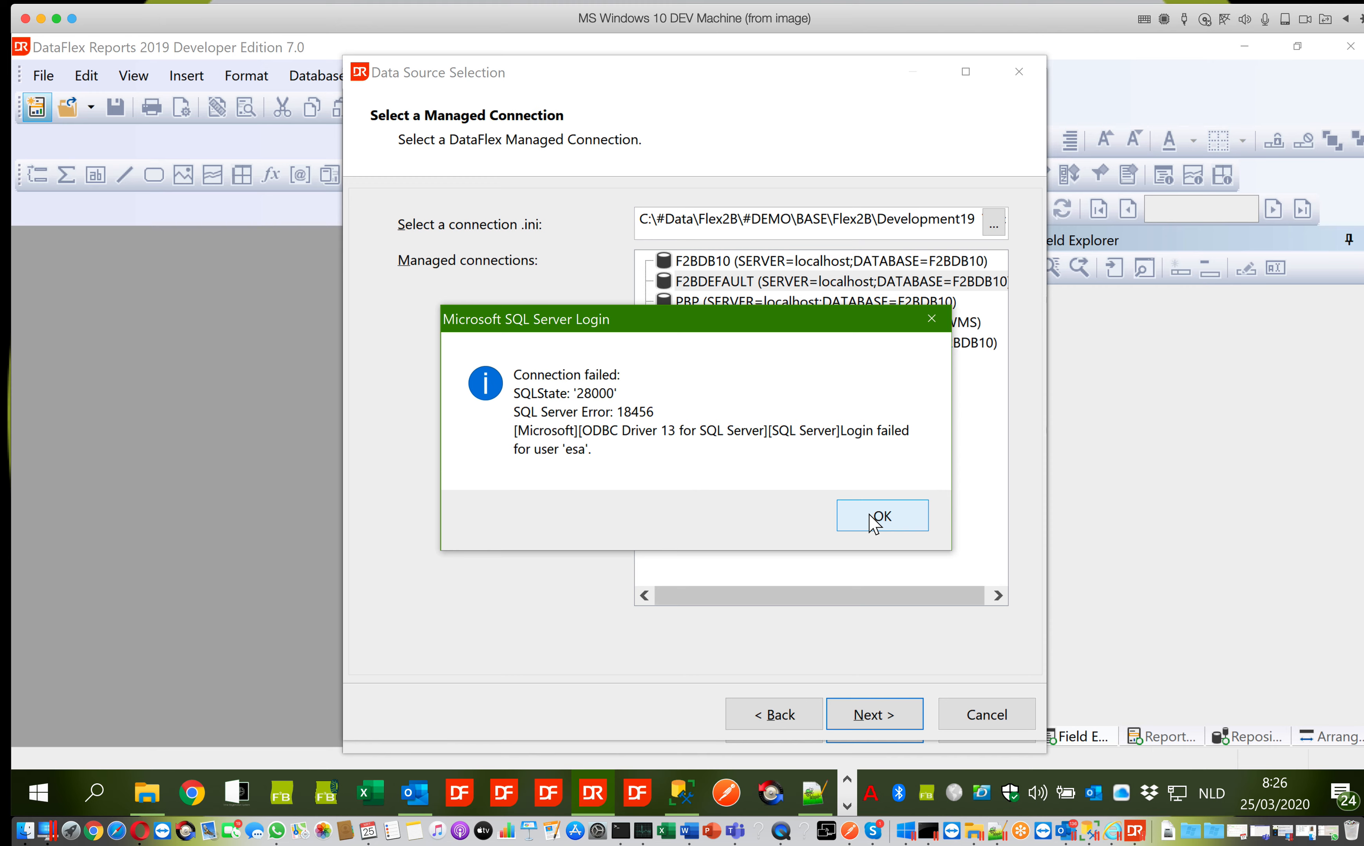
Step: Dismiss the login error, enter the account password in the SQL Server login, and finish the data source selection
left_click(875, 519)
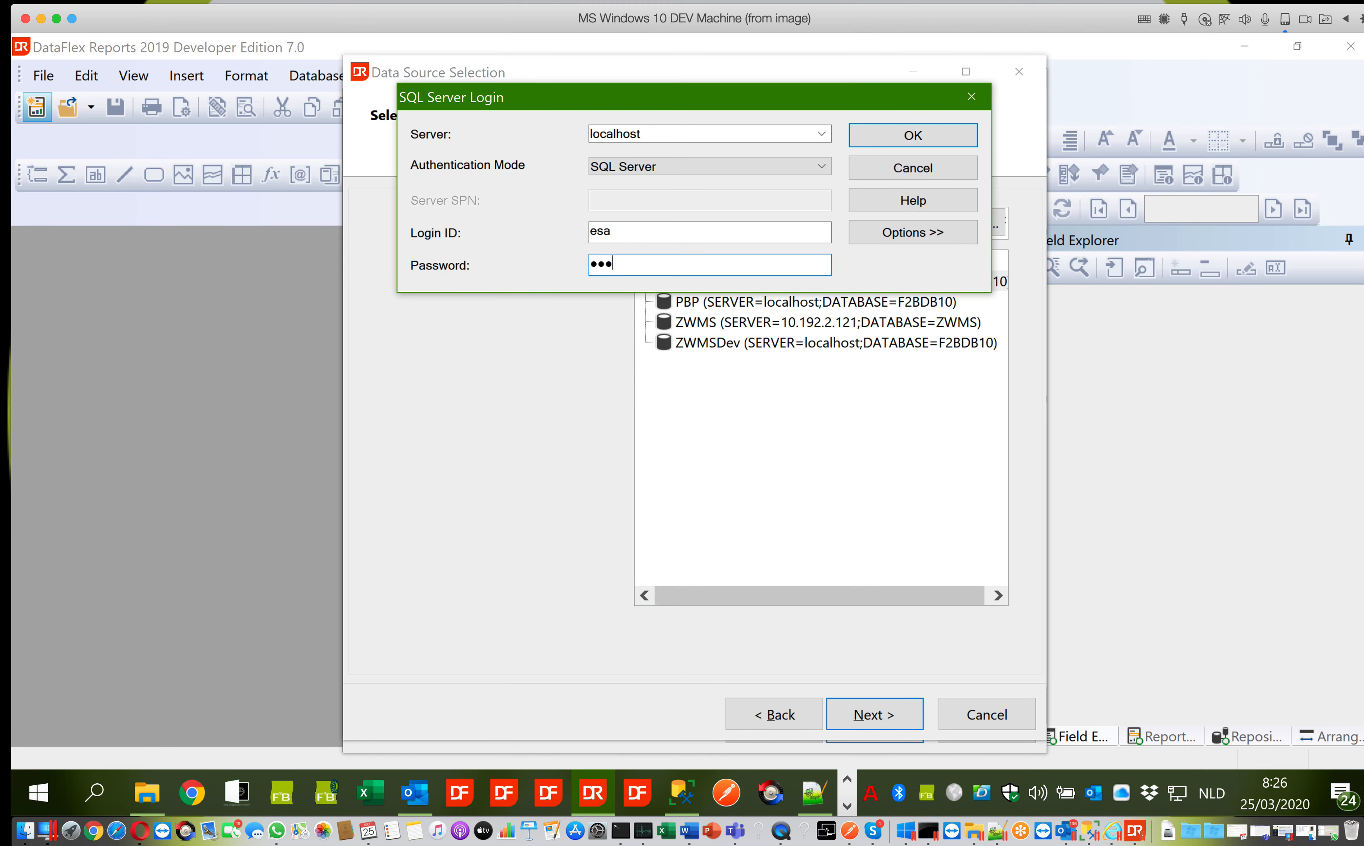
key("Return")
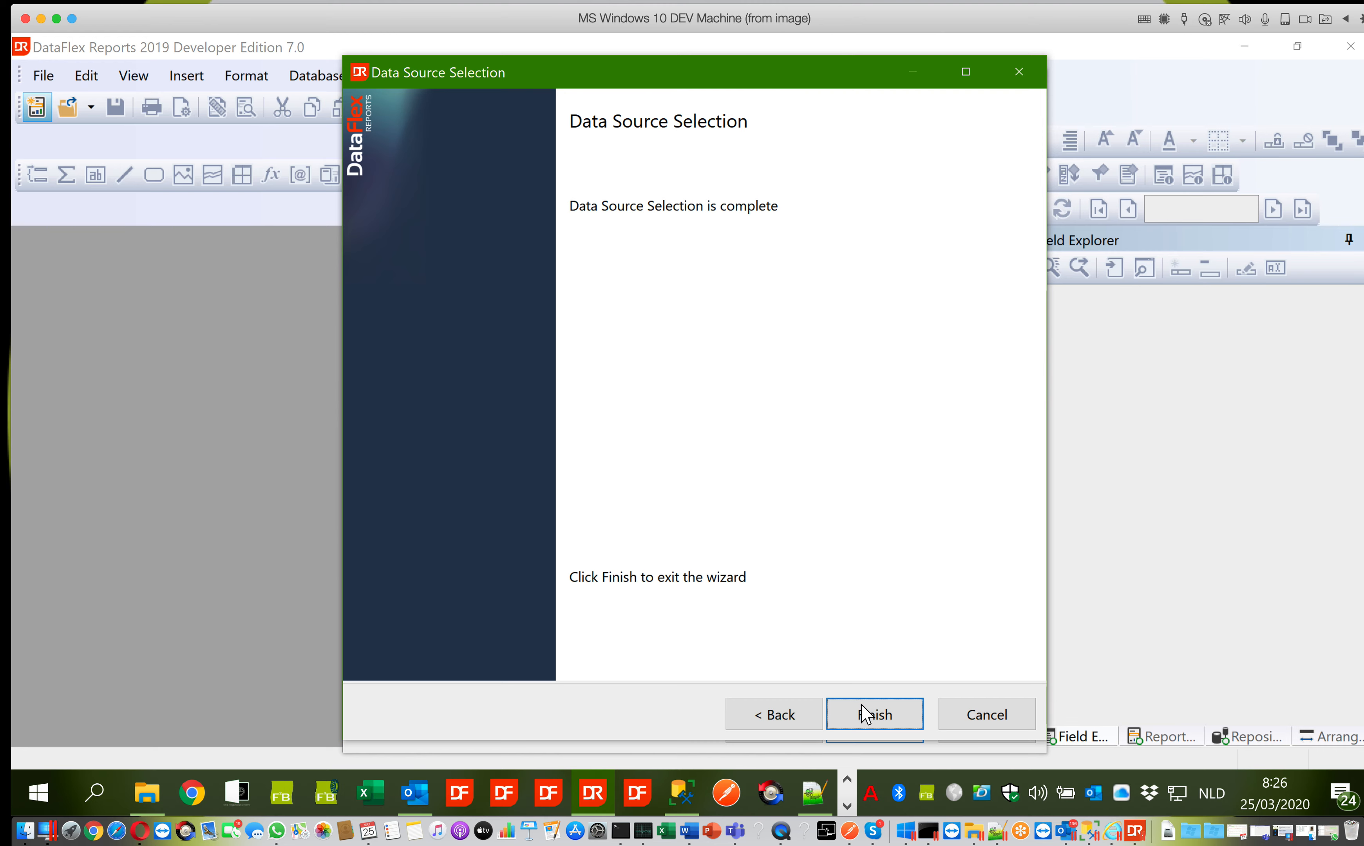
left_click(862, 707)
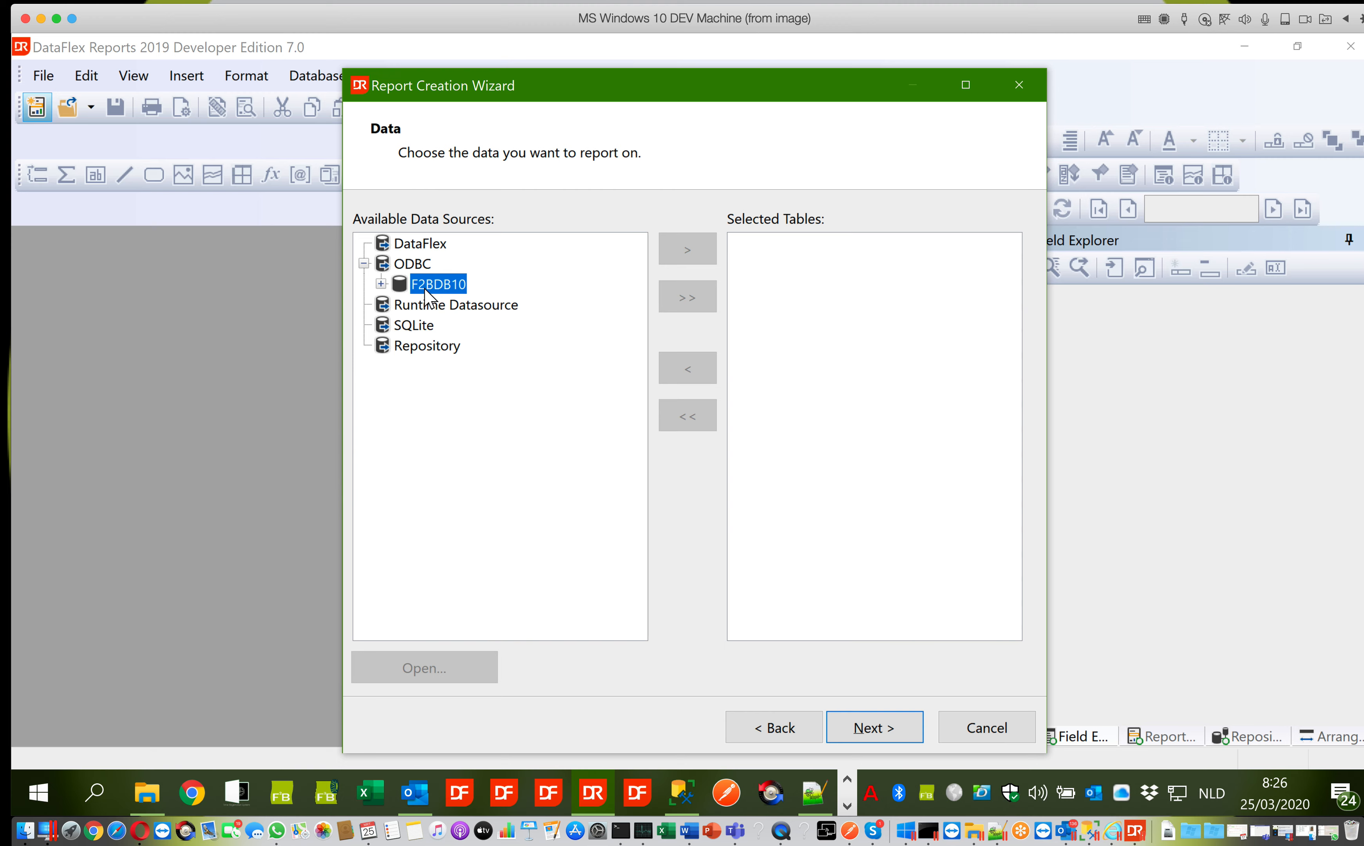
Step: Add the ZPRODUCT table from the dbo schema of F2BDB10 to the report's selected tables and continue to field selection
left_click(381, 284)
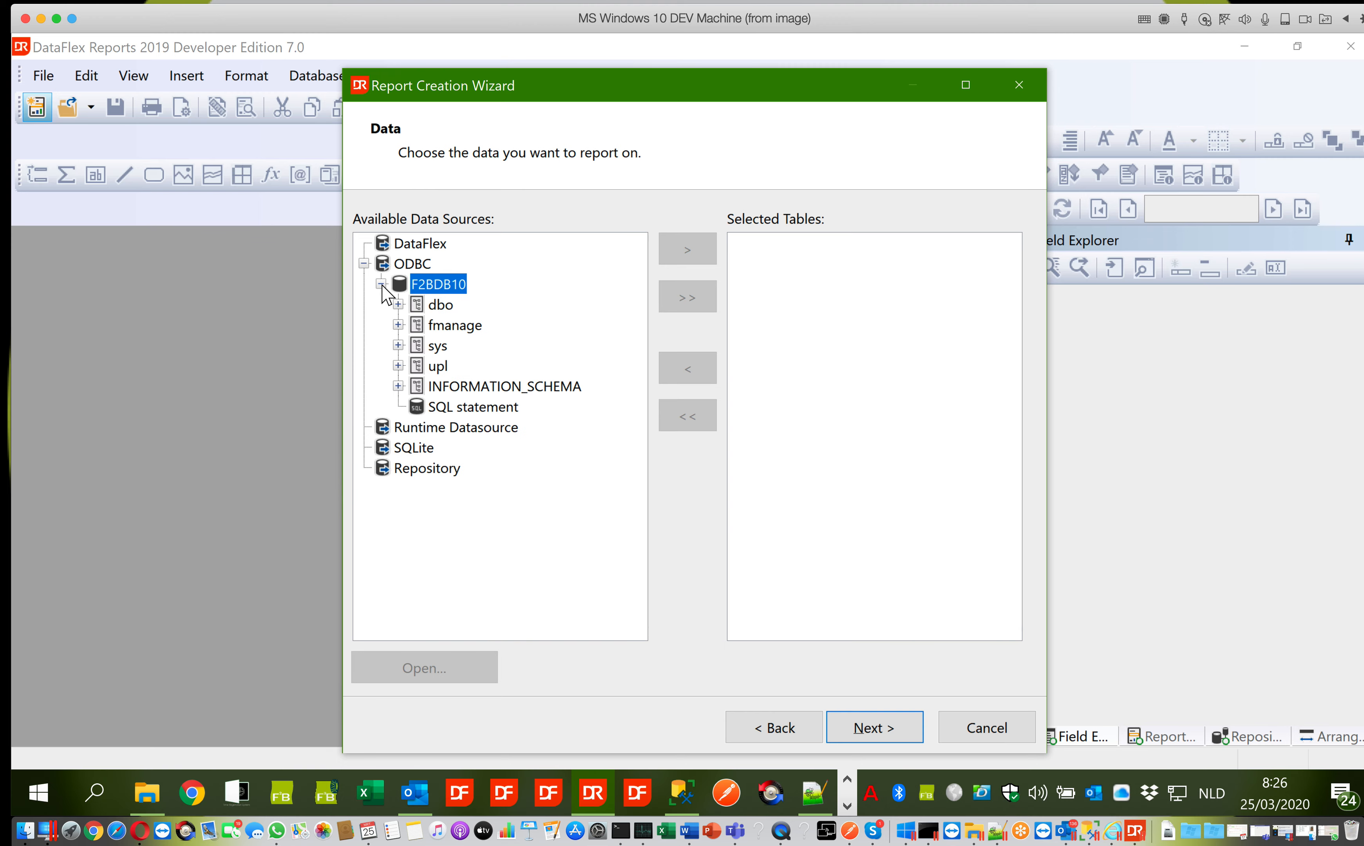
left_click(398, 304)
left_click(415, 325)
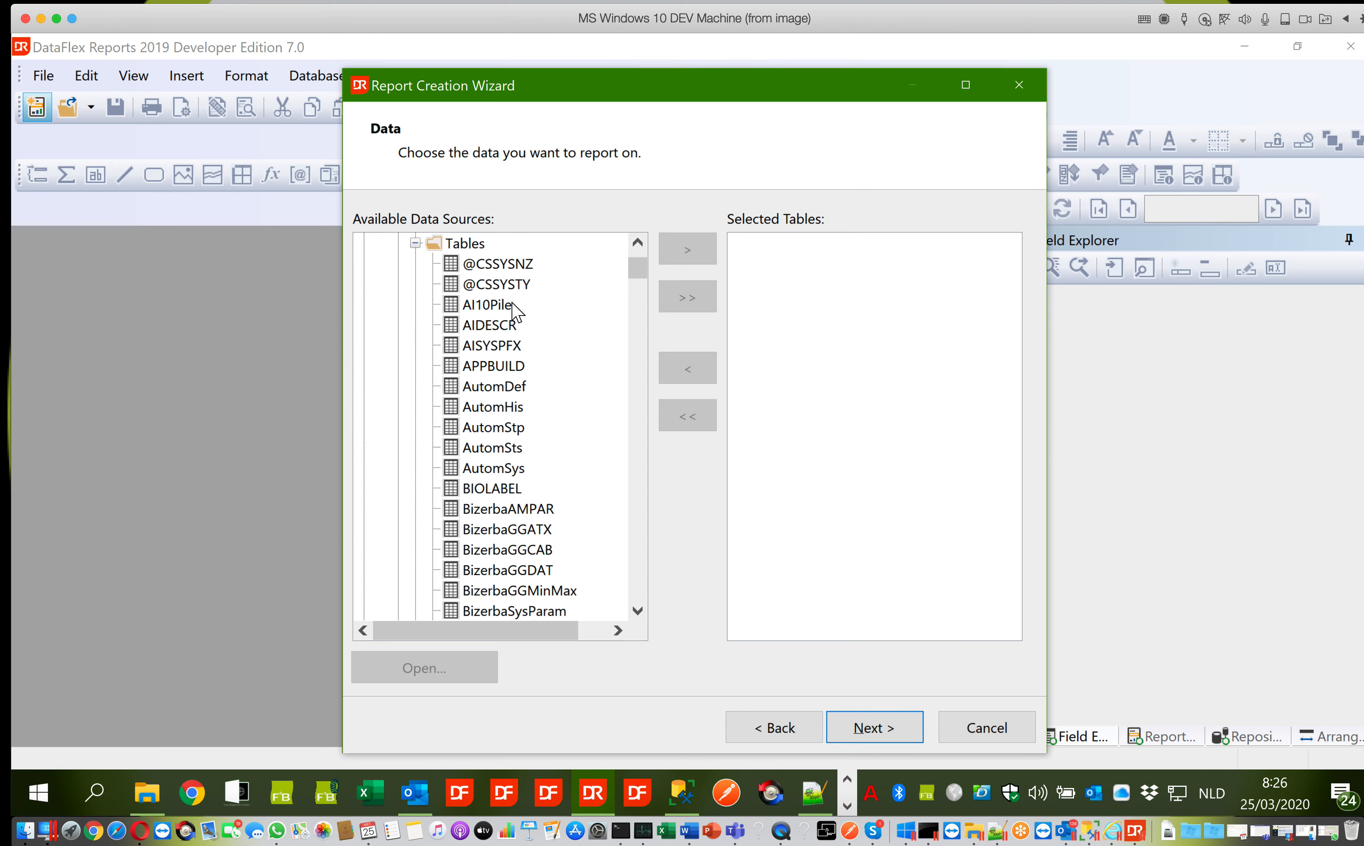
left_click(501, 347)
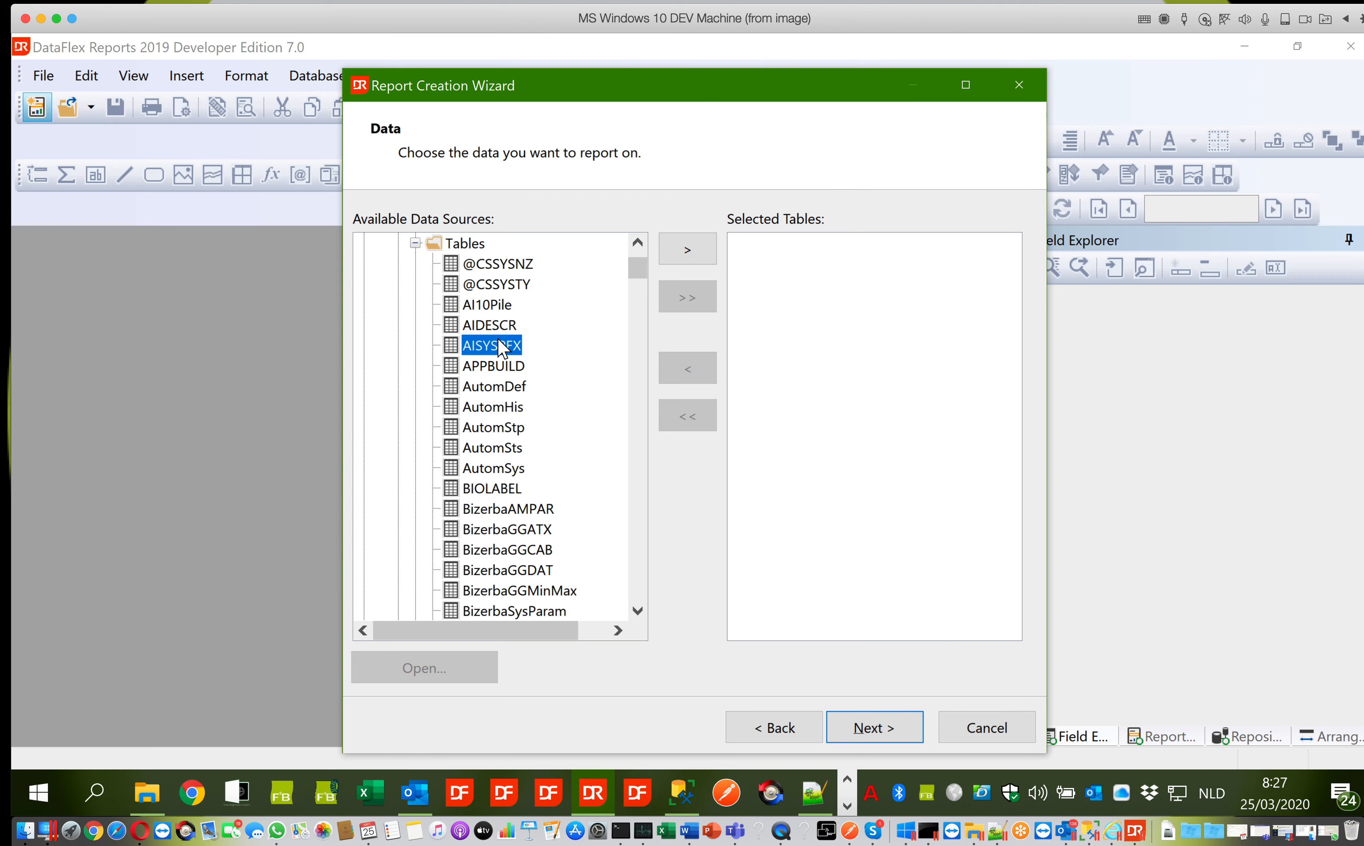
type("zp")
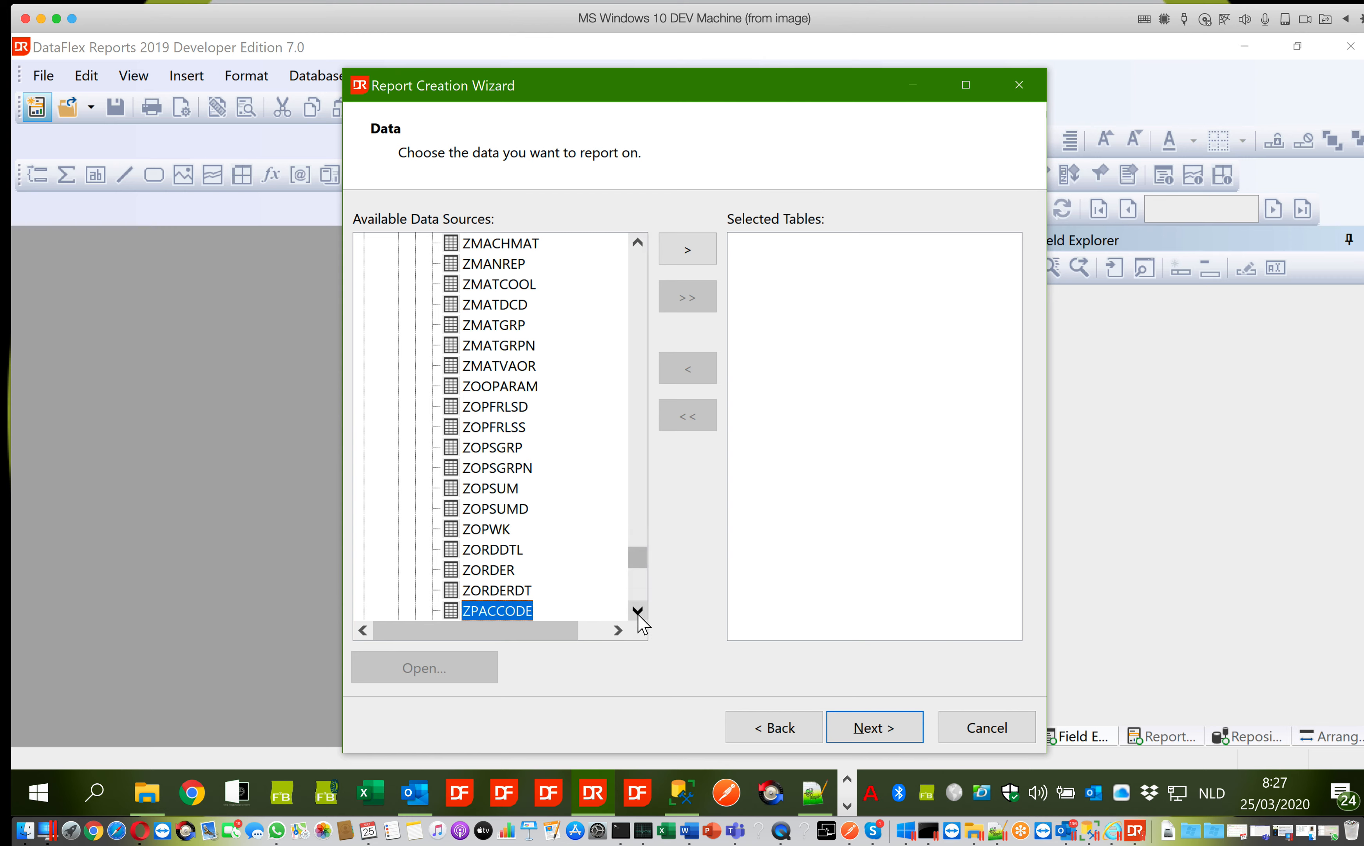
left_click(637, 610)
left_click_drag(637, 609, 638, 610)
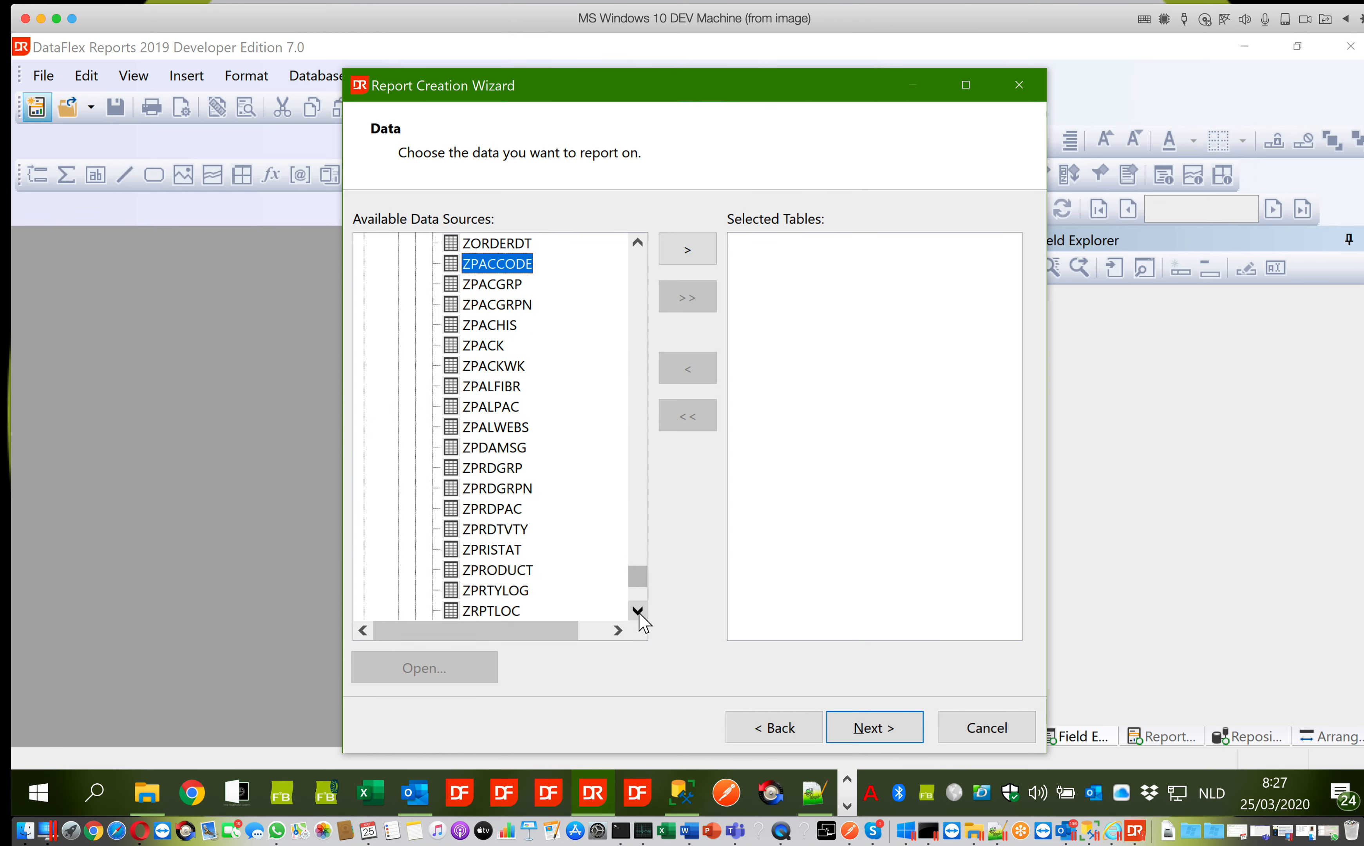
left_click(526, 576)
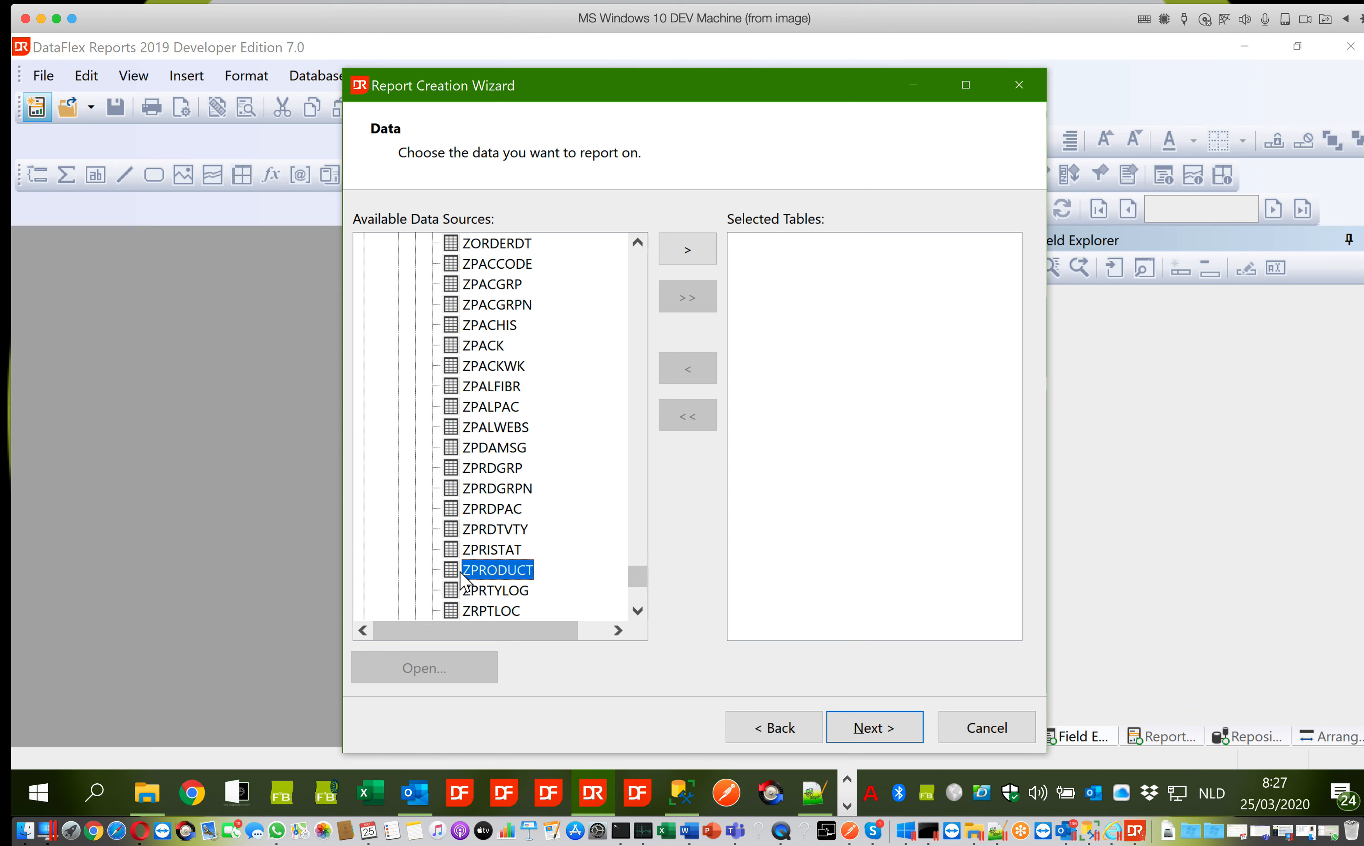
left_click(687, 249)
left_click(805, 272)
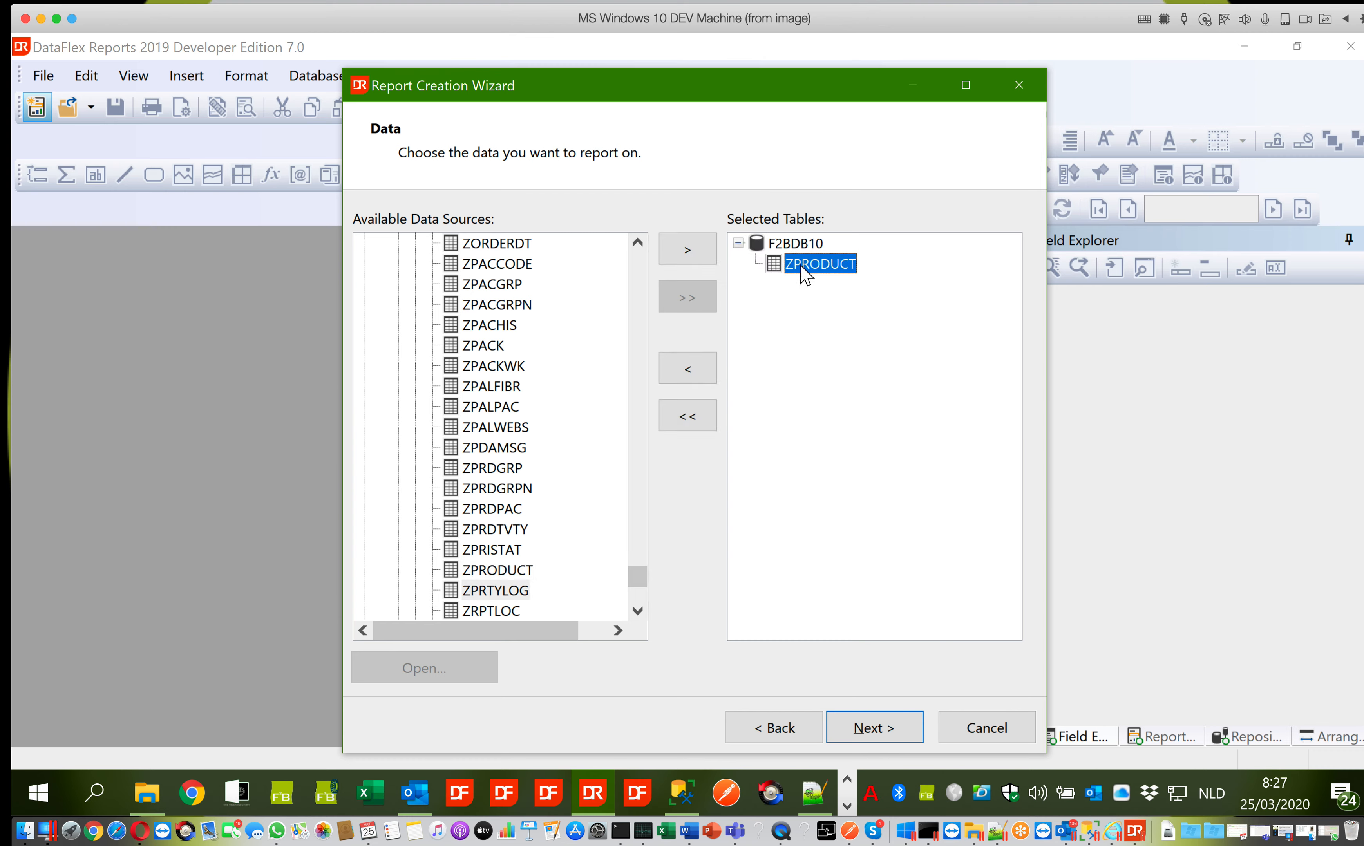
left_click(866, 726)
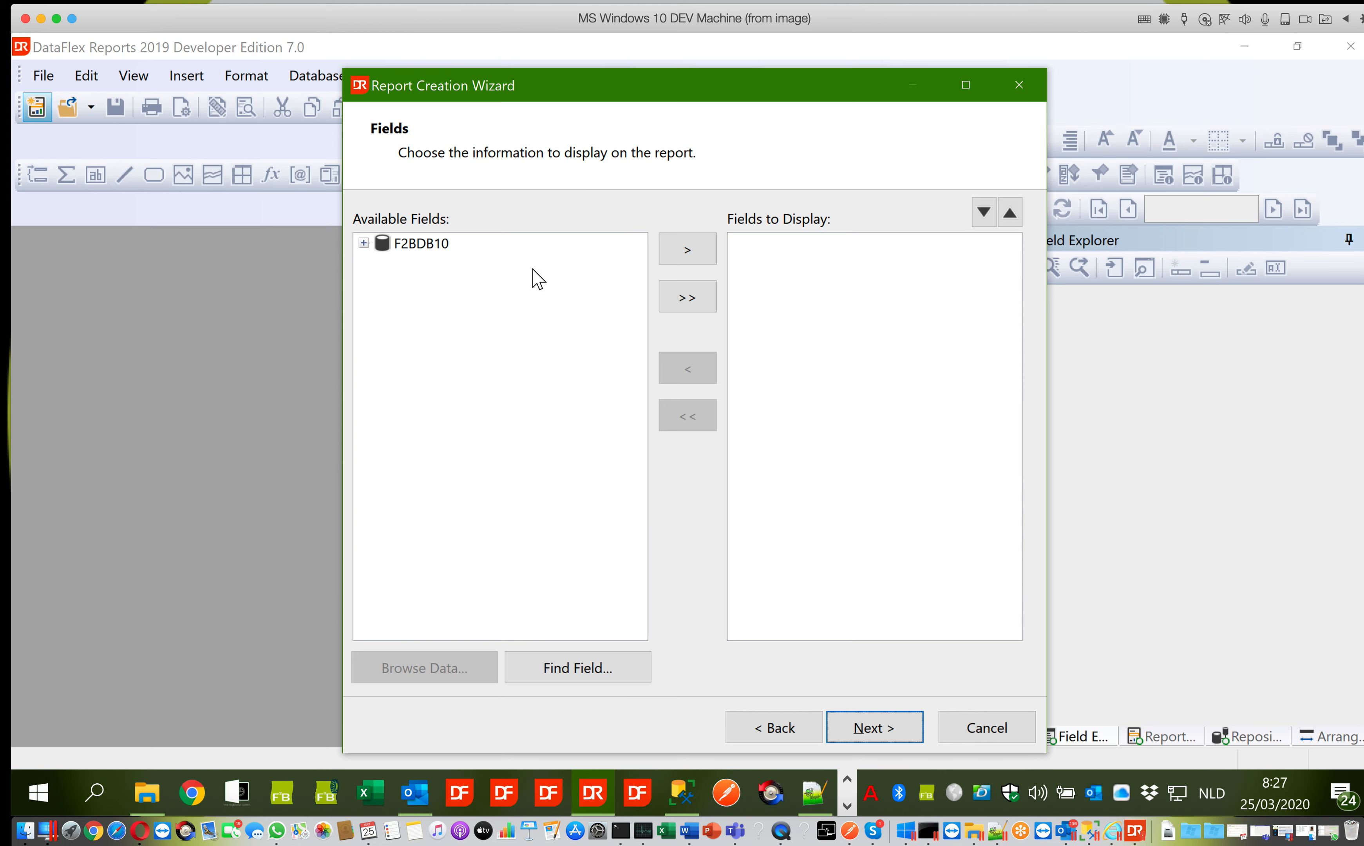
Step: Add the PRODUCT_C and DESCRIPTION fields of ZPRODUCT to the fields to display
left_click(364, 243)
left_click(381, 262)
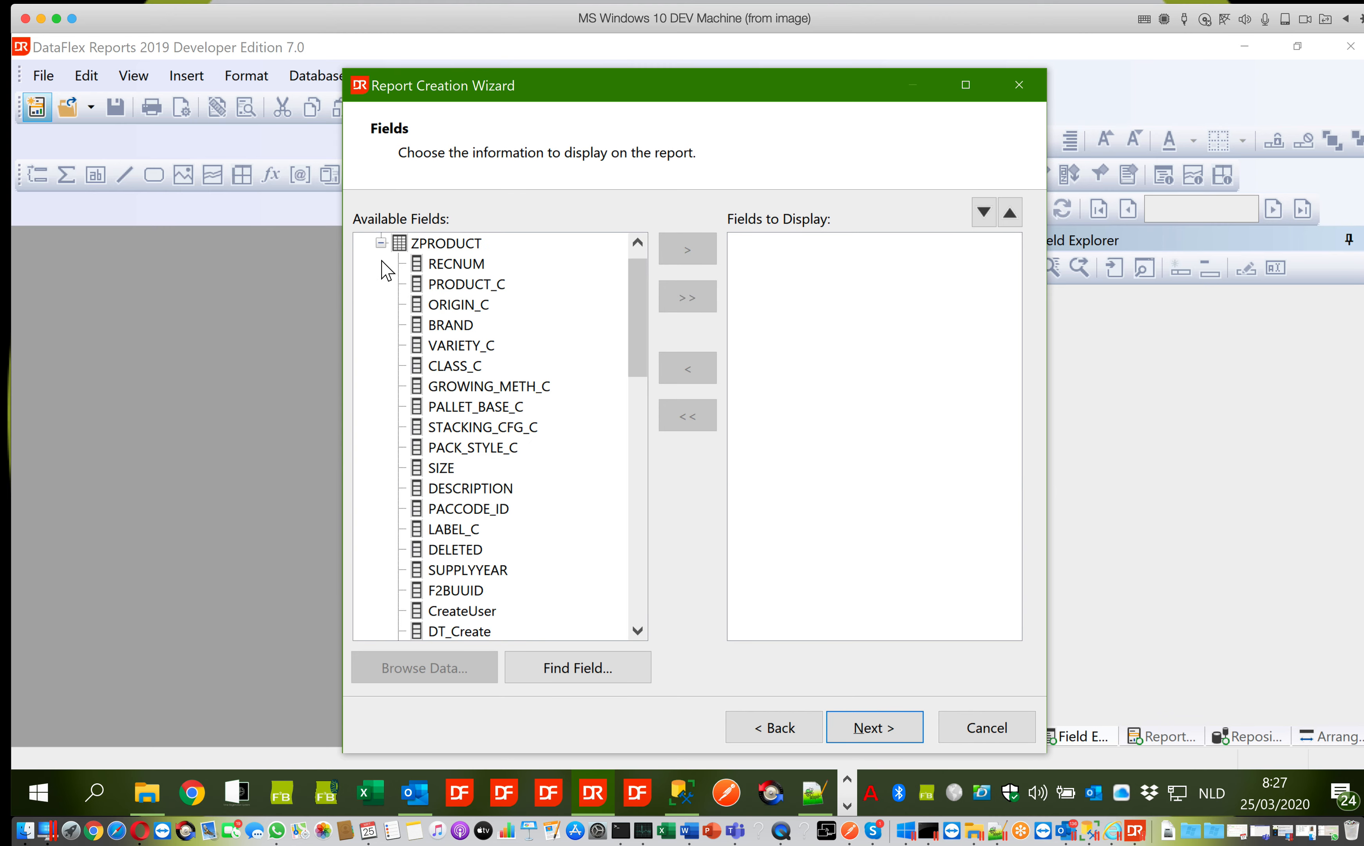
left_click(419, 283)
left_click(685, 256)
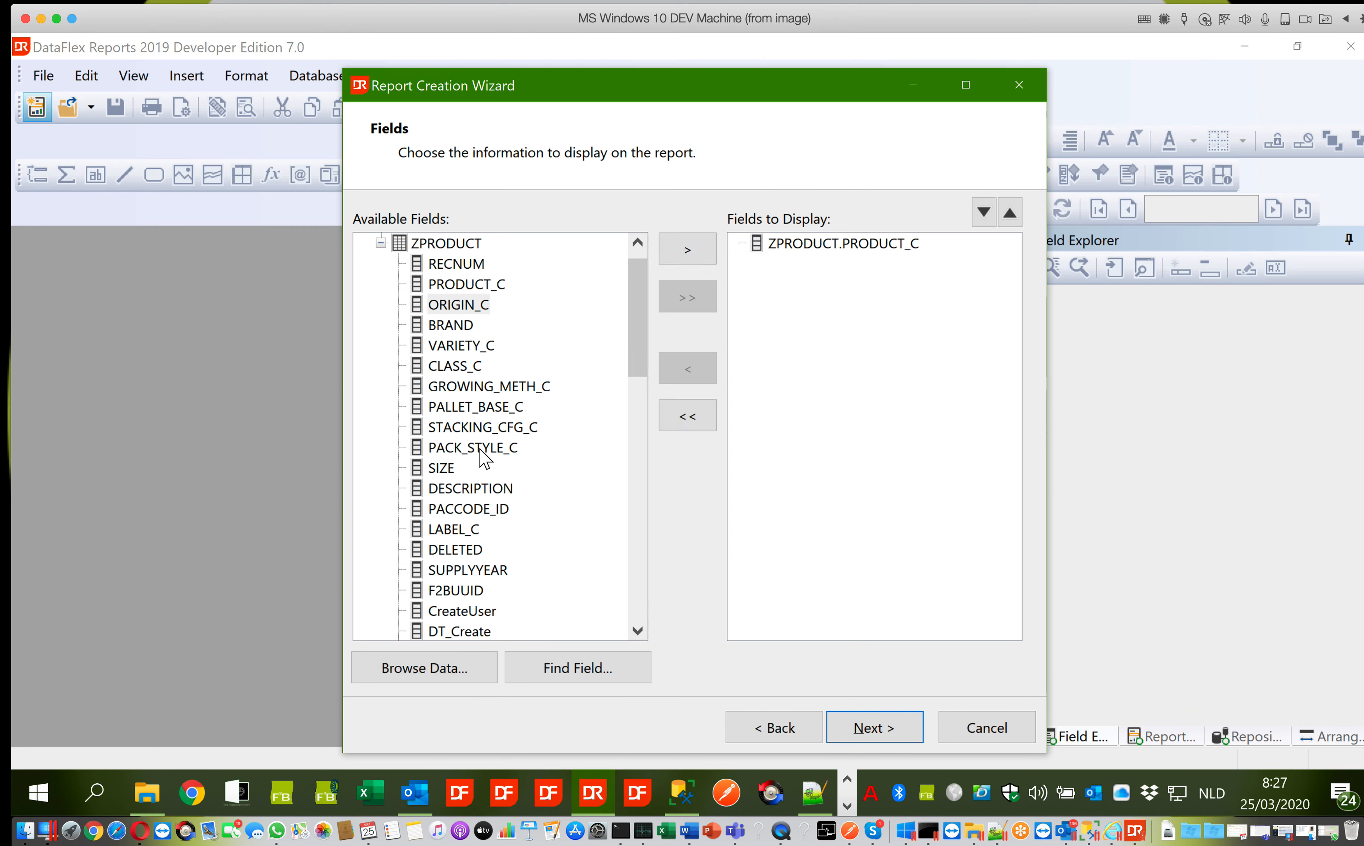
left_click(476, 488)
left_click(693, 257)
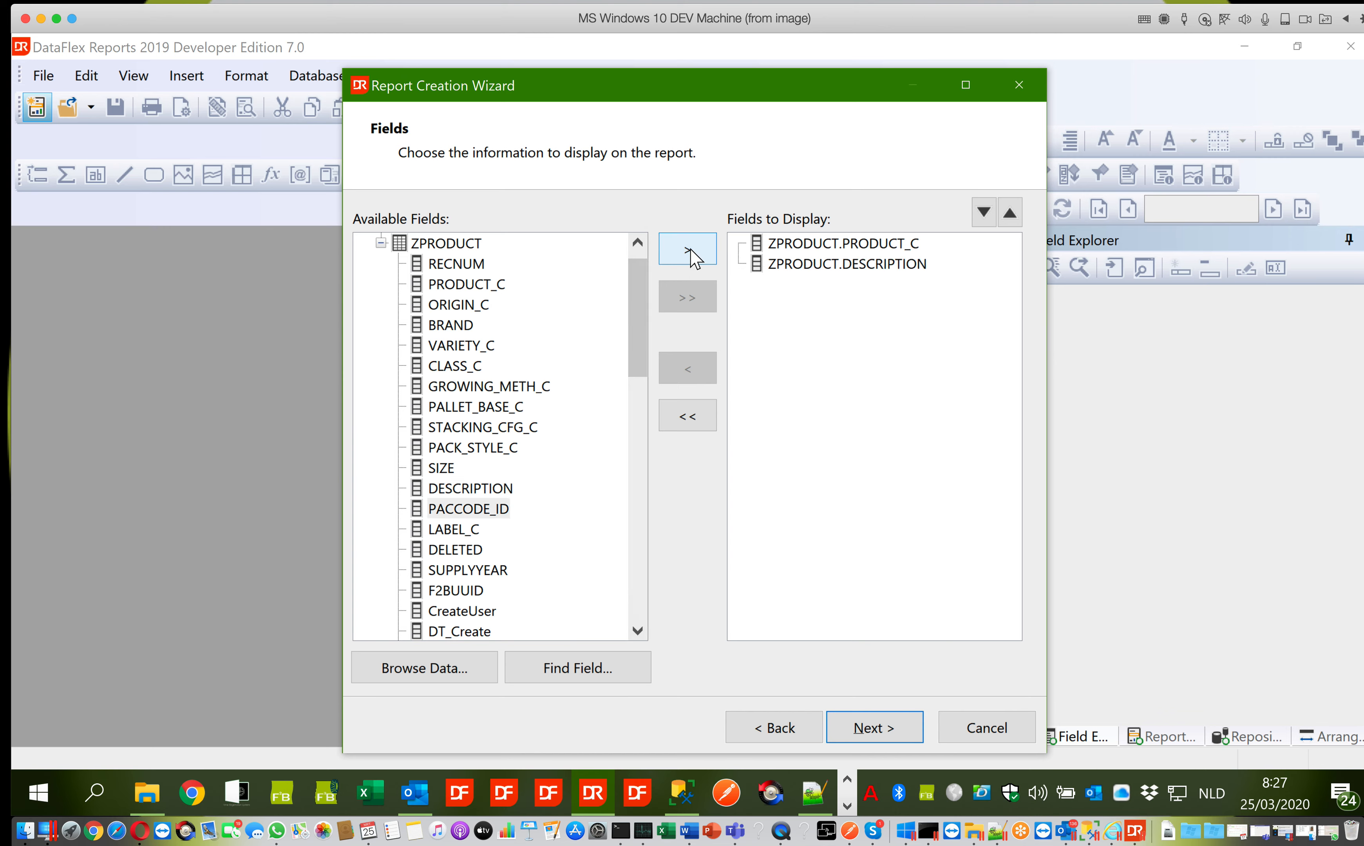
Step: Add ORIGIN_C, VARIETY_C and SIZE from ZPRODUCT to the displayed fields and continue to grouping
left_click_drag(642, 352, 639, 387)
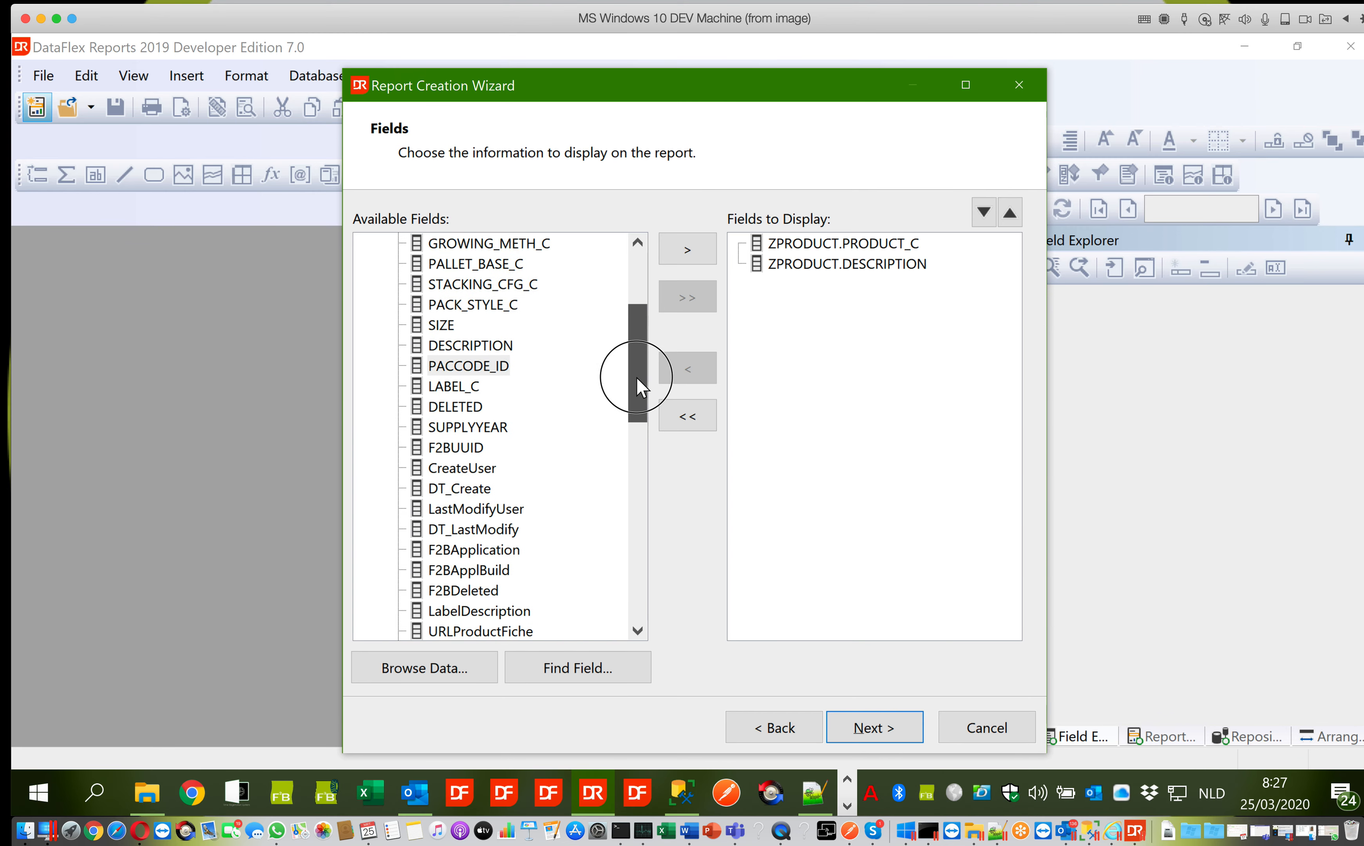
left_click_drag(641, 386, 639, 372)
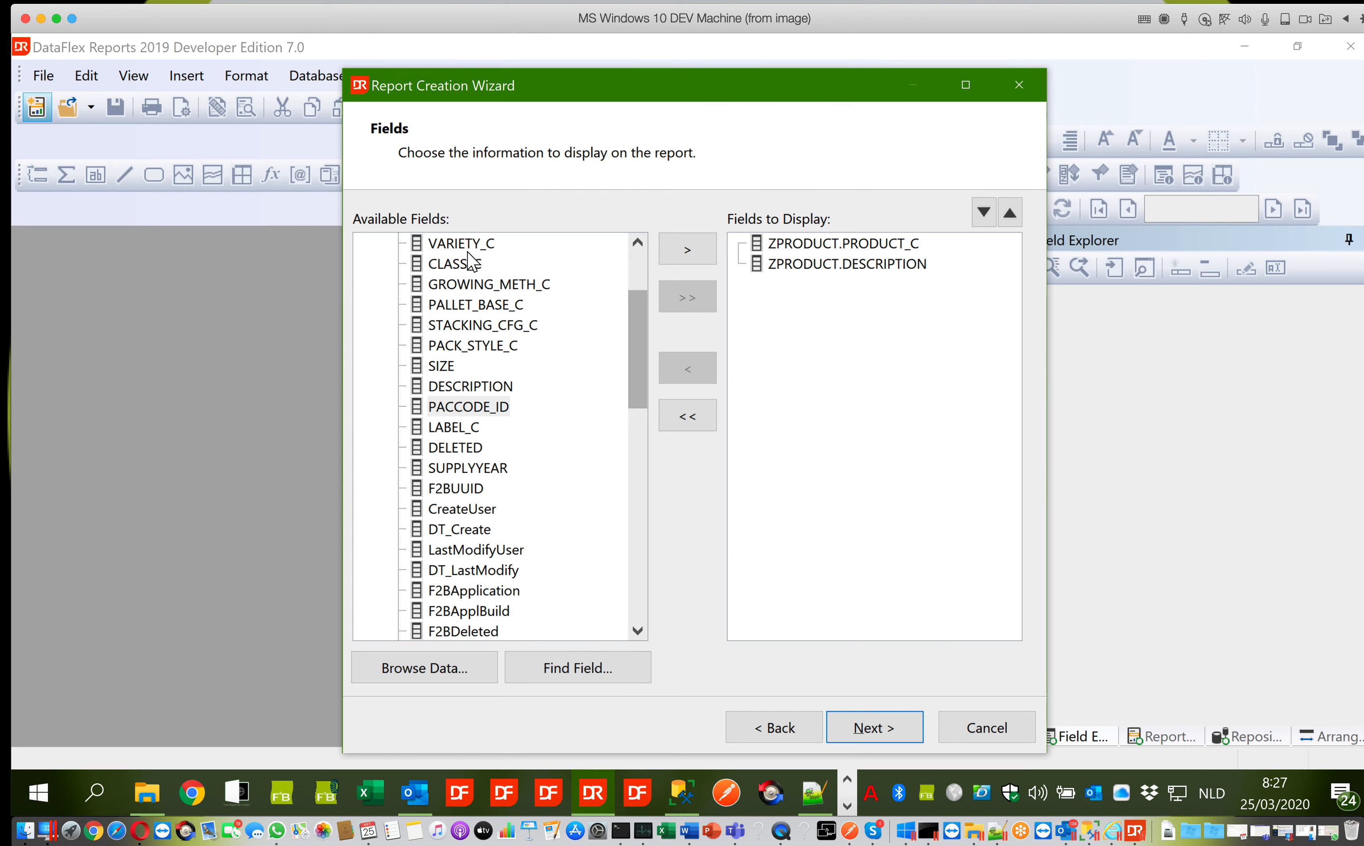
left_click(636, 251)
left_click(636, 252)
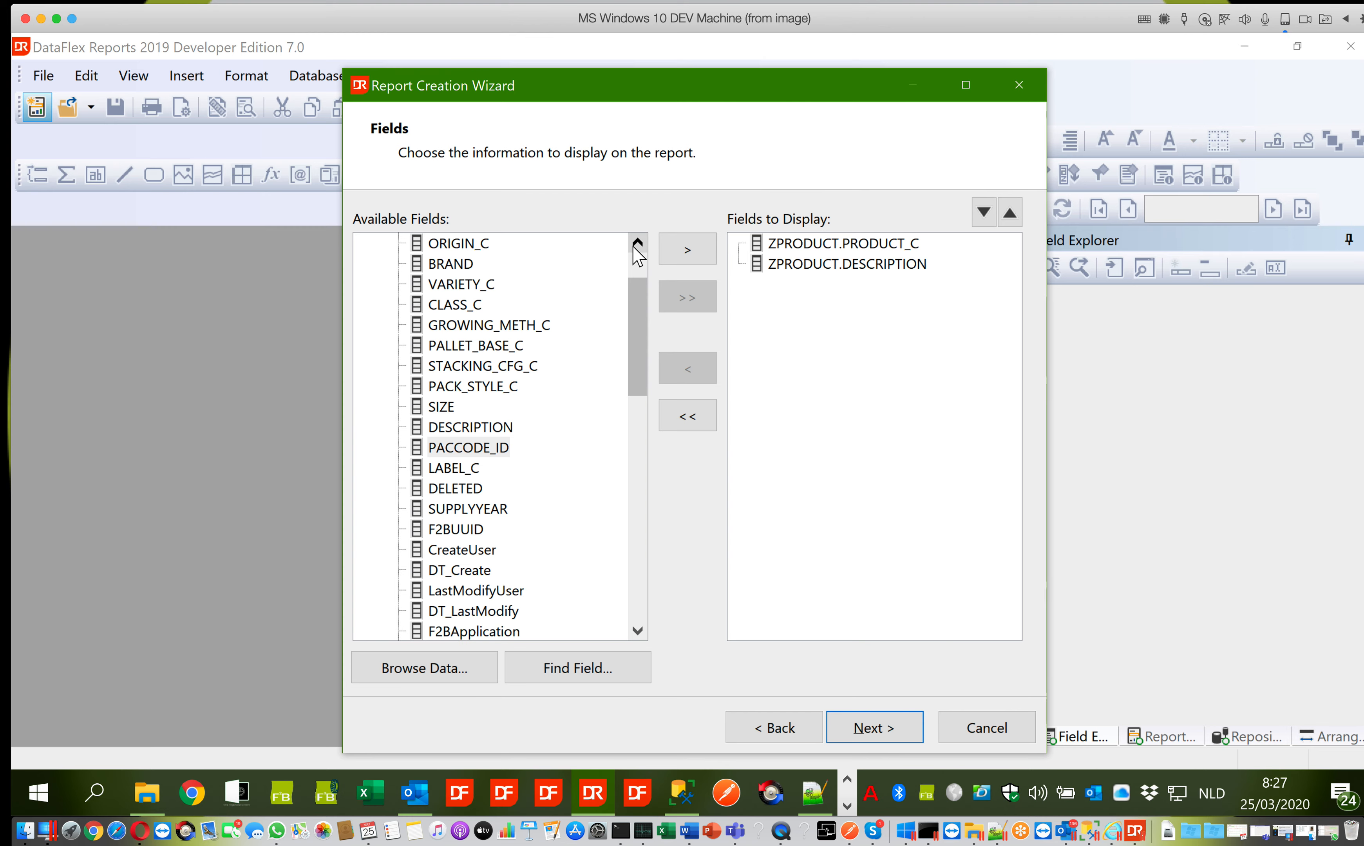
left_click(469, 244)
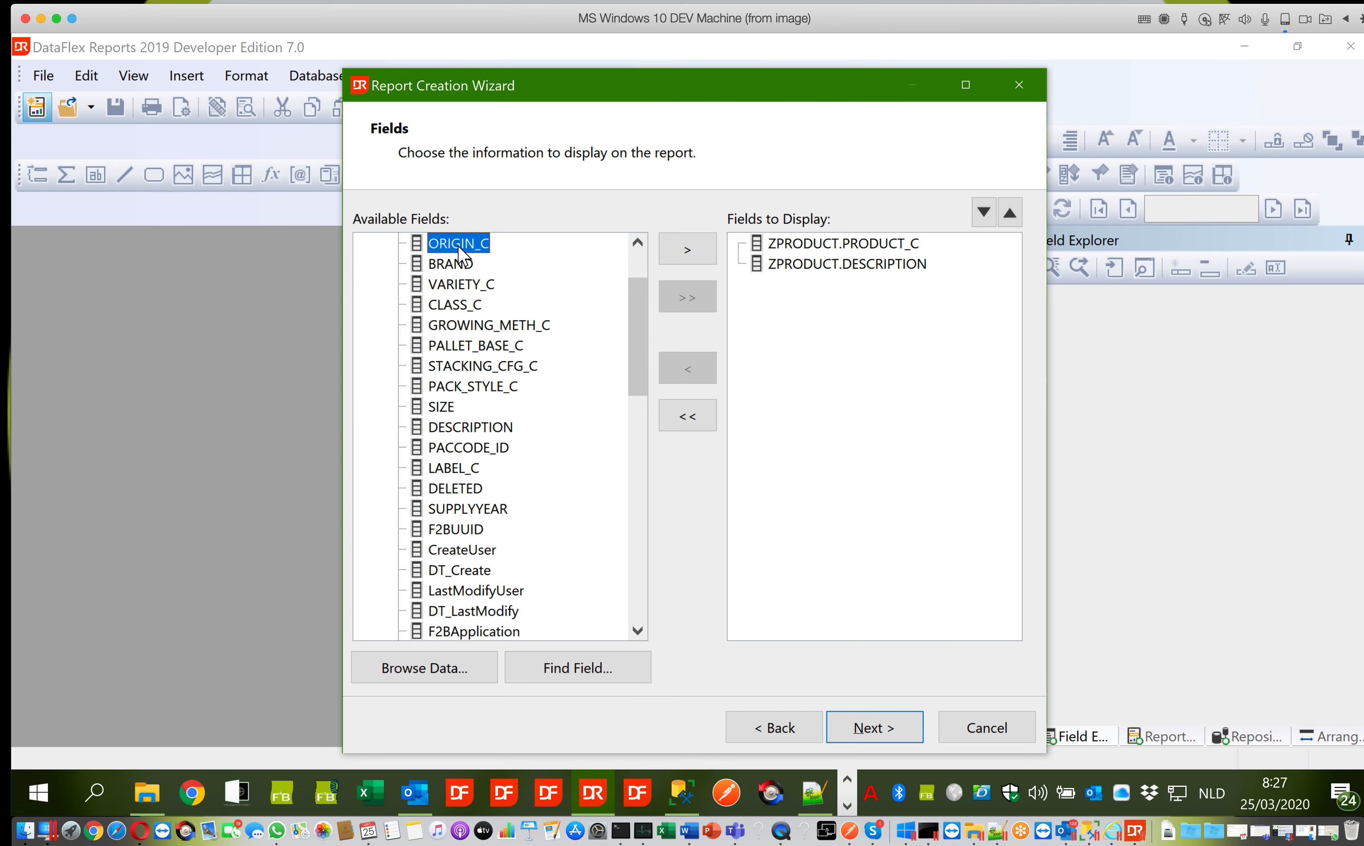
left_click(458, 285)
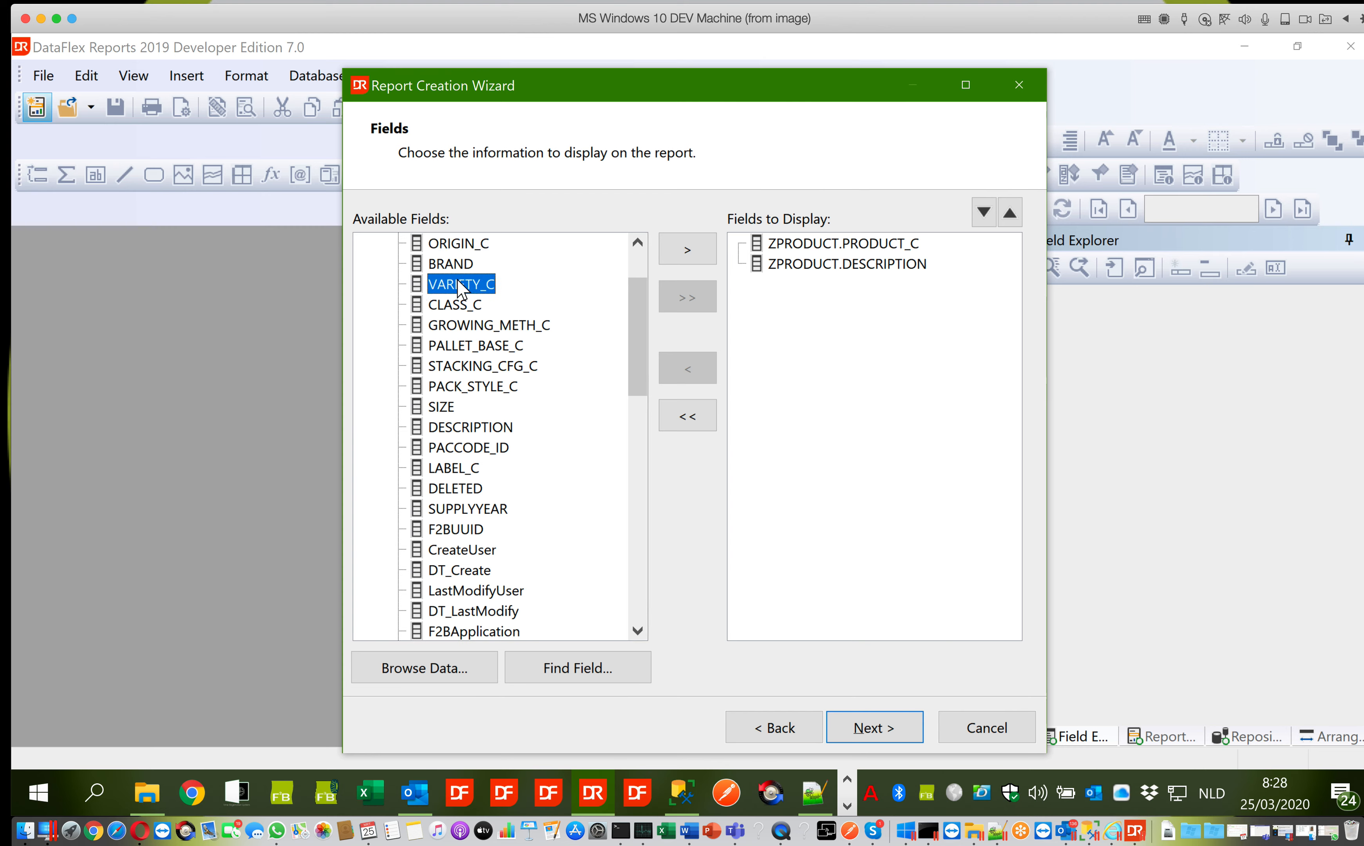
left_click(458, 245)
left_click(682, 255)
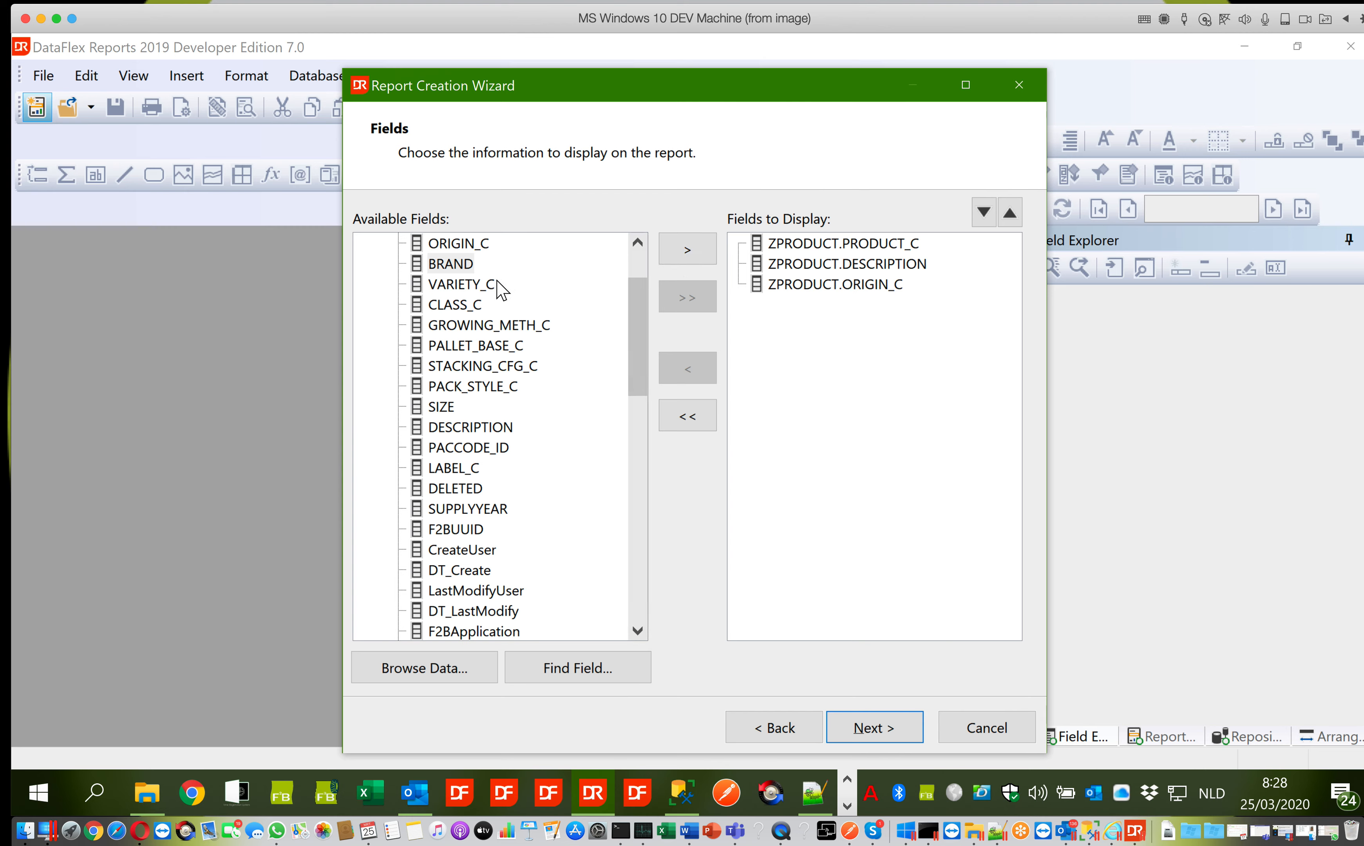
left_click(470, 286)
left_click(686, 251)
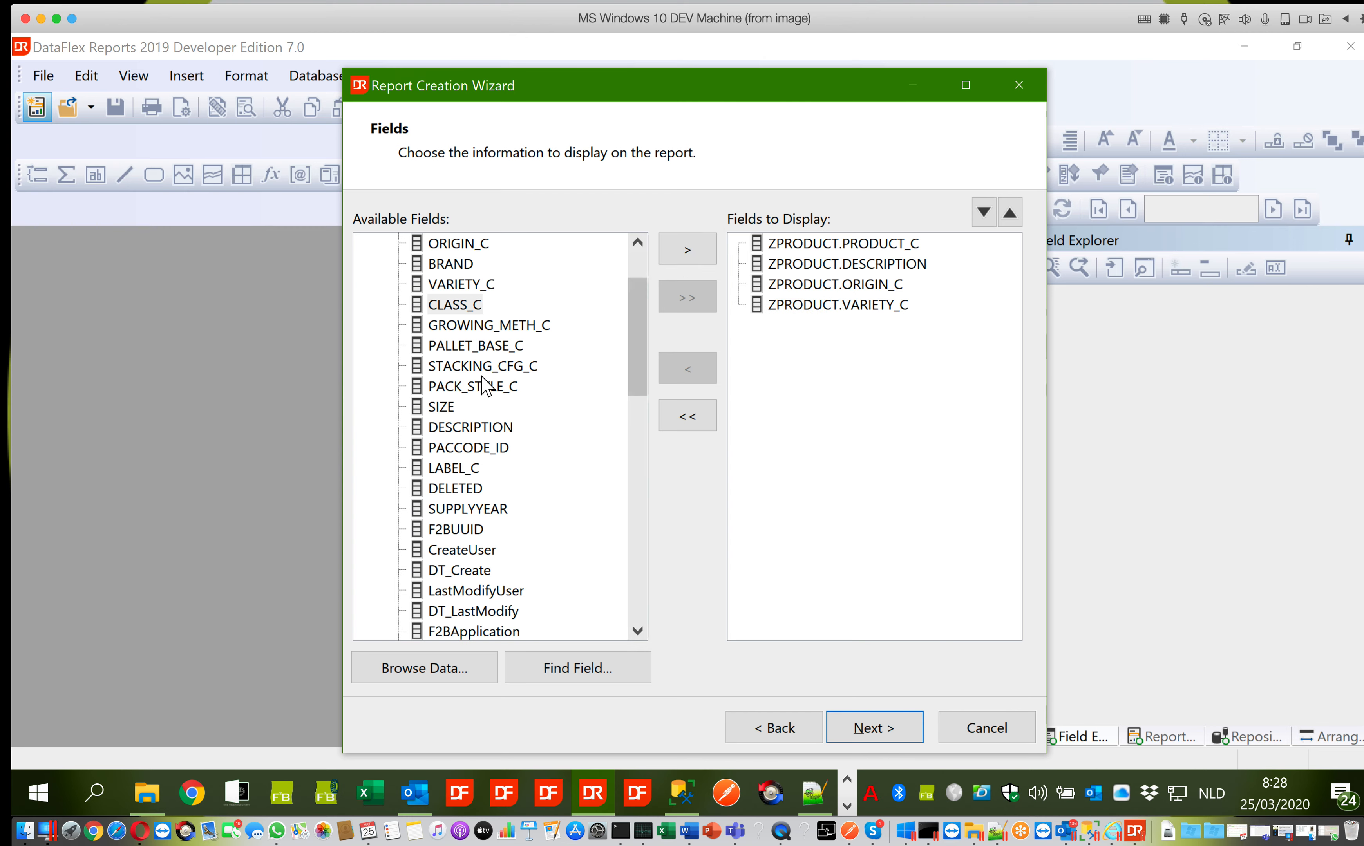
left_click(442, 408)
left_click(683, 253)
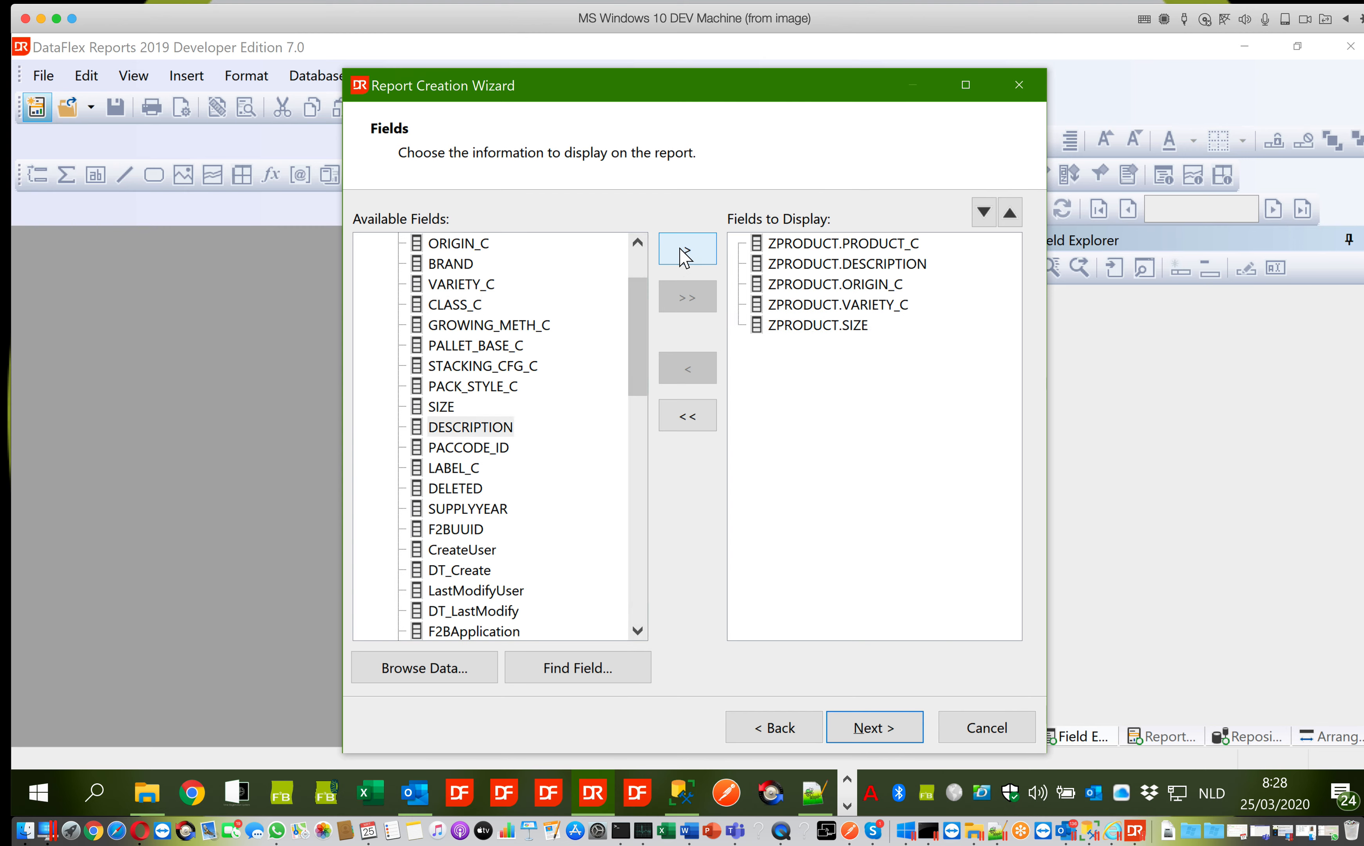
left_click(853, 726)
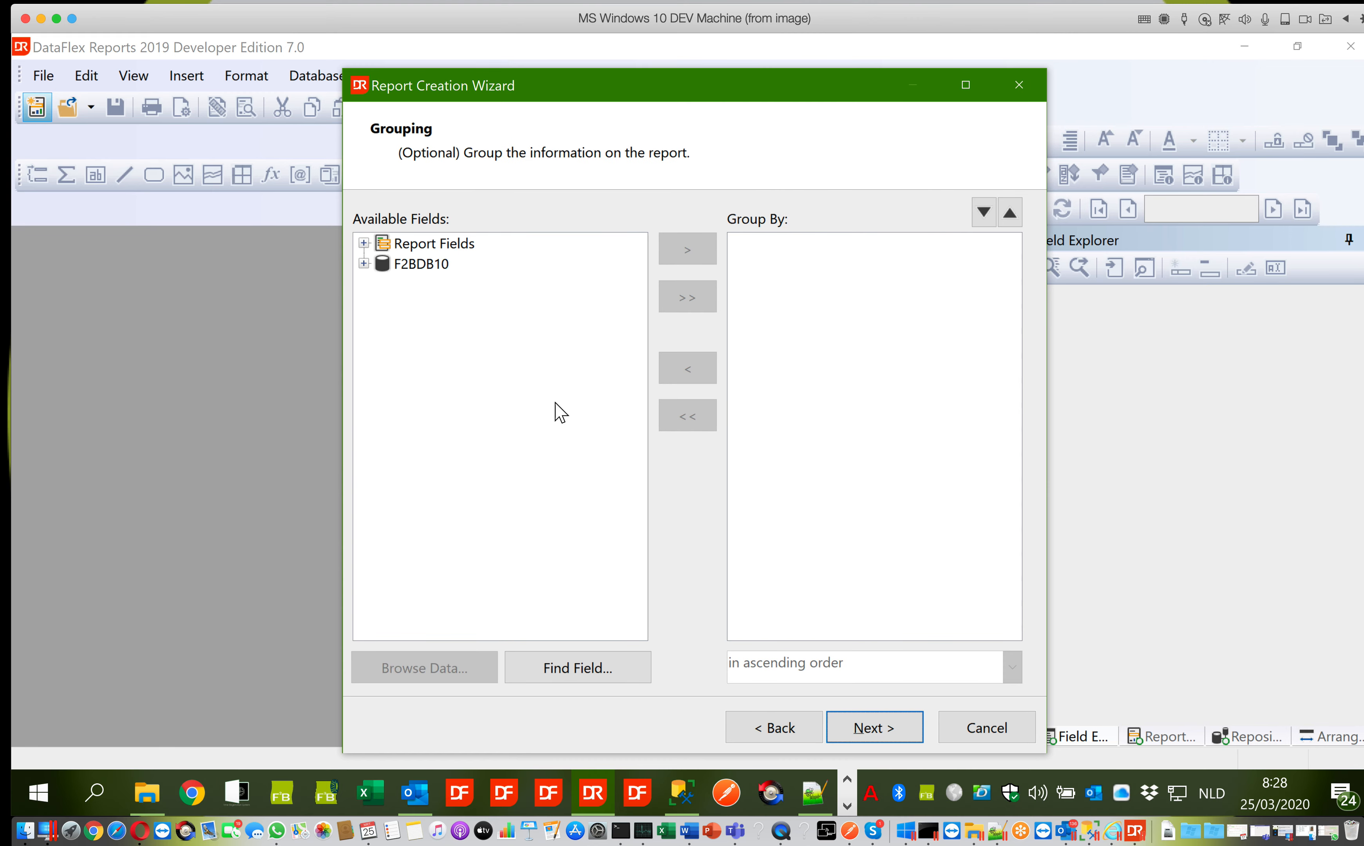
Step: Group the report by ZPRODUCT.ORIGIN_C and within it by ZPRODUCT.VARIETY_C, both ascending, and continue to summaries
left_click(363, 264)
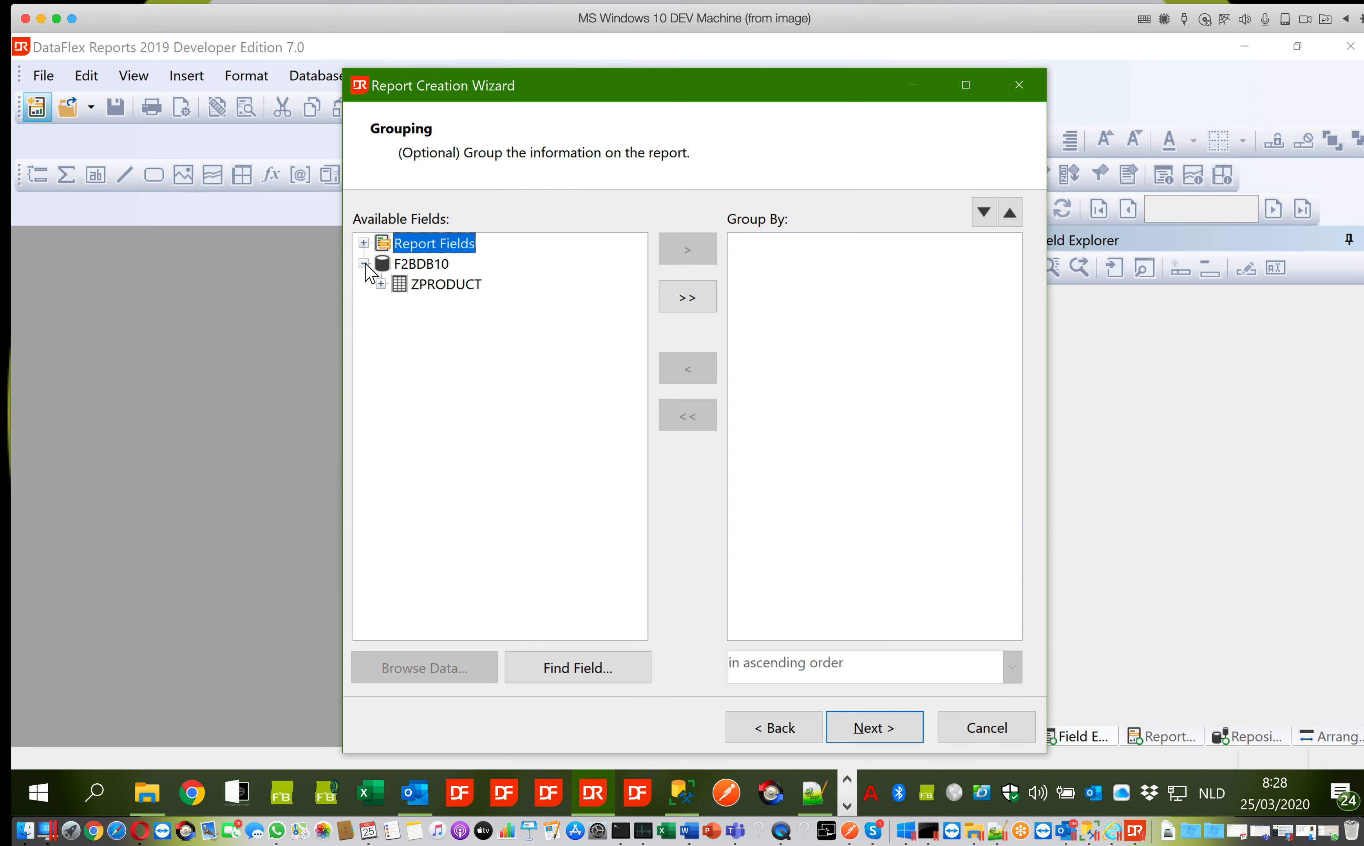
left_click(380, 284)
left_click(431, 306)
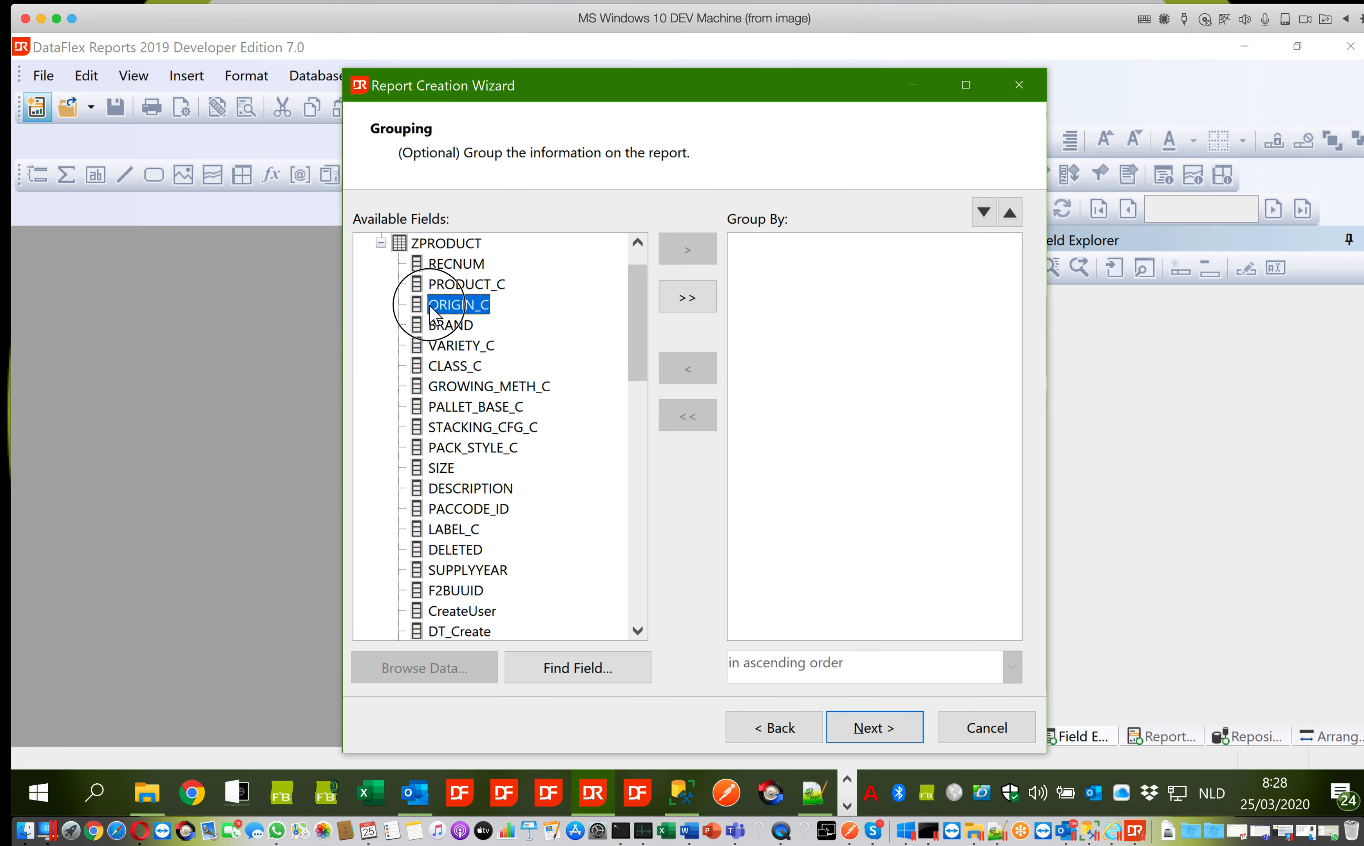
left_click(674, 253)
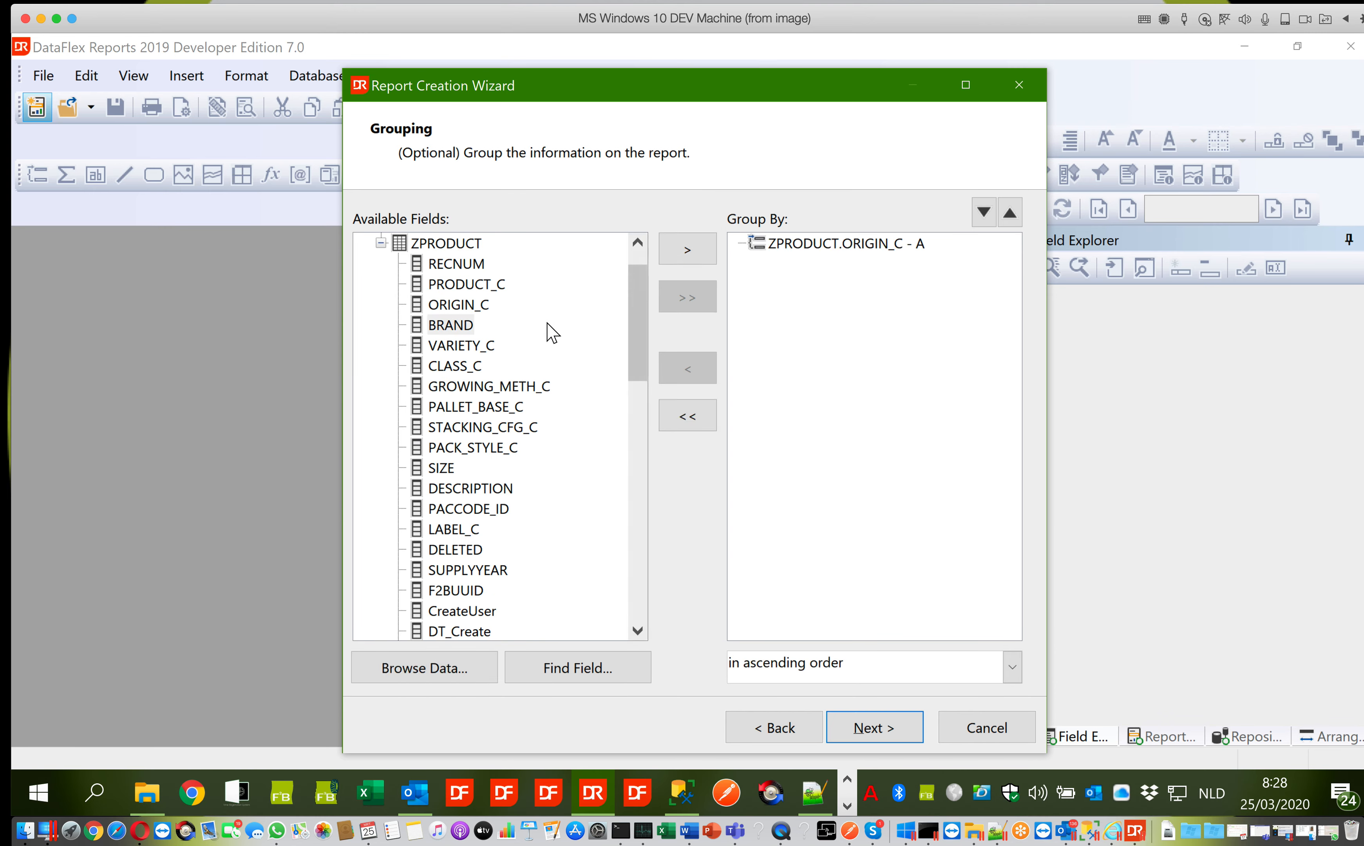
left_click(458, 346)
left_click(676, 255)
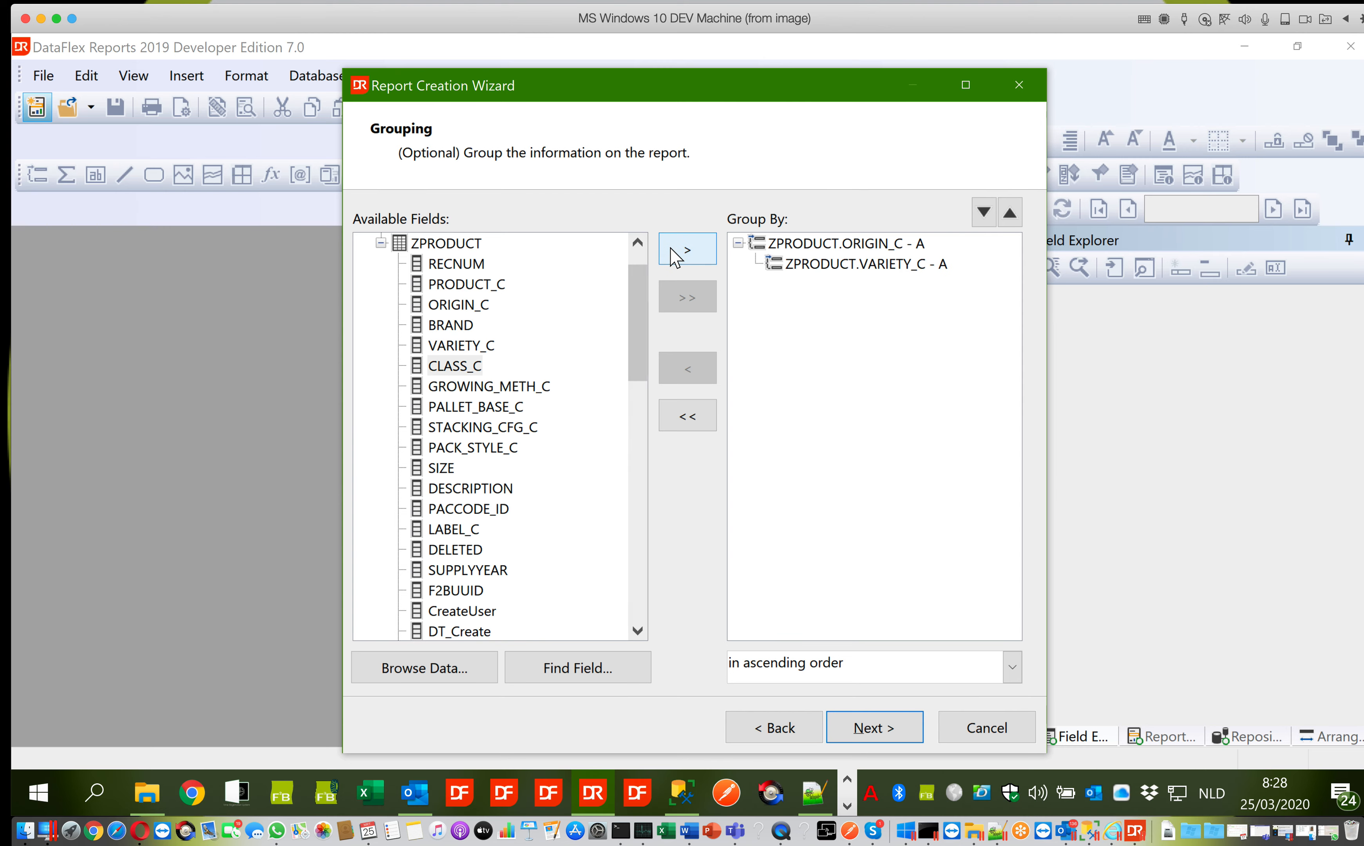
left_click(867, 729)
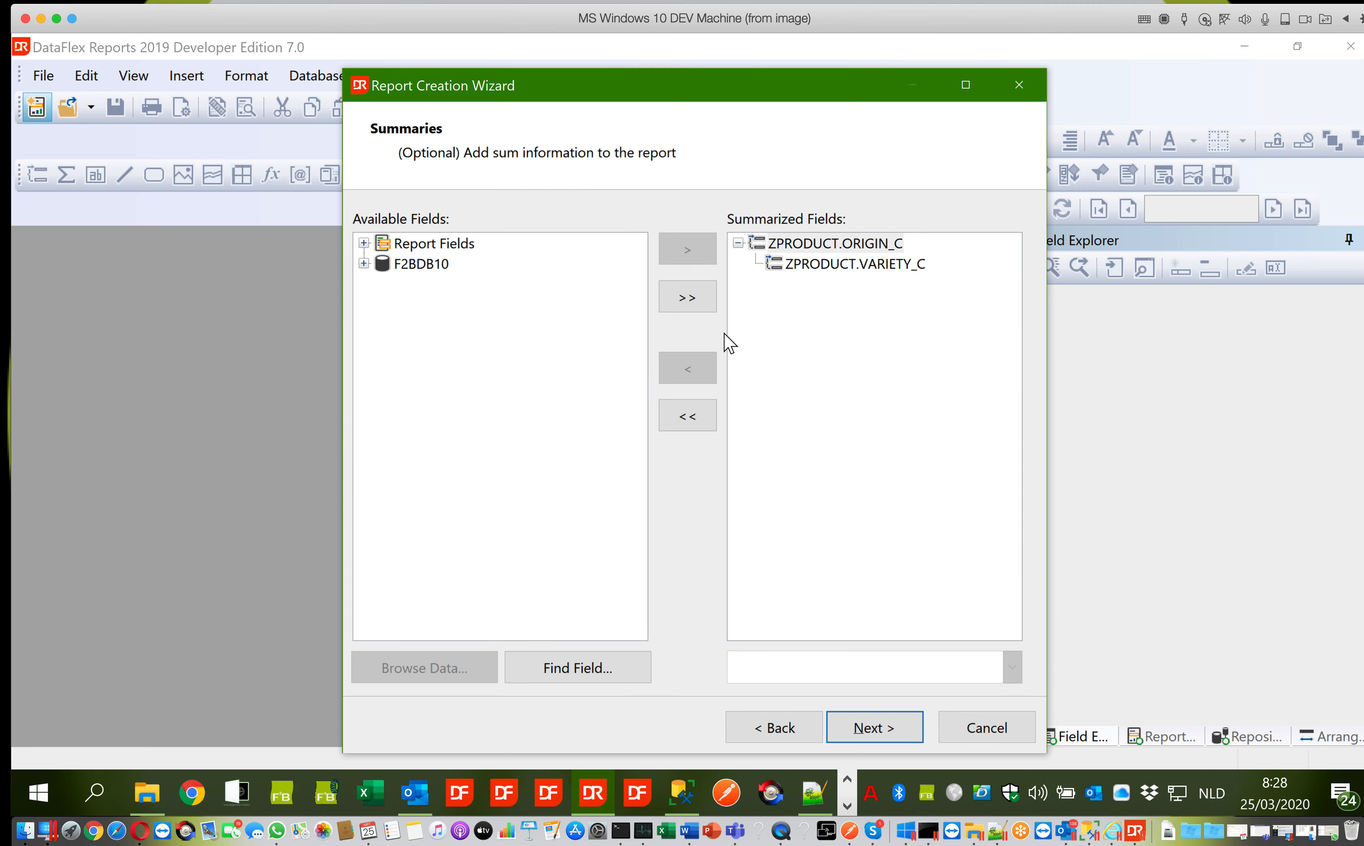
Step: Add a summary of ZPRODUCT.PRODUCT_C to the VARIETY_C group
left_click(815, 268)
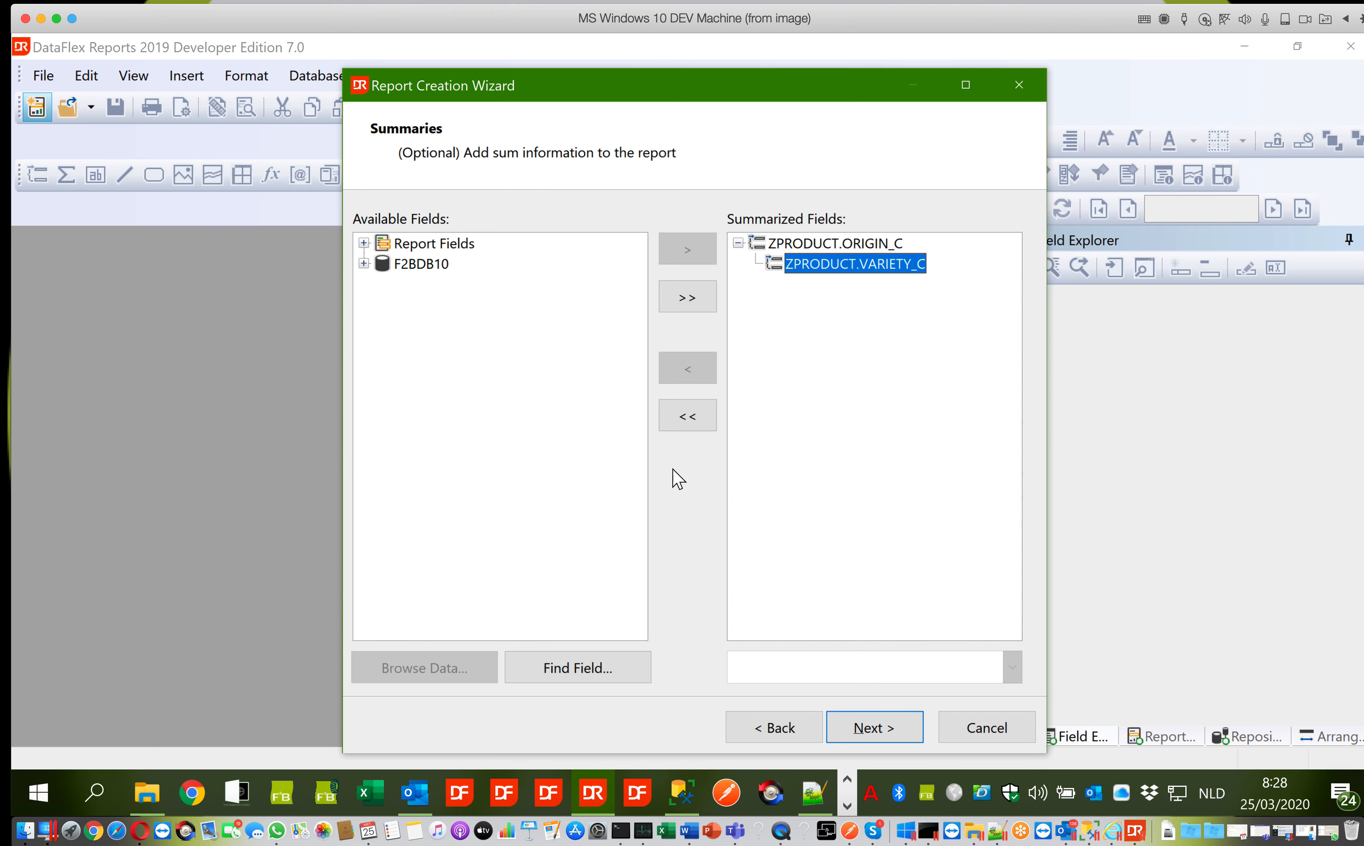
left_click(768, 249)
left_click(798, 259)
left_click(364, 264)
left_click(381, 285)
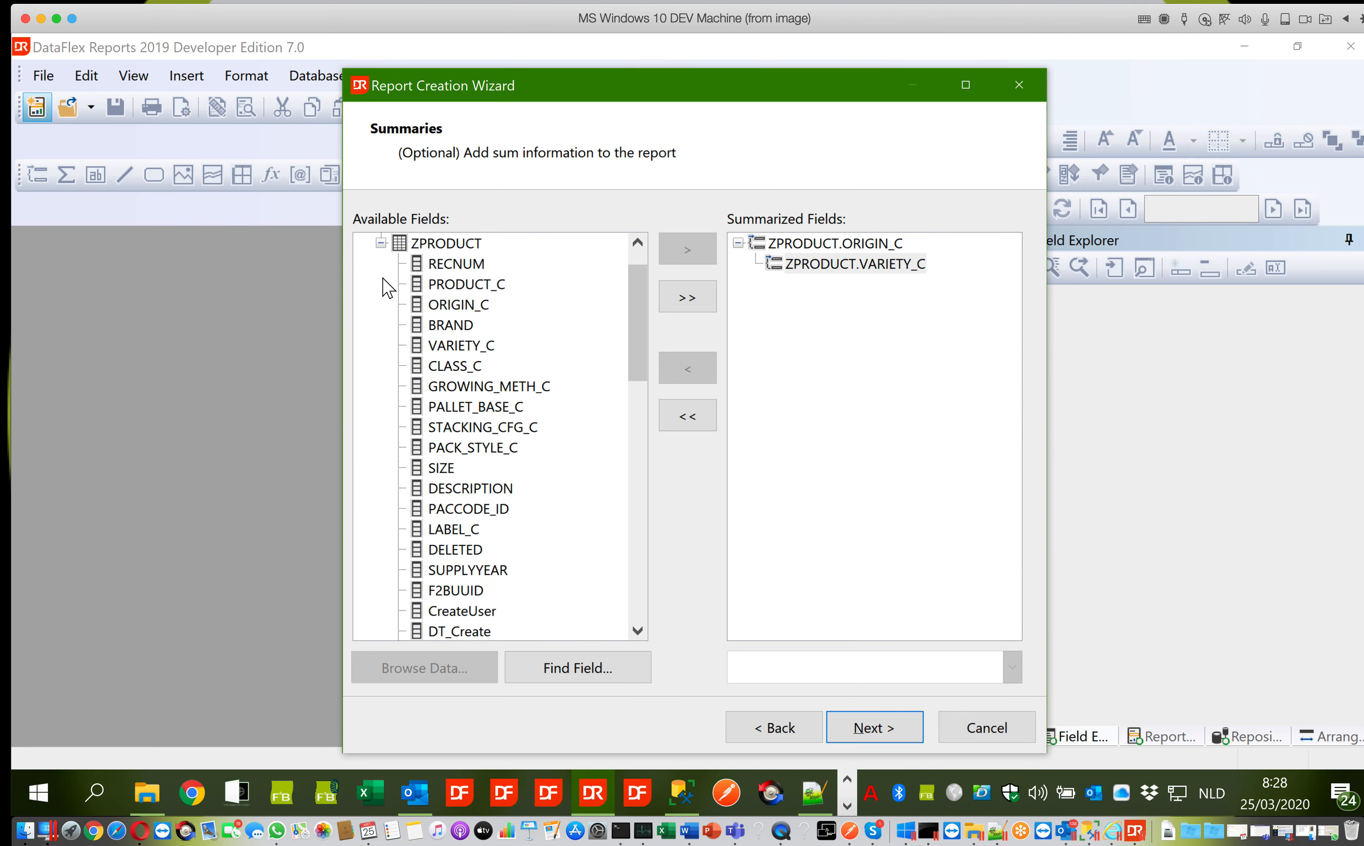
left_click(459, 284)
left_click(677, 256)
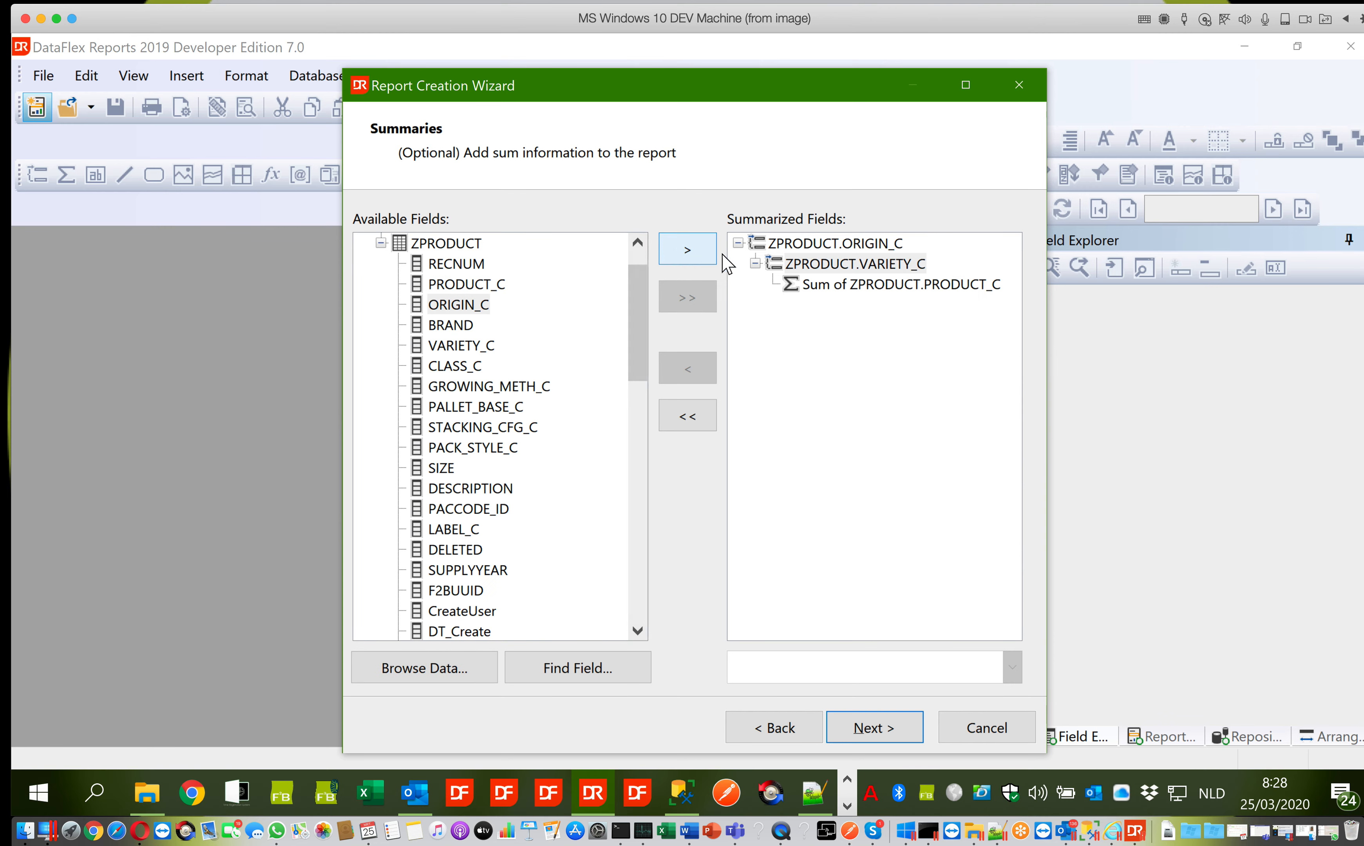
Step: Change the PRODUCT_C summary in the VARIETY_C group to Count and continue to the data filters
left_click(822, 286)
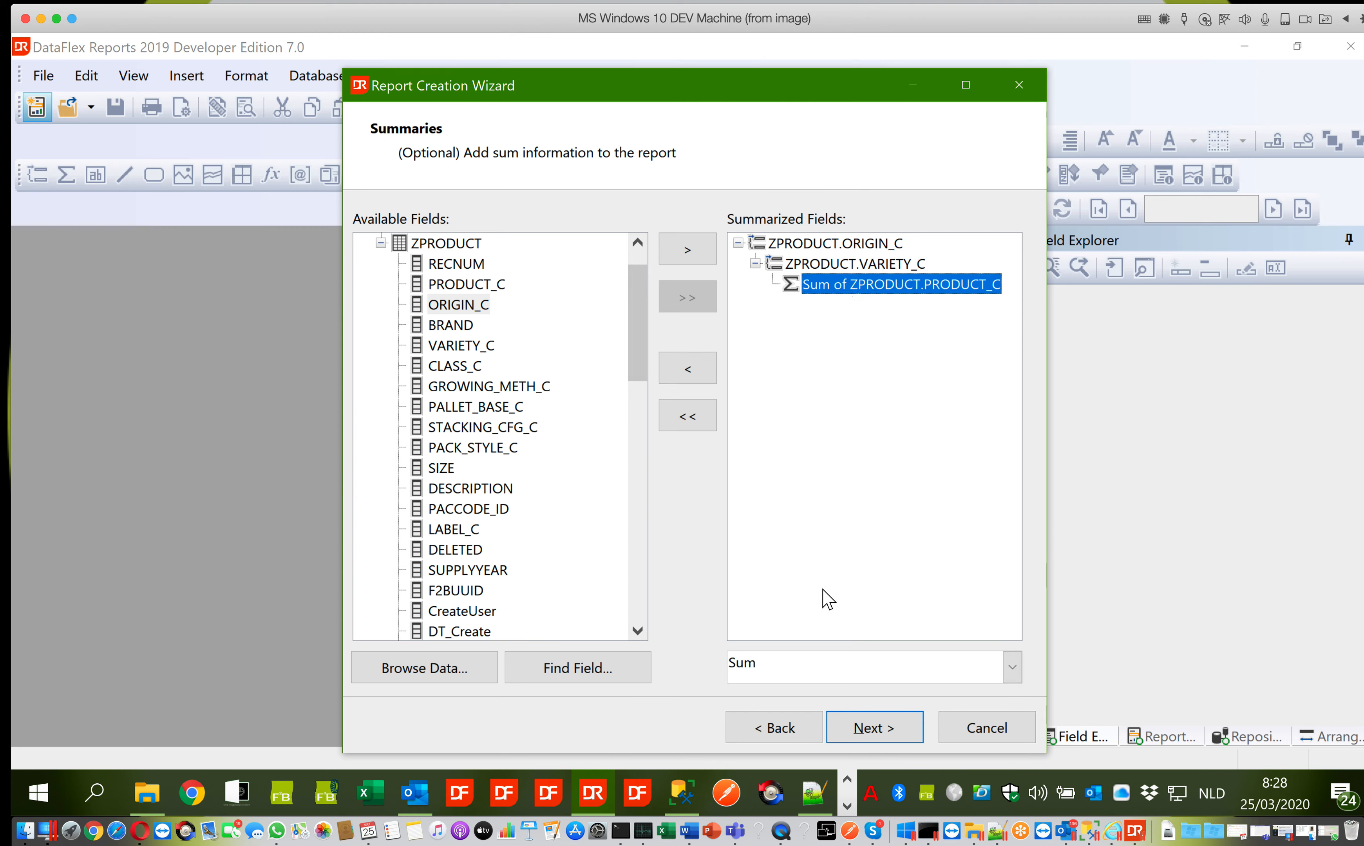
left_click(1012, 668)
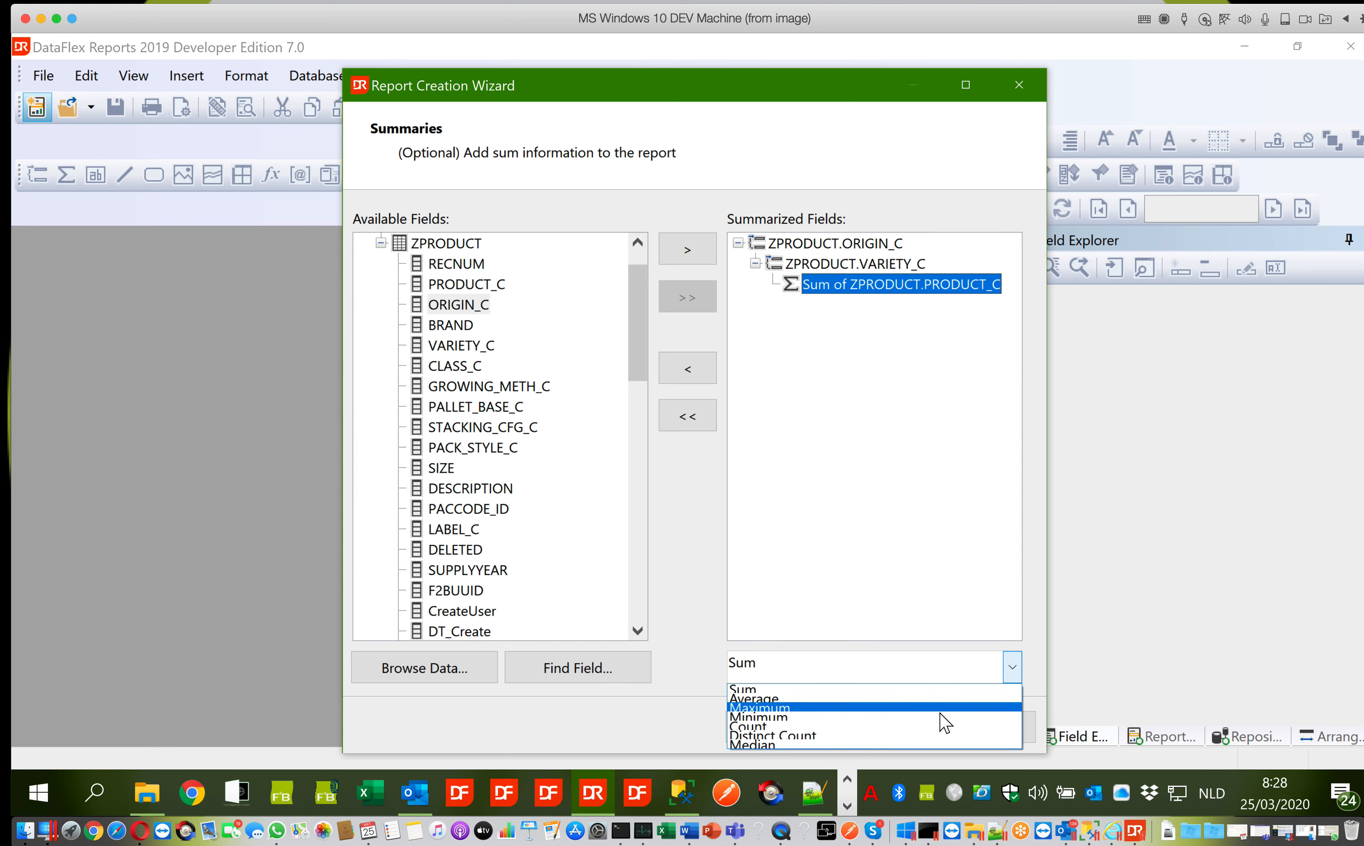
left_click(943, 726)
left_click(903, 728)
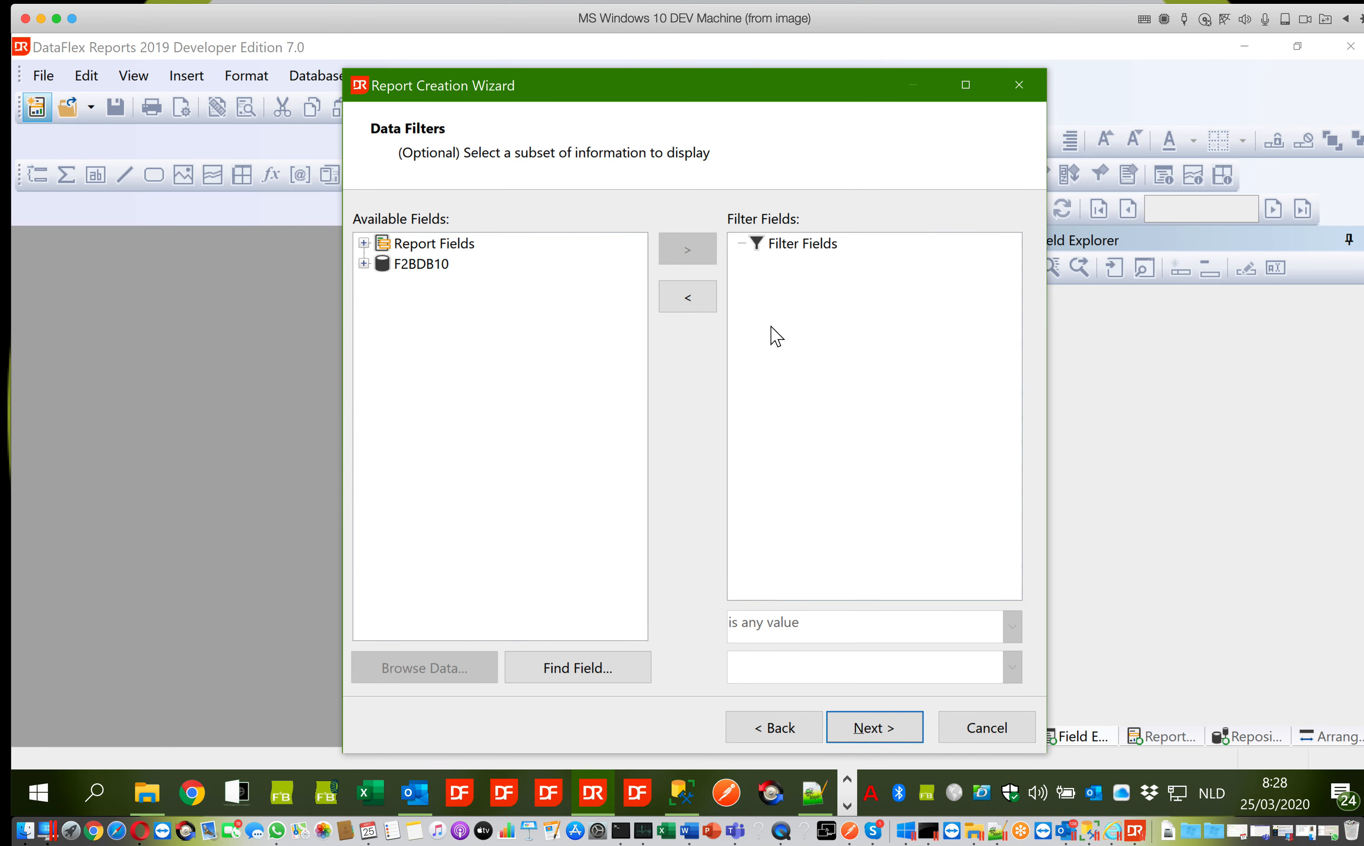
Step: Add the Active field of ZPRODUCT to the report's filter fields
left_click(363, 264)
left_click(380, 285)
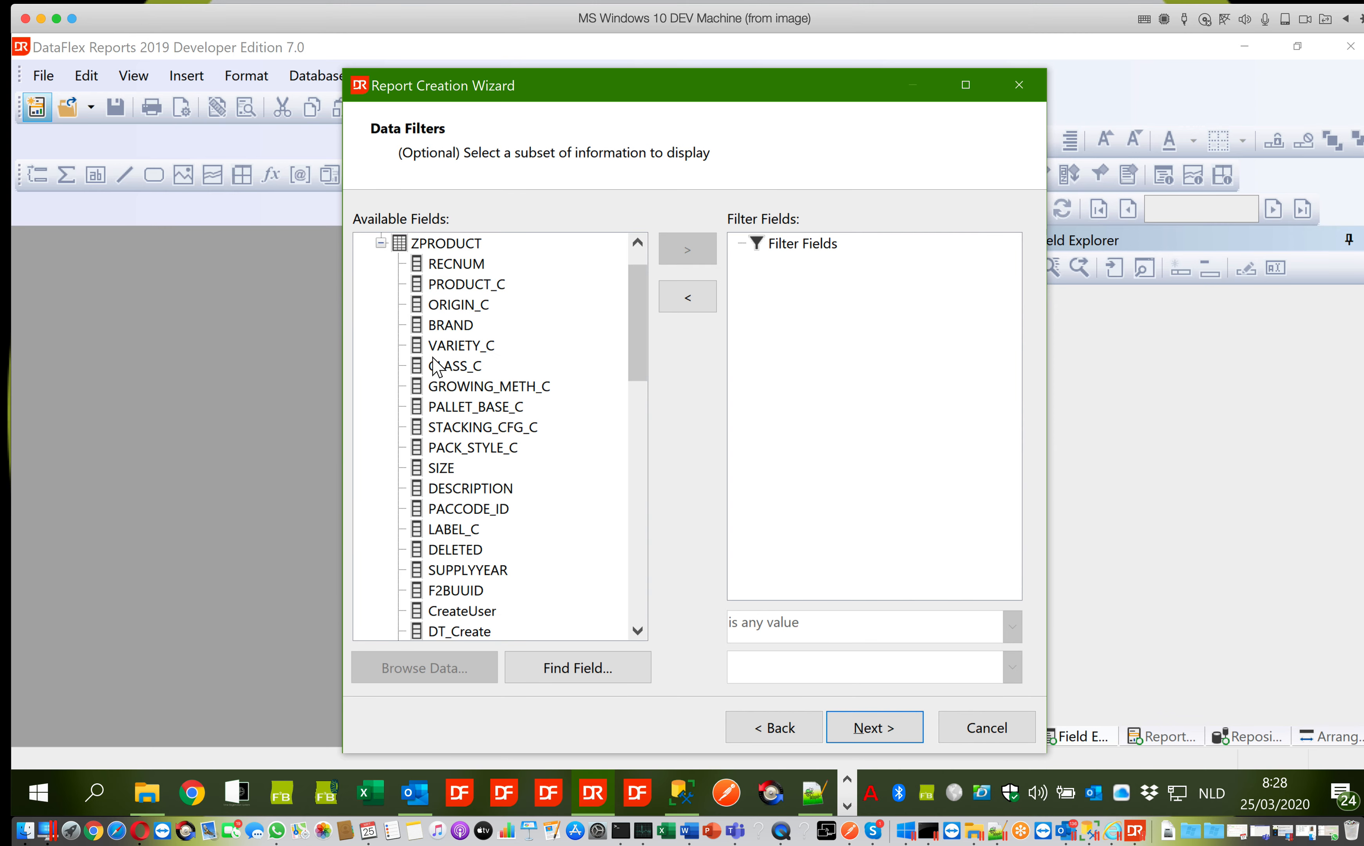
left_click(448, 365)
left_click_drag(639, 347, 621, 456)
left_click(447, 528)
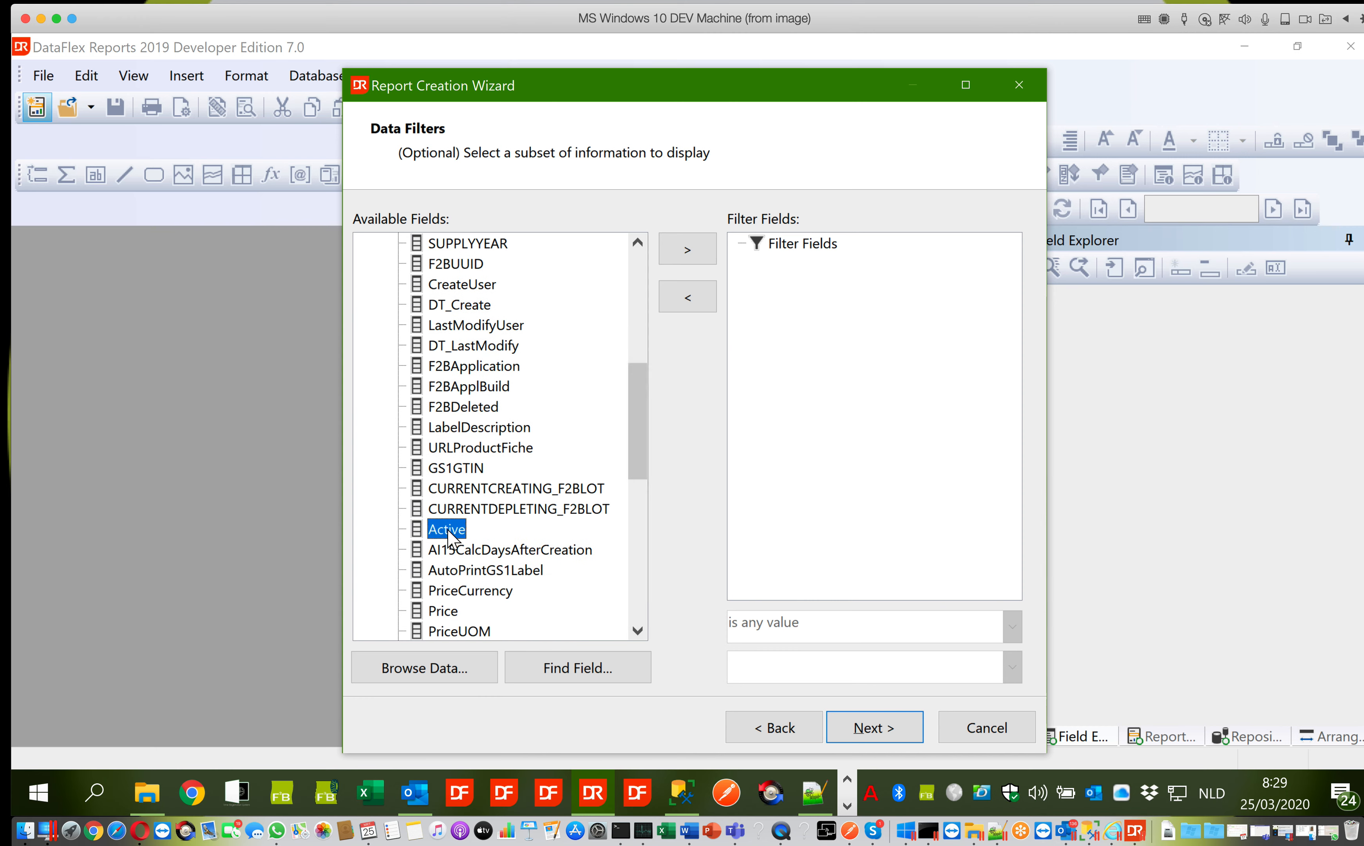
left_click(692, 246)
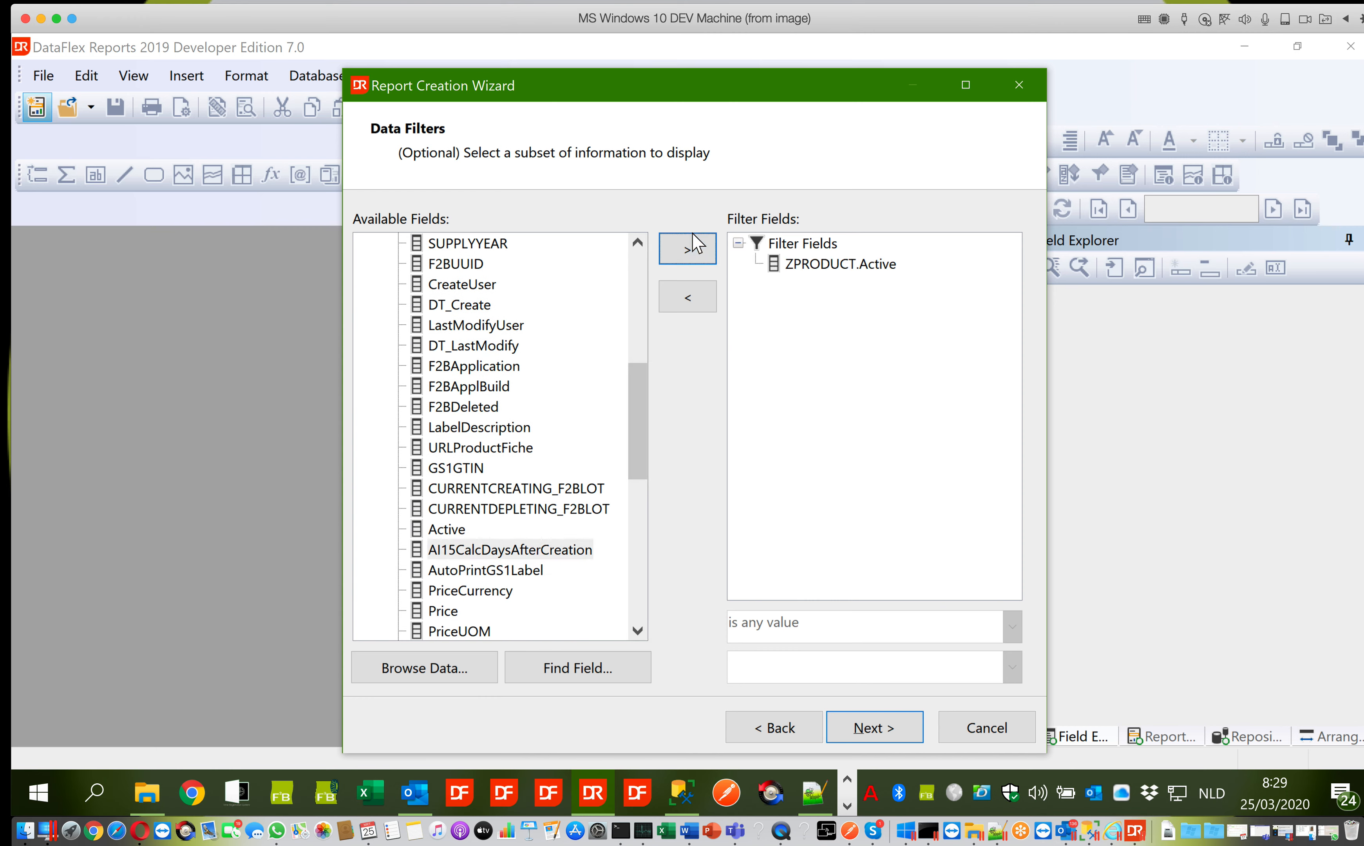
Step: Set the ZPRODUCT.Active filter to is equal to X
left_click(818, 269)
left_click(976, 630)
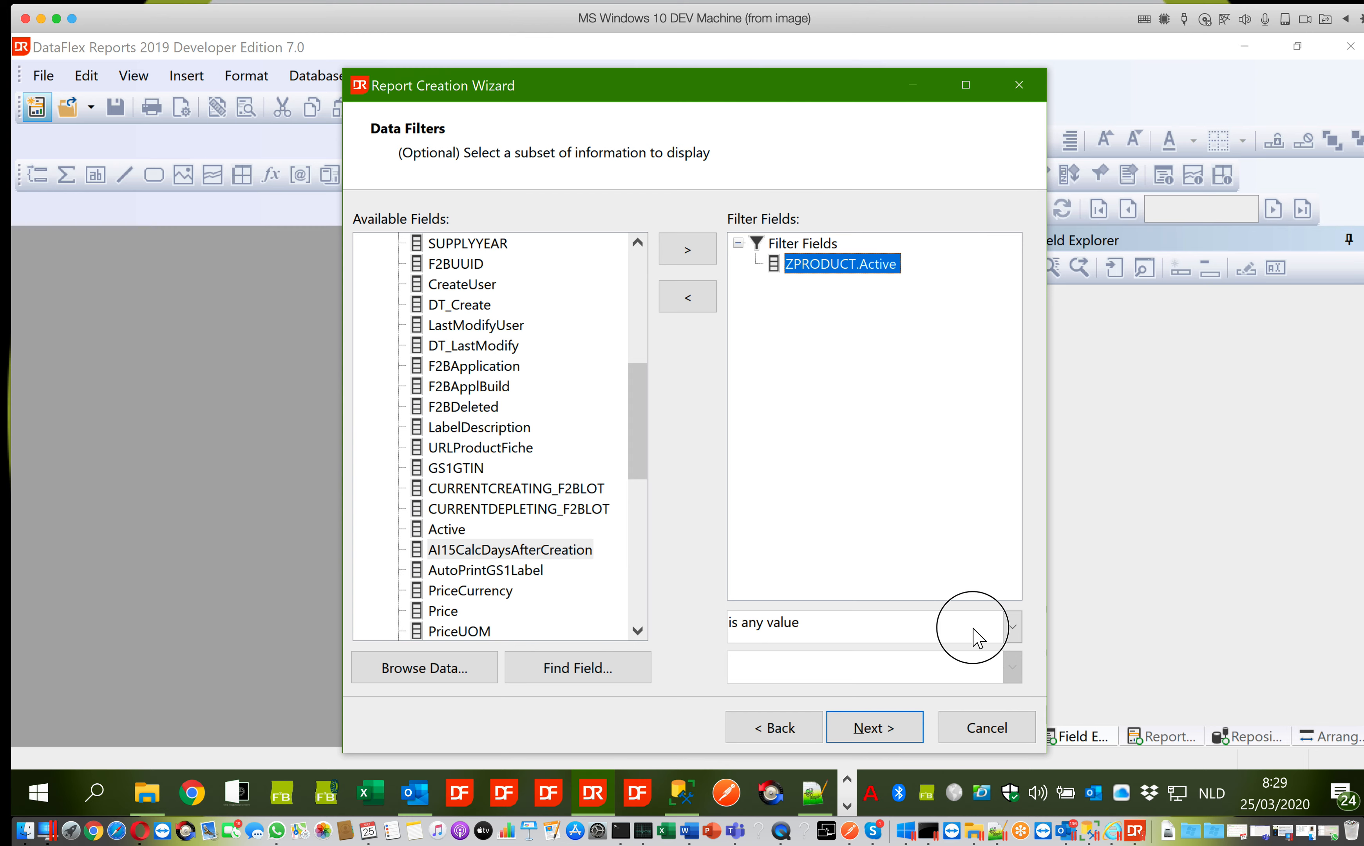
left_click(970, 666)
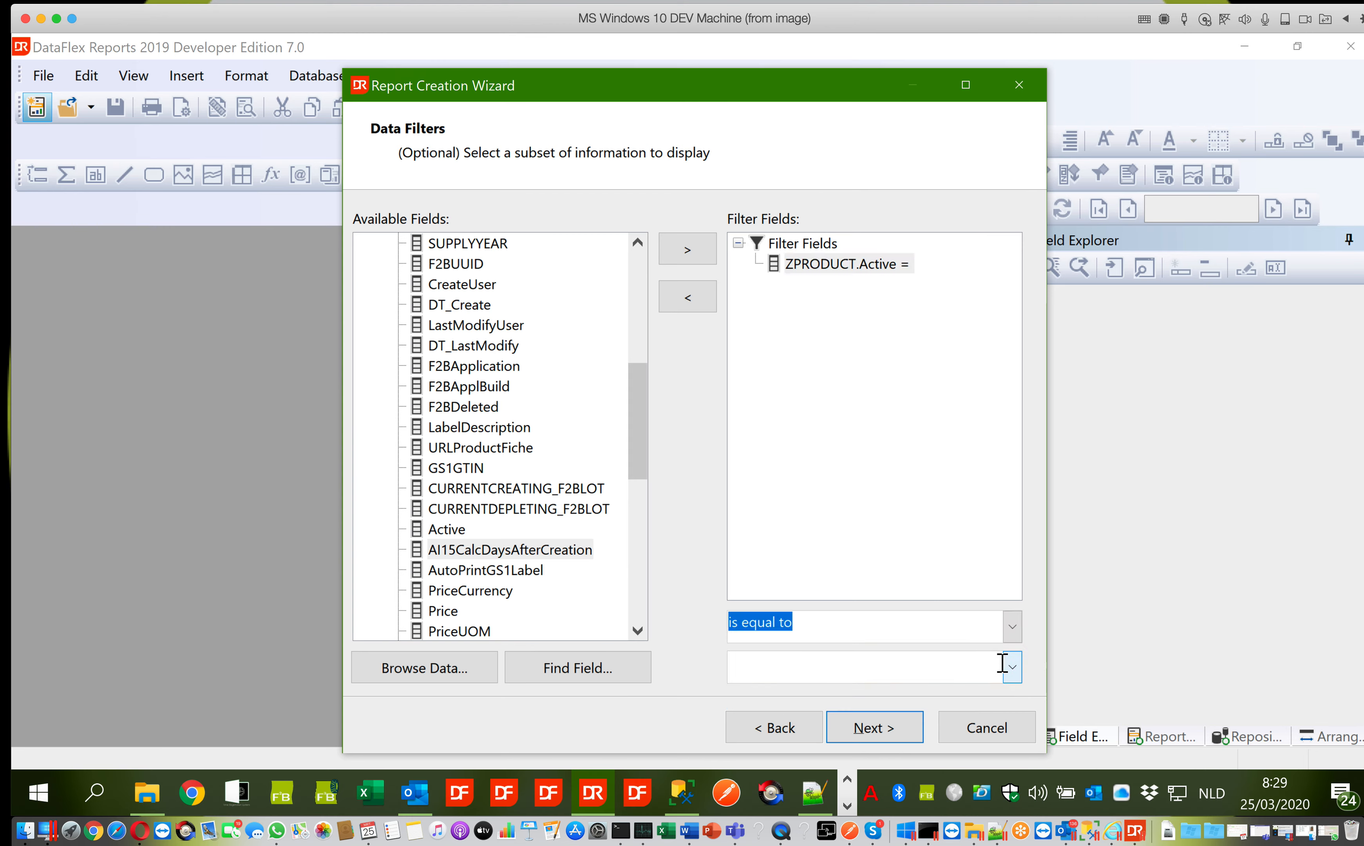
left_click(1012, 668)
left_click(1002, 689)
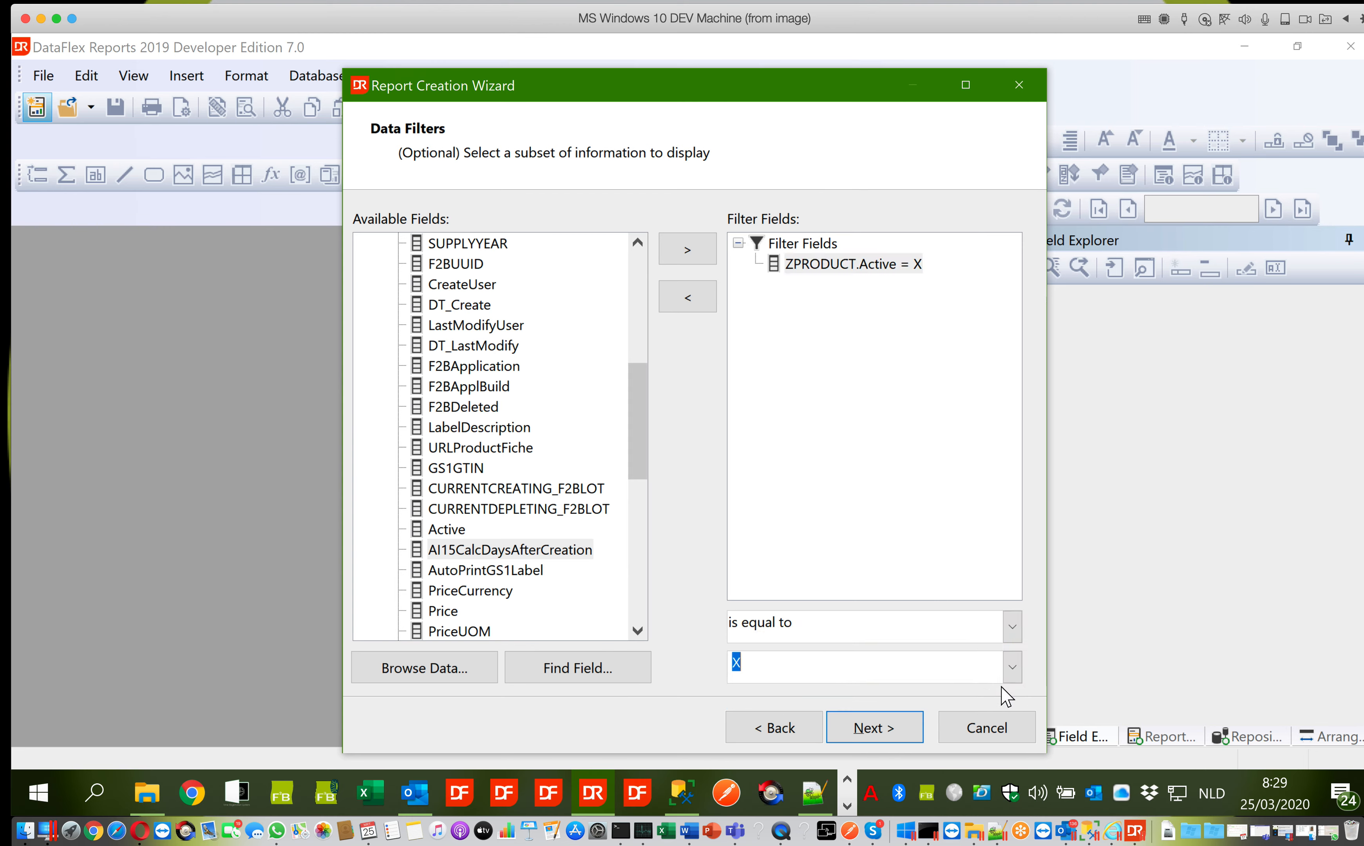
Step: Continue to the report options, keep the A4 210 x 297 mm page size and finish the wizard
left_click(887, 733)
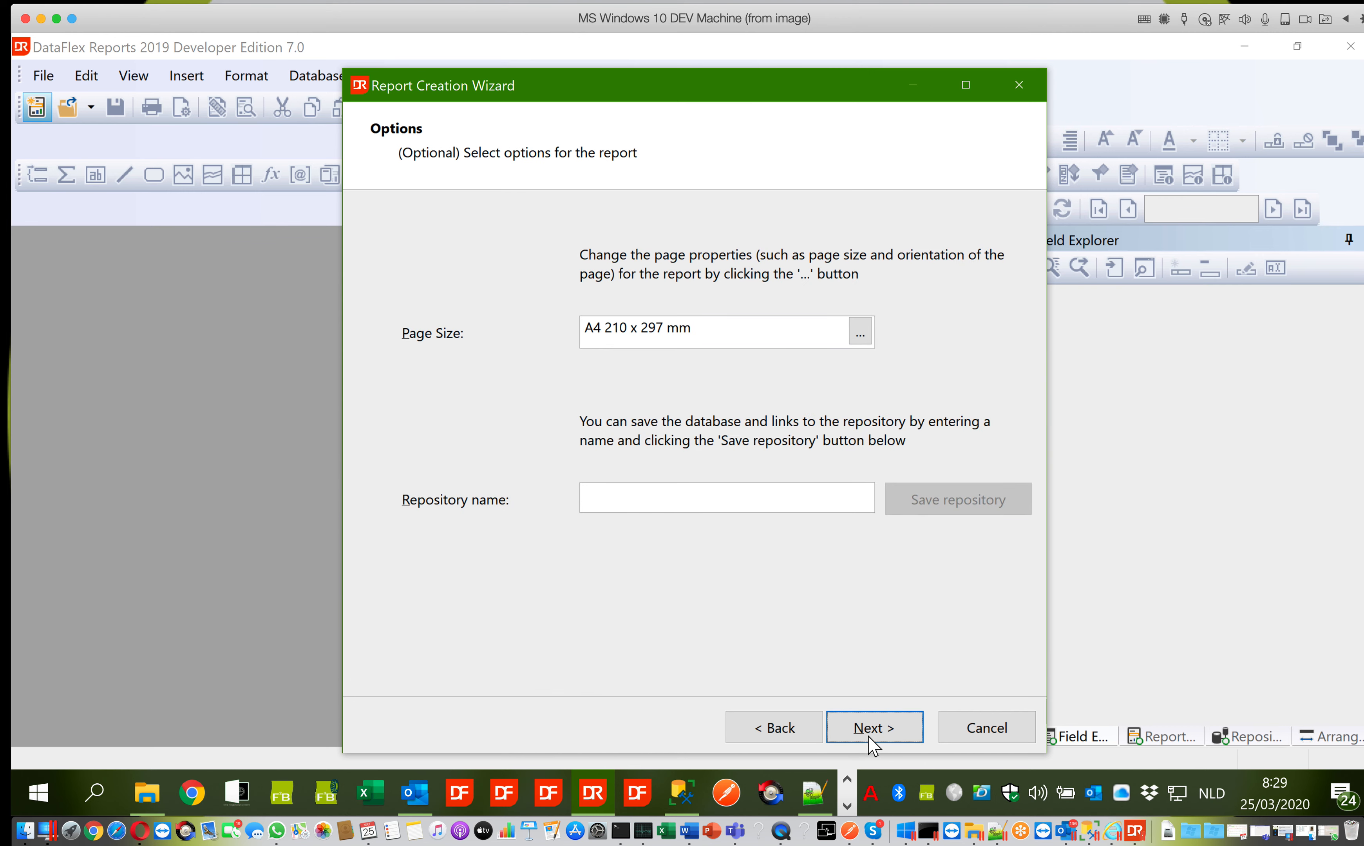
left_click(869, 733)
left_click(874, 737)
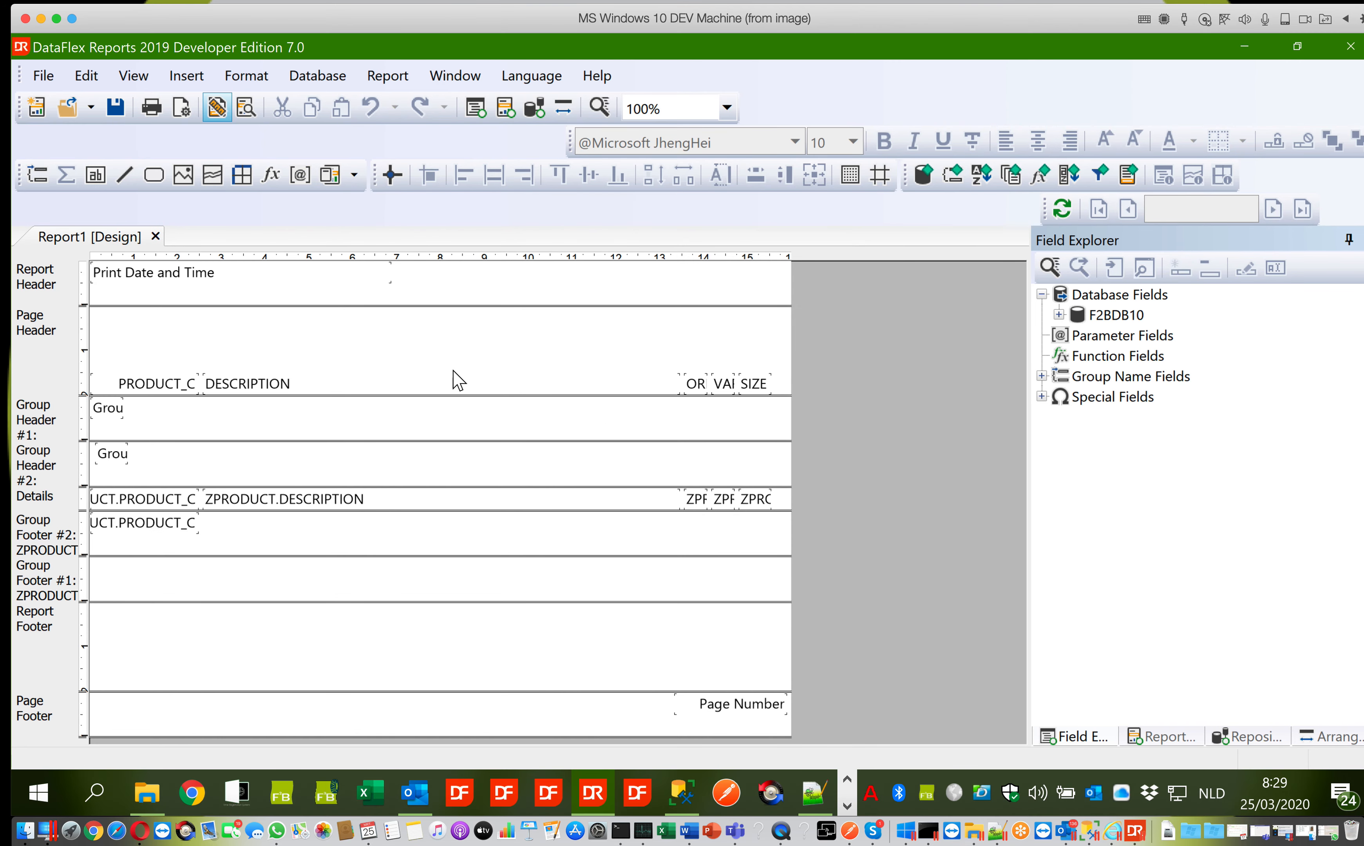
Step: Move all five column headings up together to near the top of the Page Header section
left_click_drag(104, 343, 767, 402)
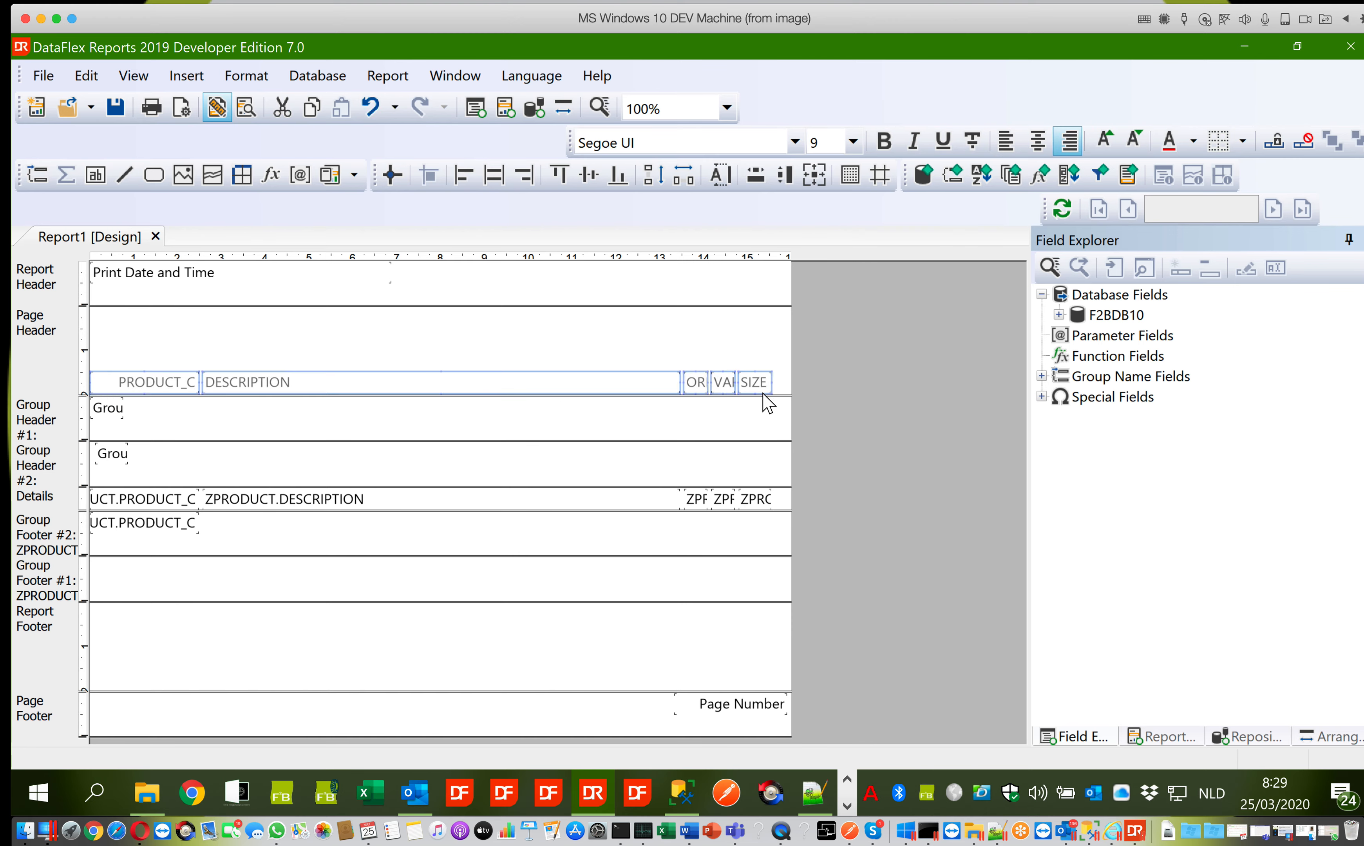
key("Up")
key("Up")
key("Up")
key("Up")
key("Up")
key("Up")
key("Up")
key("Up")
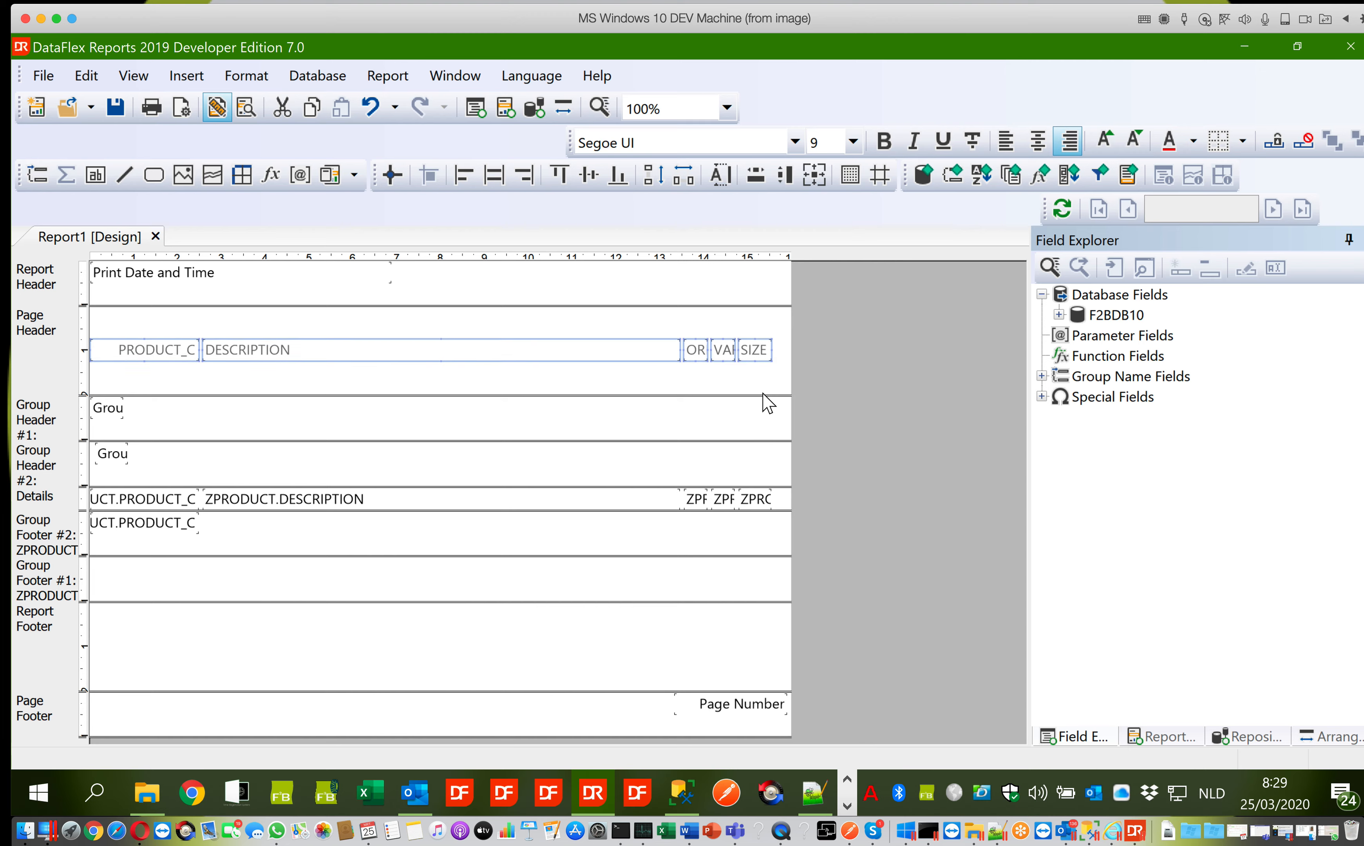
key("Up")
key("Up")
key("Up")
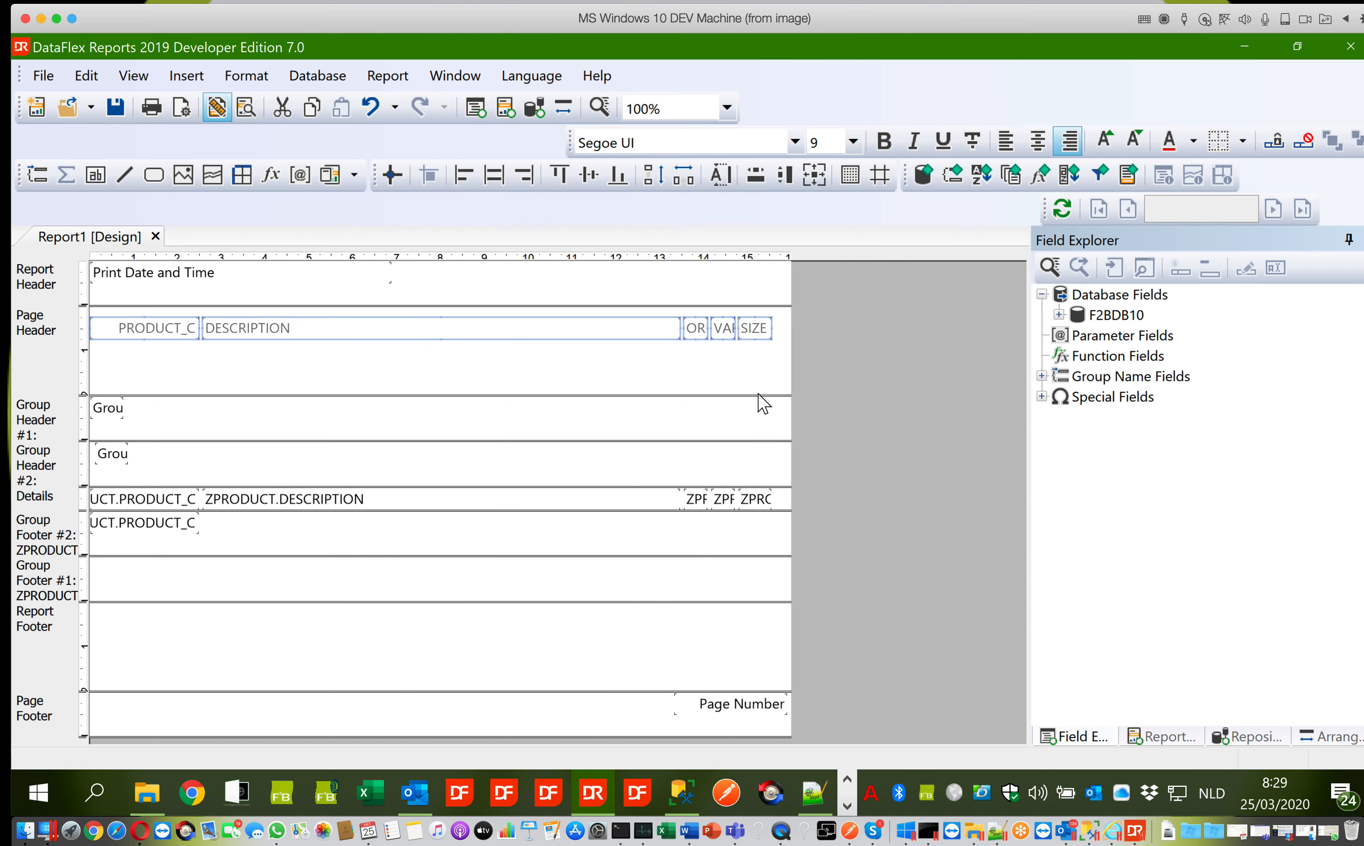
Step: Reduce the height of the Page Header section to just below the column headings and make the headings bold
left_click_drag(731, 396, 731, 351)
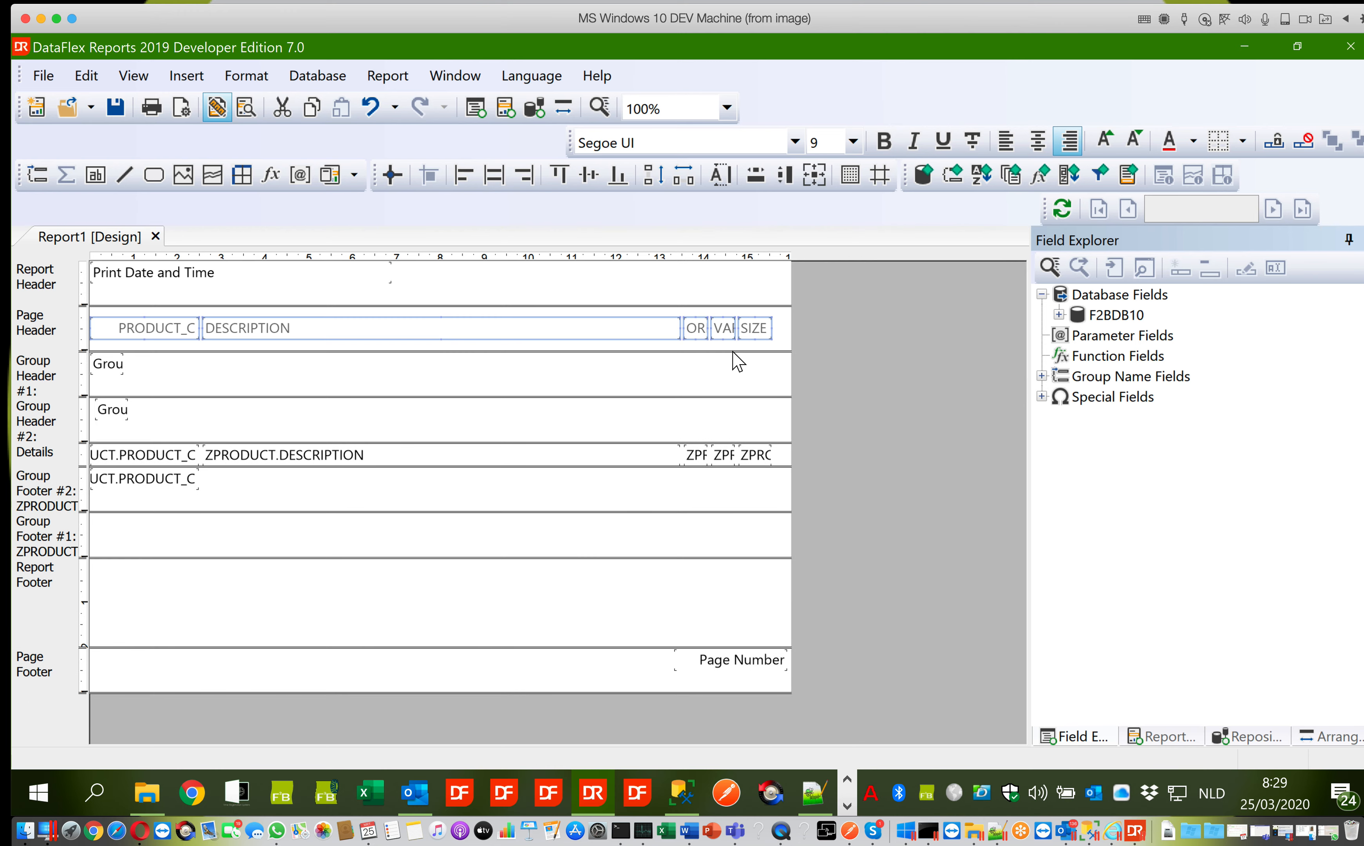
left_click(885, 147)
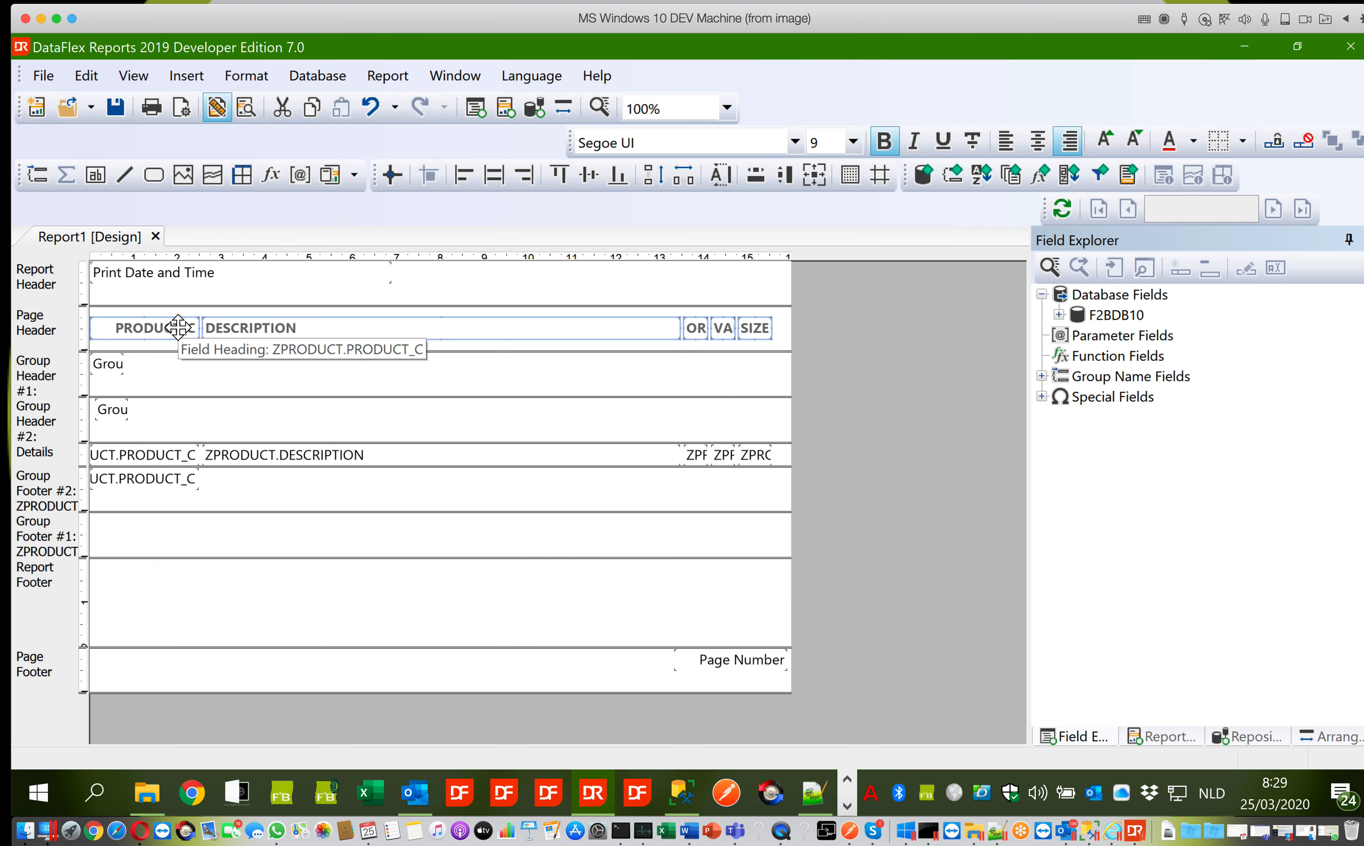
Step: Change the PRODUCT_C column heading text to Product and the DESCRIPTION heading text to Description
left_click(184, 305)
left_click(176, 335)
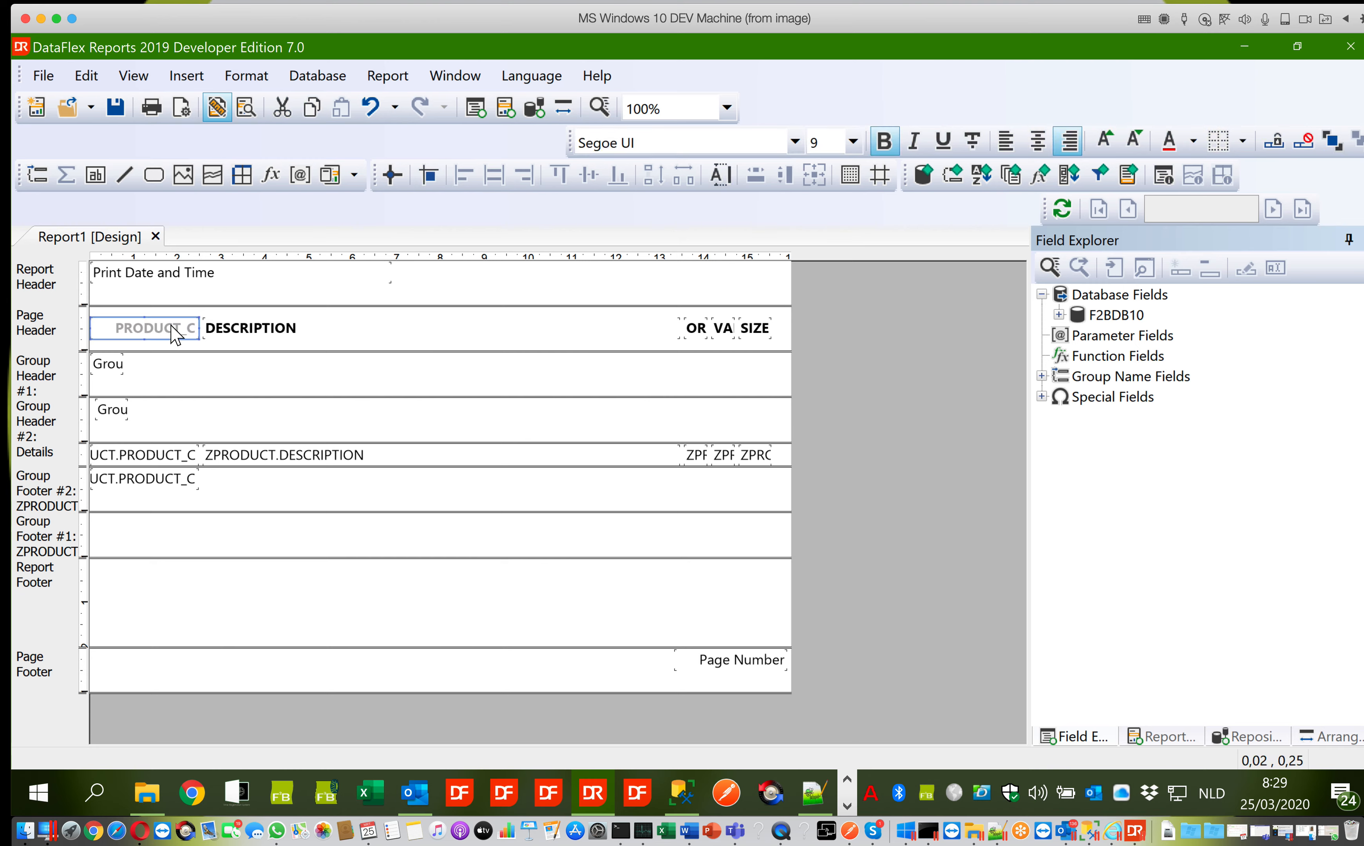
left_click(175, 335)
type("Pro")
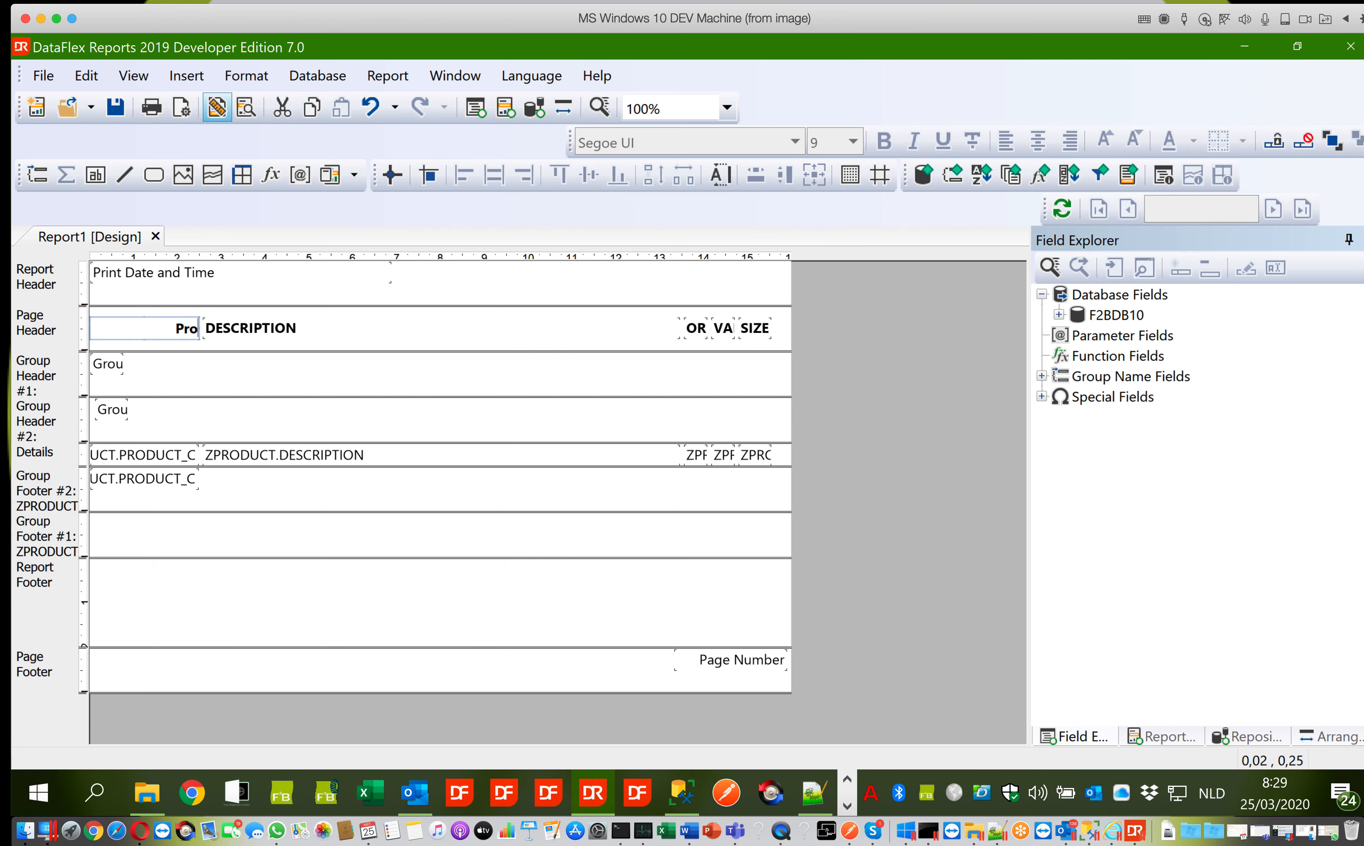
type("duct")
key("Escape")
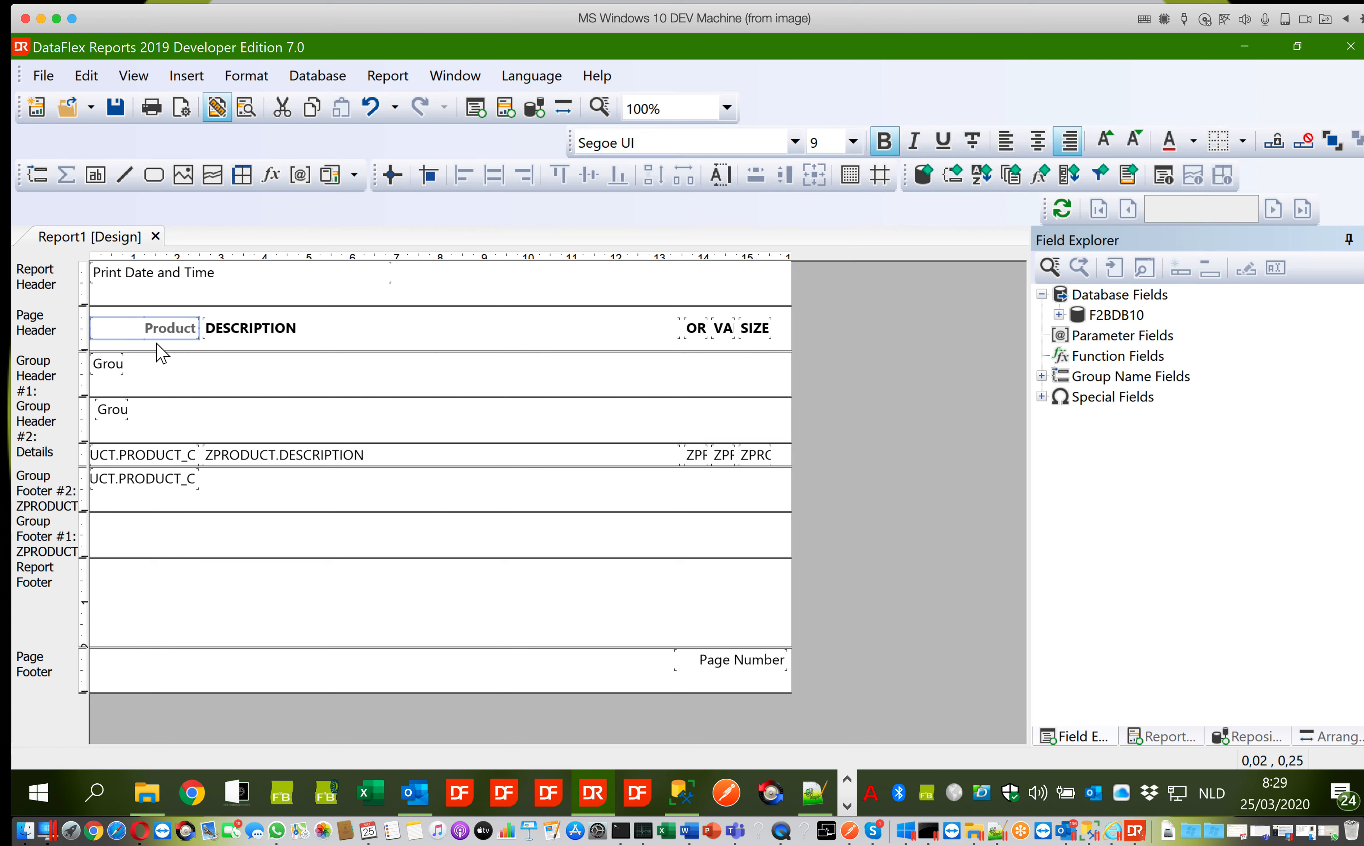
left_click(224, 329)
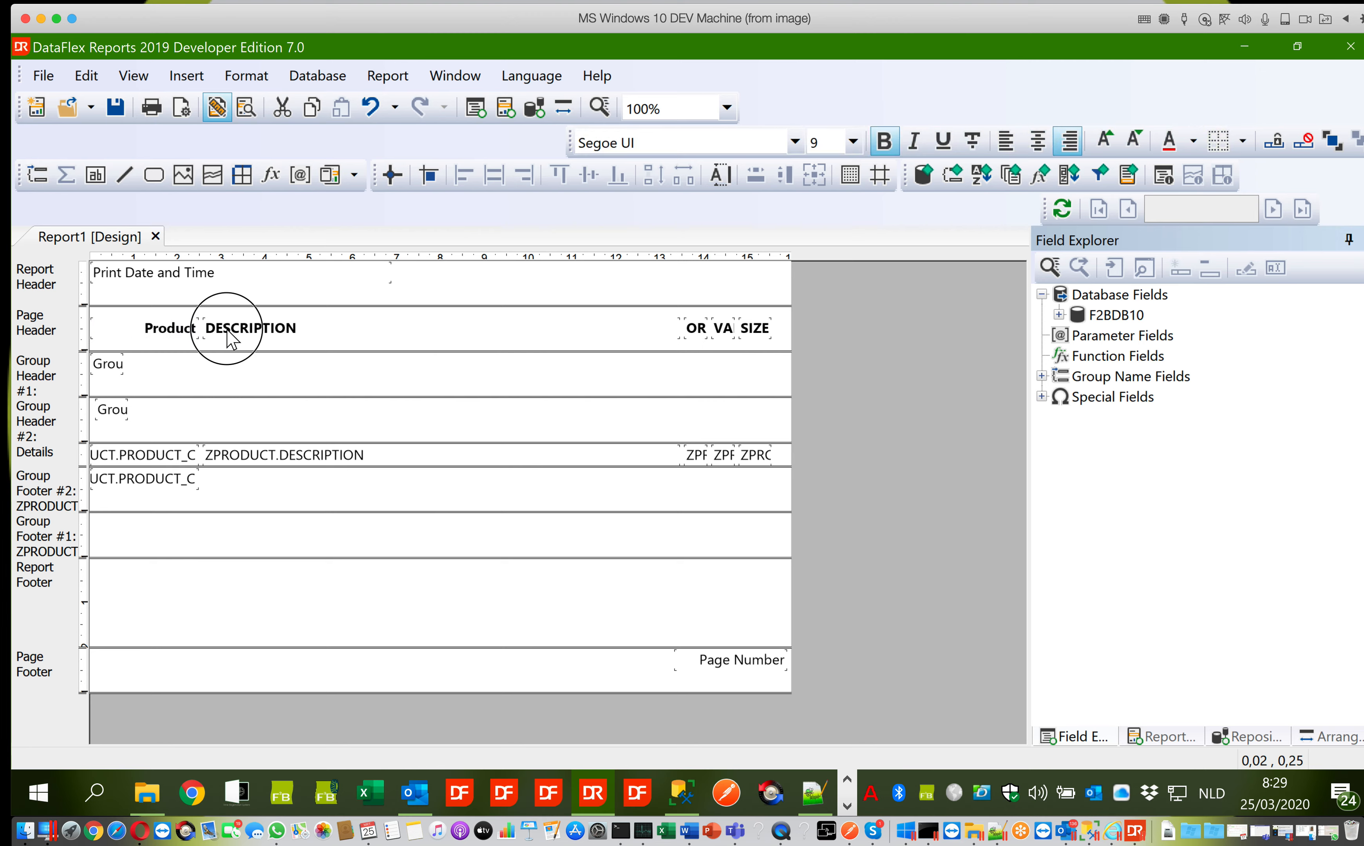
double_click(227, 331)
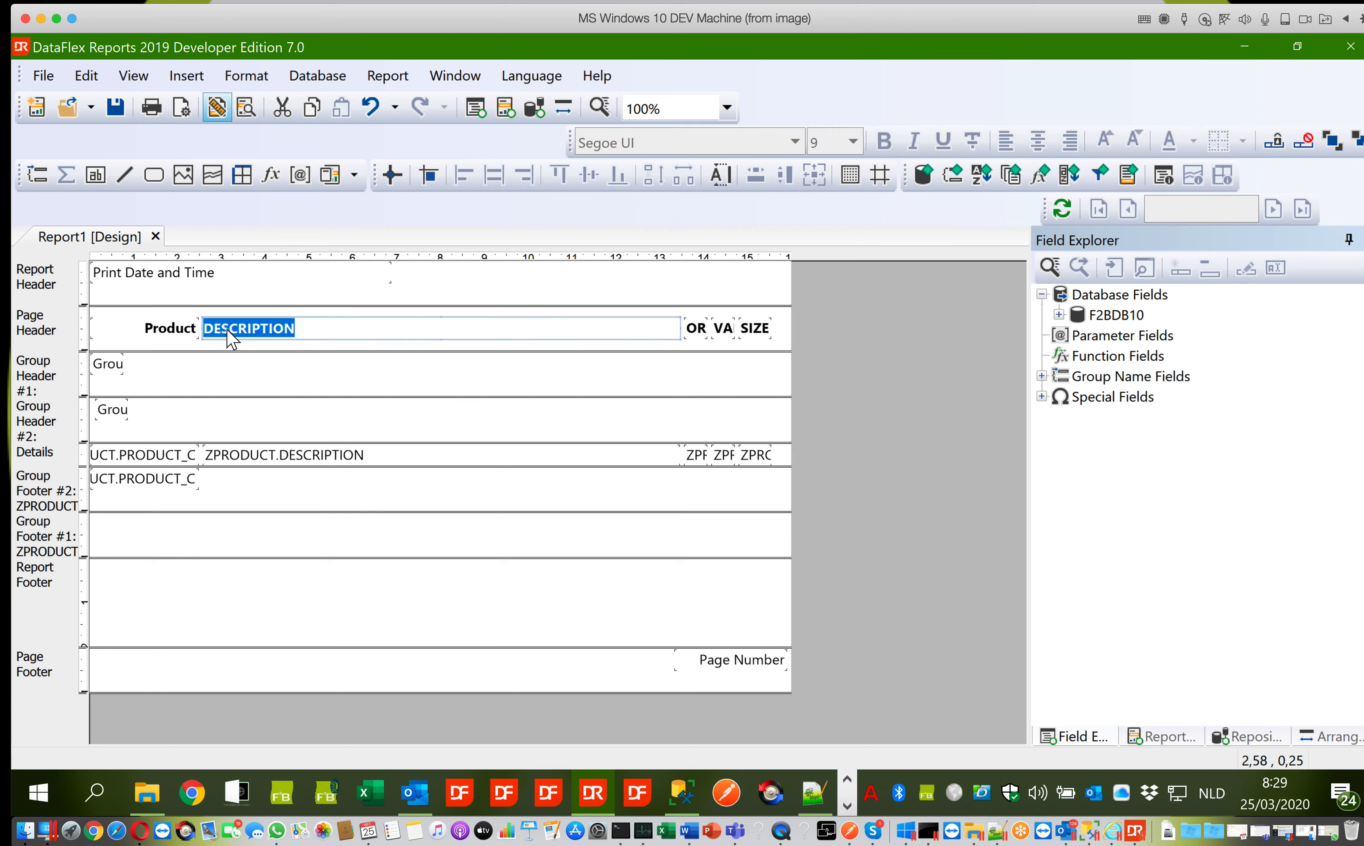
type("Description")
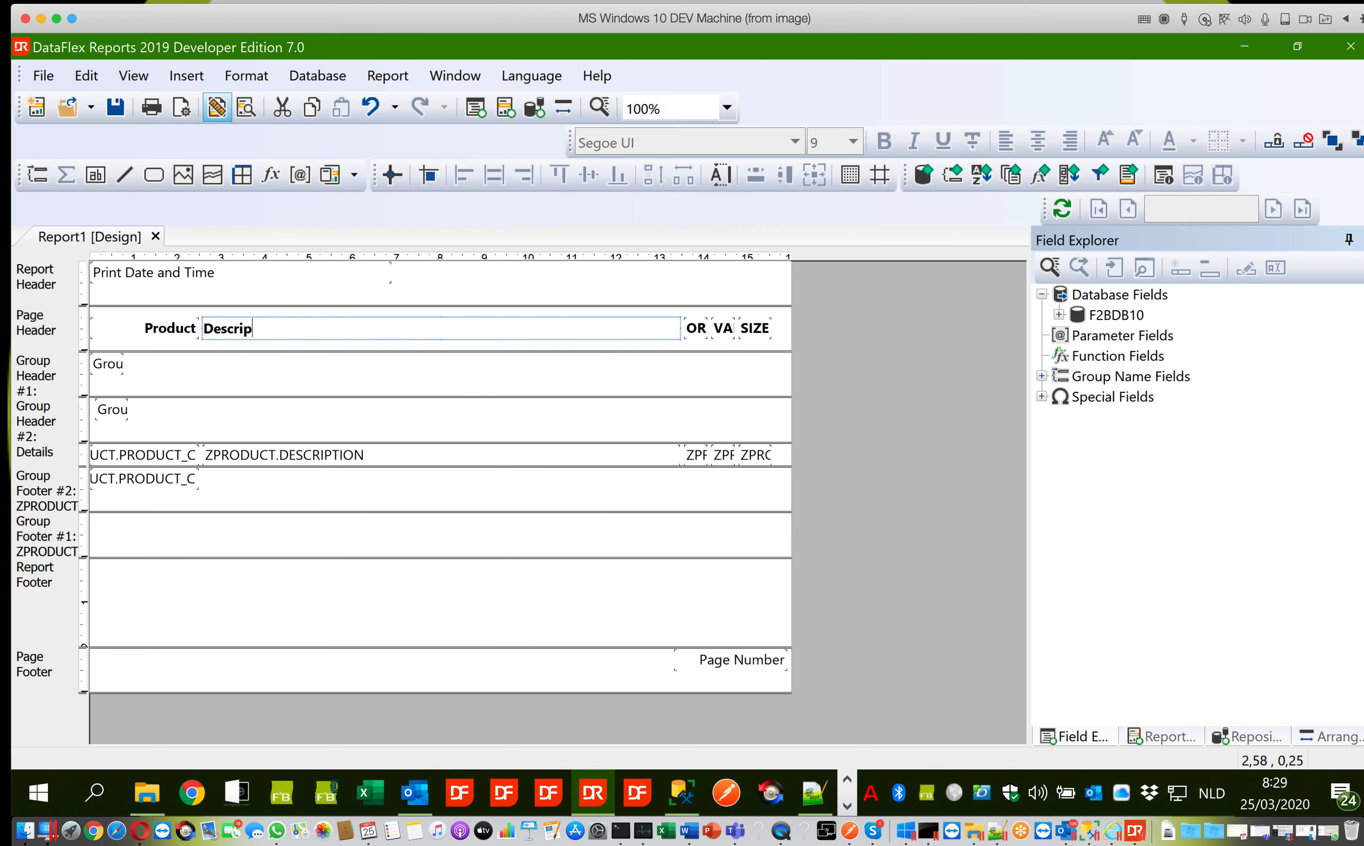
Step: Change the origin column heading text to Ori and the variety column heading text to Var
left_click(694, 331)
left_click(697, 335)
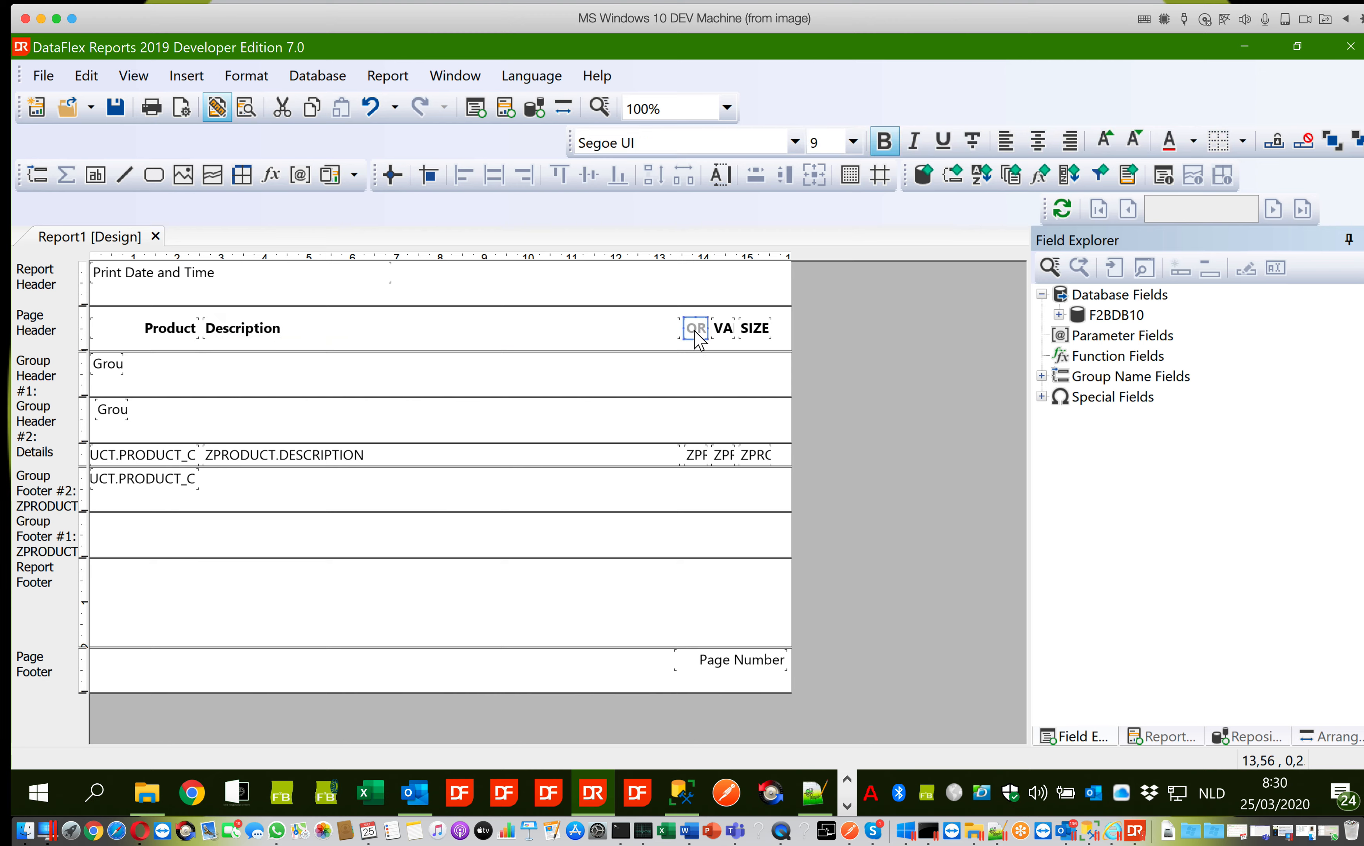
left_click(696, 336)
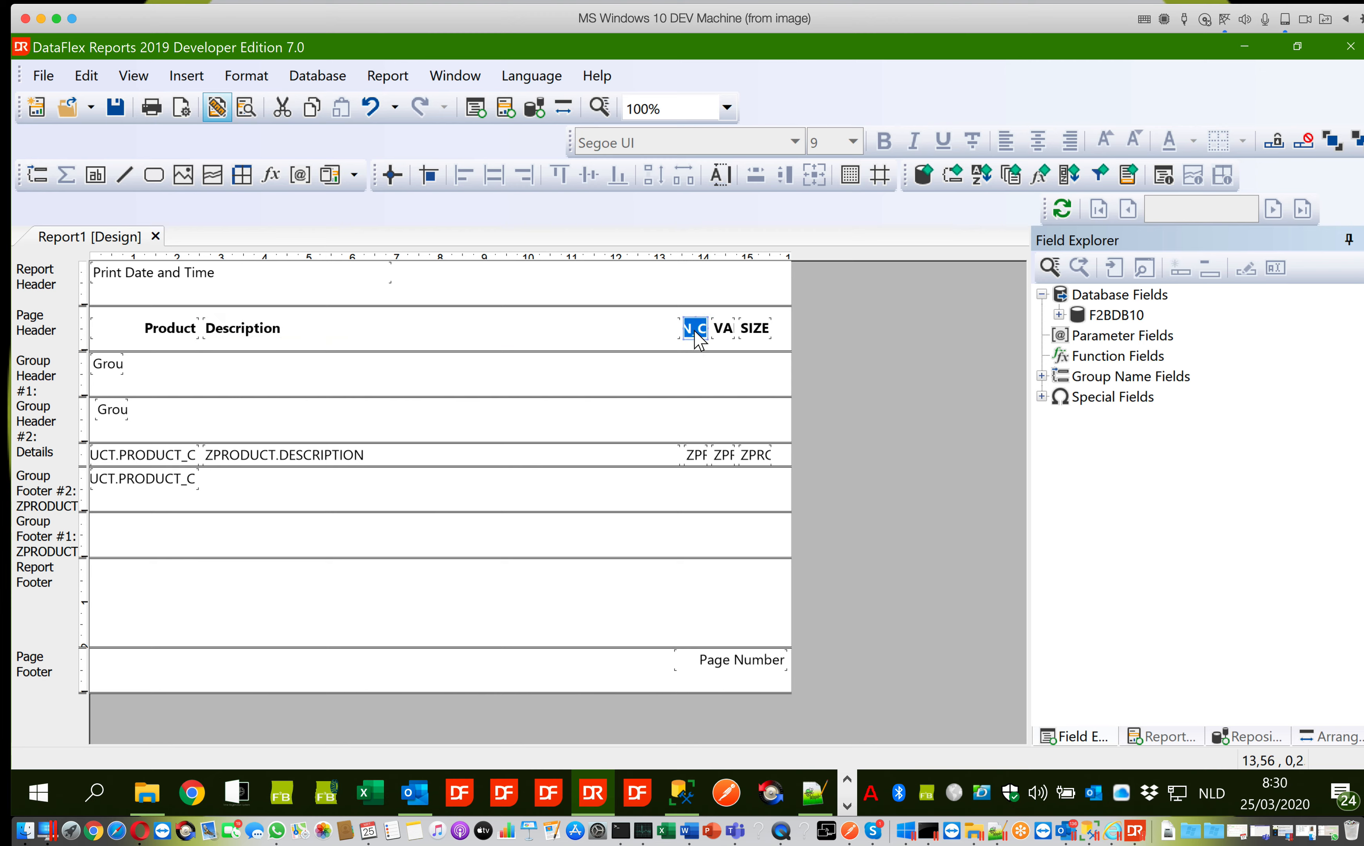
type("Ori")
left_click(724, 331)
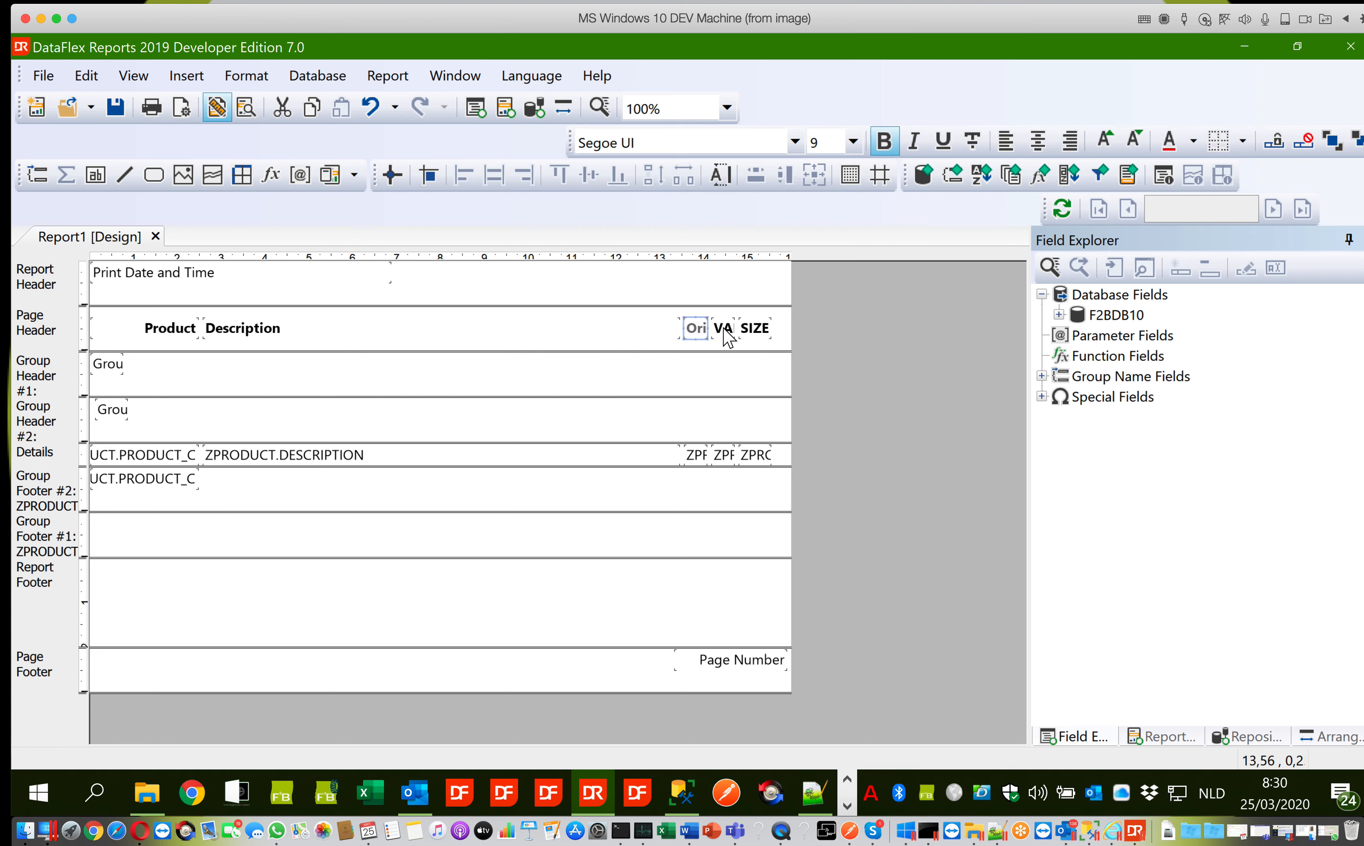
left_click(725, 330)
left_click(727, 335)
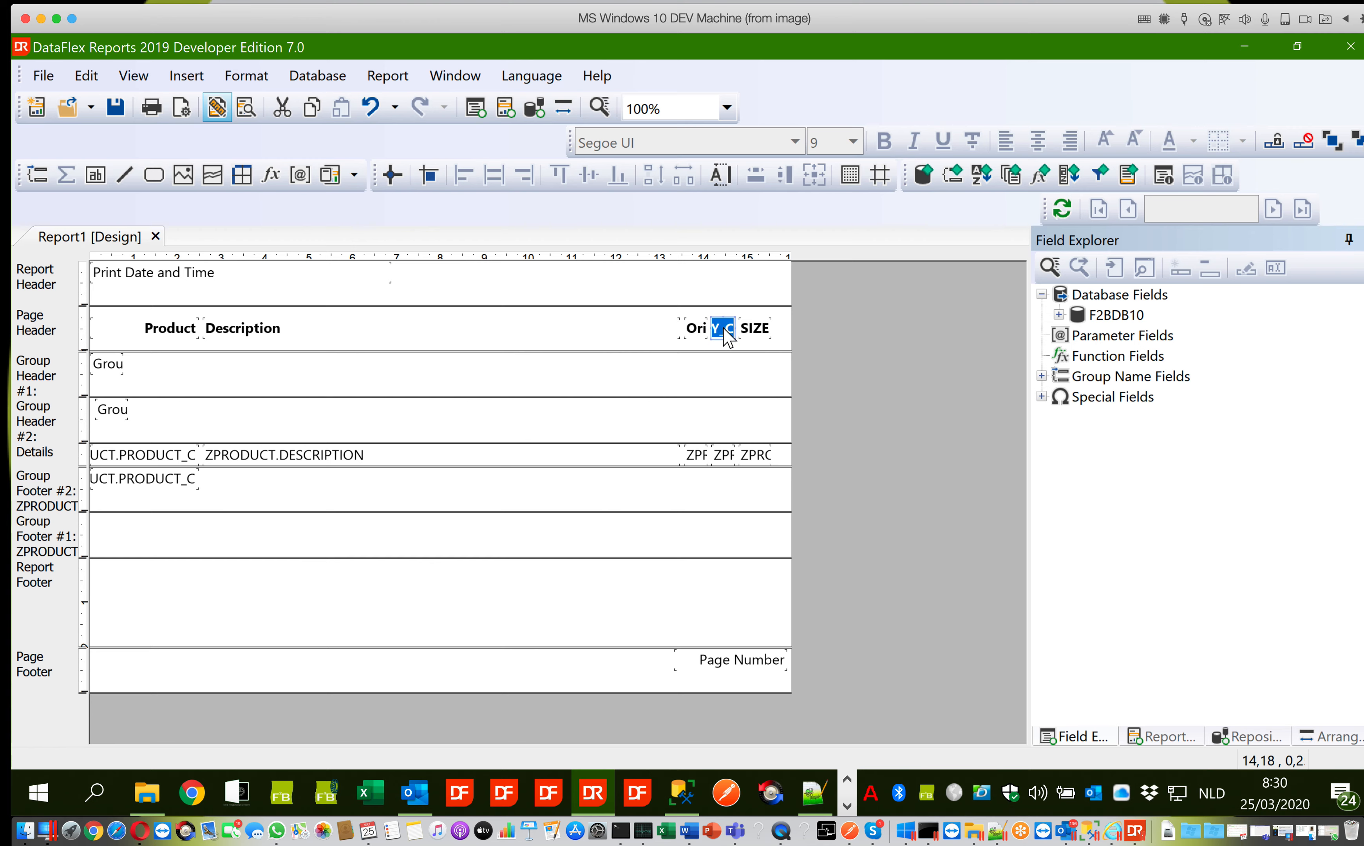
type("Var")
Step: Change the SIZE column heading text to Size and widen the Var heading slightly
left_click(751, 328)
left_click(757, 333)
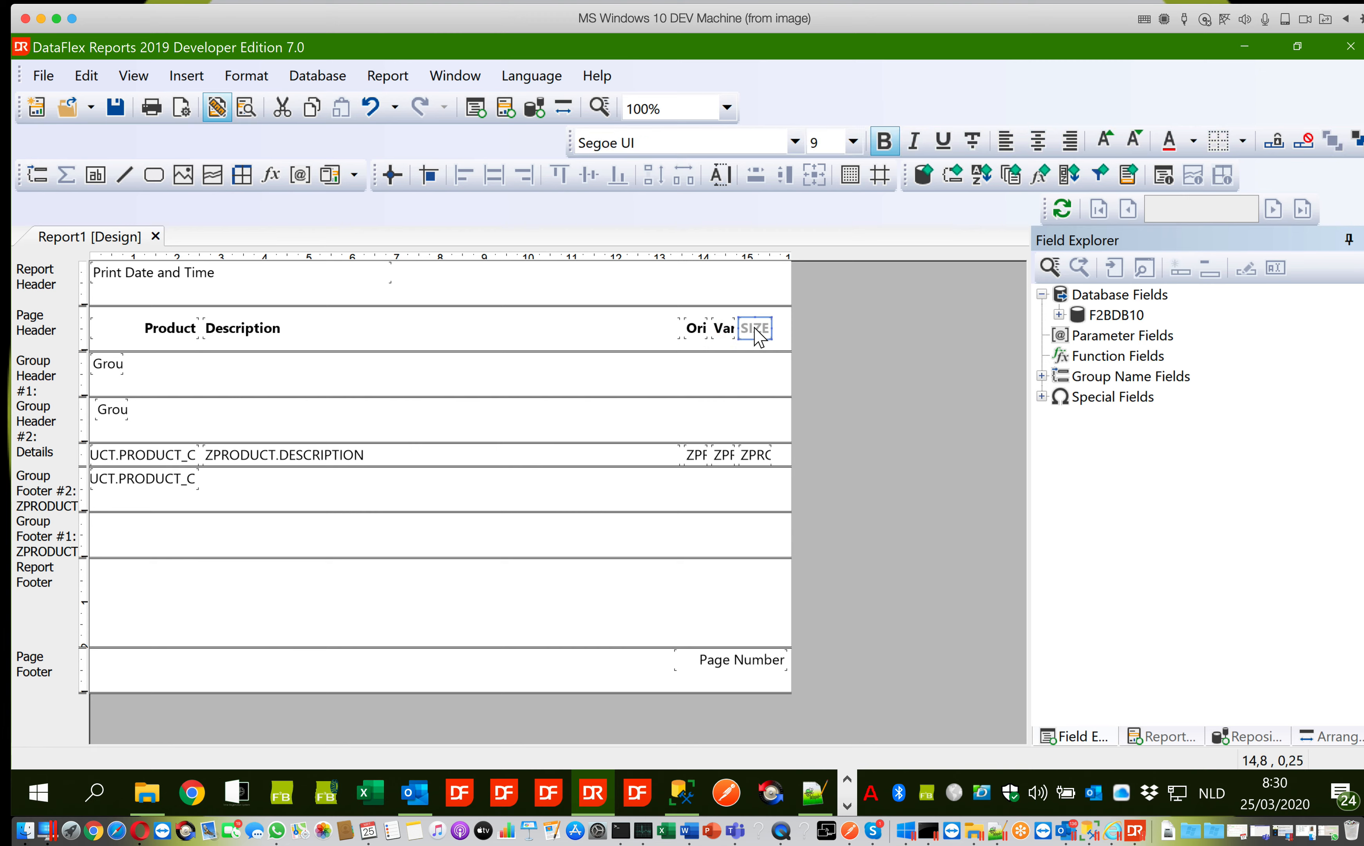
double_click(755, 330)
type("Size")
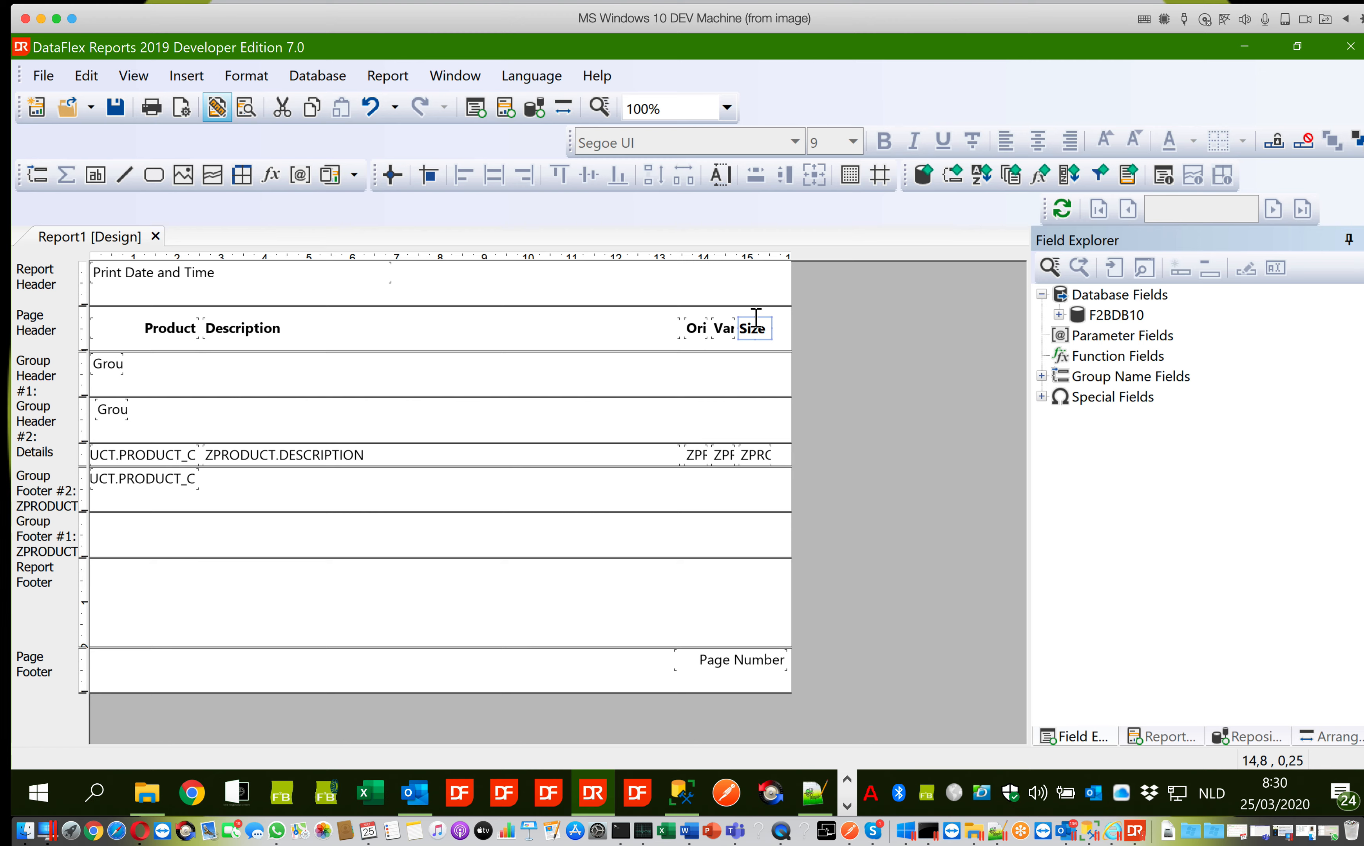
key("Escape")
left_click(724, 333)
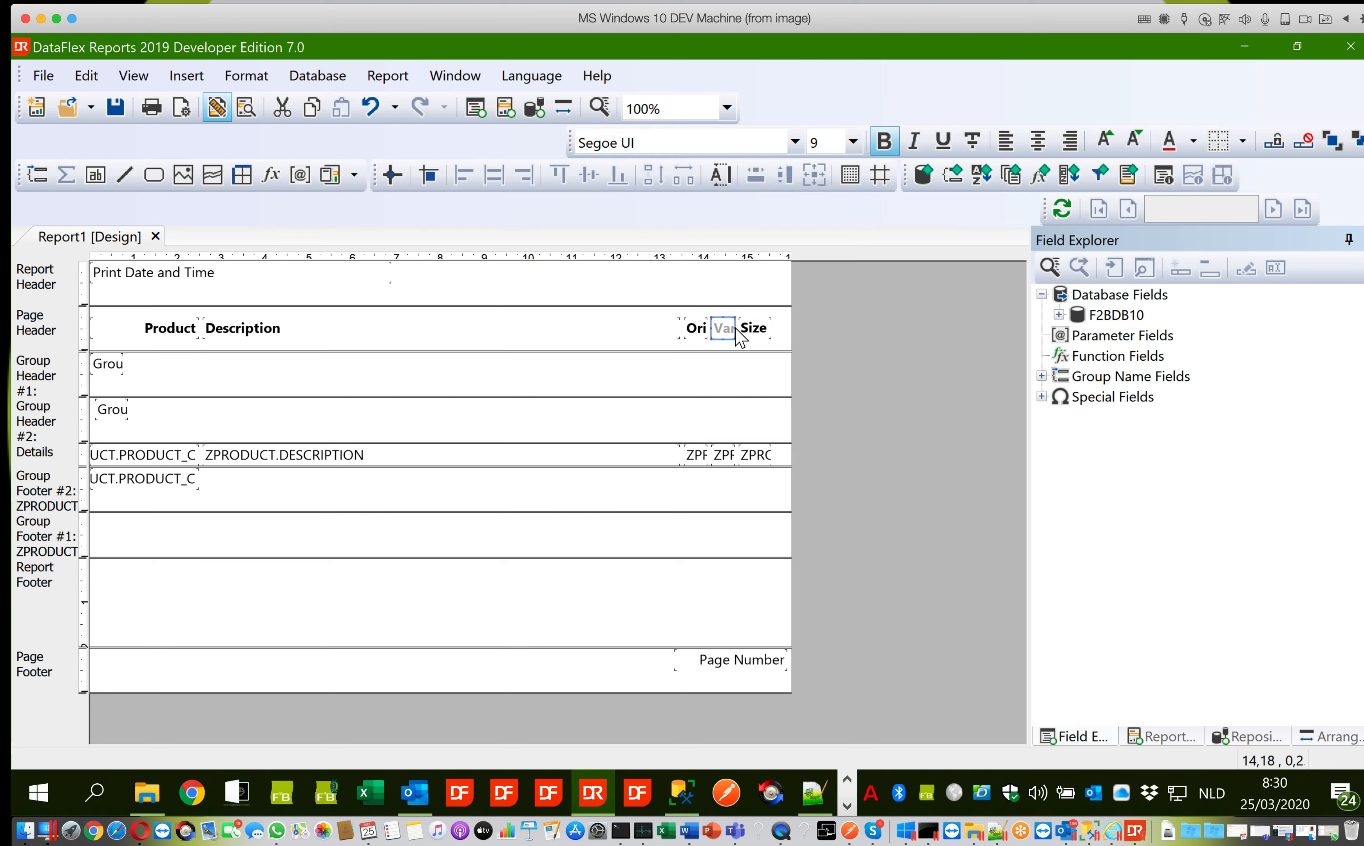
left_click_drag(734, 327, 738, 327)
Step: Save the report as ProductListPerOriginVariety1.dr in the Reports folder, copying the file name to the clipboard before saving
left_click(116, 107)
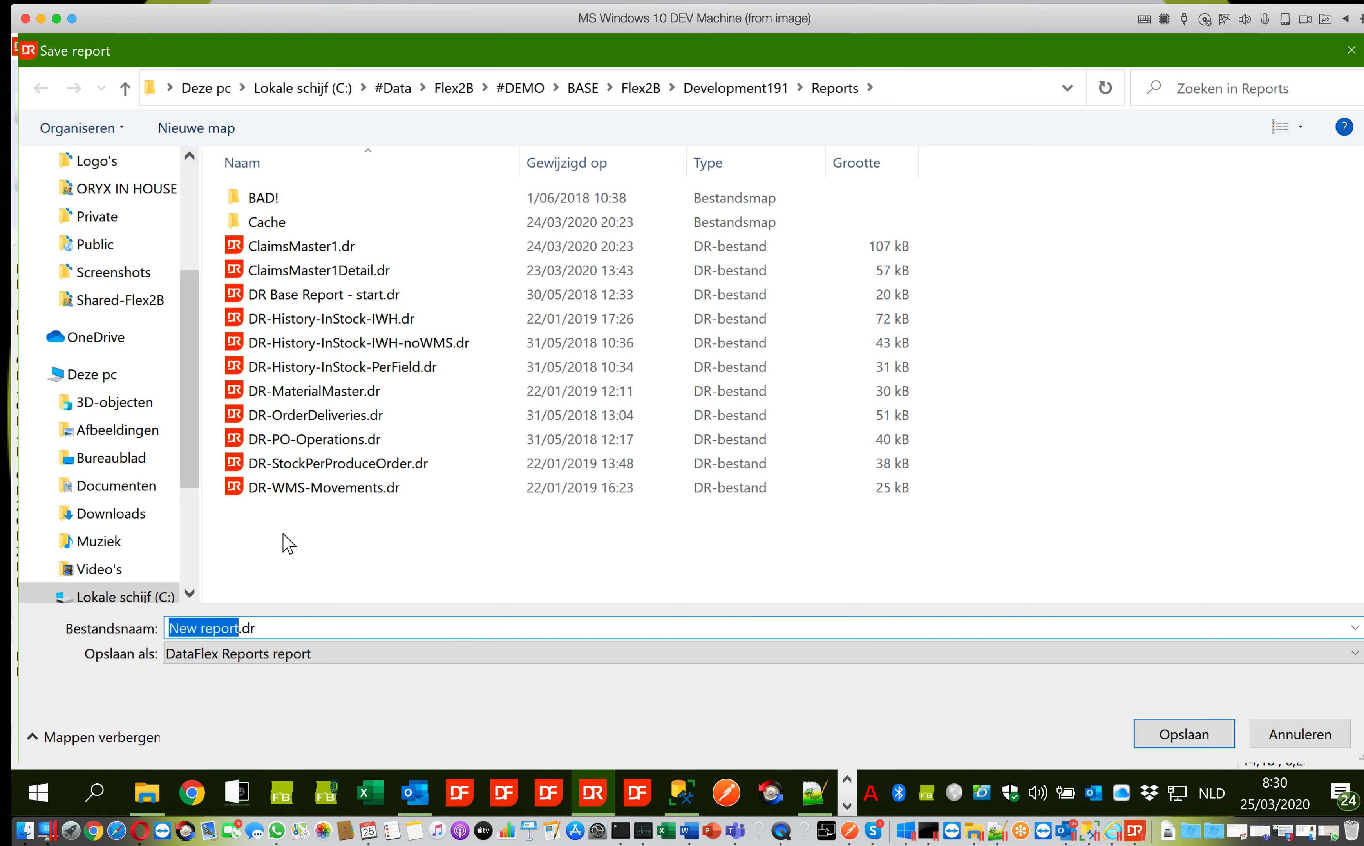
type("Pr")
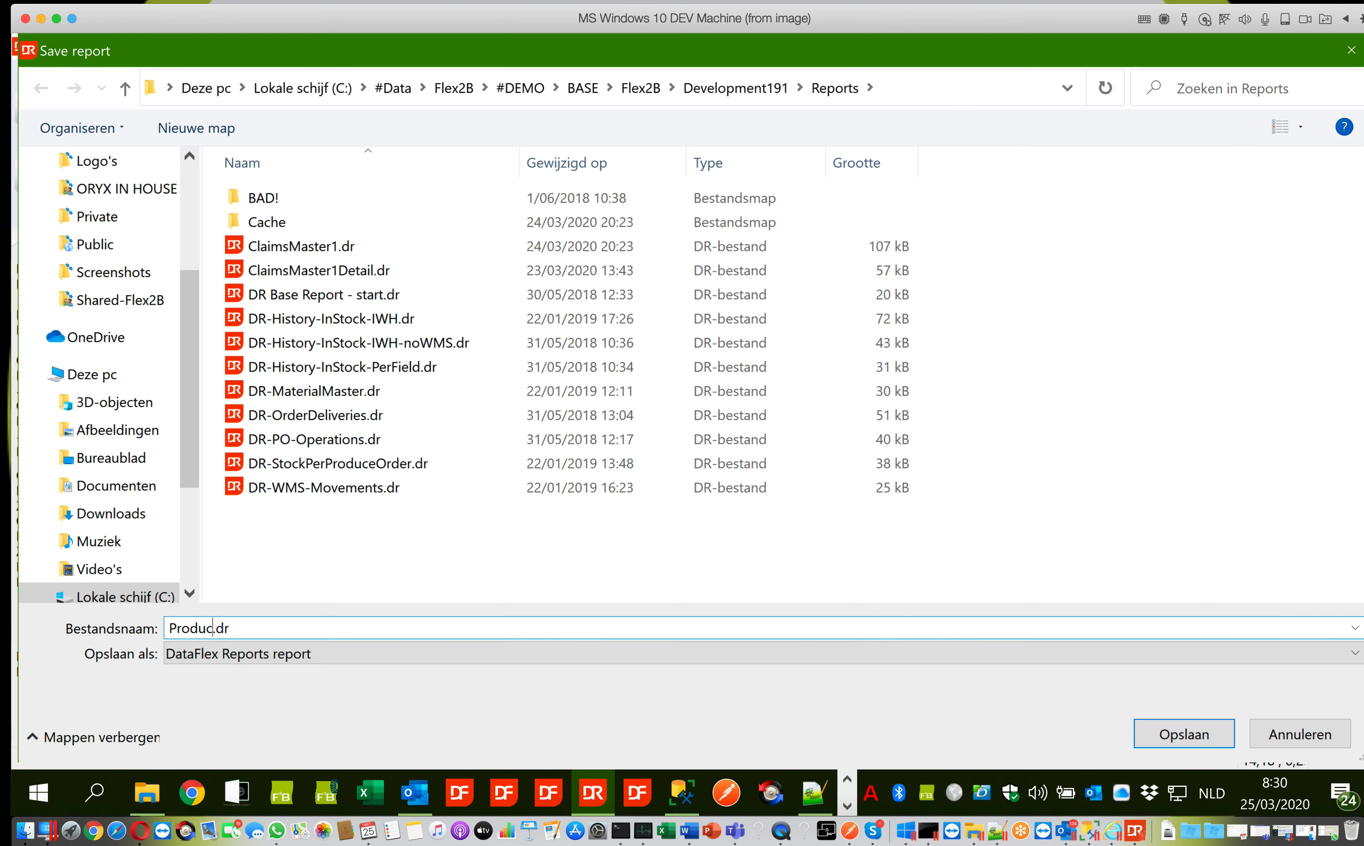
type("oductListPerOriginVariety1")
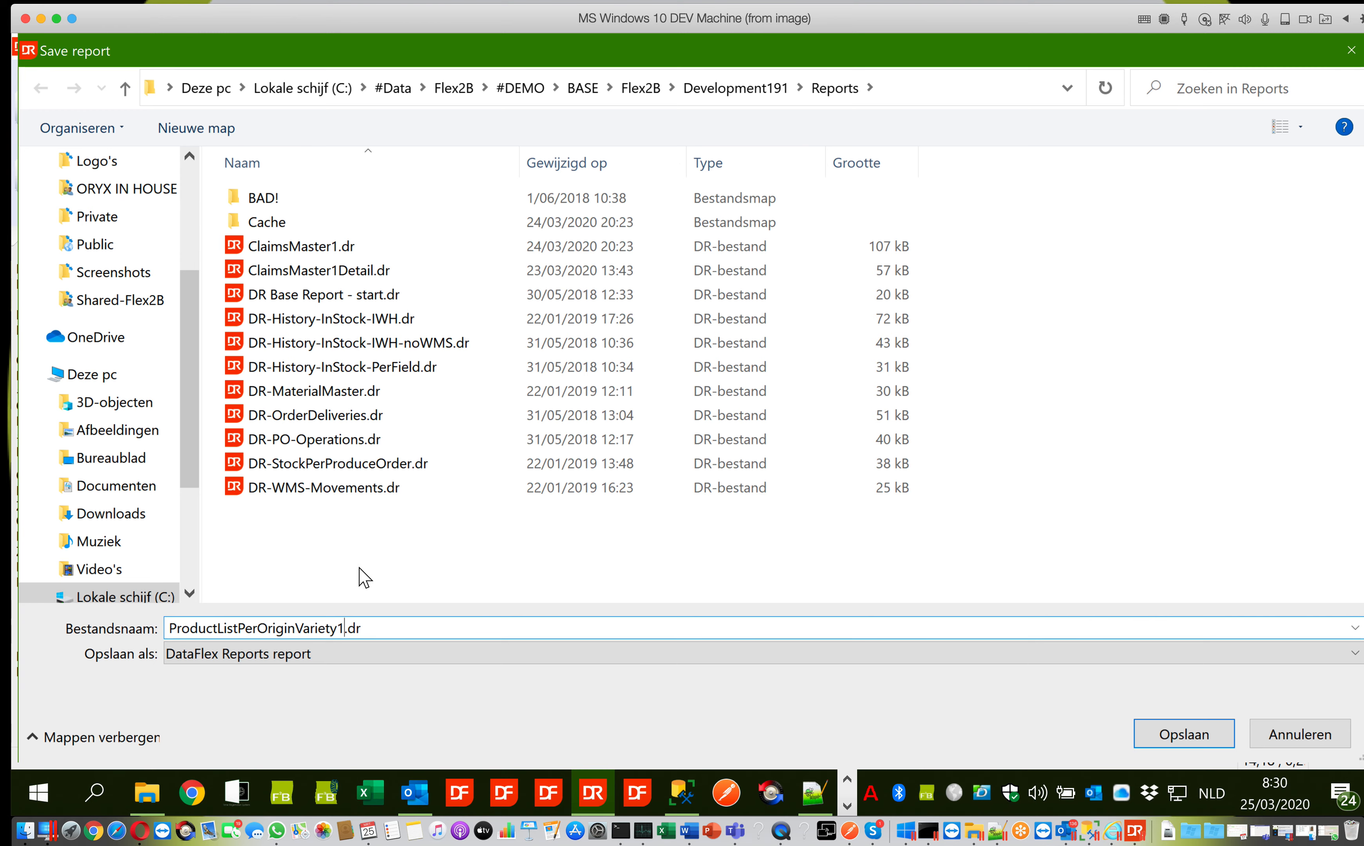
left_click_drag(367, 624, 159, 617)
right_click(205, 628)
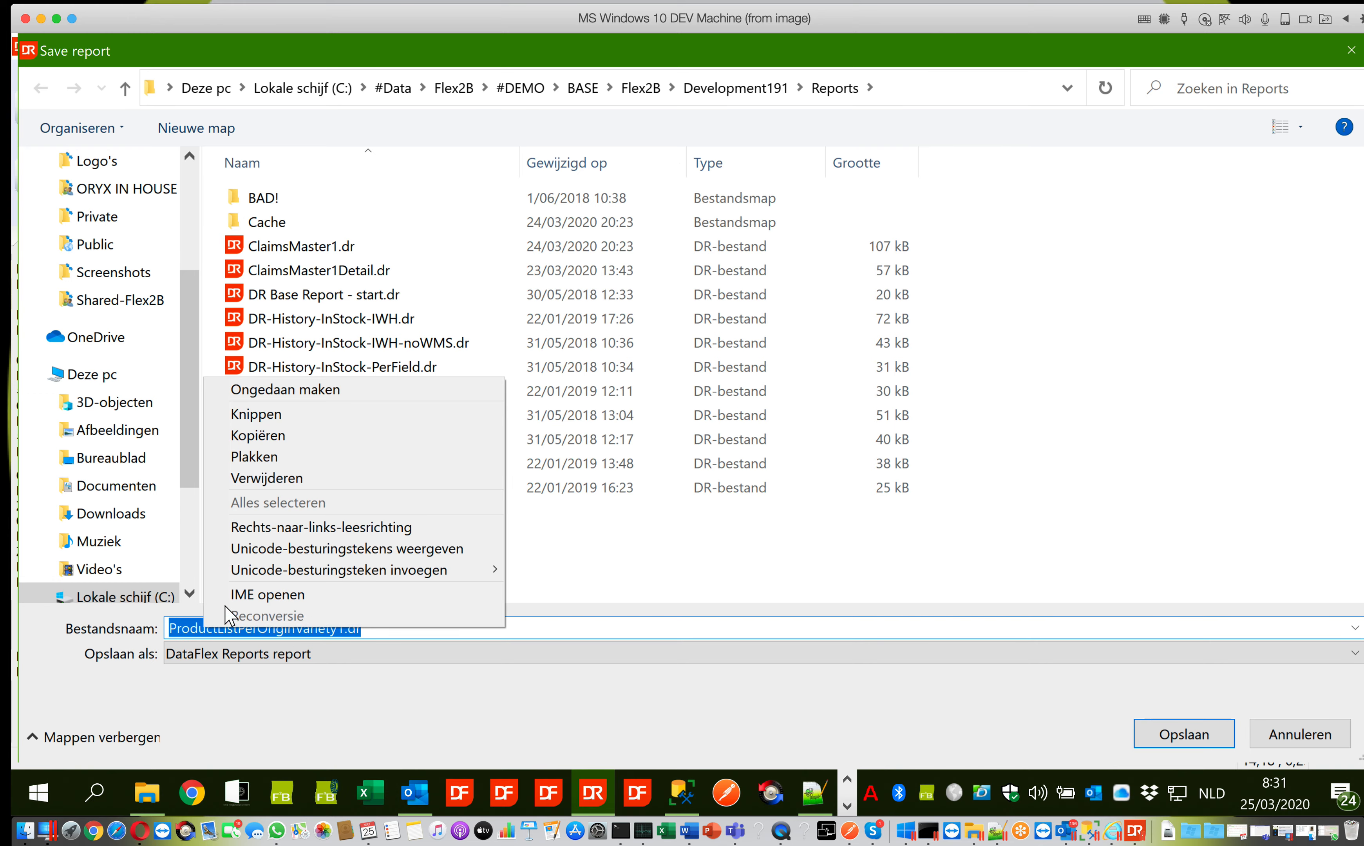
left_click(261, 439)
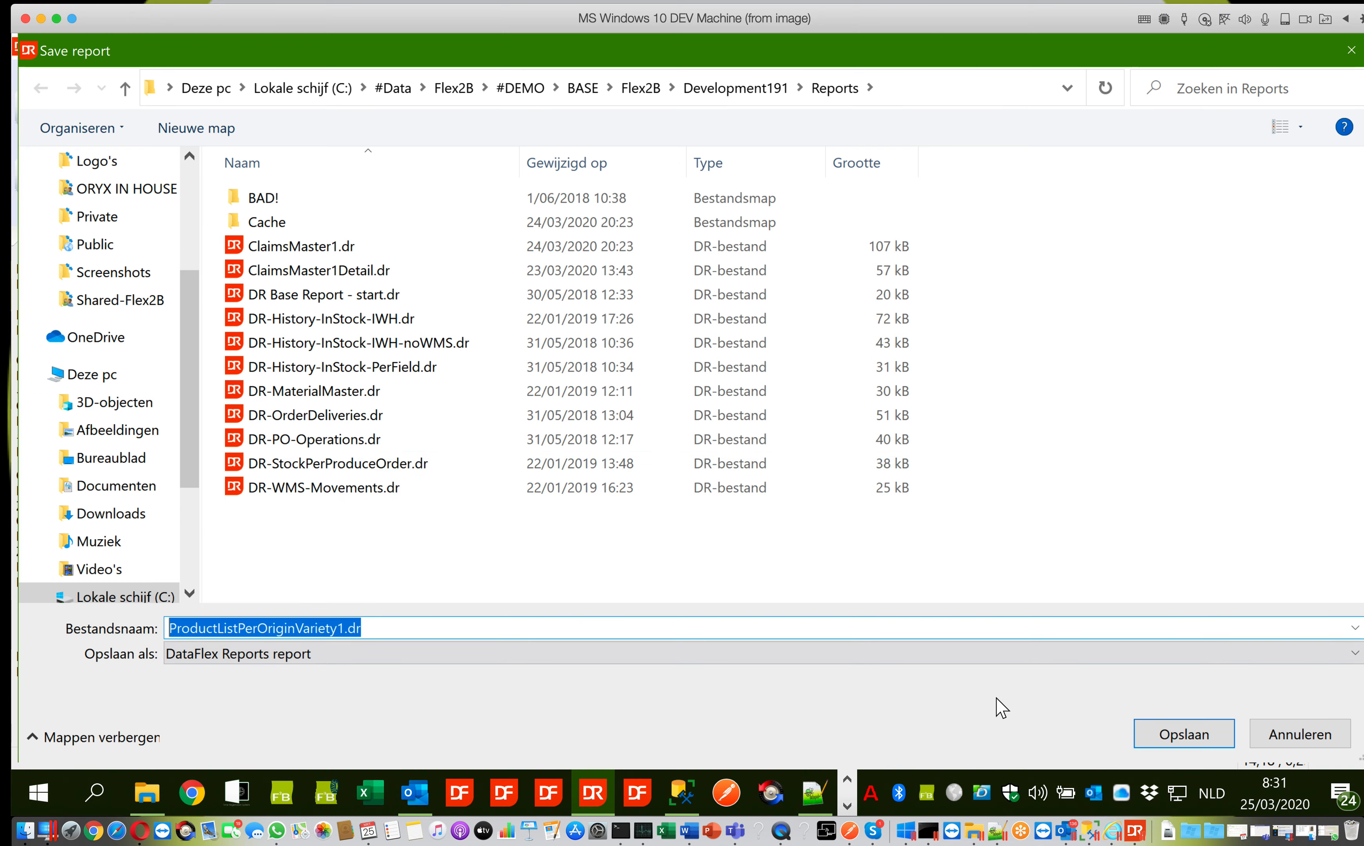
left_click(1183, 734)
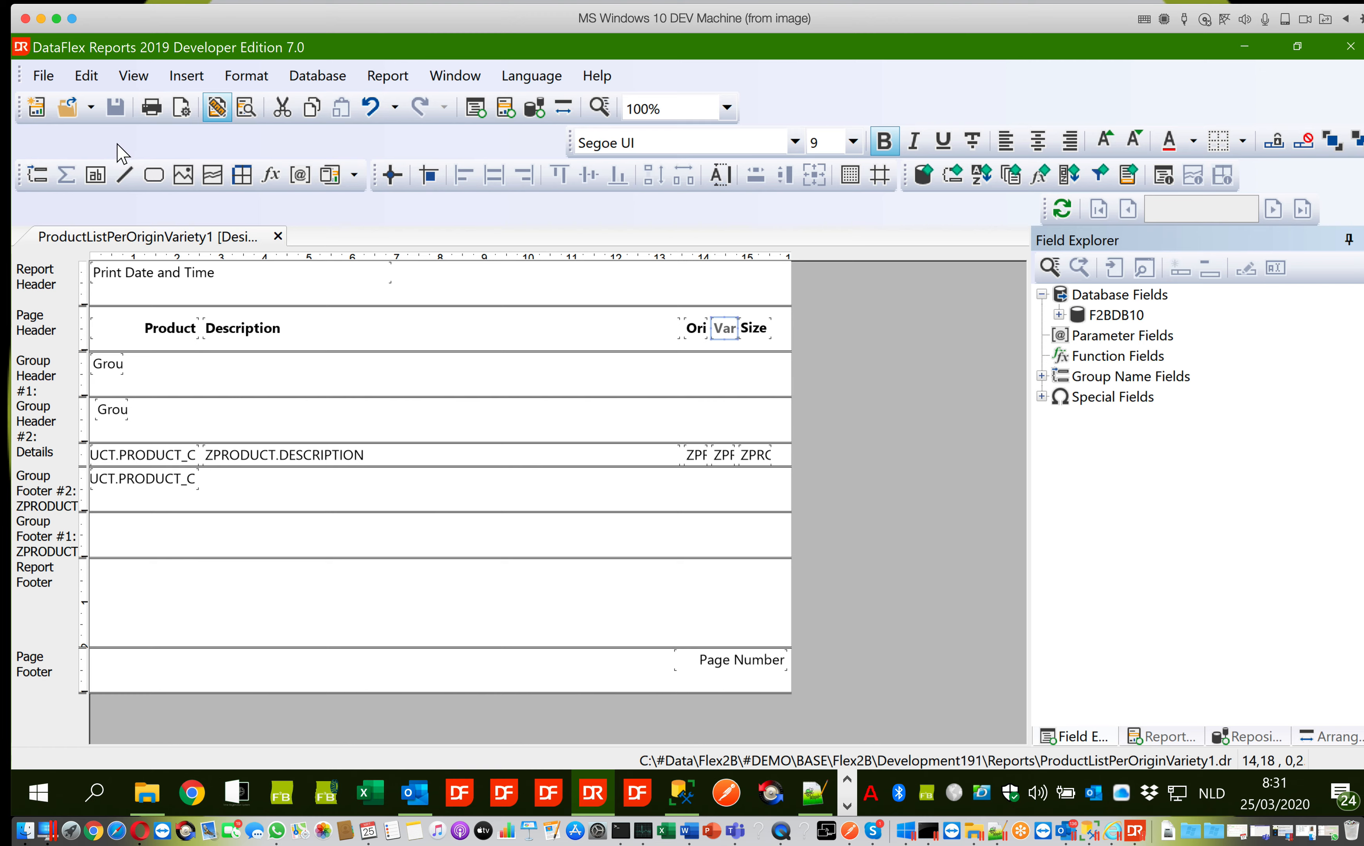
Step: Preview the report with refreshed data to check its layout
key("F5")
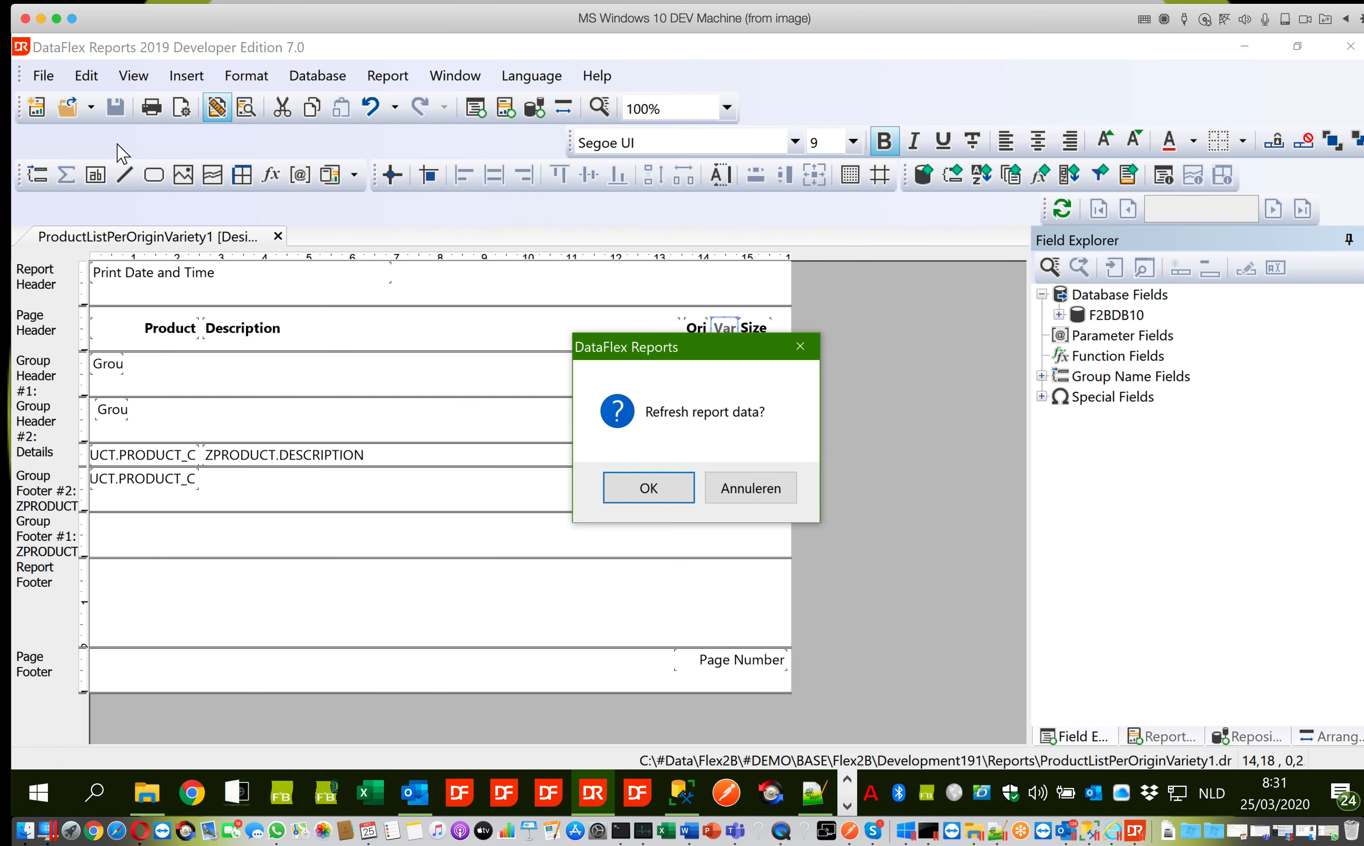
left_click(622, 490)
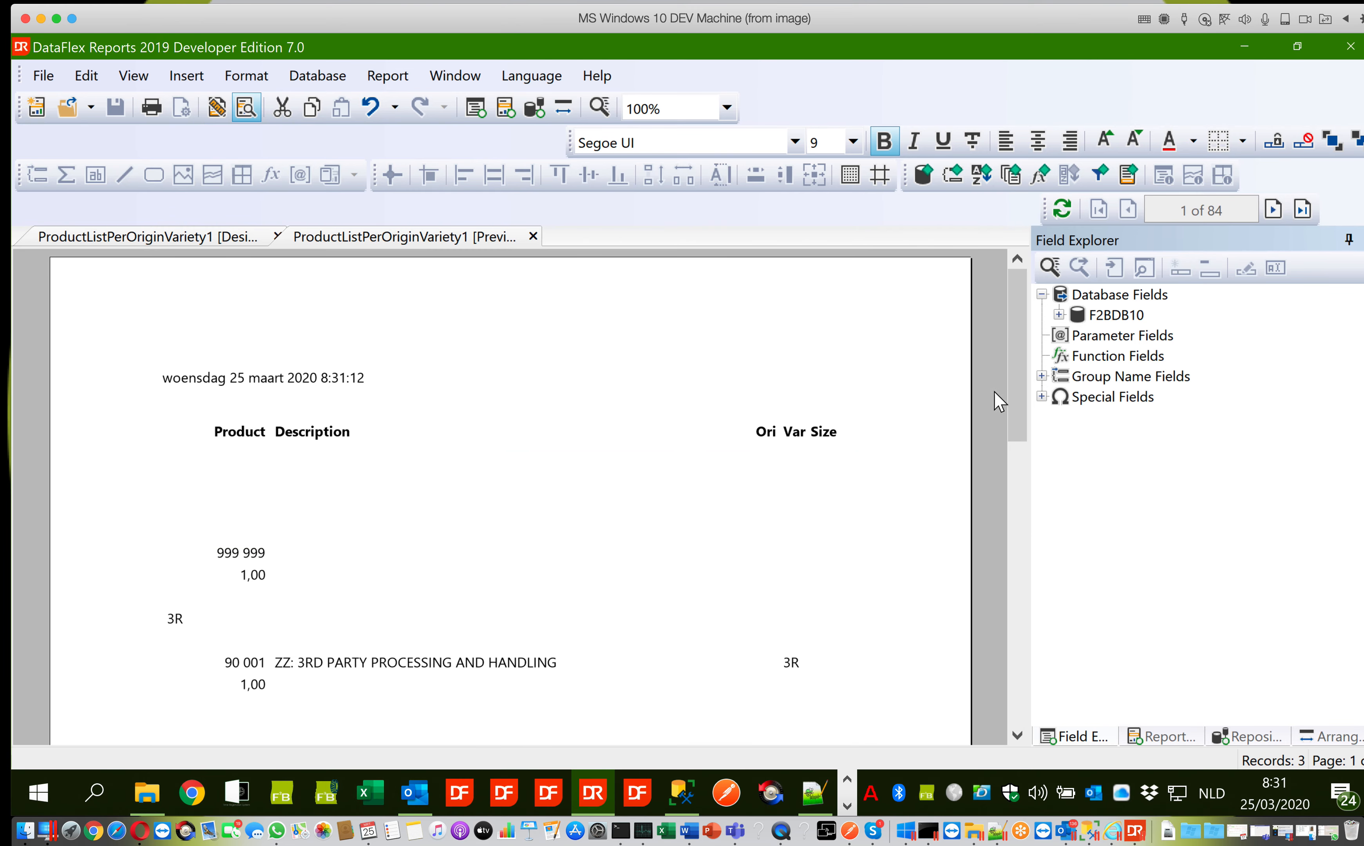
left_click_drag(1011, 379, 1017, 347)
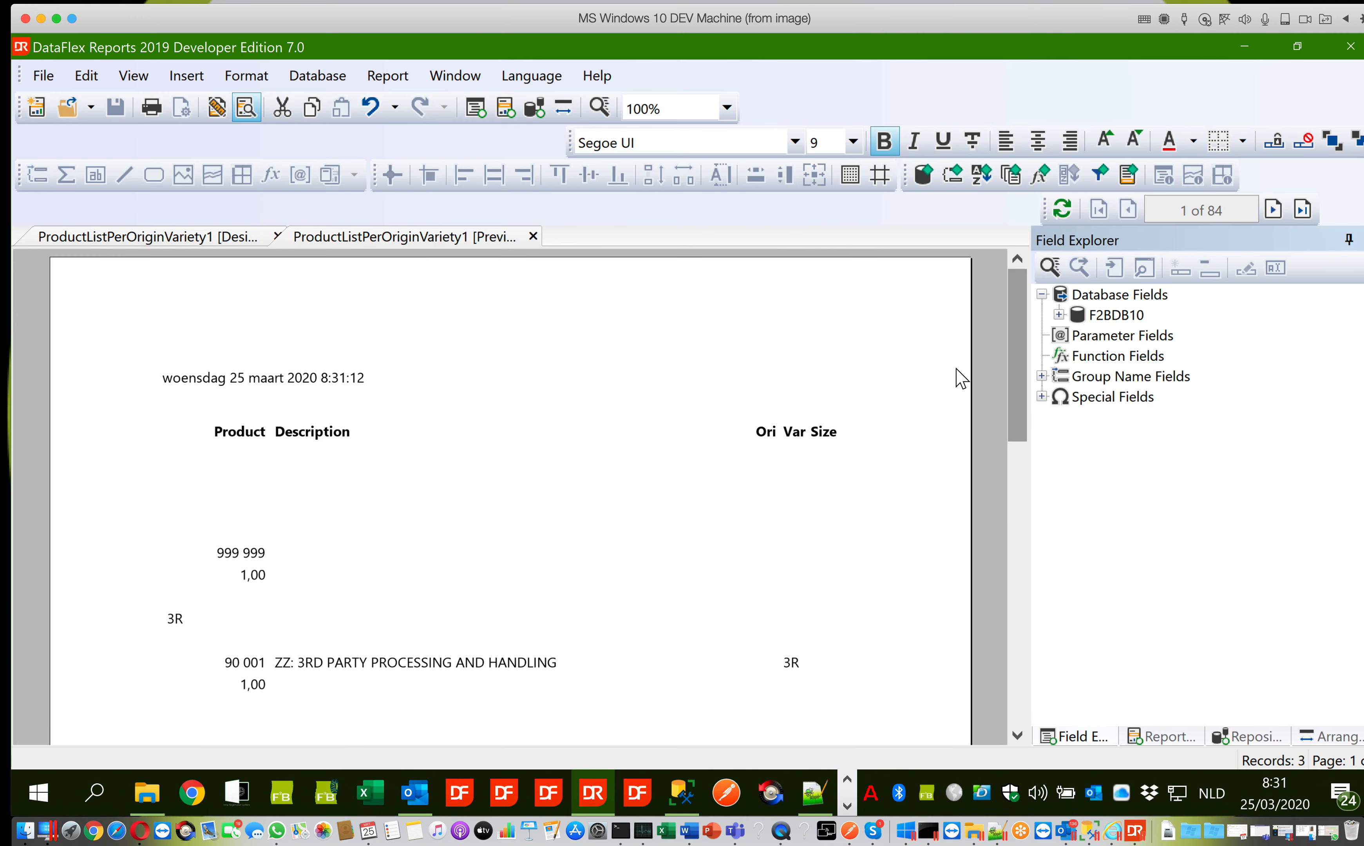
Step: Reduce the height of both group header sections and move the PRODUCT_C count from the variety group footer into the variety group header
left_click(239, 238)
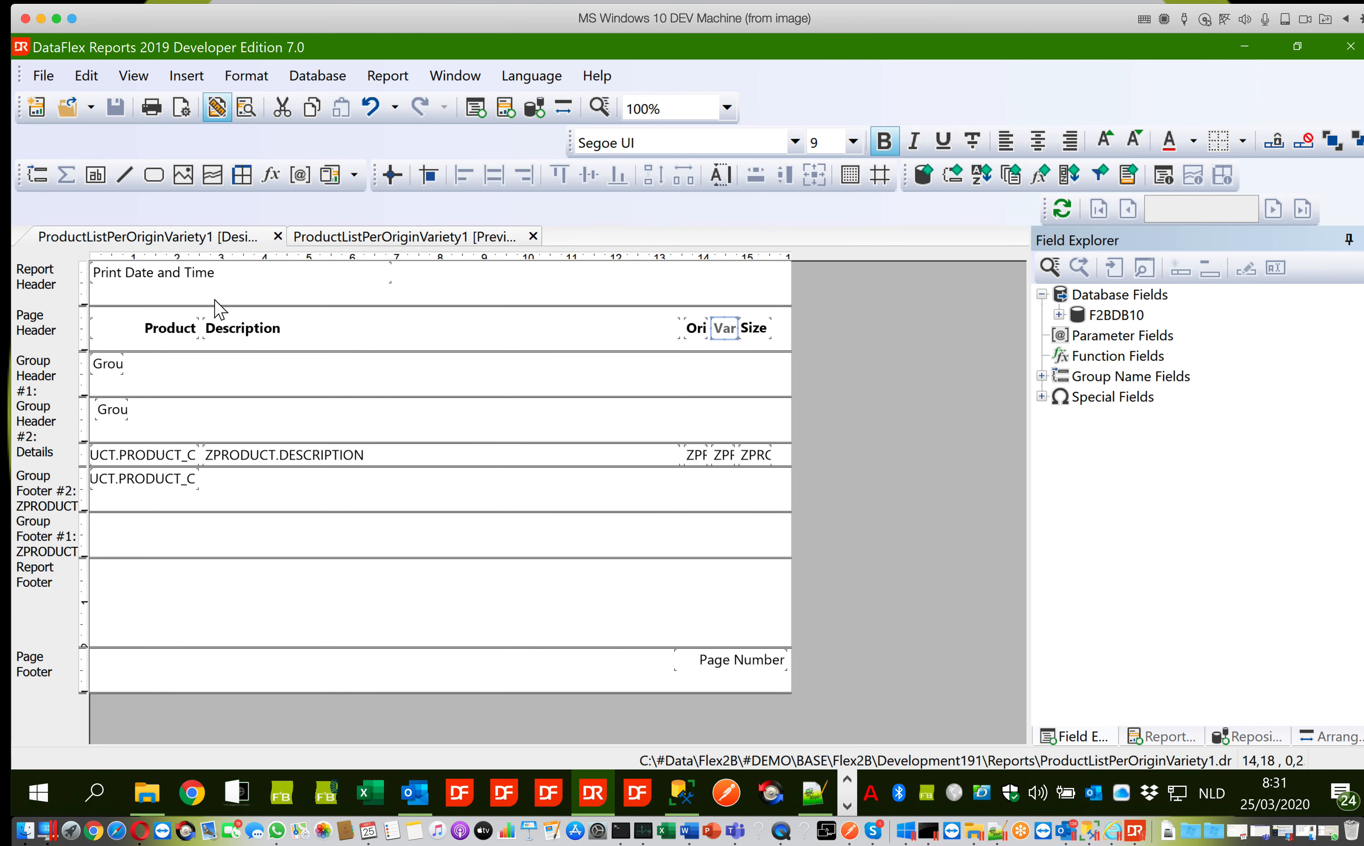
mouse_move(191, 396)
left_mouse_down()
mouse_move(192, 376)
mouse_move(180, 417)
mouse_move(183, 389)
mouse_move(181, 402)
left_mouse_up()
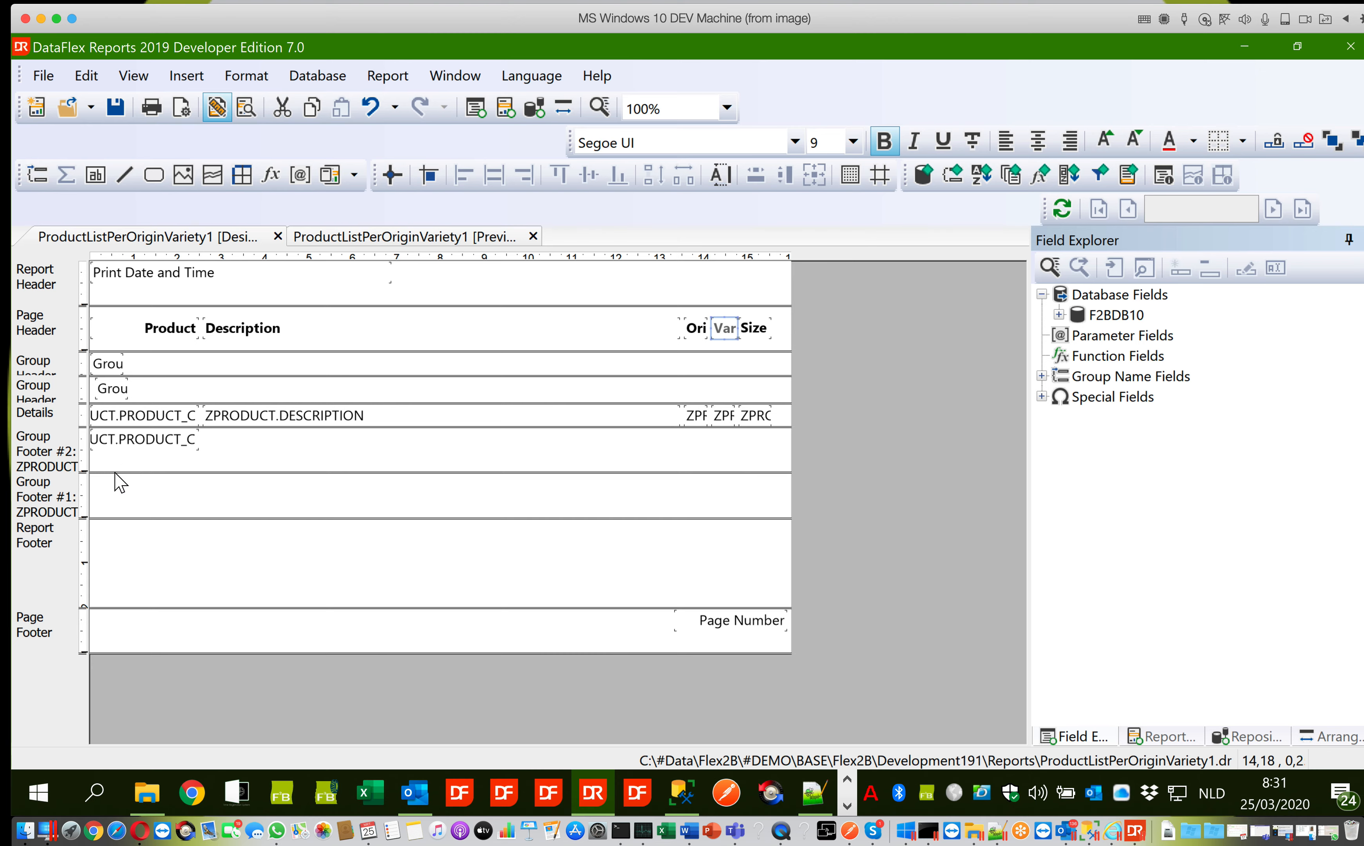
left_click_drag(113, 471, 114, 471)
left_click(144, 443)
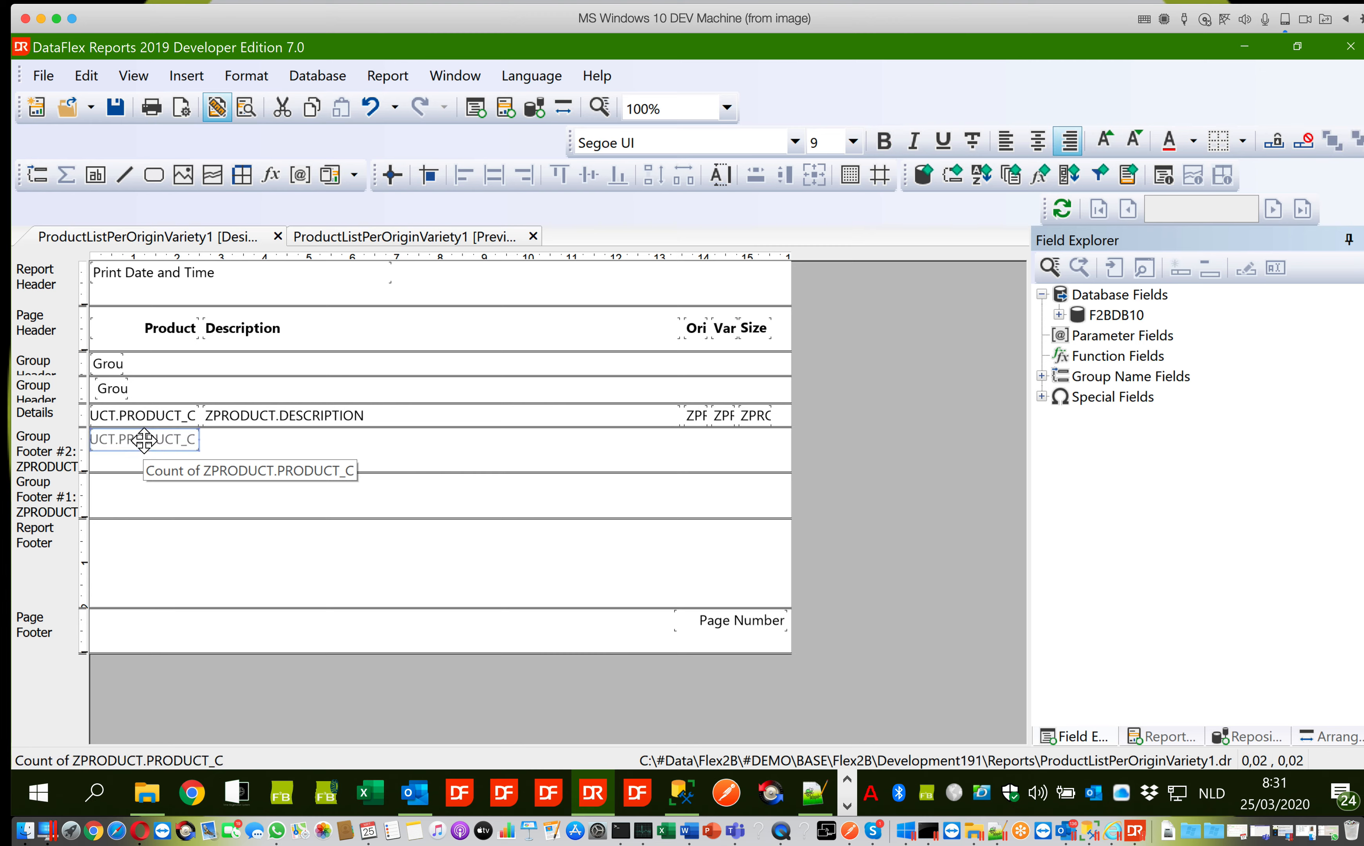
left_click_drag(144, 441, 306, 388)
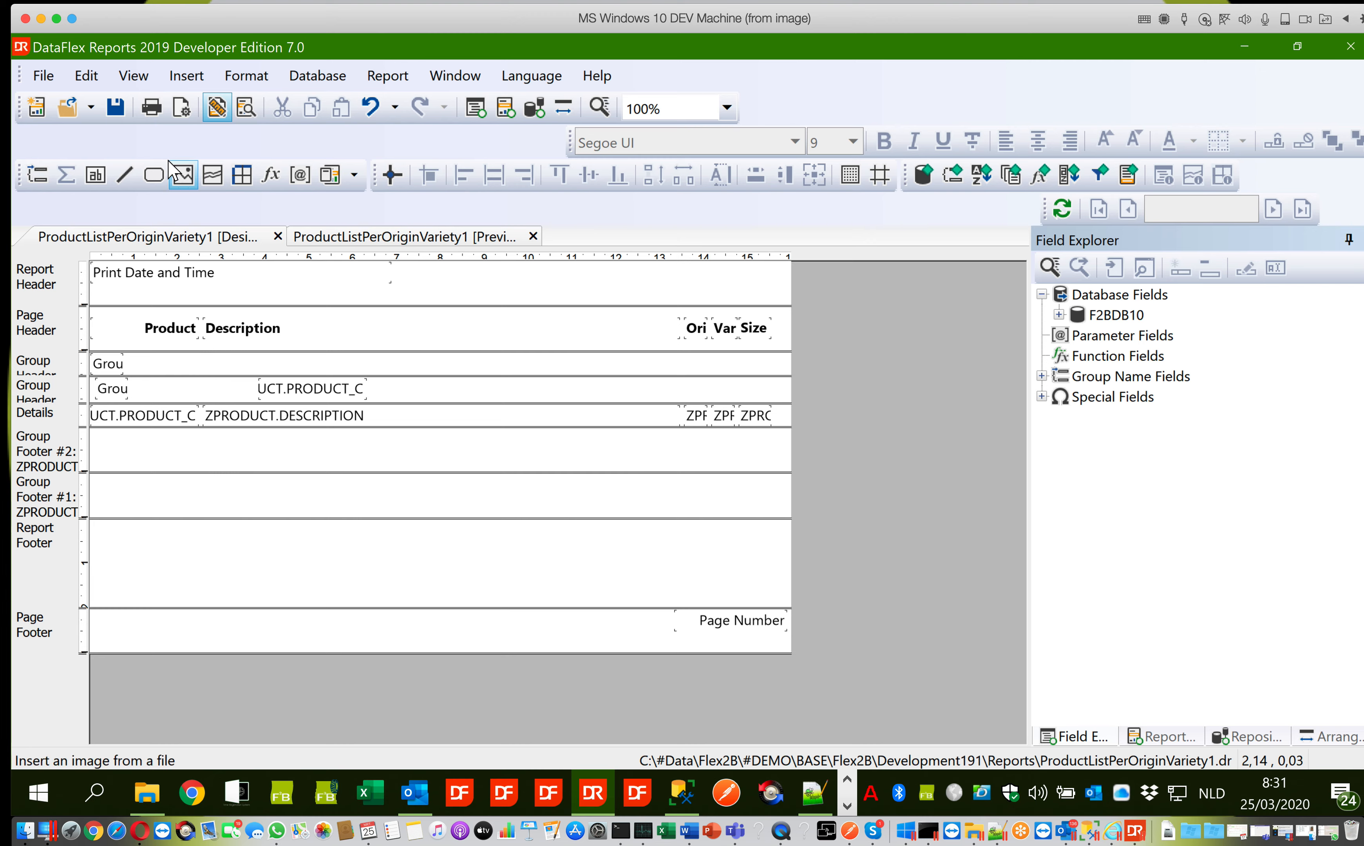
Step: Insert a text box reading "Materials Defined:" beside the variety group name and narrow it to end where the count field begins
left_click(187, 76)
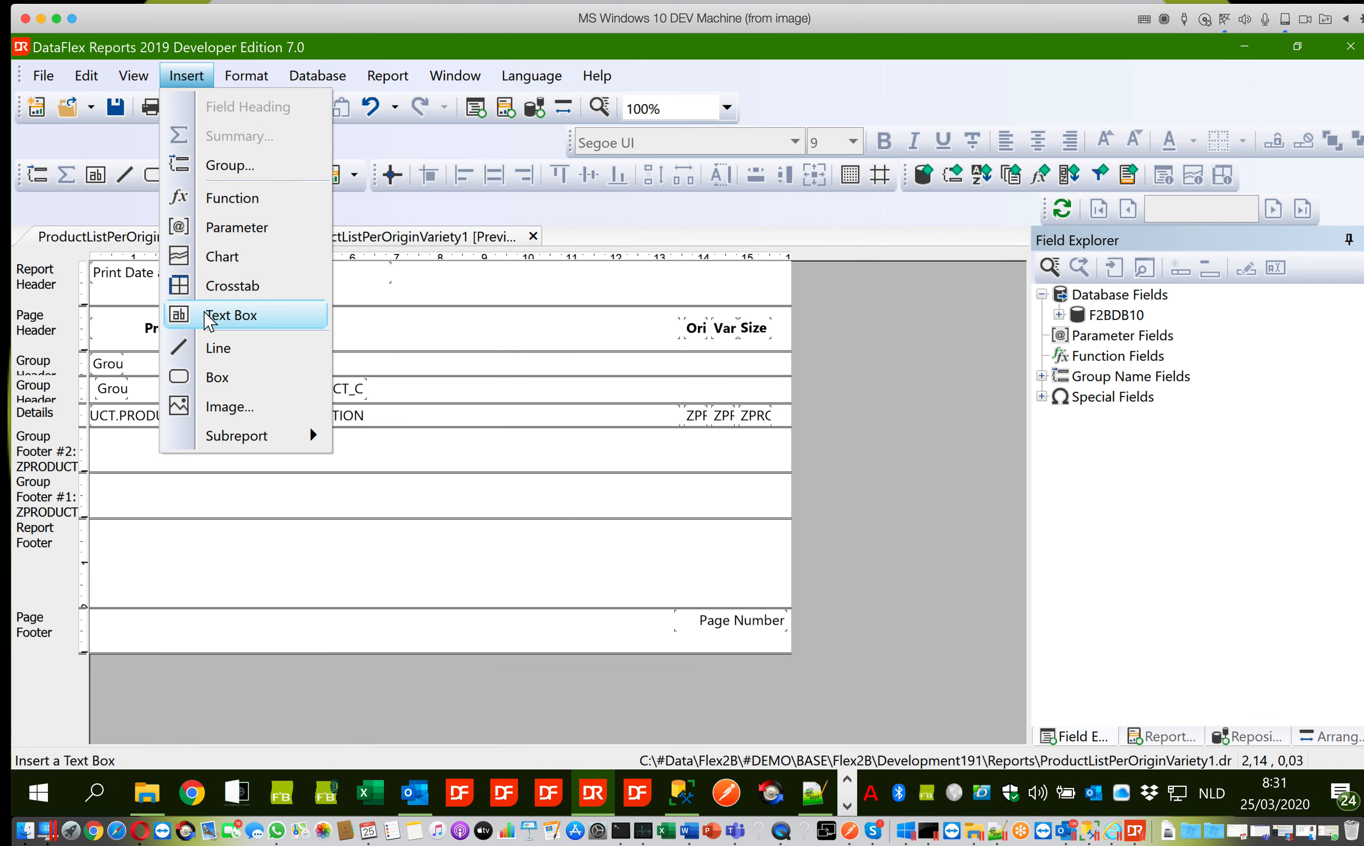
left_click(206, 316)
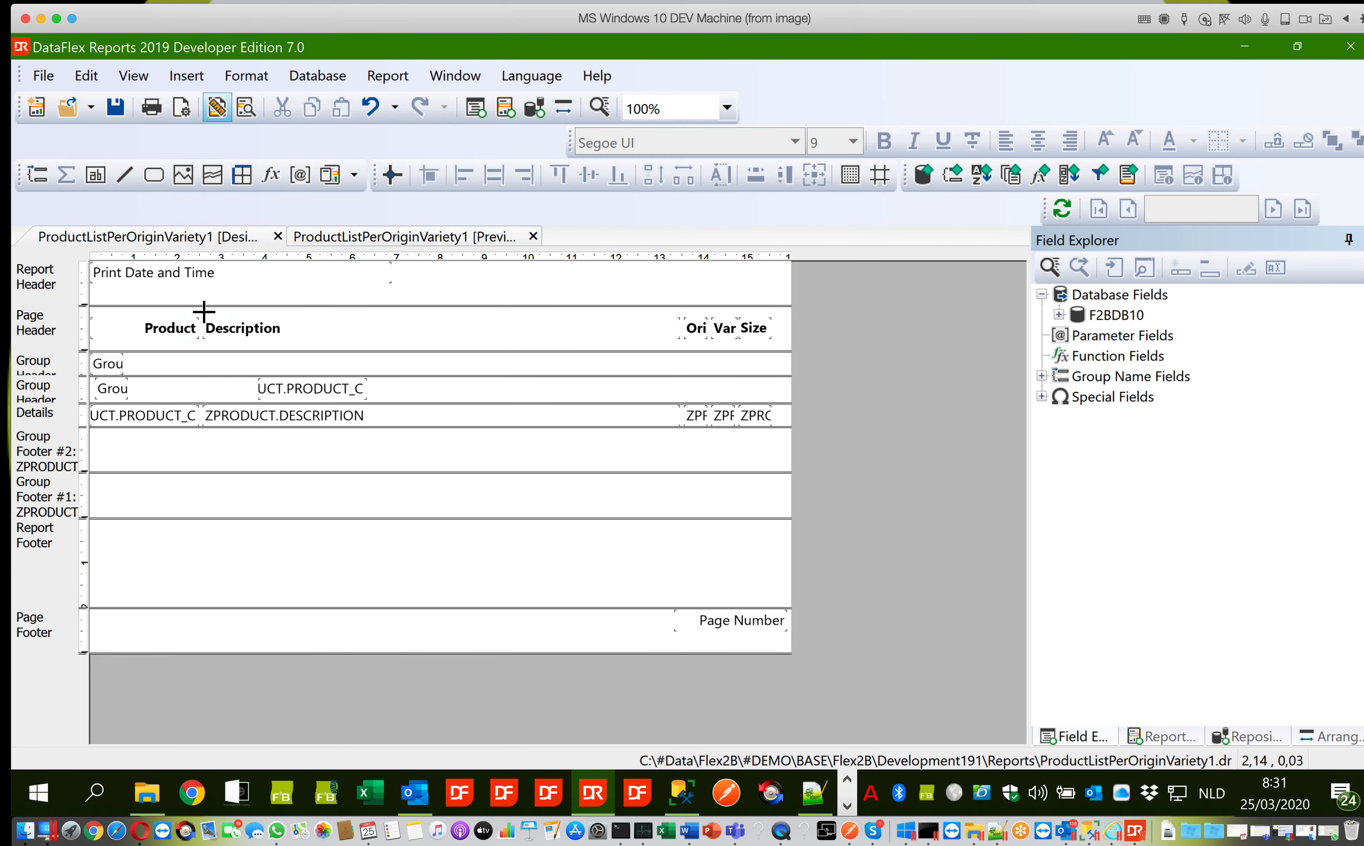
left_click(150, 378)
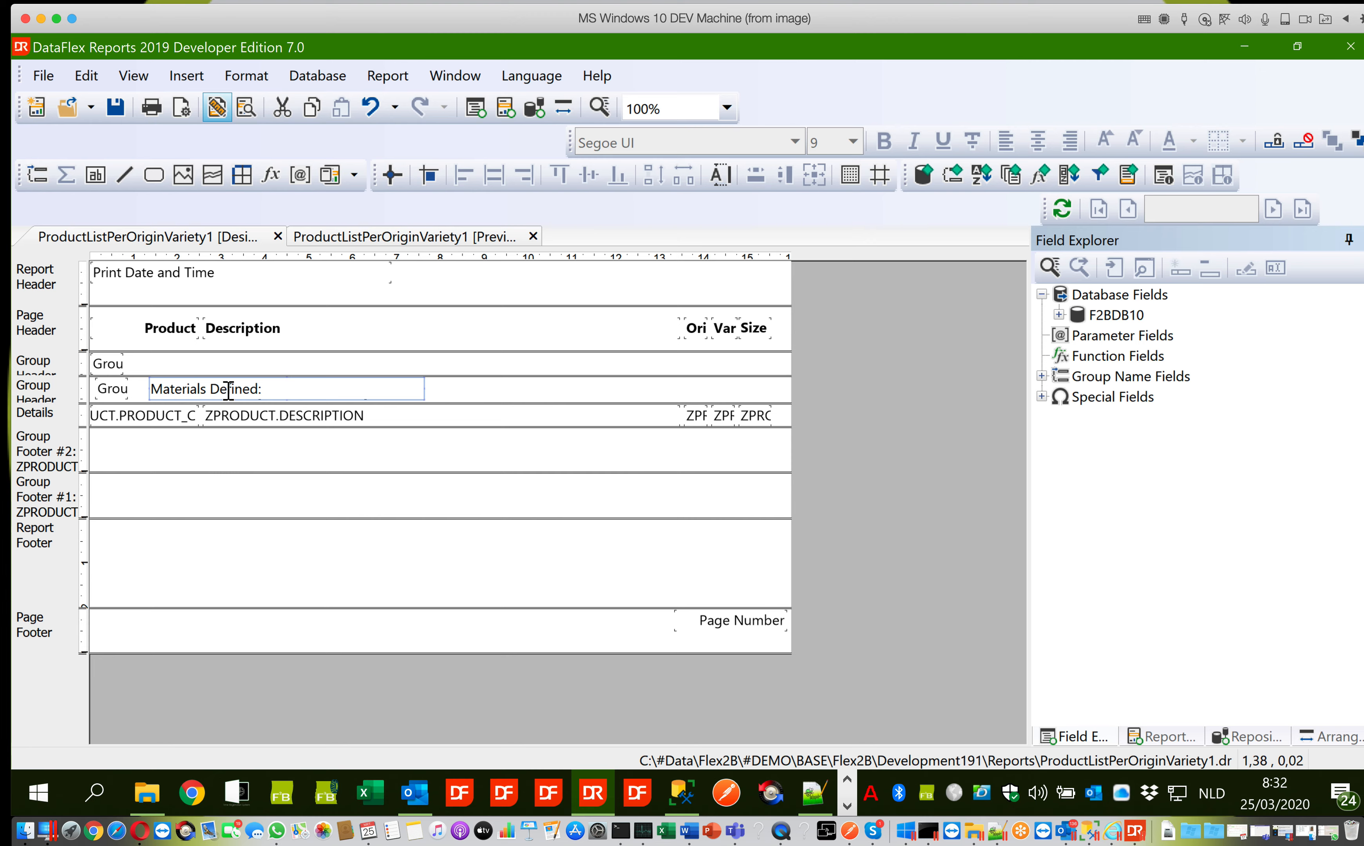
left_click(428, 397)
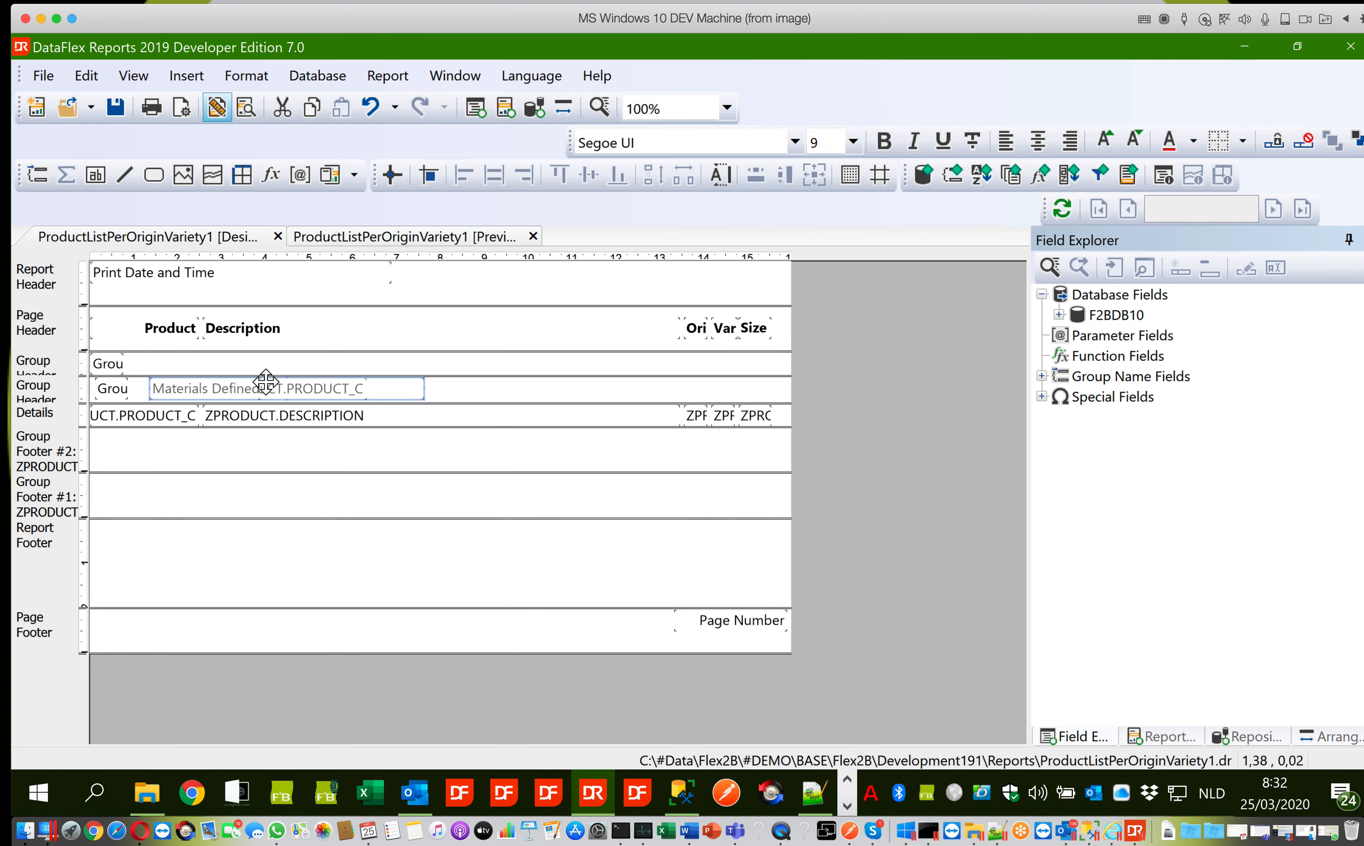
left_click(429, 394)
left_click(243, 394)
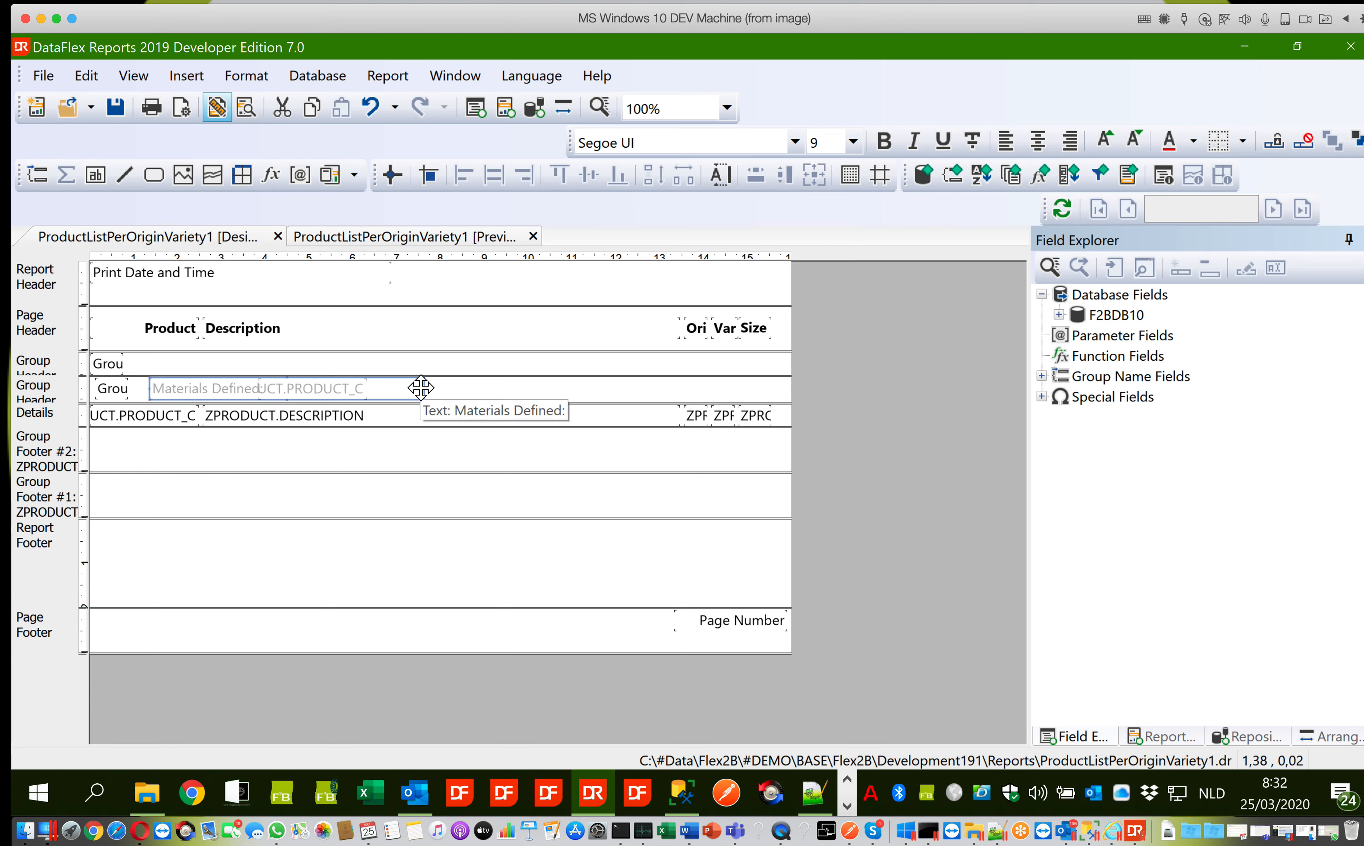
left_click_drag(422, 387, 260, 396)
Step: Nudge the product count clear of the "Materials Defined:" label and make both italic
left_click(303, 392)
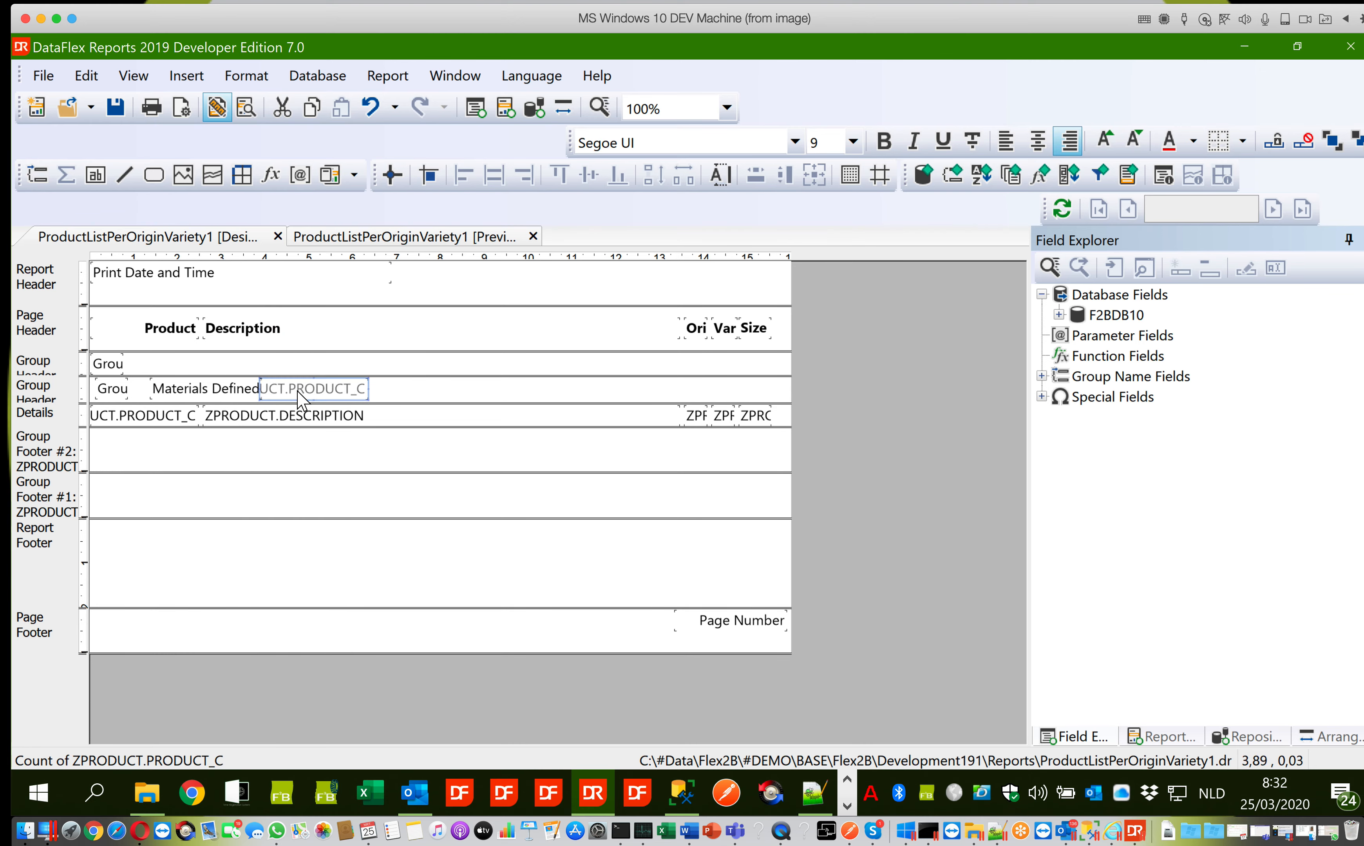
key("Right")
left_click(212, 395, "ctrl")
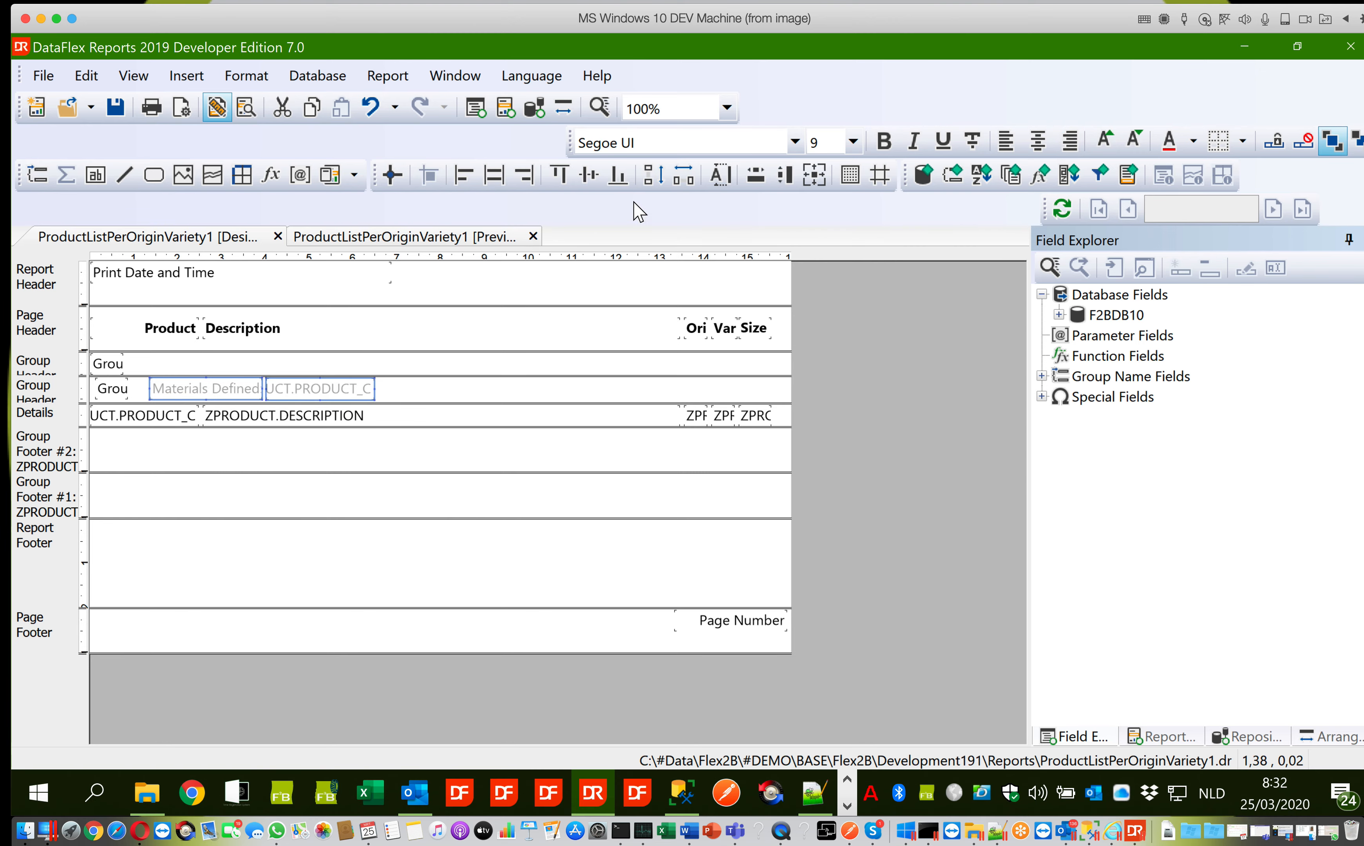
left_click(913, 141)
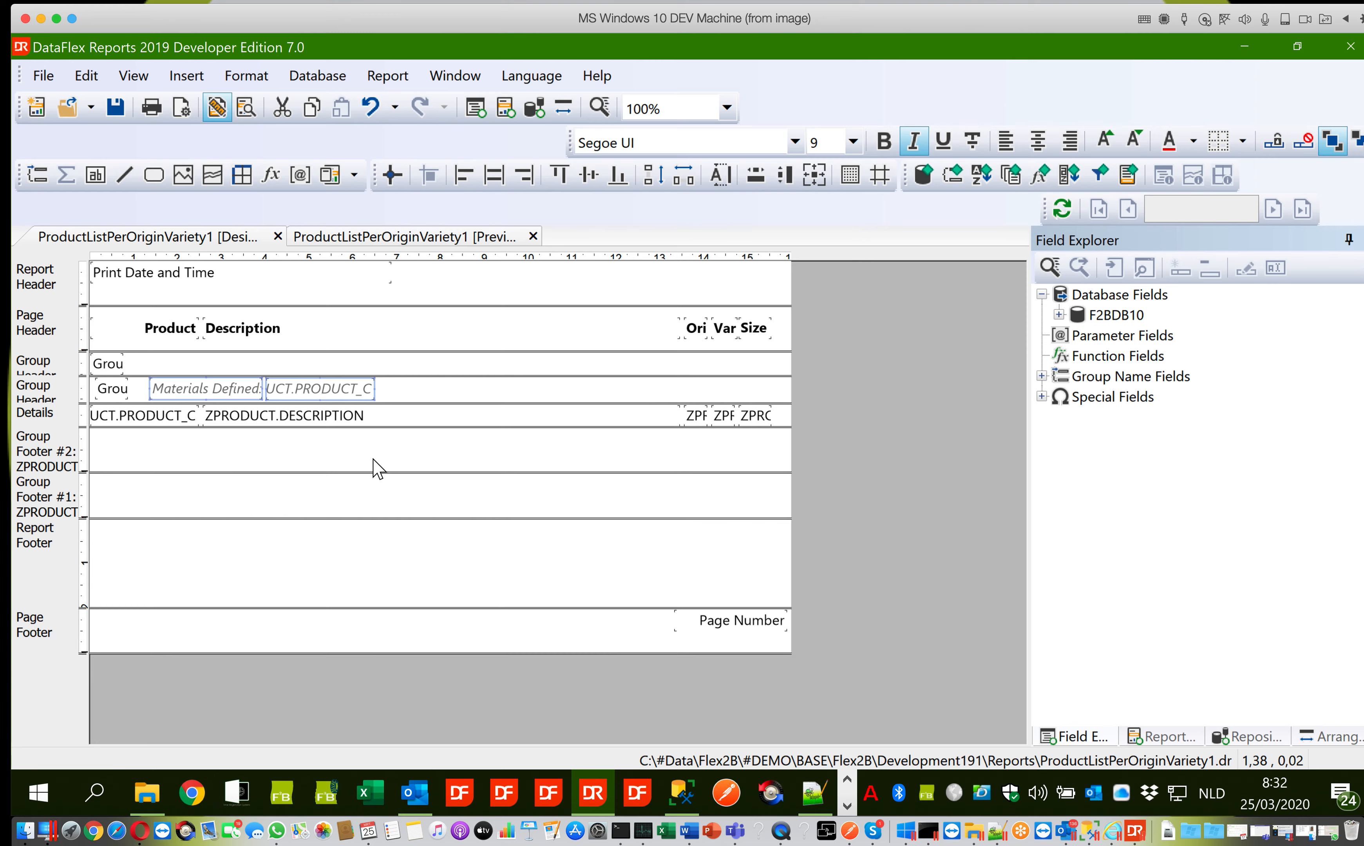
Step: Hide the Group Footer #2 section for variety and the Group Footer #1 section for origin
right_click(57, 445)
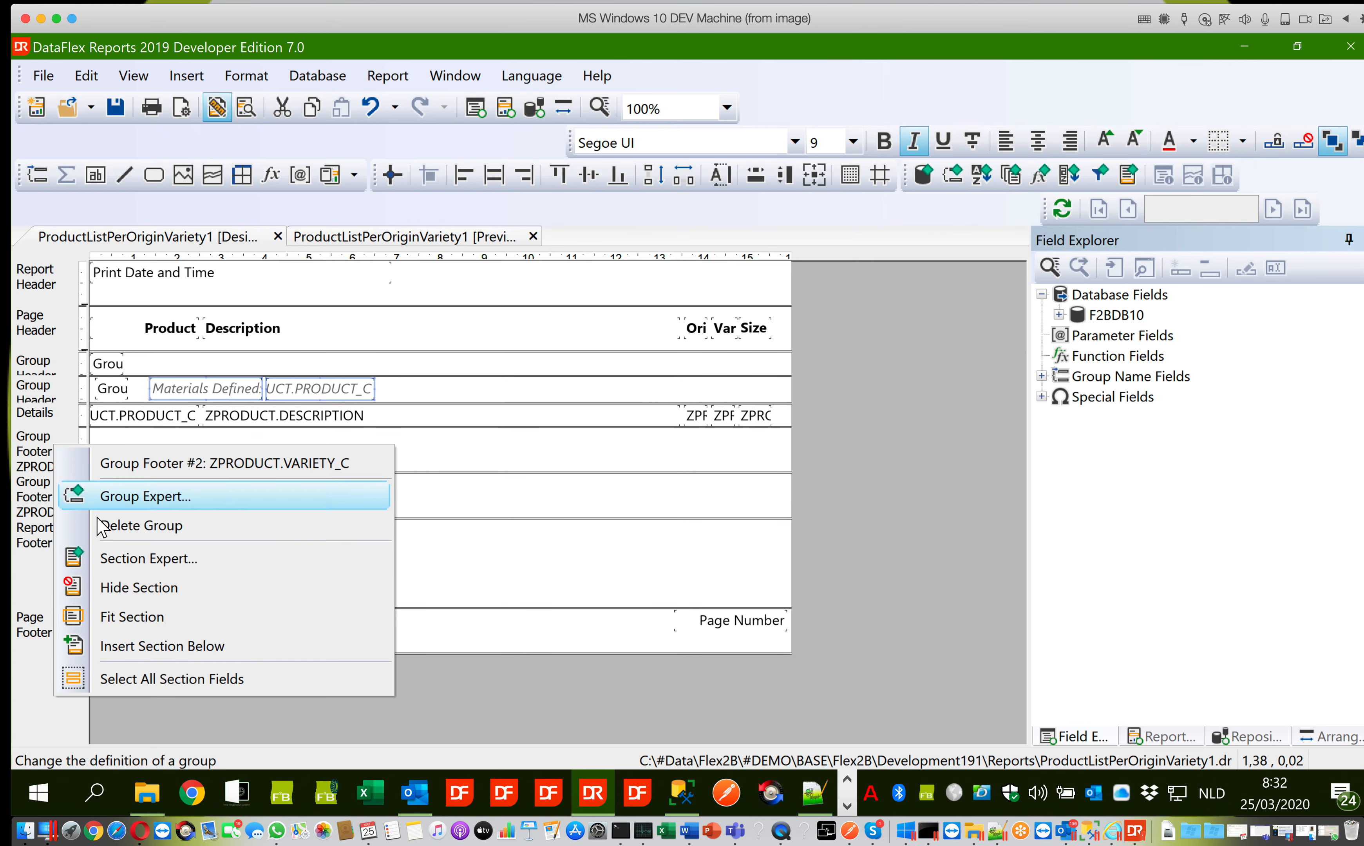
left_click(106, 585)
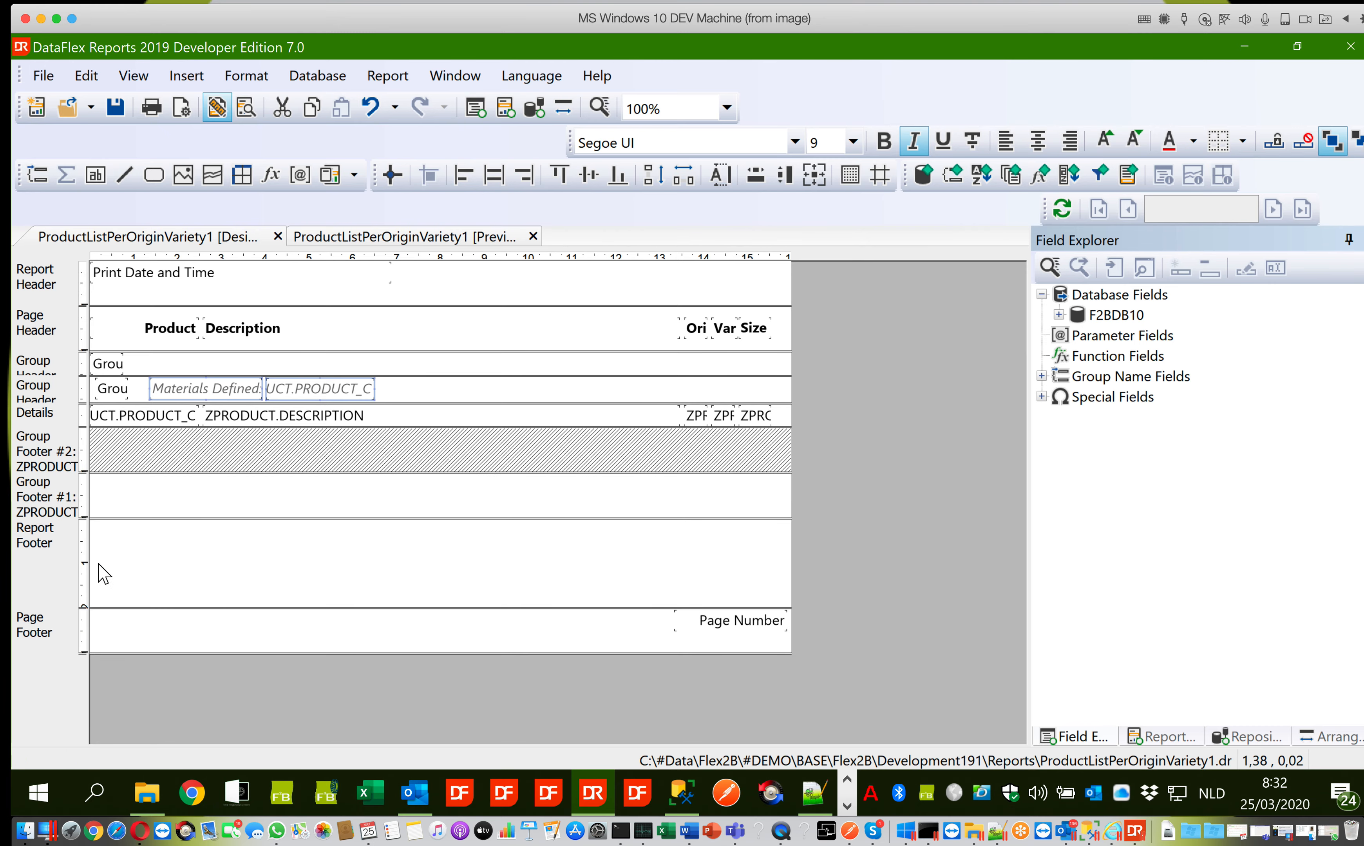
right_click(68, 501)
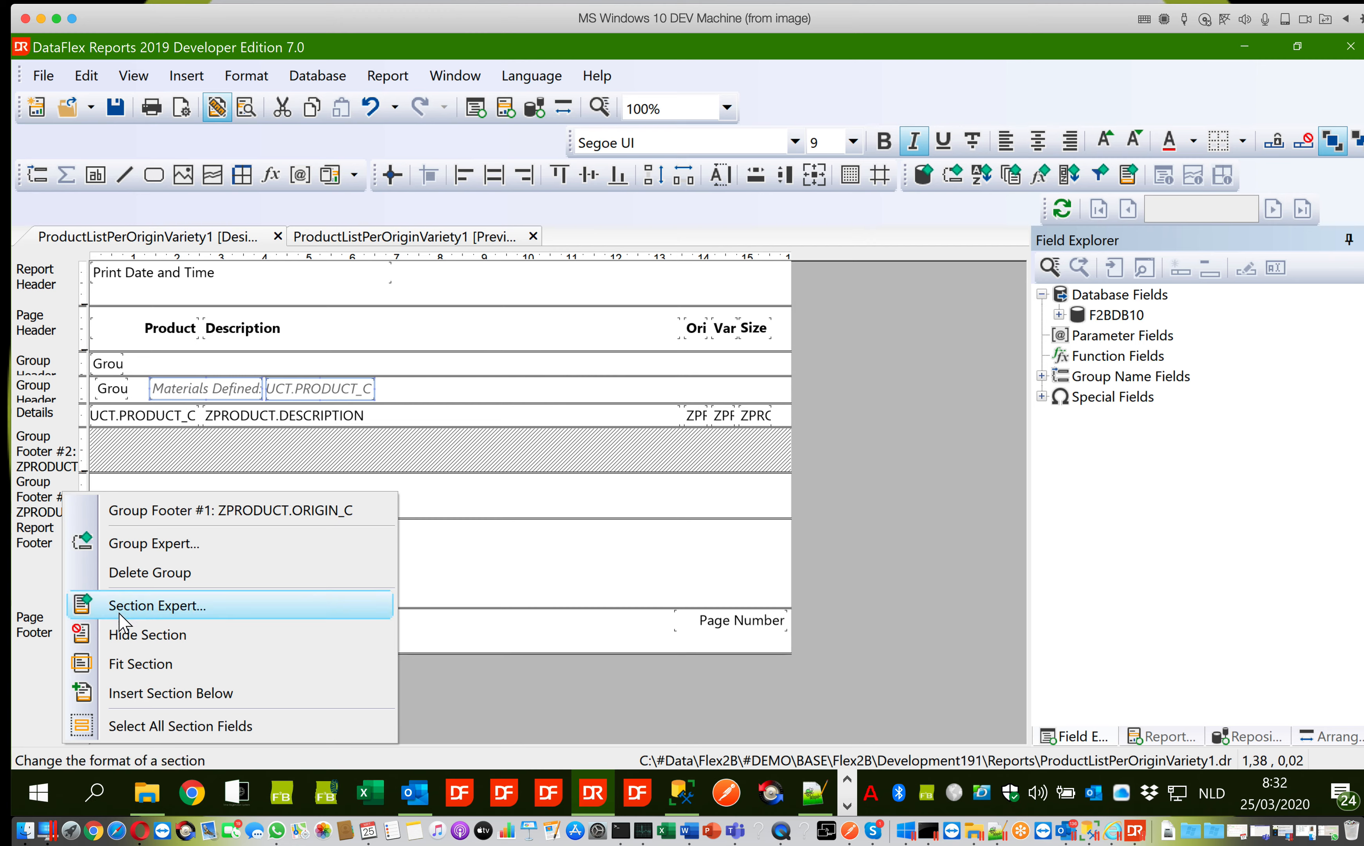
left_click(126, 636)
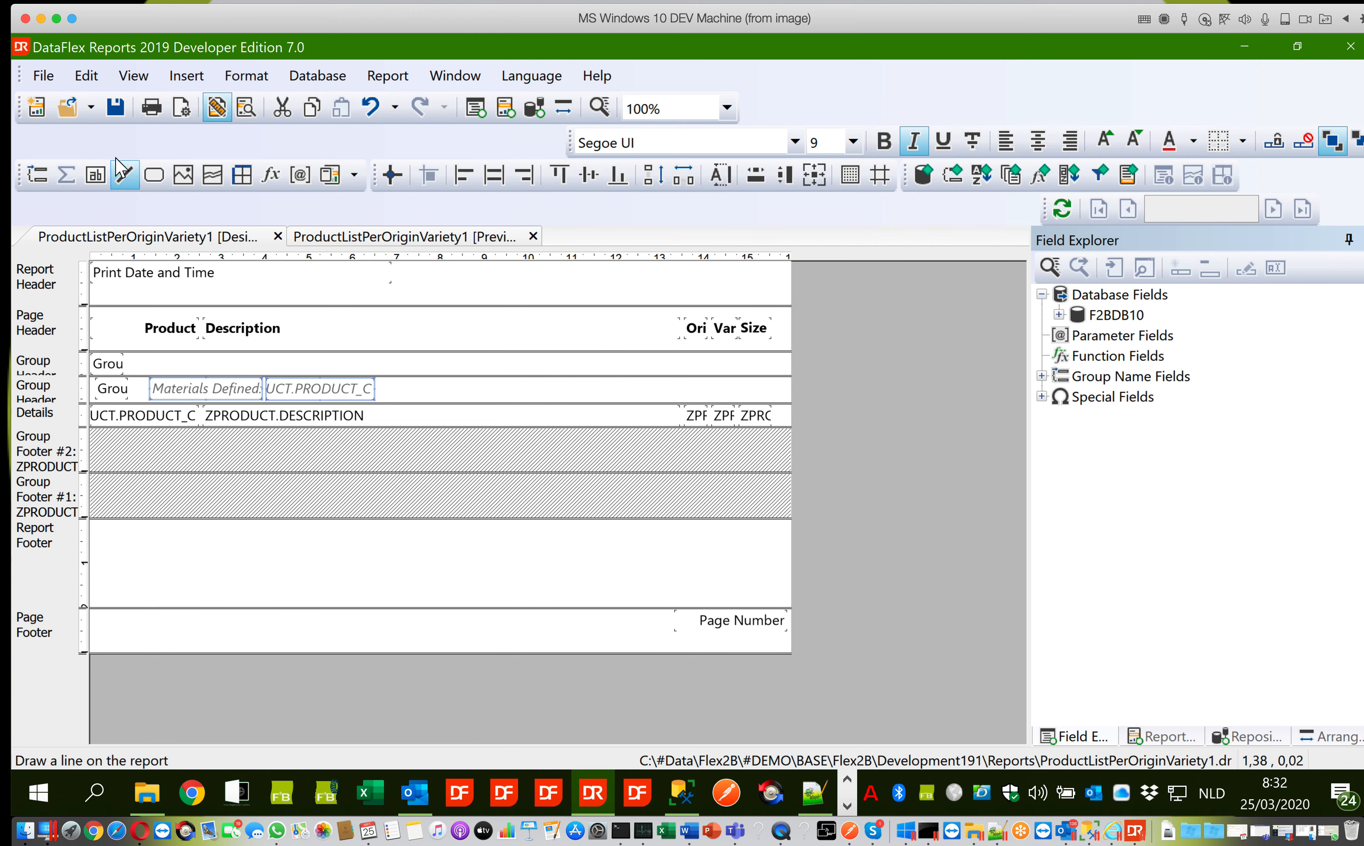
Step: Save the report and check the revised group layout in the preview
left_click(116, 110)
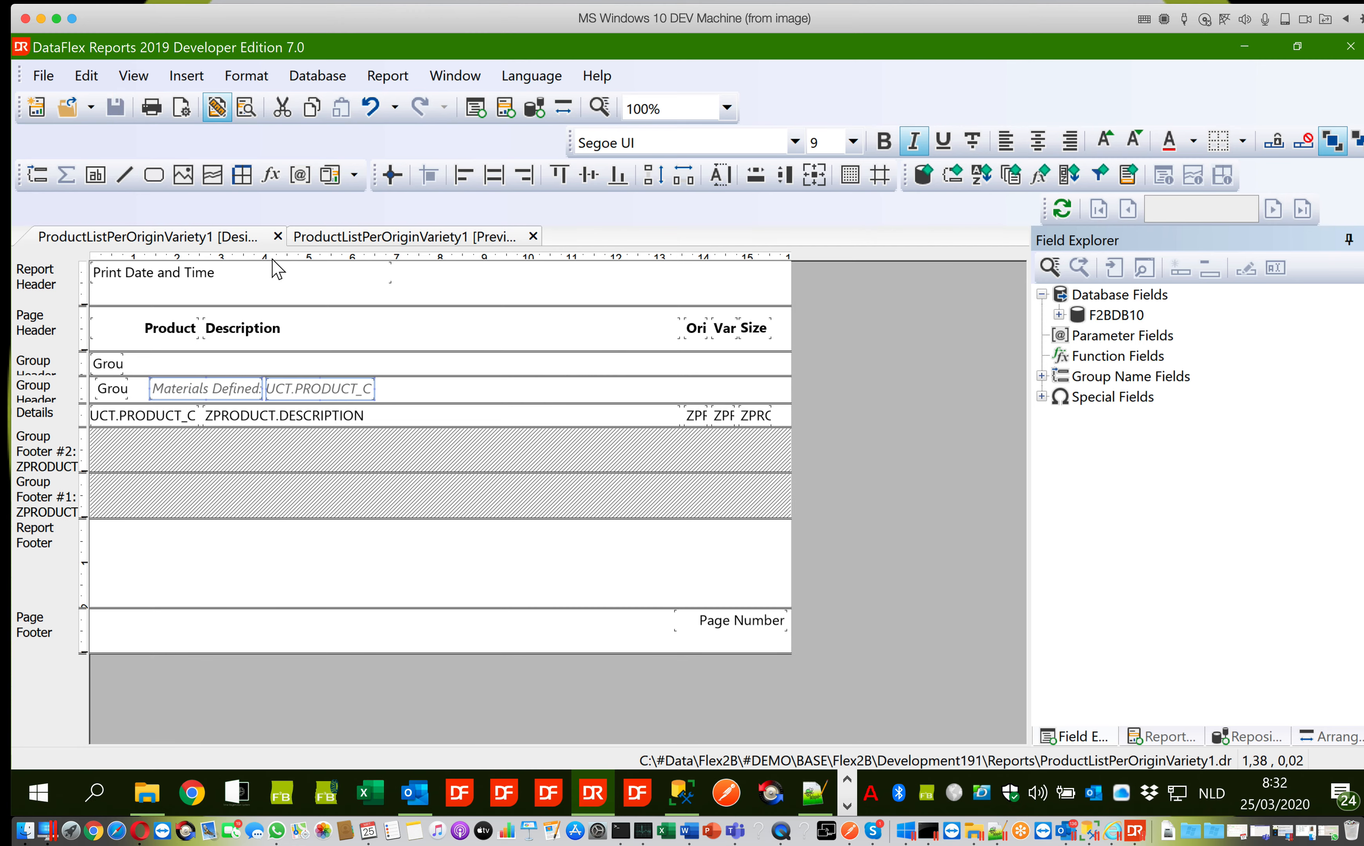
left_click(317, 239)
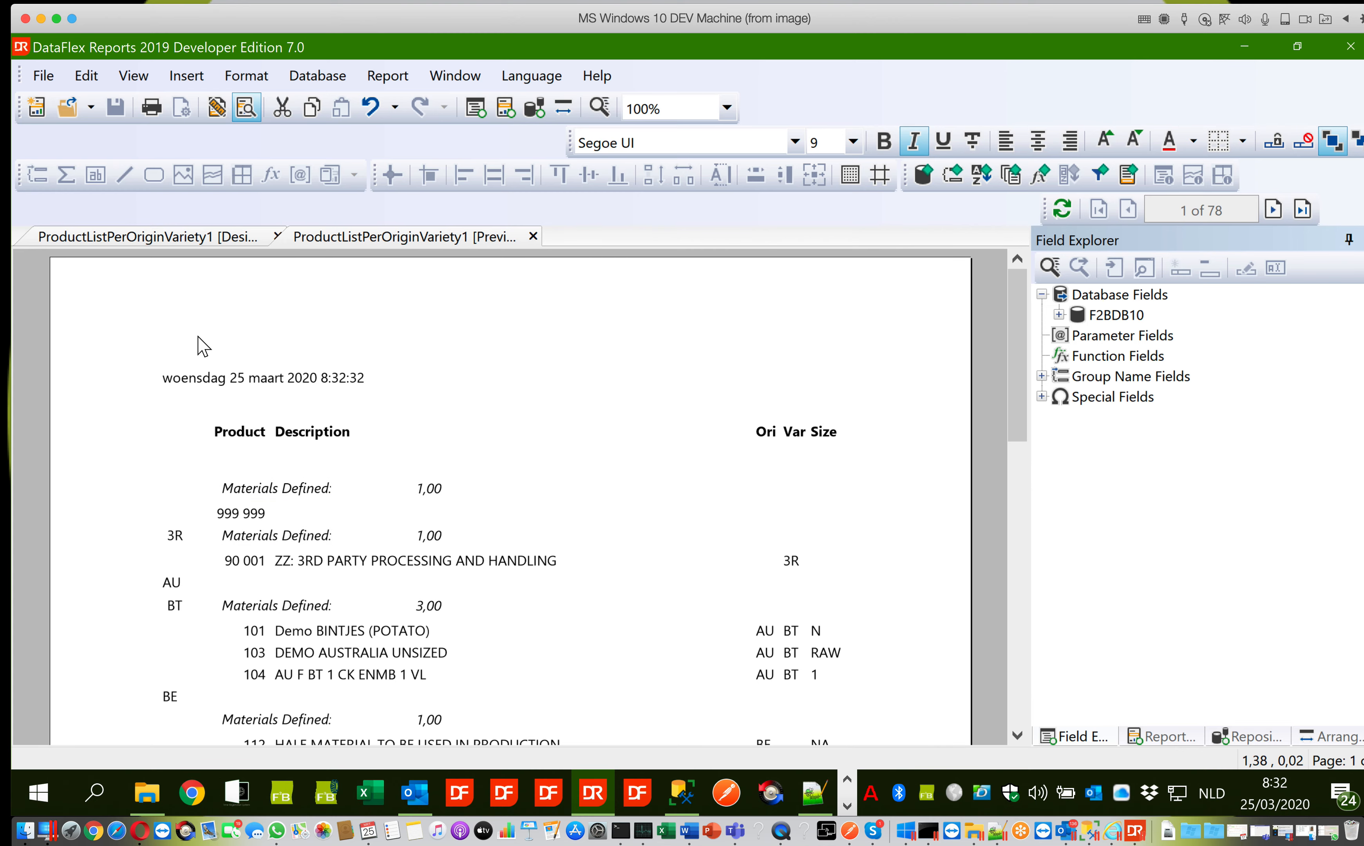
left_click(186, 240)
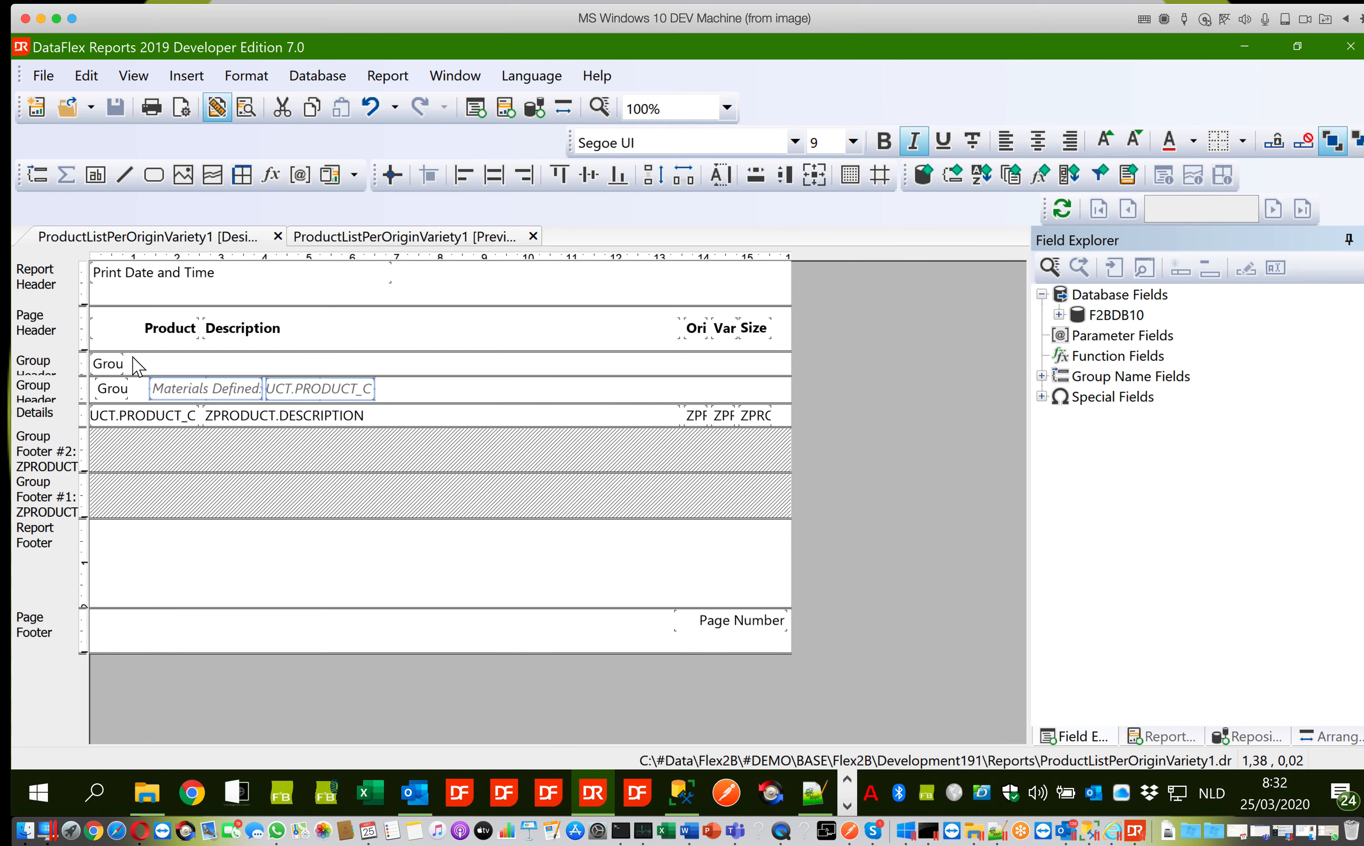
Step: Shift the variety group name, "Materials Defined:" label and product count together to the right, with the name starting about 1 cm in
left_click(123, 391)
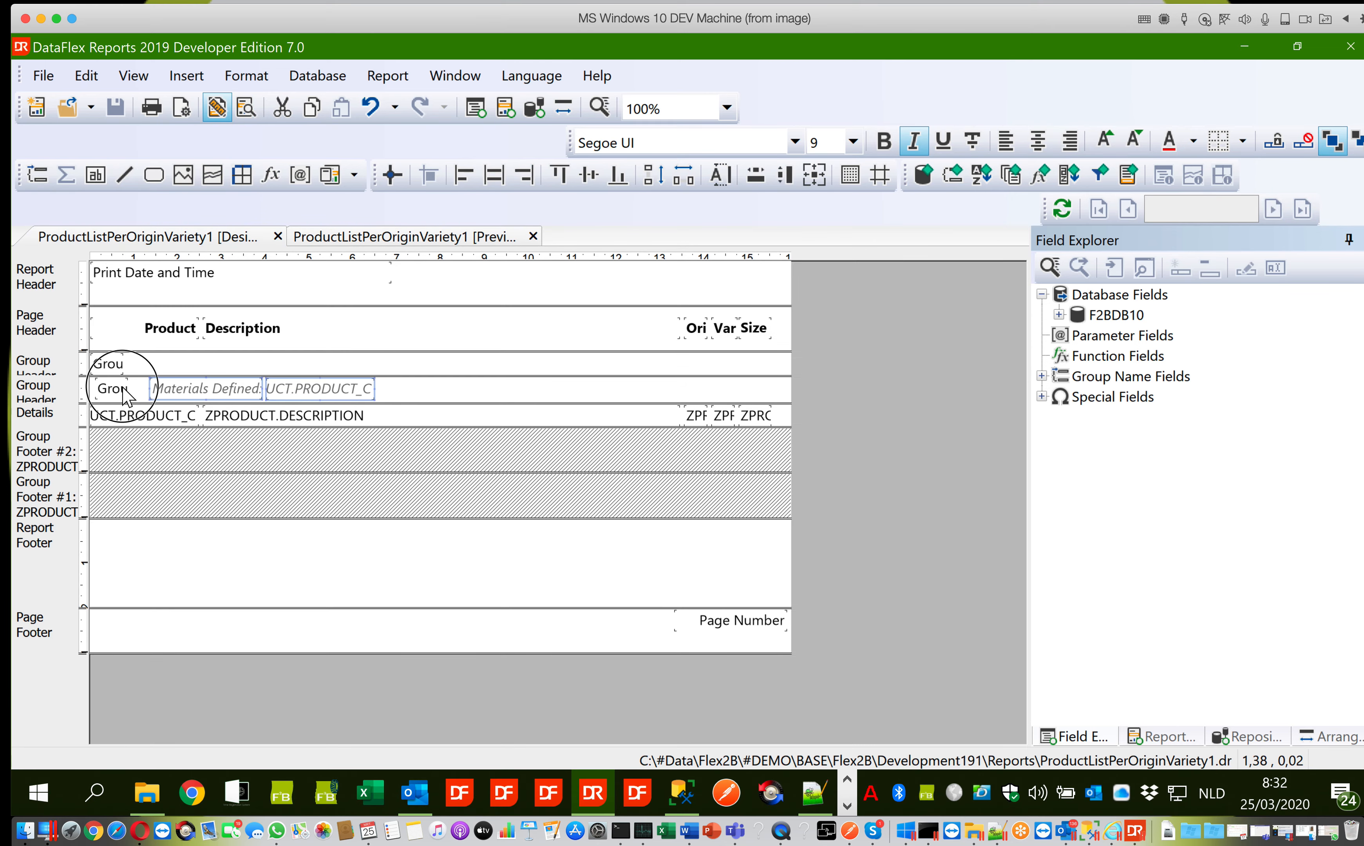
left_click(176, 398, "ctrl")
left_click(313, 389, "ctrl")
left_click_drag(313, 390, 318, 392)
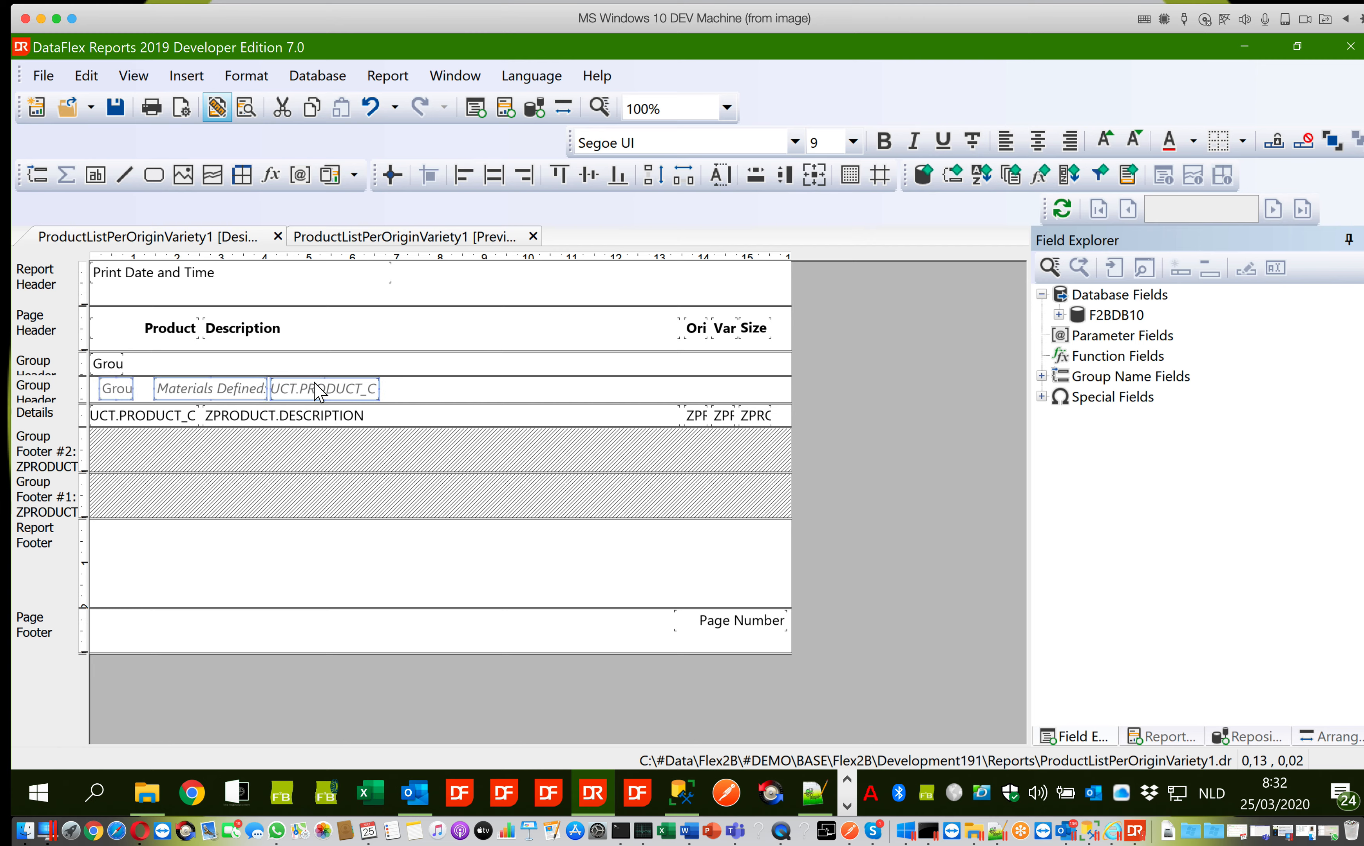
key("Right")
key("Right")
key("Right")
key("Right")
key("Right")
key("Right")
key("Right")
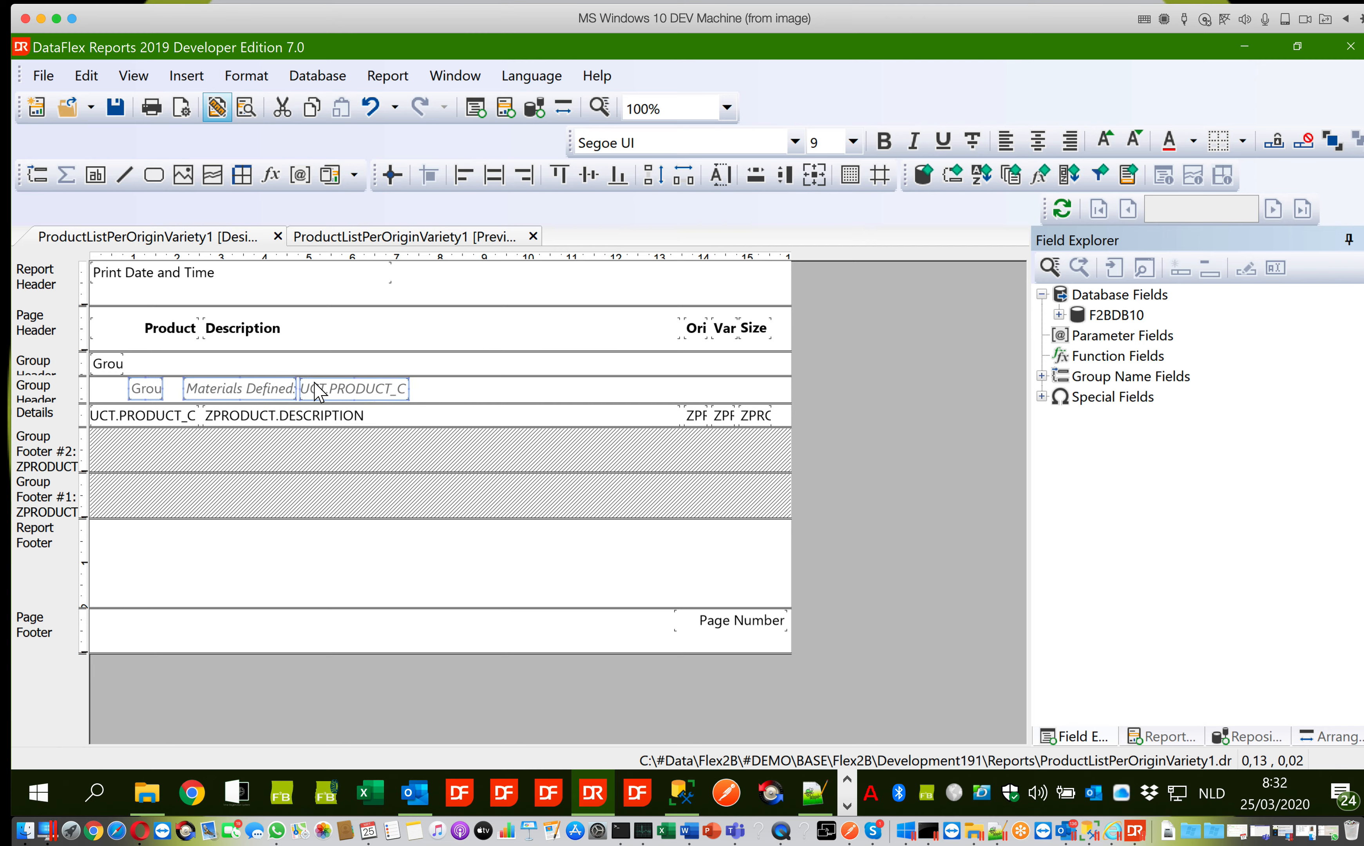
key("Right")
key("Right")
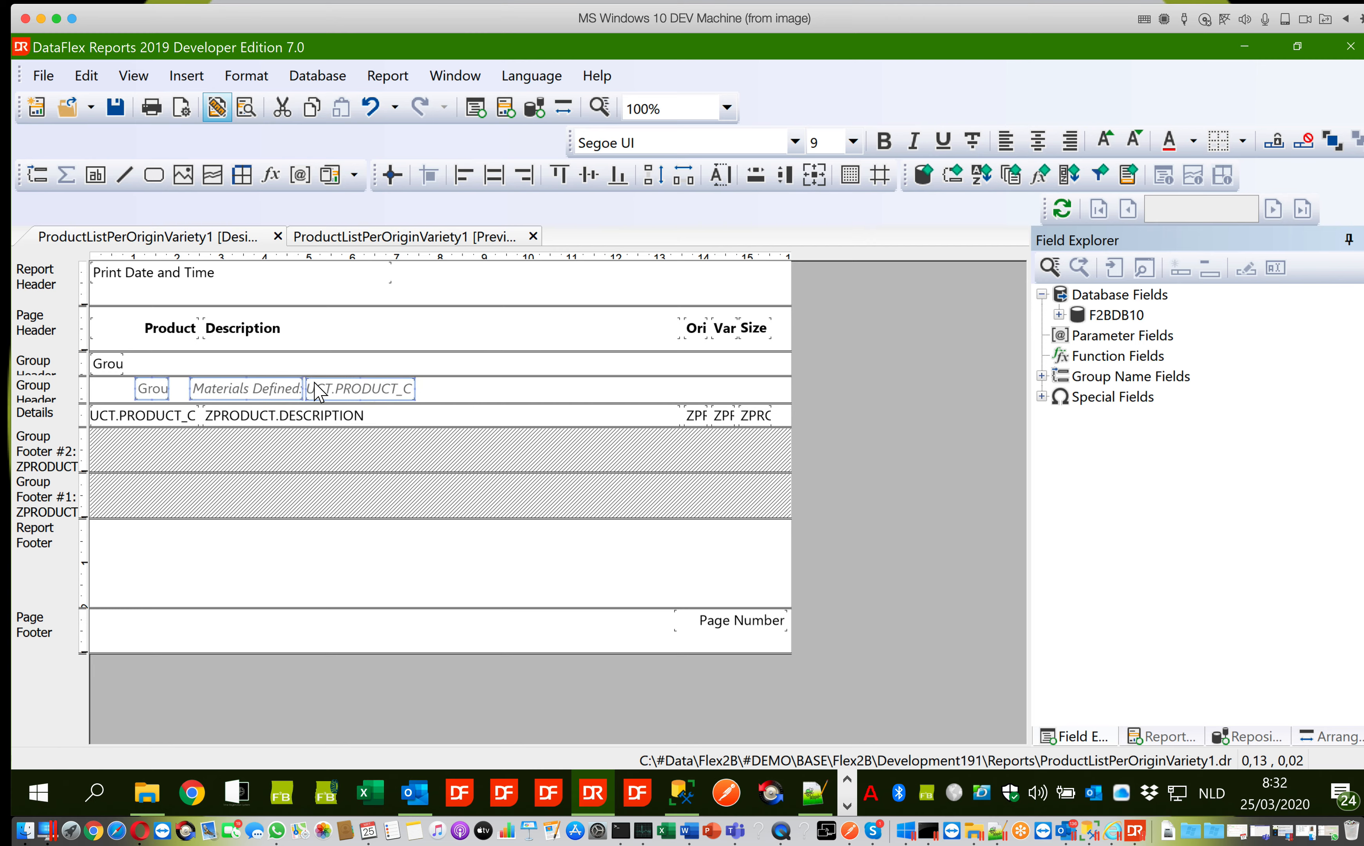
Step: Move the Group #1 Name field right to horizontal position 0,83, slightly left of the variety group name
left_click(112, 364)
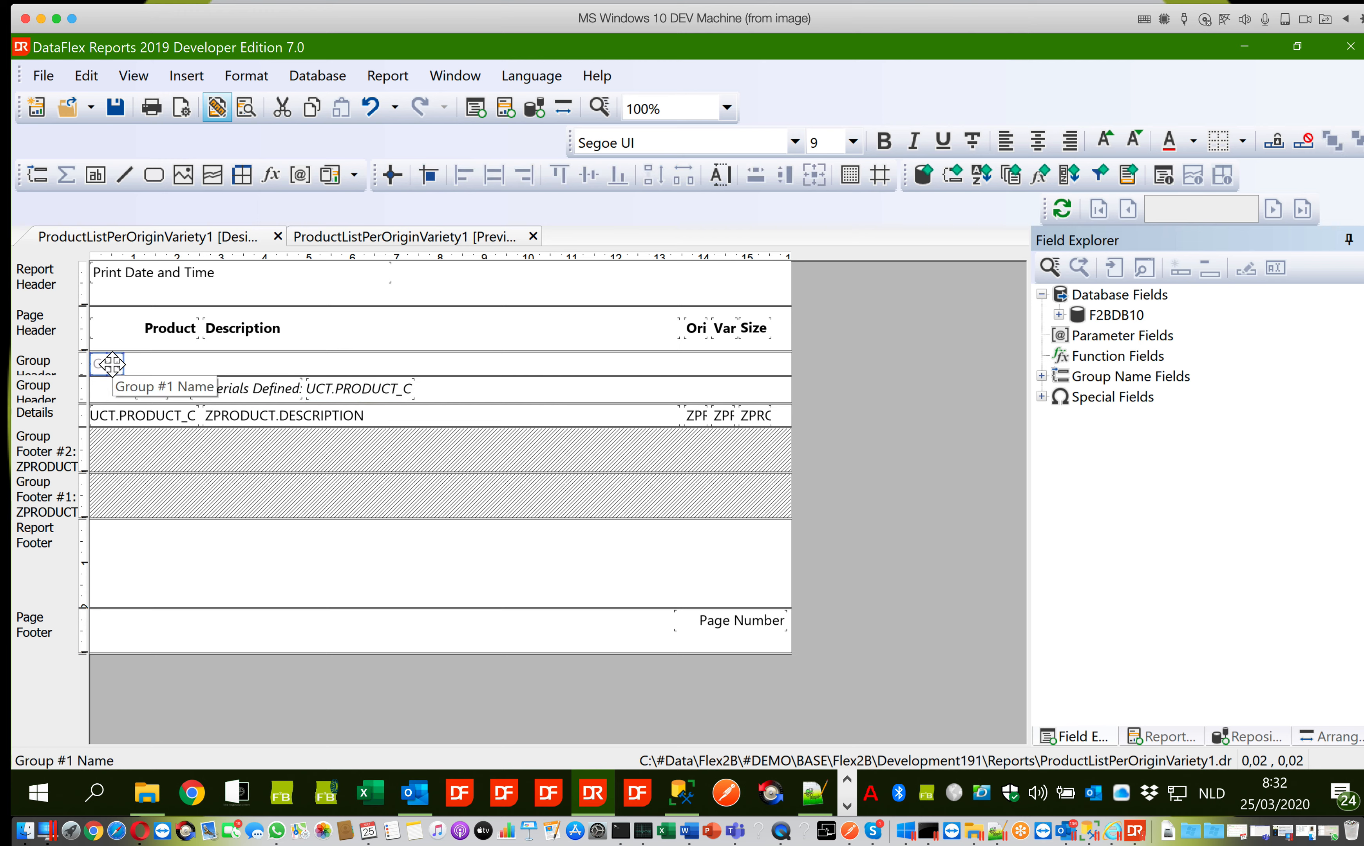
key("Right")
key("Right")
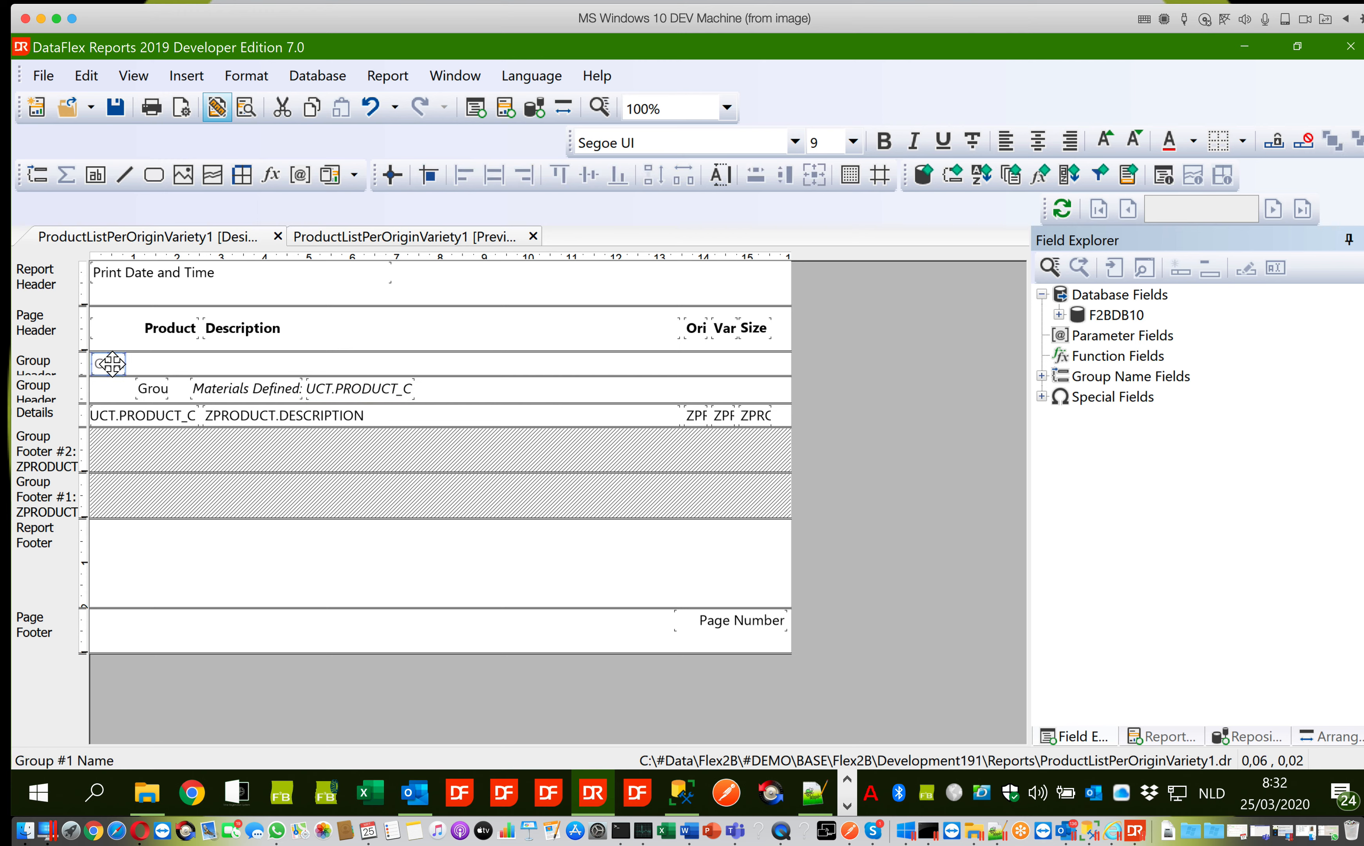
key("Right")
key("Right")
key("Right")
key("Right")
key("Right")
key("Right")
key("Right")
key("Right")
key("Right")
key("Right")
key("Right")
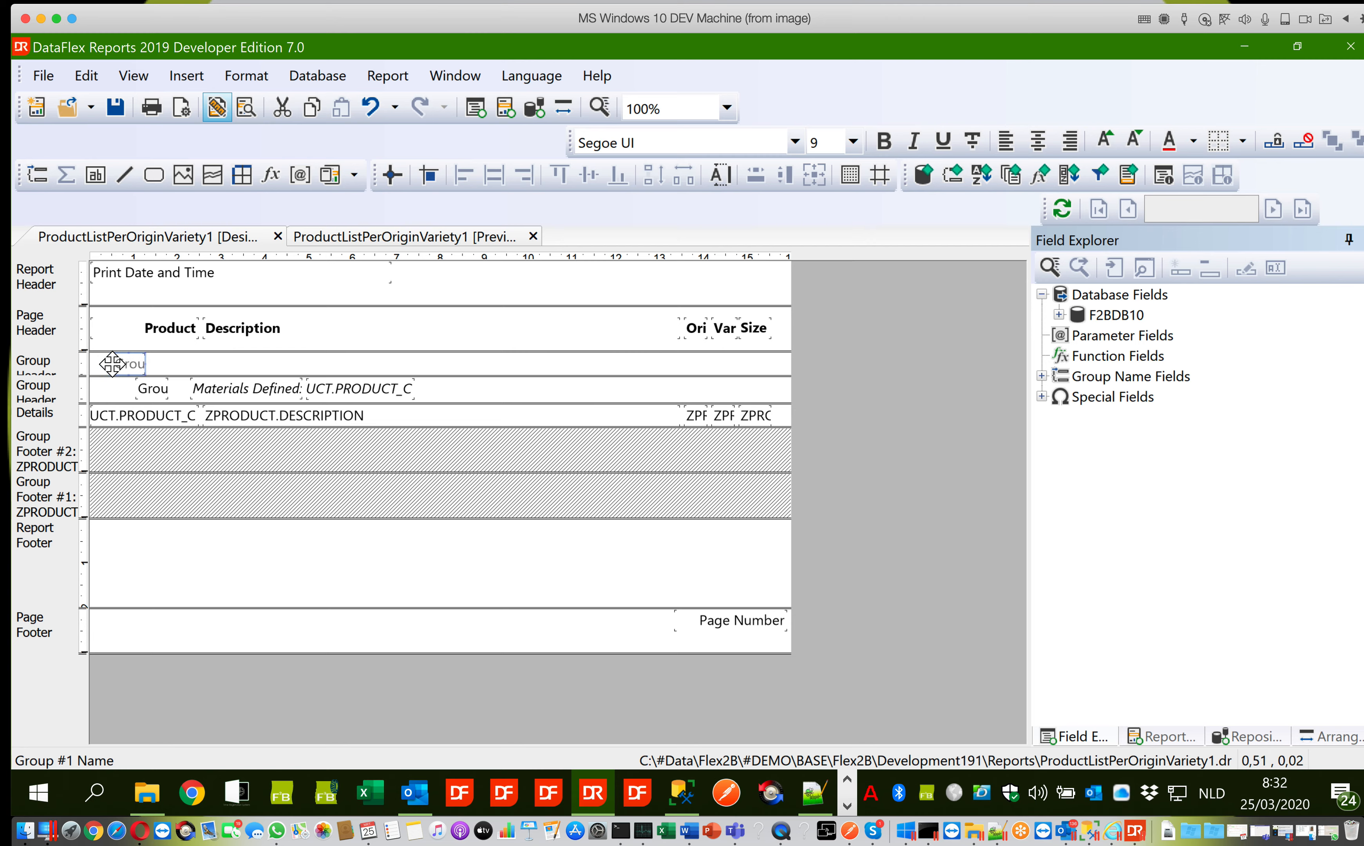
key("Right")
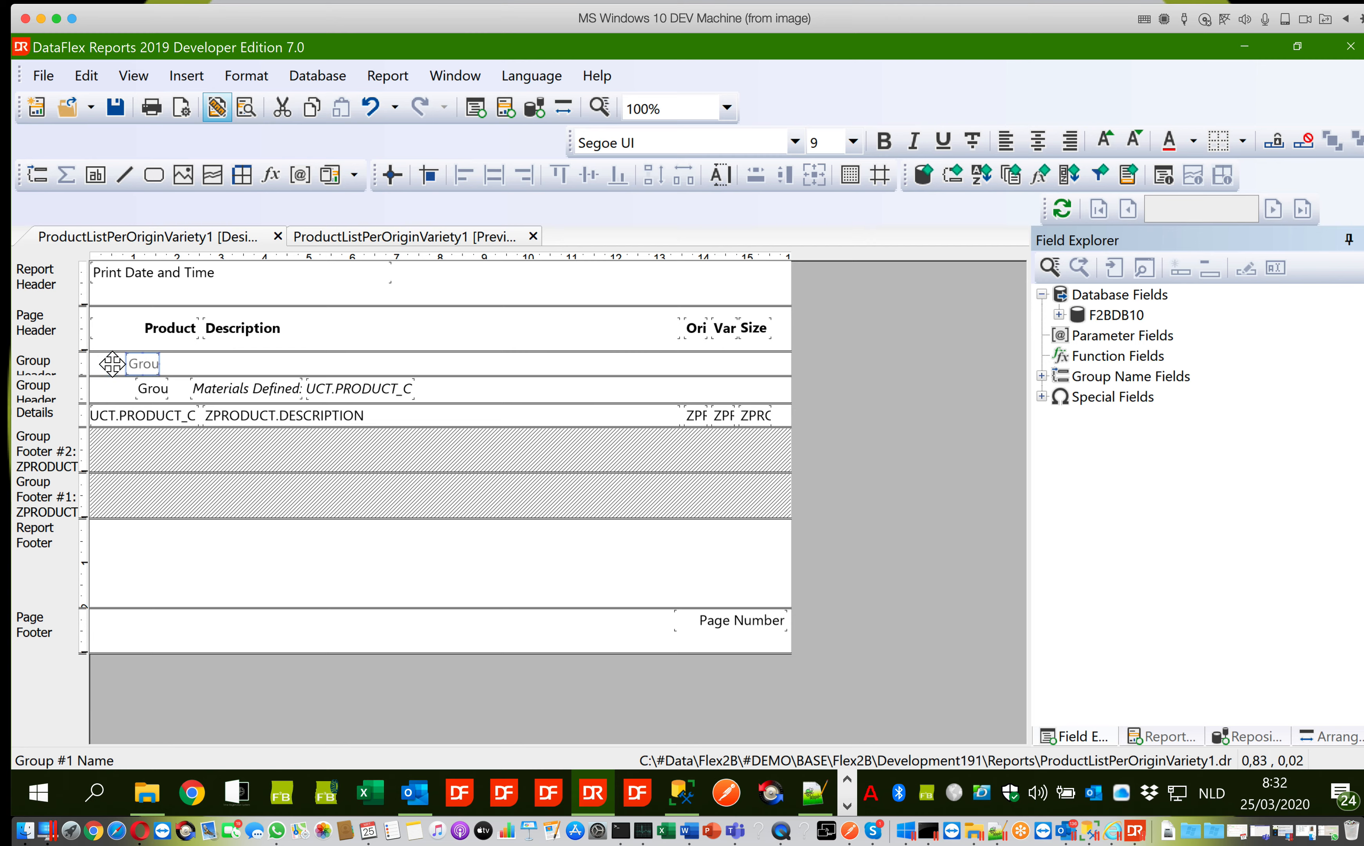
left_click(112, 364)
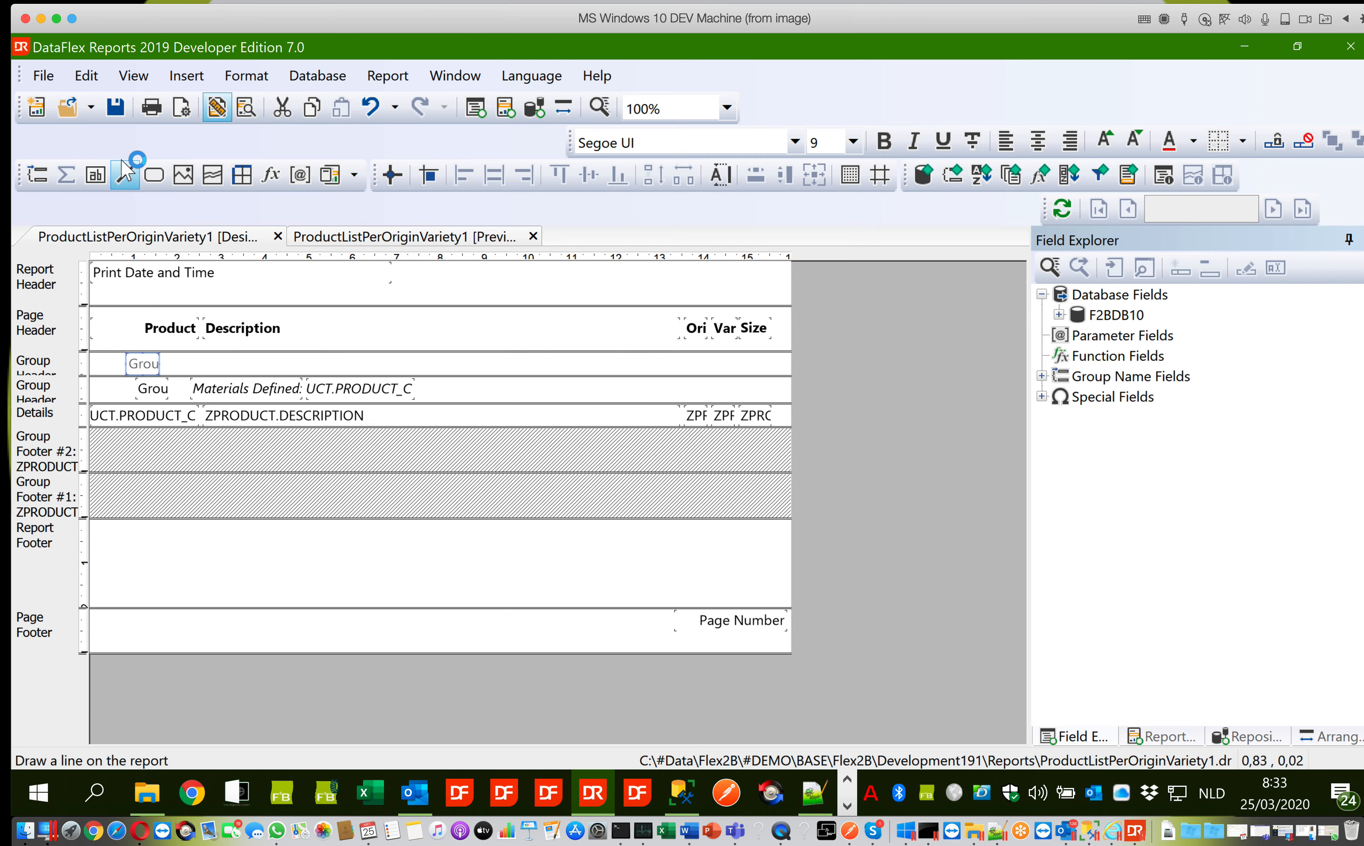
Step: Save the report and review the indented group headers in the preview before returning to the design
left_click(116, 107)
left_click(347, 239)
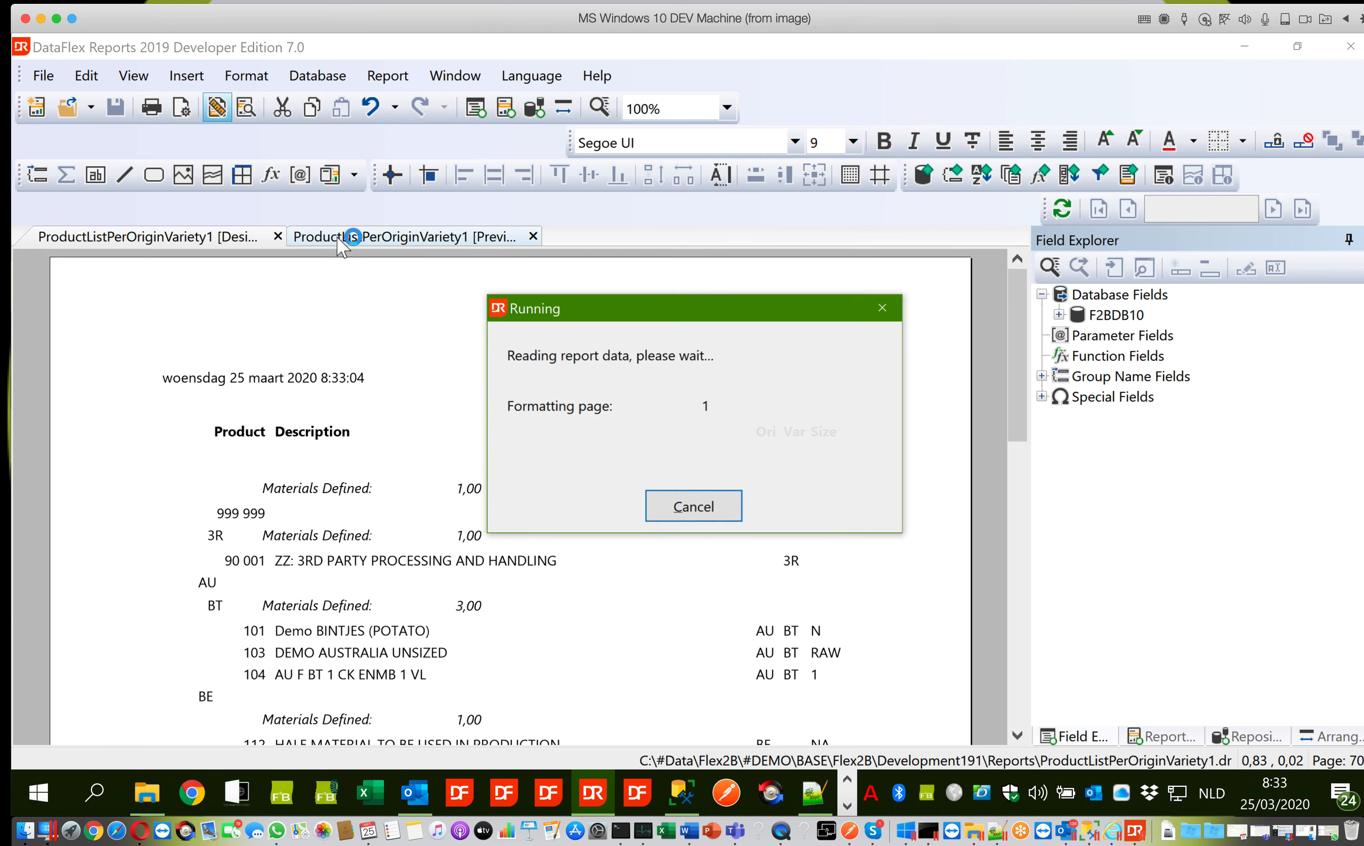
scroll(250, 526, "down", 15)
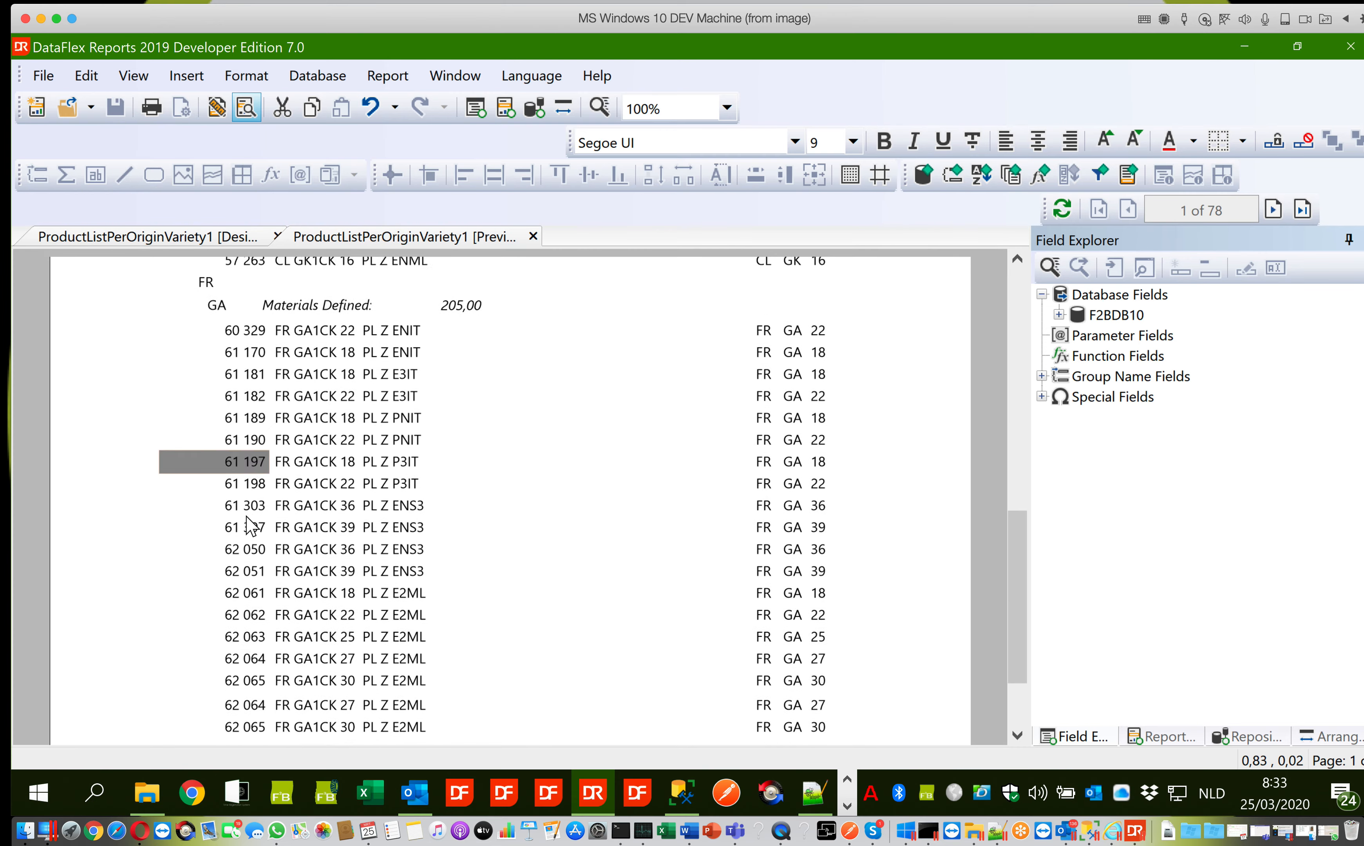
scroll(250, 526, "up", 15)
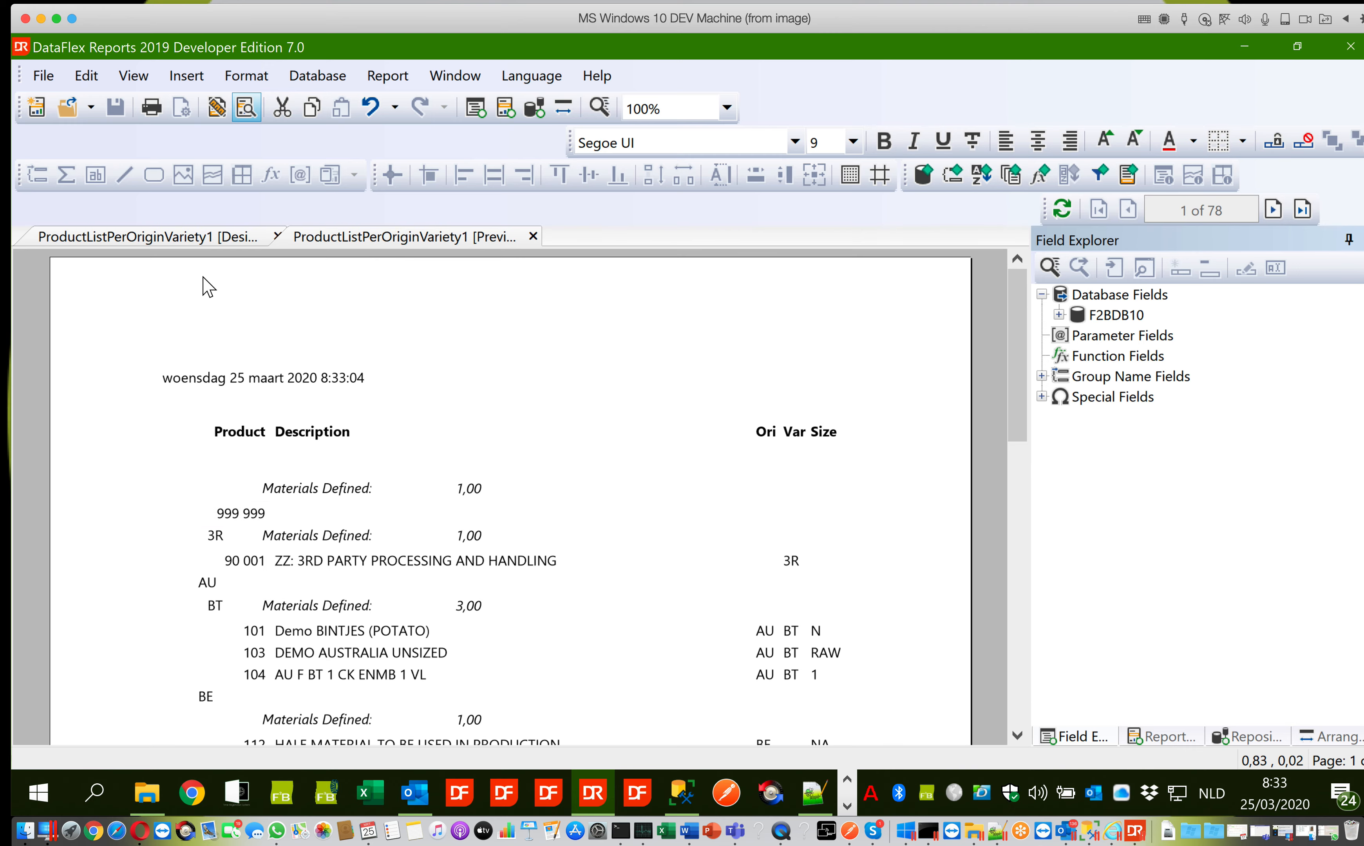
left_click(198, 240)
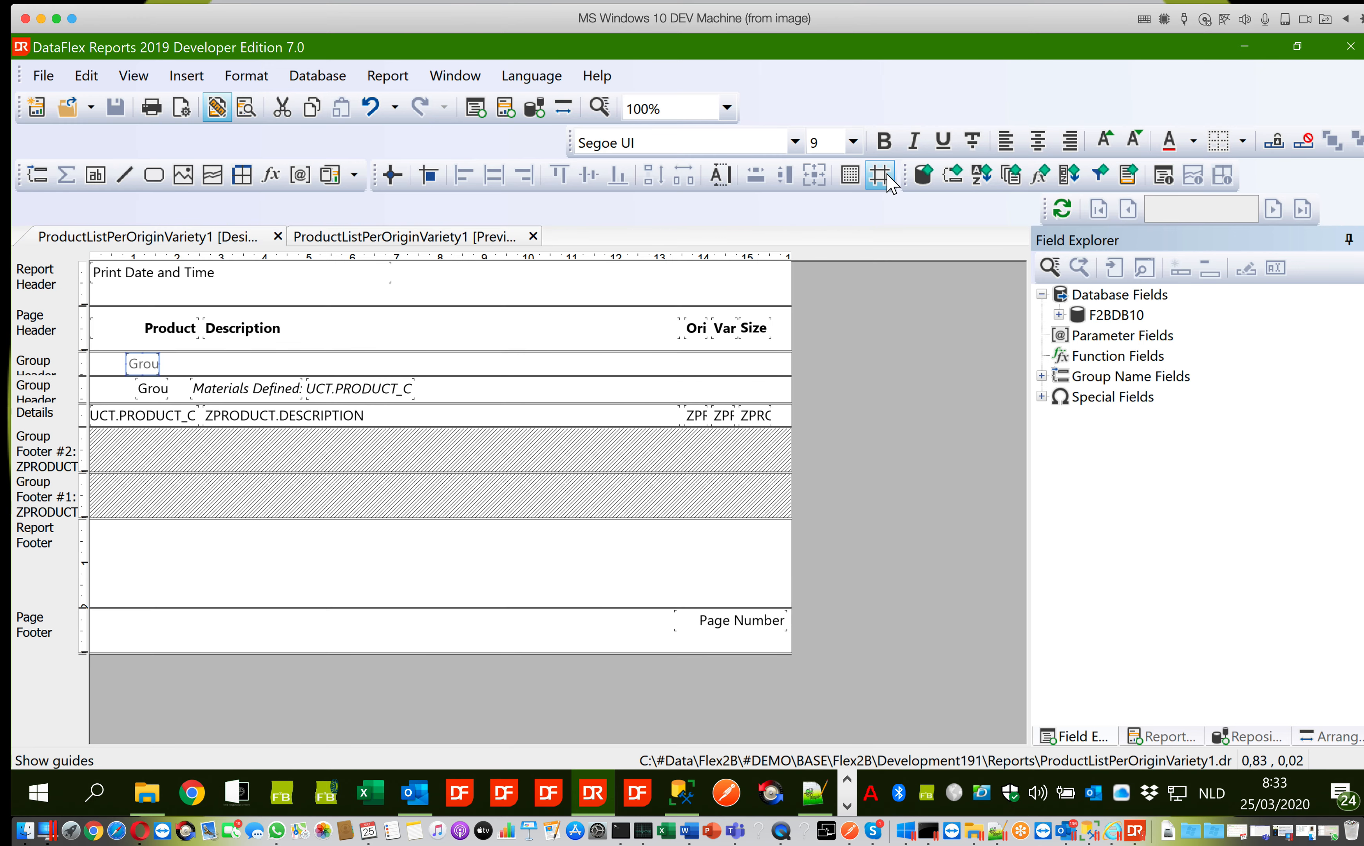
Step: Colour the Group #1 Name field red and the Group #2 Name field blue in the group headers
left_click(1194, 141)
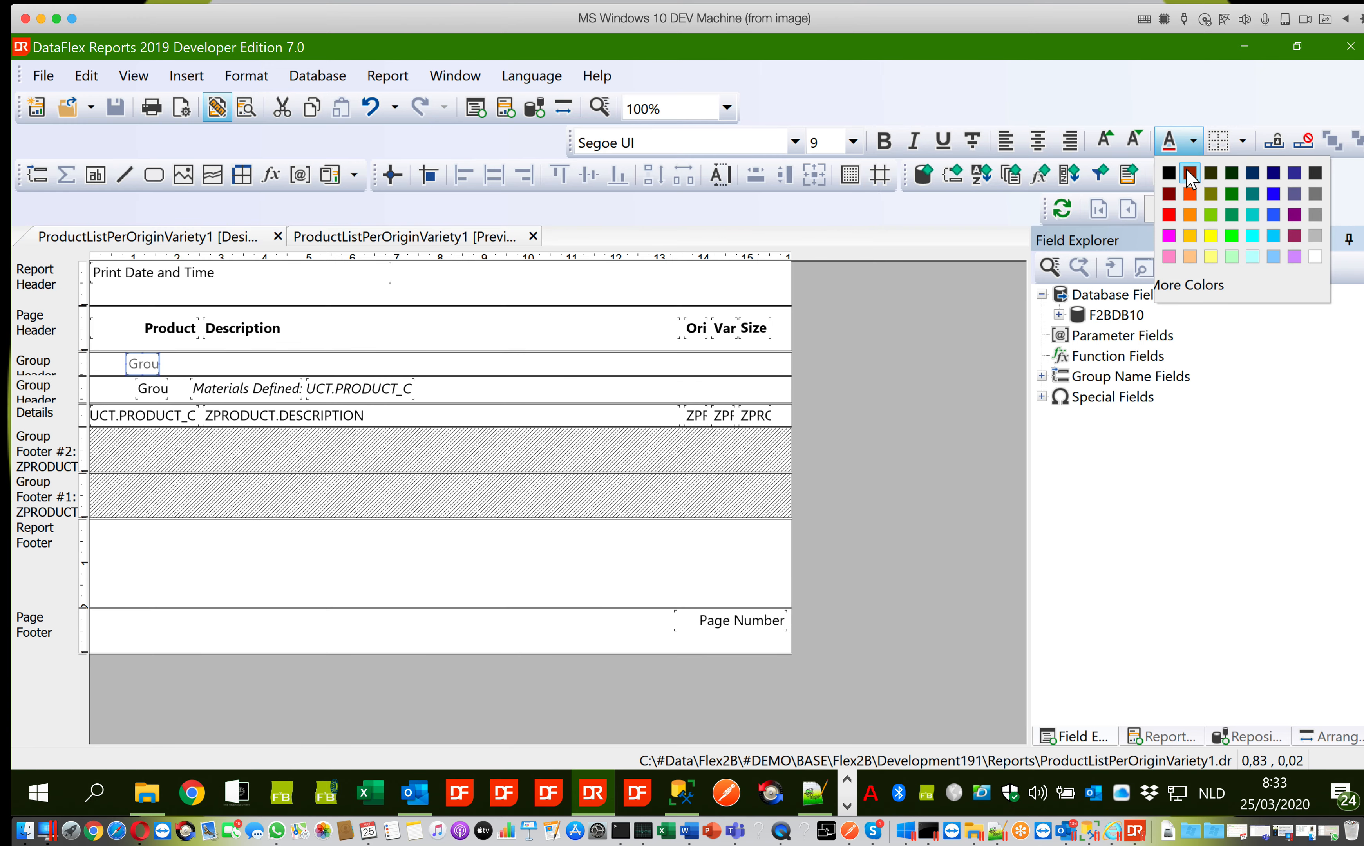
left_click(1168, 214)
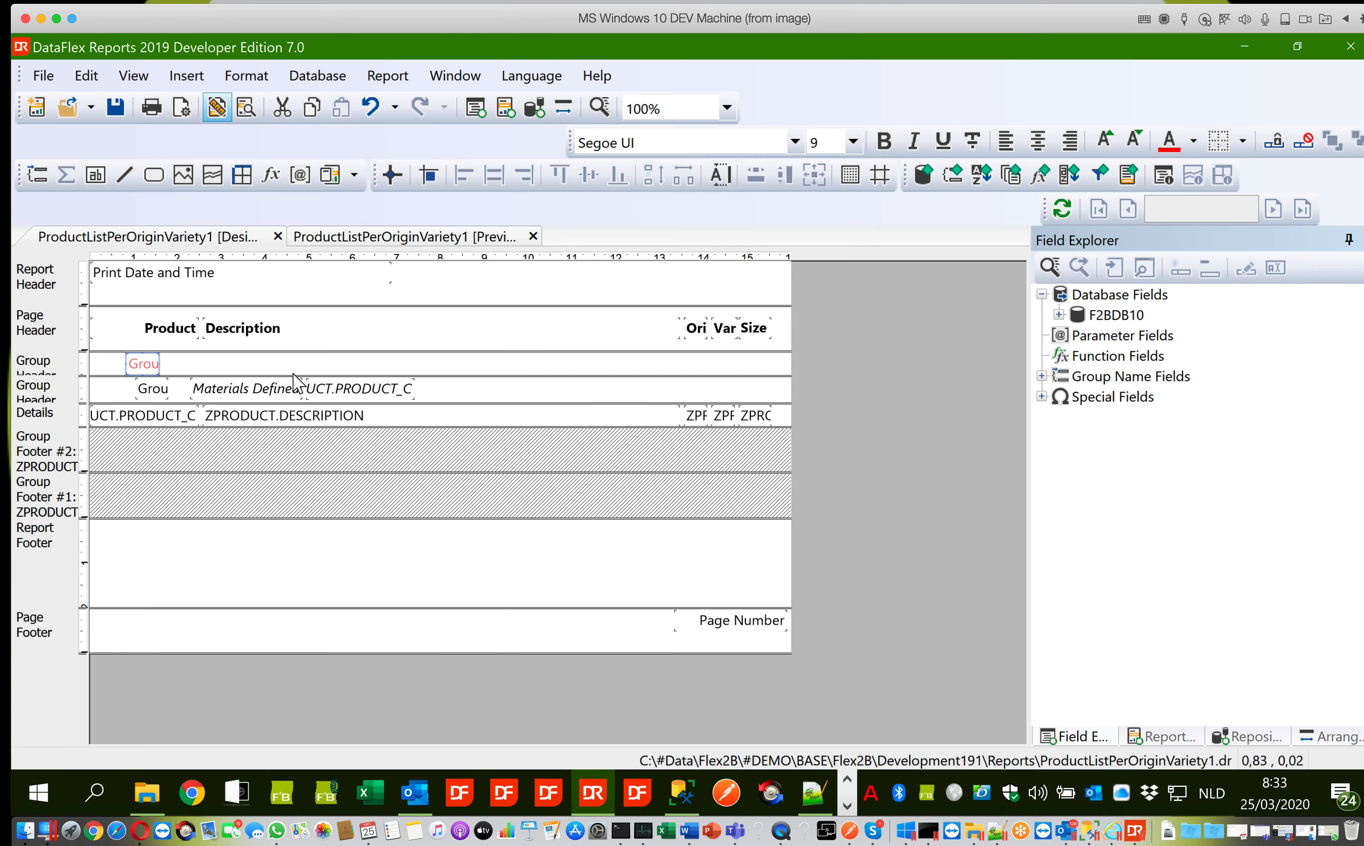
left_click(160, 393)
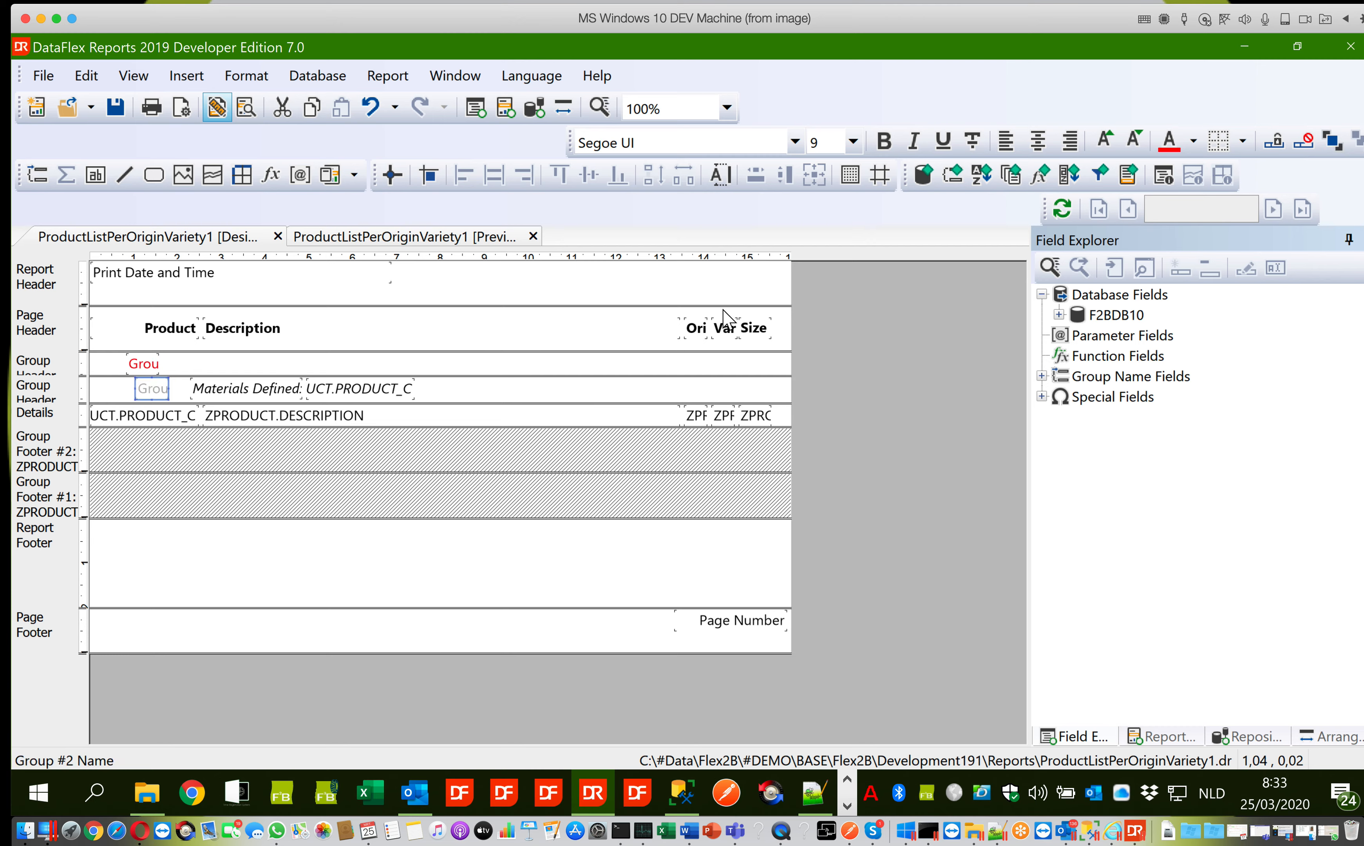
left_click(1193, 141)
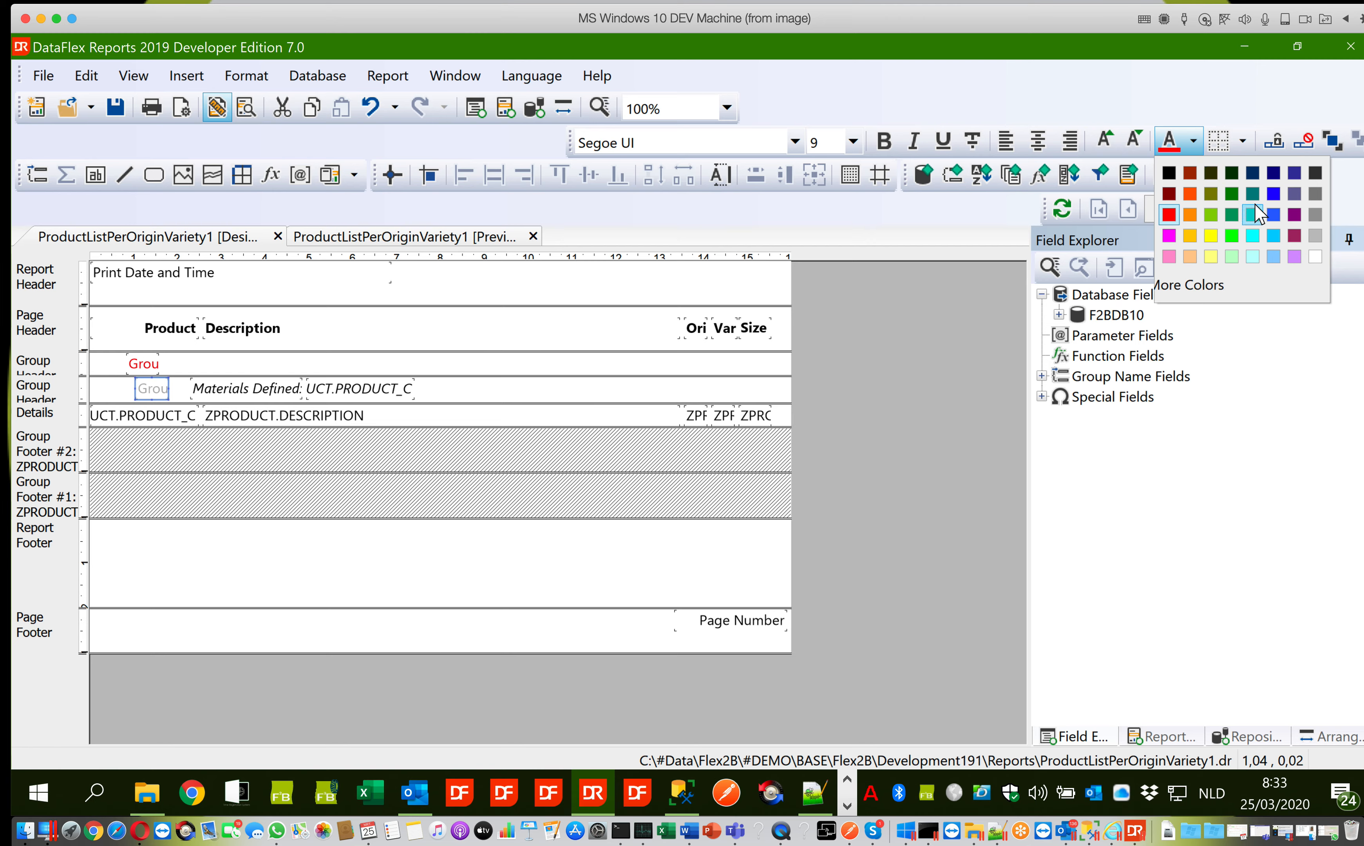
left_click(1274, 195)
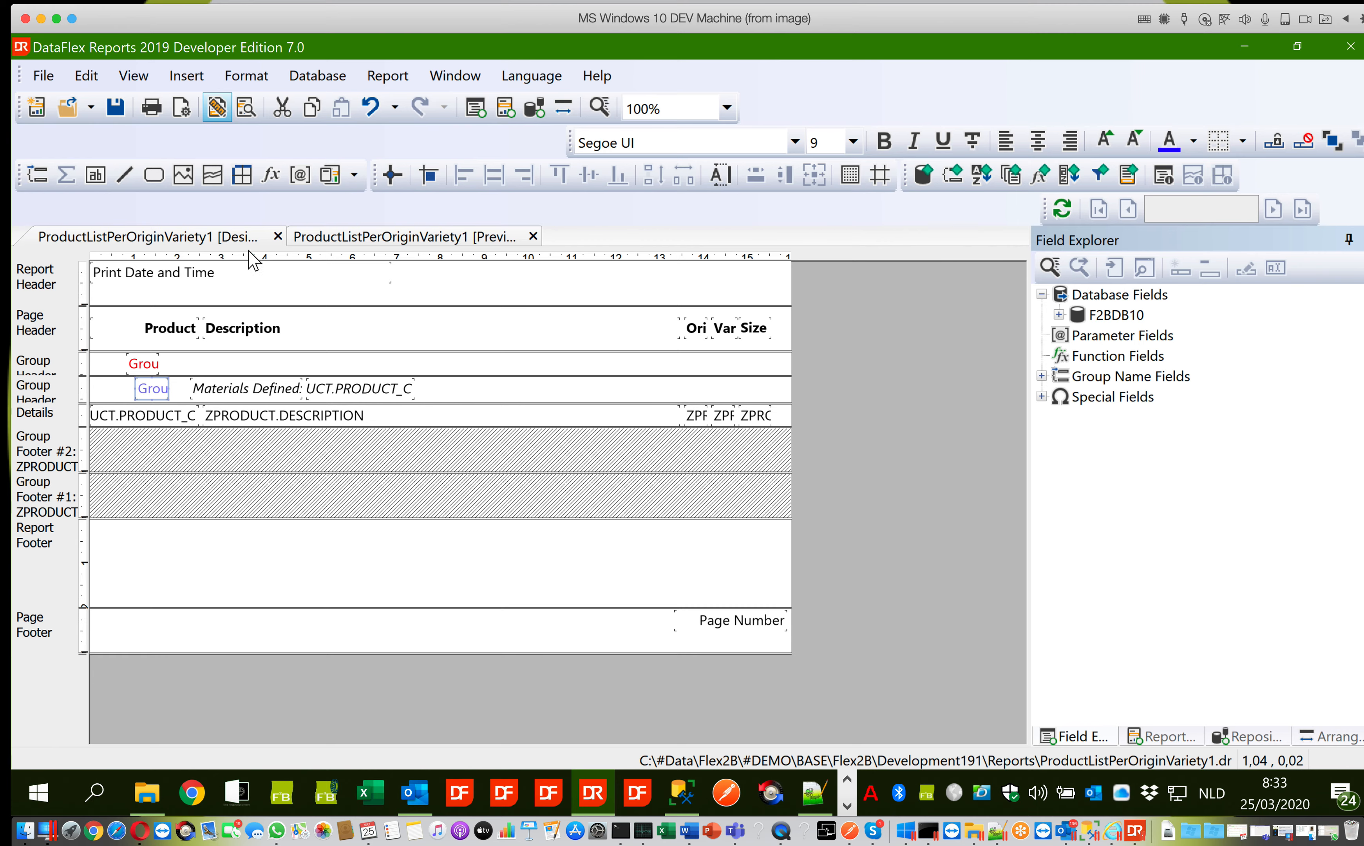
Step: Check the coloured group names in the preview and return to the design
left_click(315, 238)
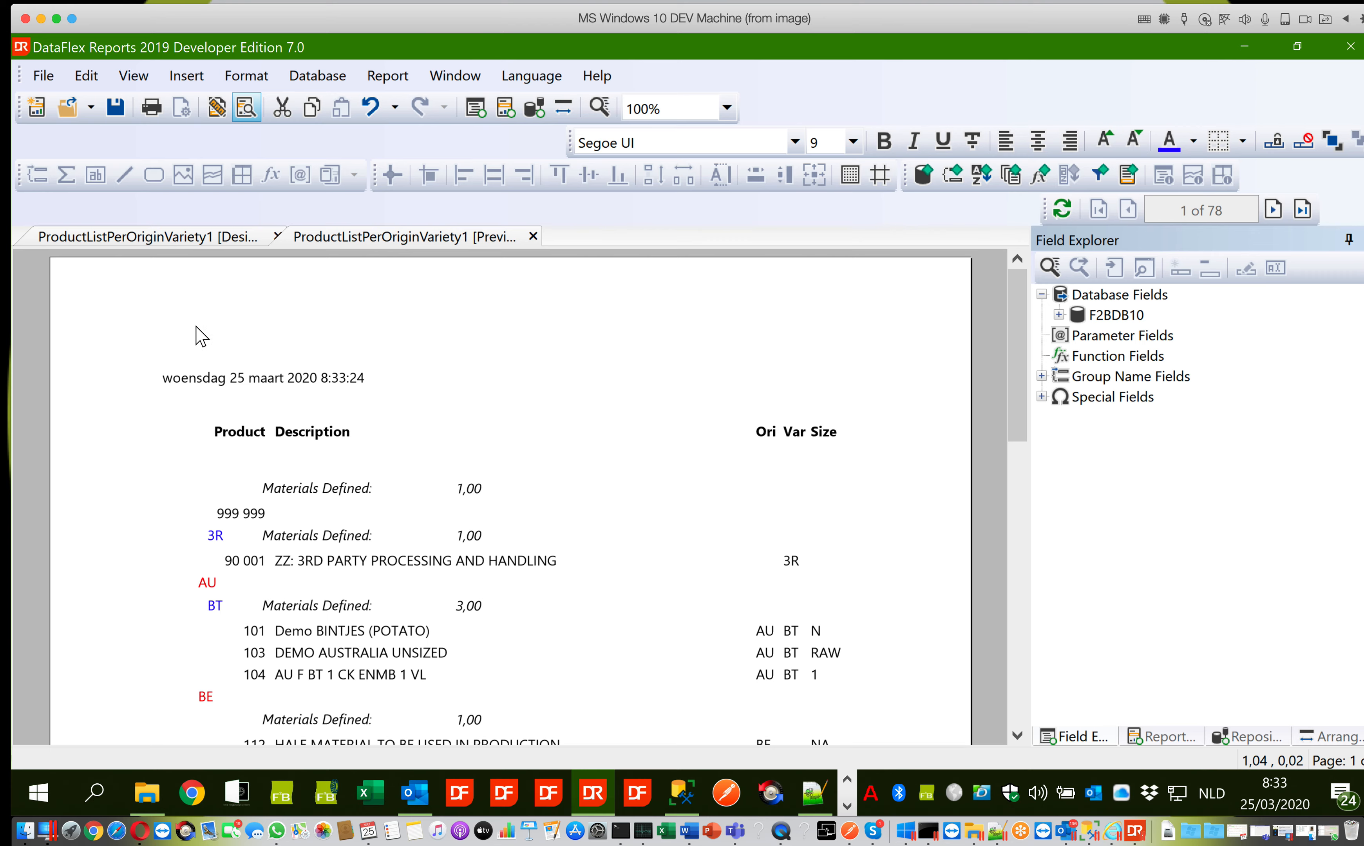
left_click(184, 241)
left_click(111, 374)
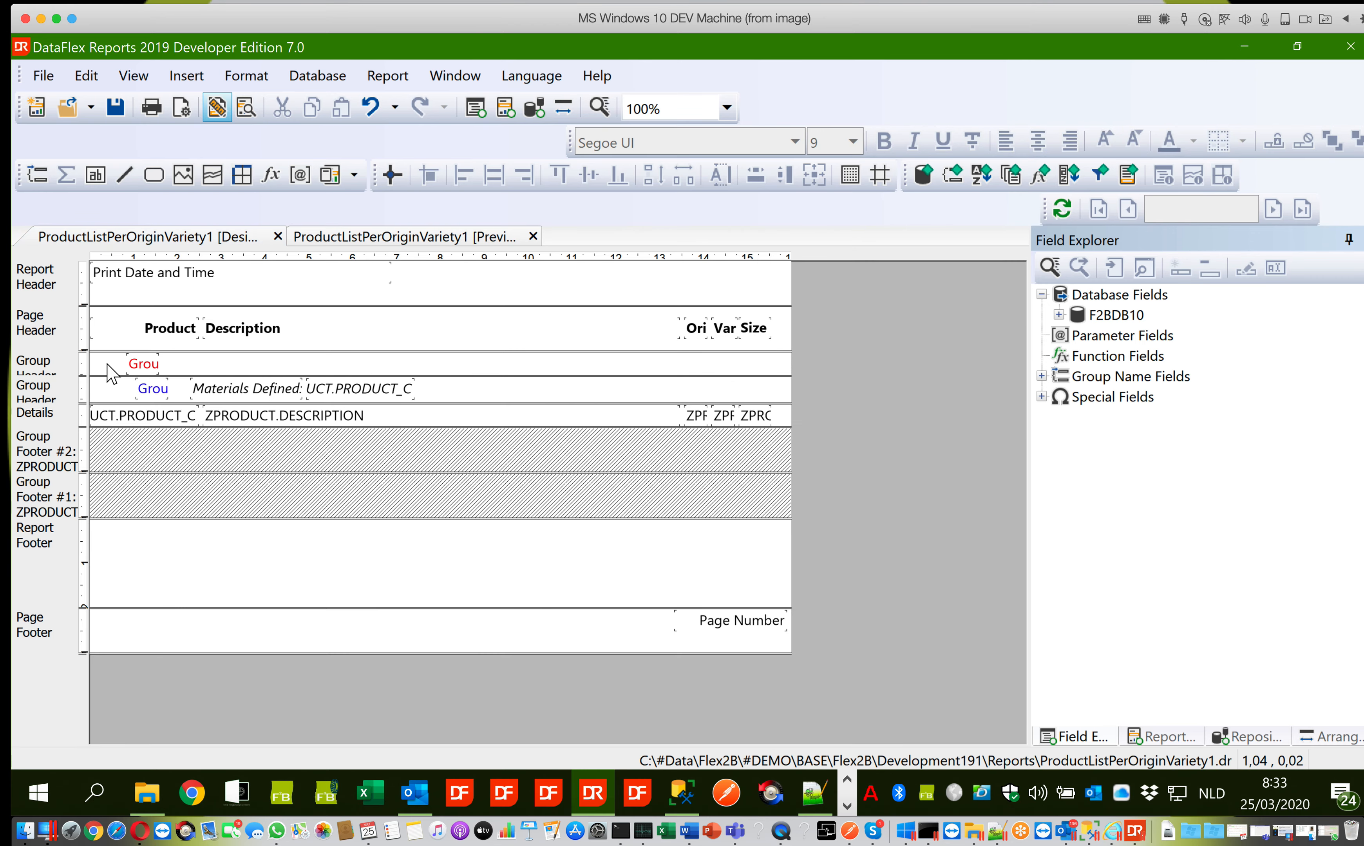
Step: Insert a text box reading "Origin:" at the start of the first group header
left_click(187, 76)
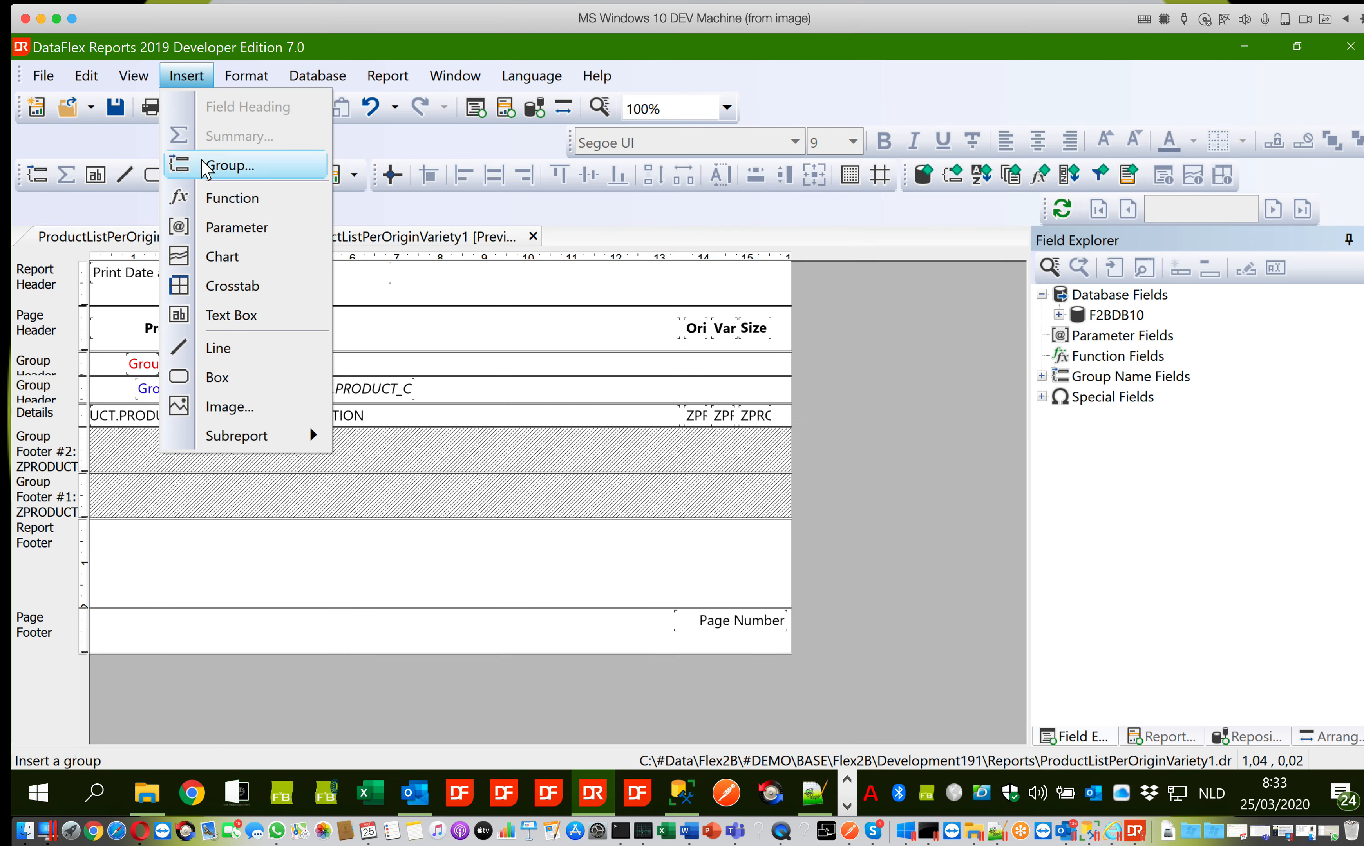
left_click(212, 314)
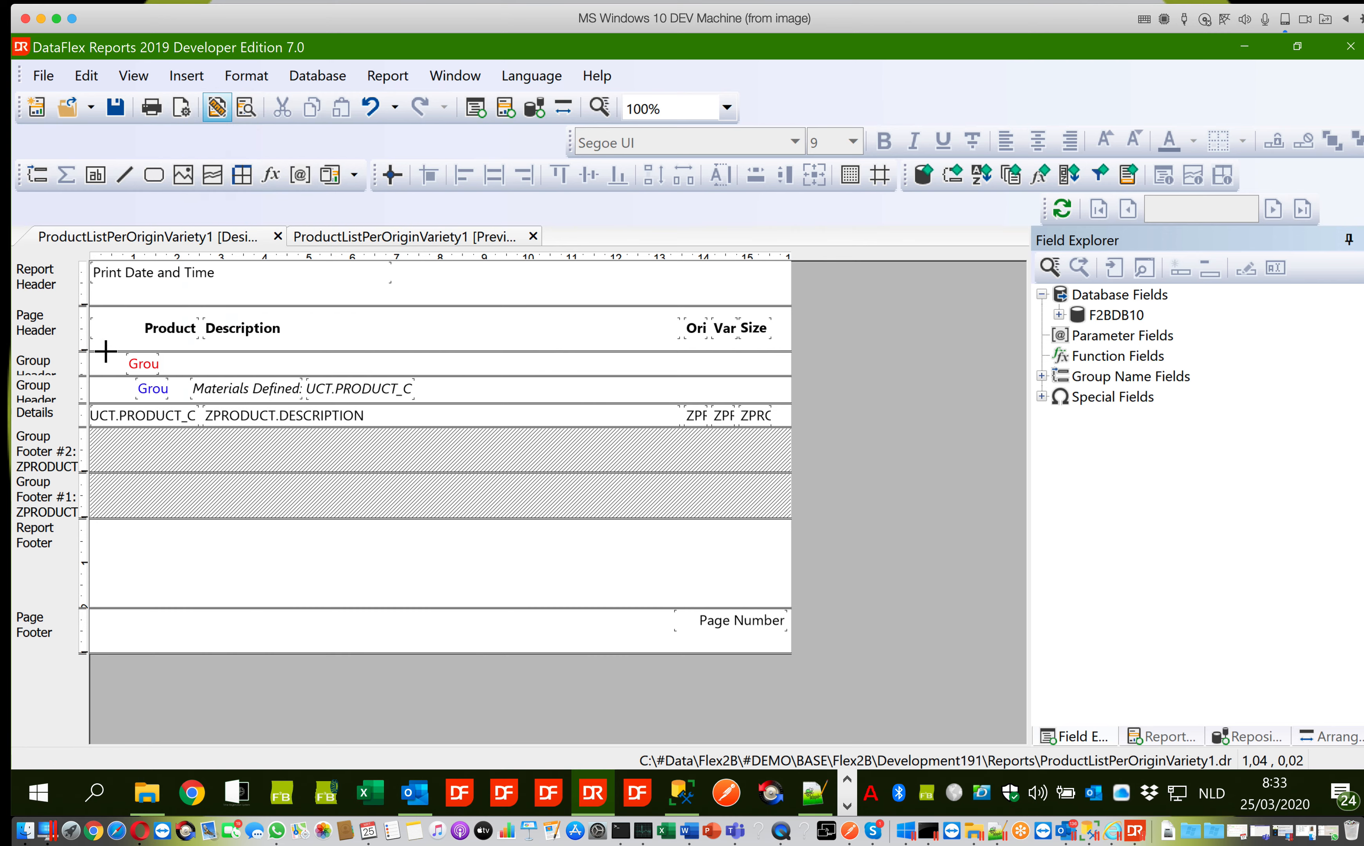
left_click(94, 354)
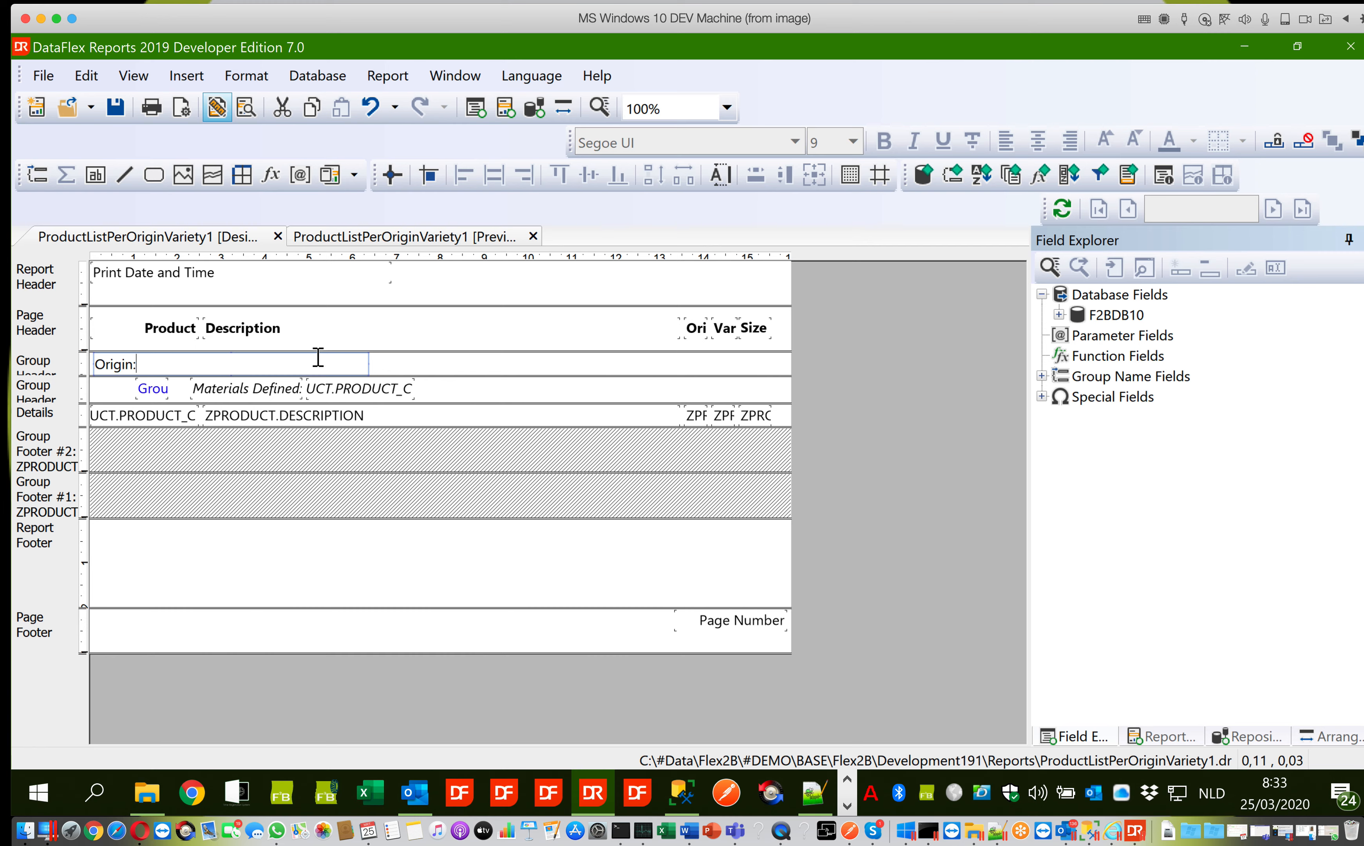
left_click(395, 363)
left_click(352, 364)
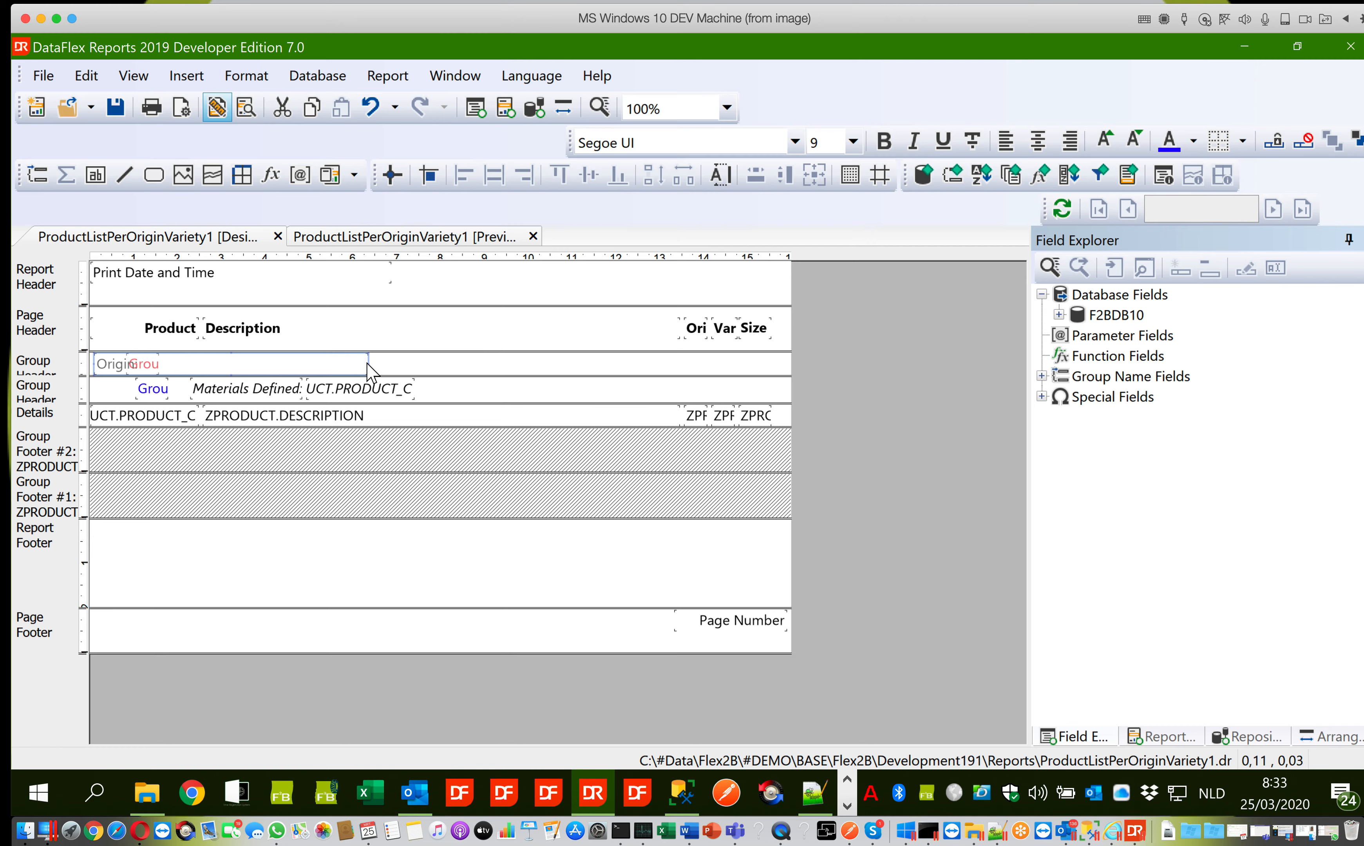
Step: Narrow the "Origin:" text box until it just fits its text
left_click(368, 361)
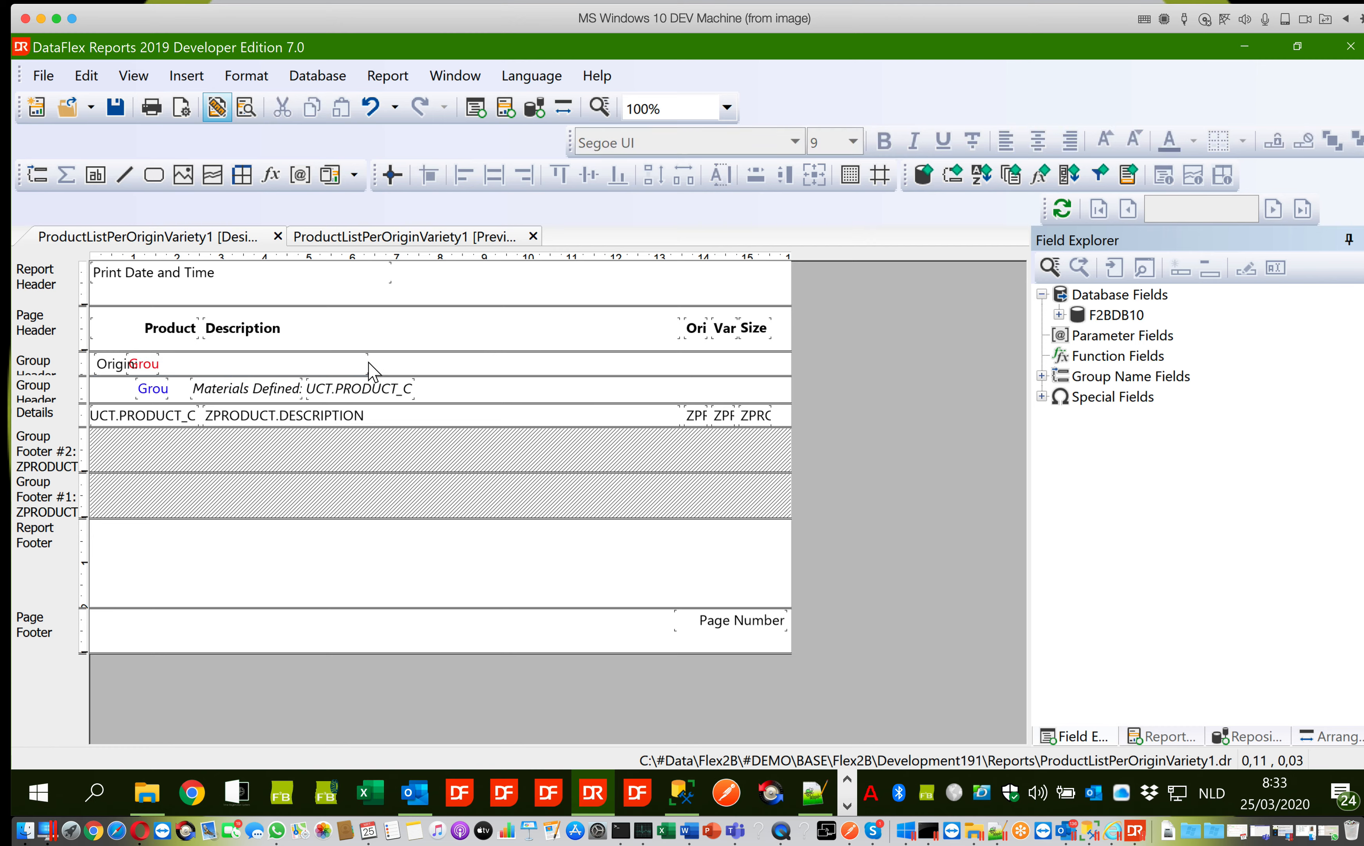
left_click(366, 363)
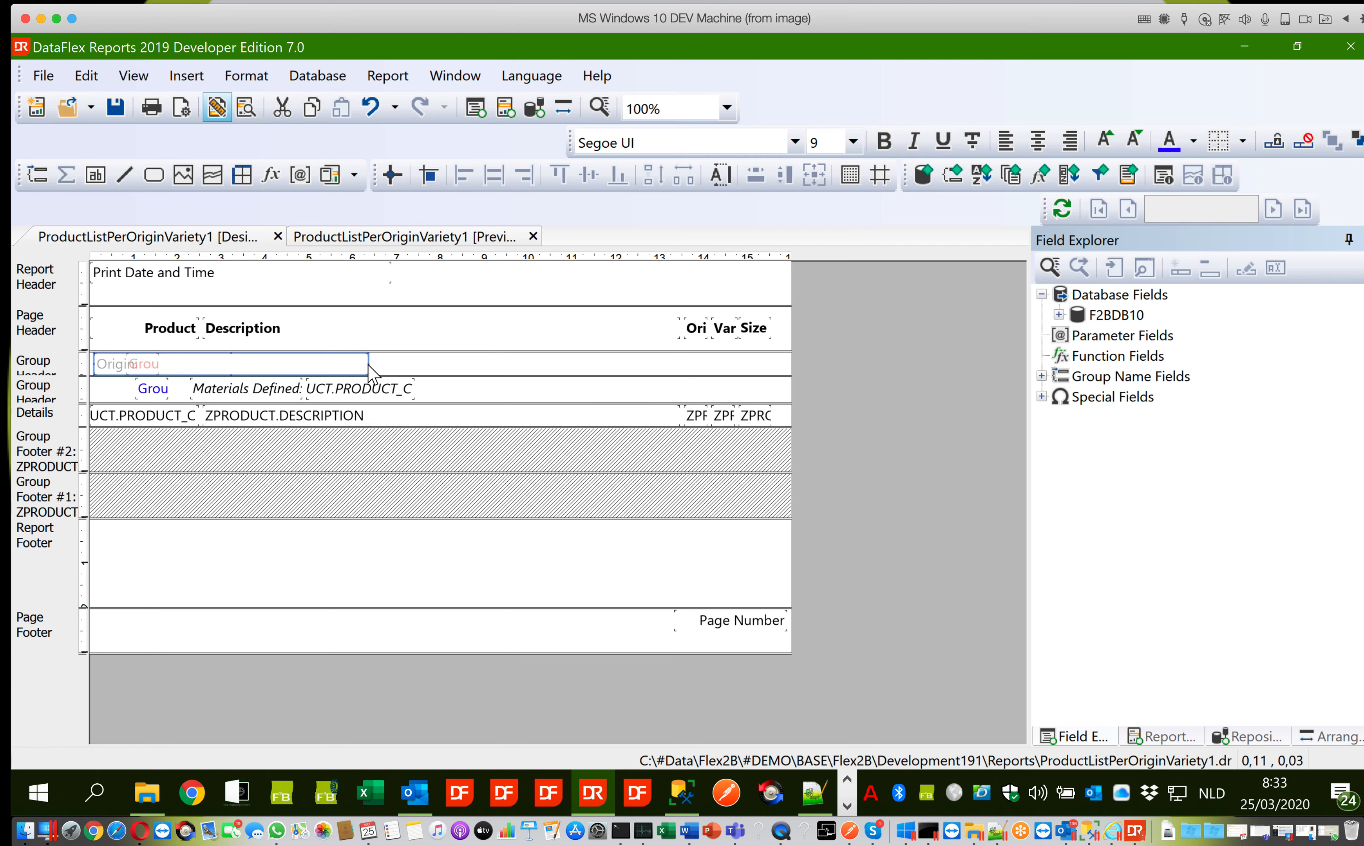
left_click(367, 364)
left_click(358, 364)
left_click(366, 363)
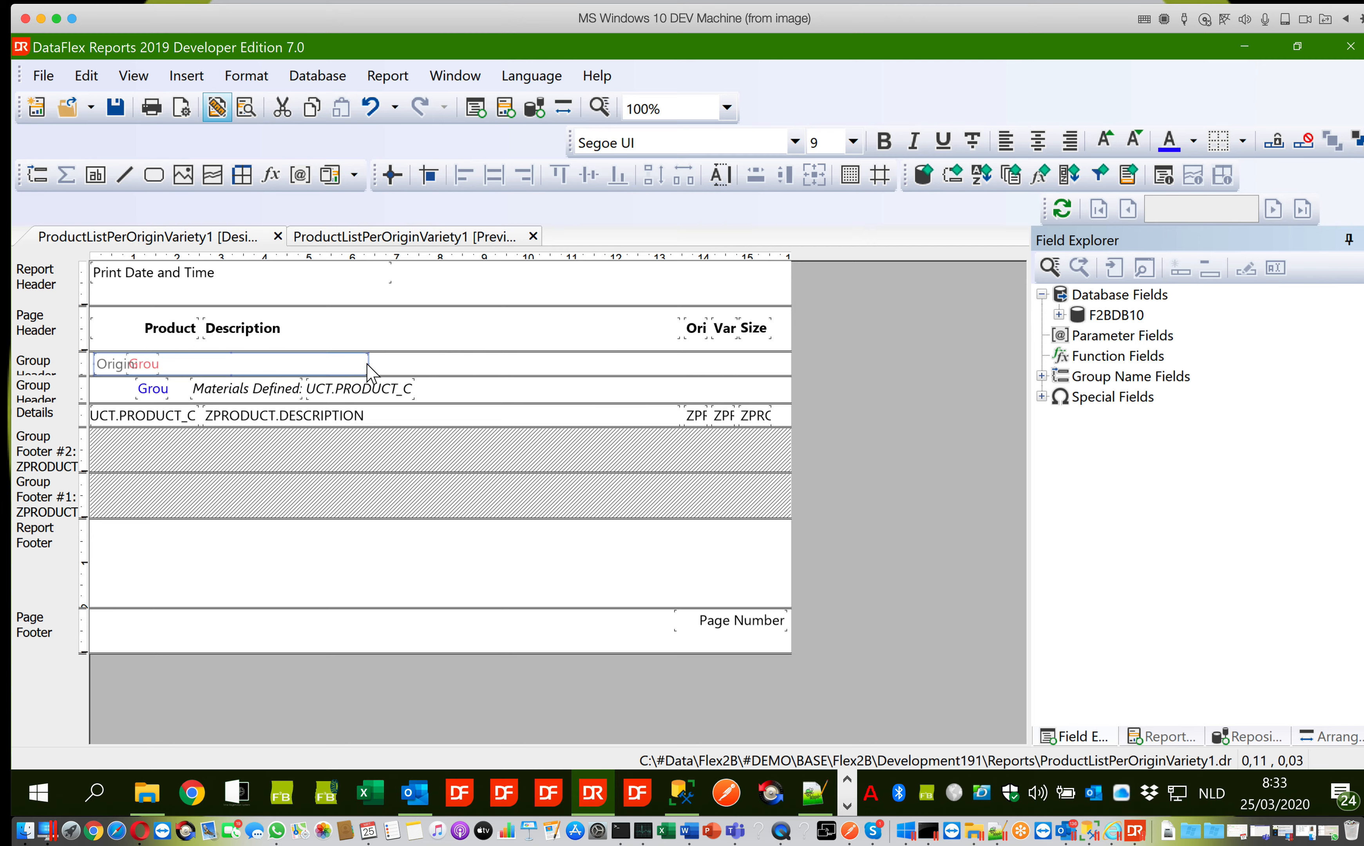
left_click_drag(368, 363, 148, 357)
Step: Nudge the Group #1 Name field right so it sits directly after the "Origin:" label
left_click(157, 365)
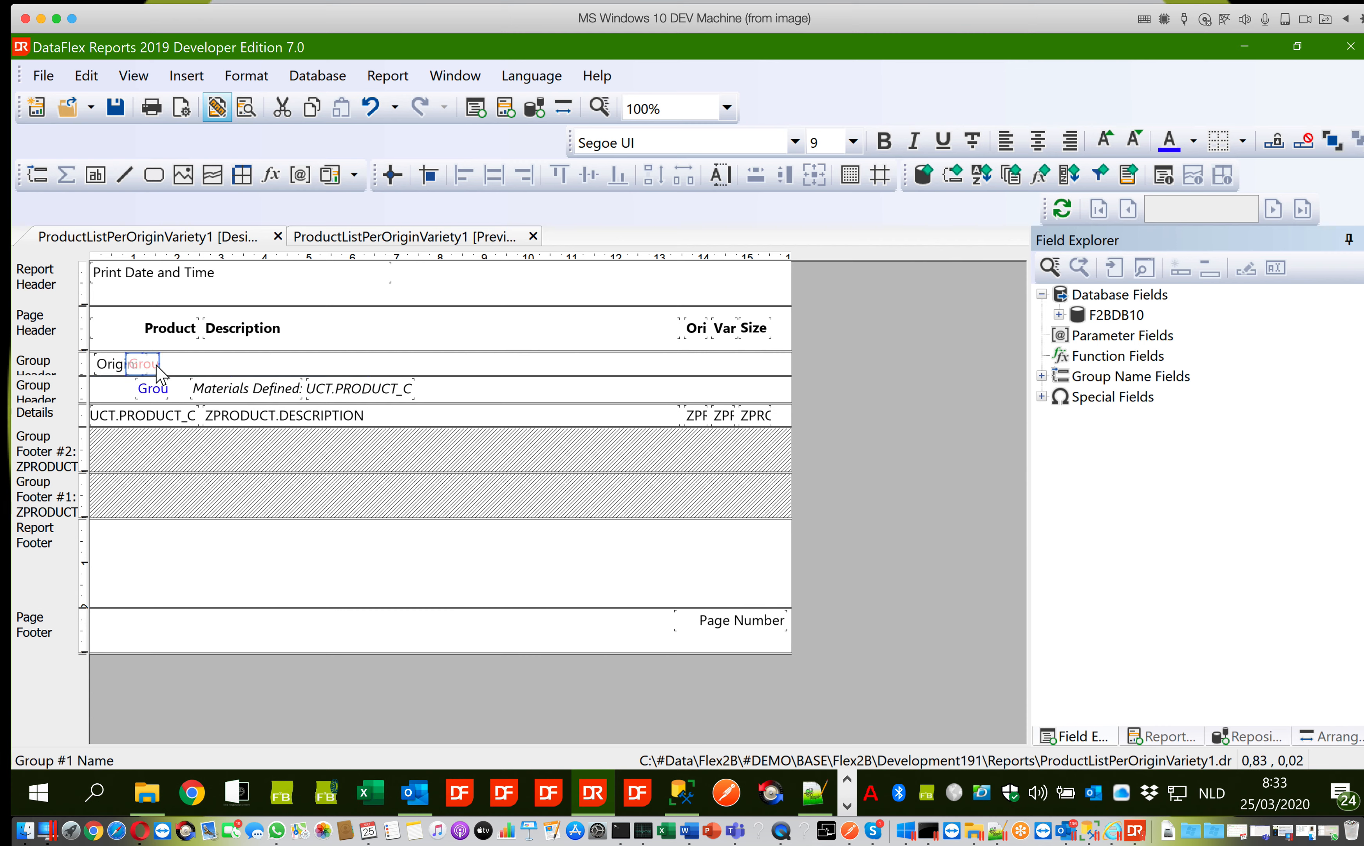
key("Right")
key("Right")
key("Right")
key("Right")
key("Right")
key("Right")
key("Right")
key("Right")
key("Right")
Step: Colour the "Origin:" label red to match the origin group name
left_click(132, 364)
left_click(1195, 150)
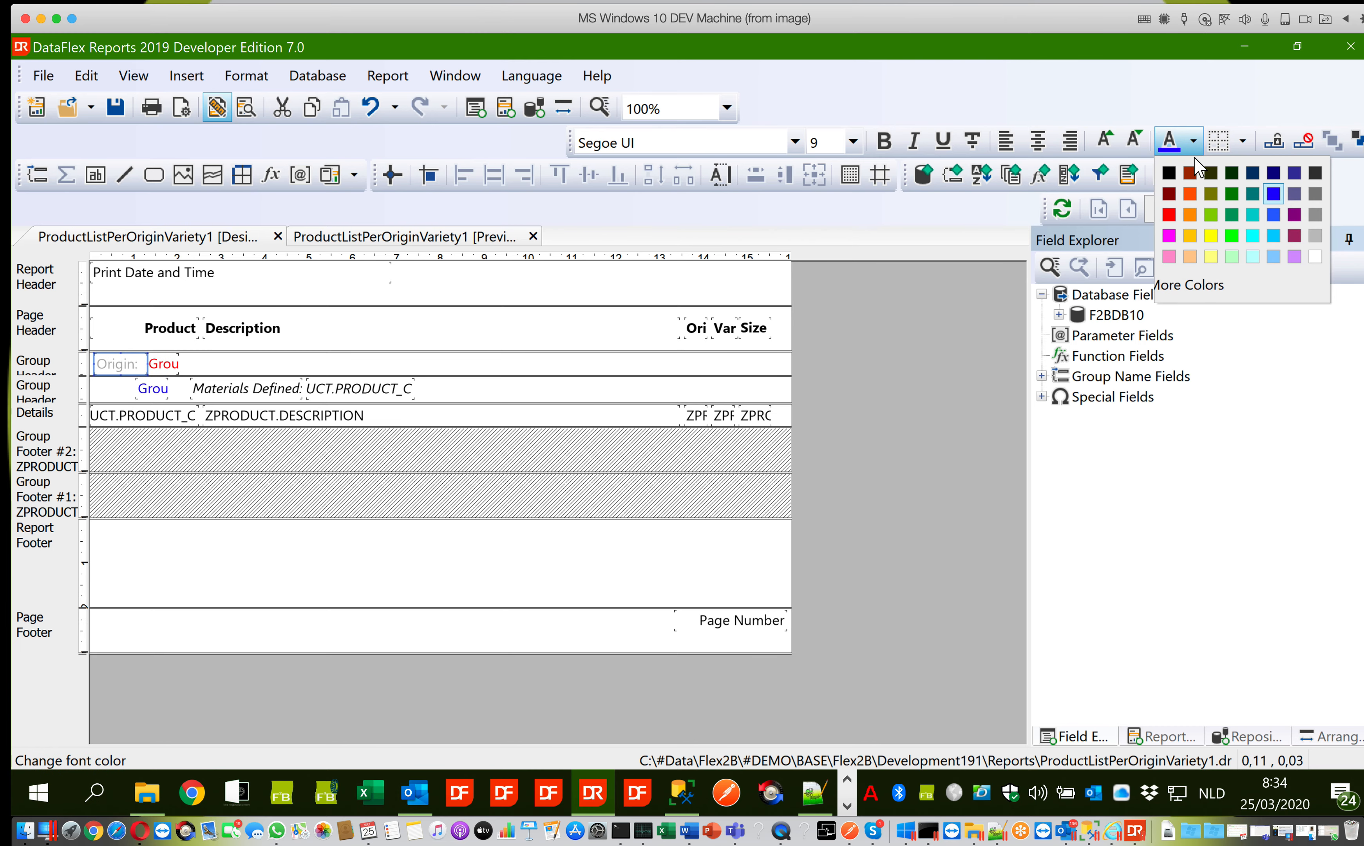
left_click(1168, 206)
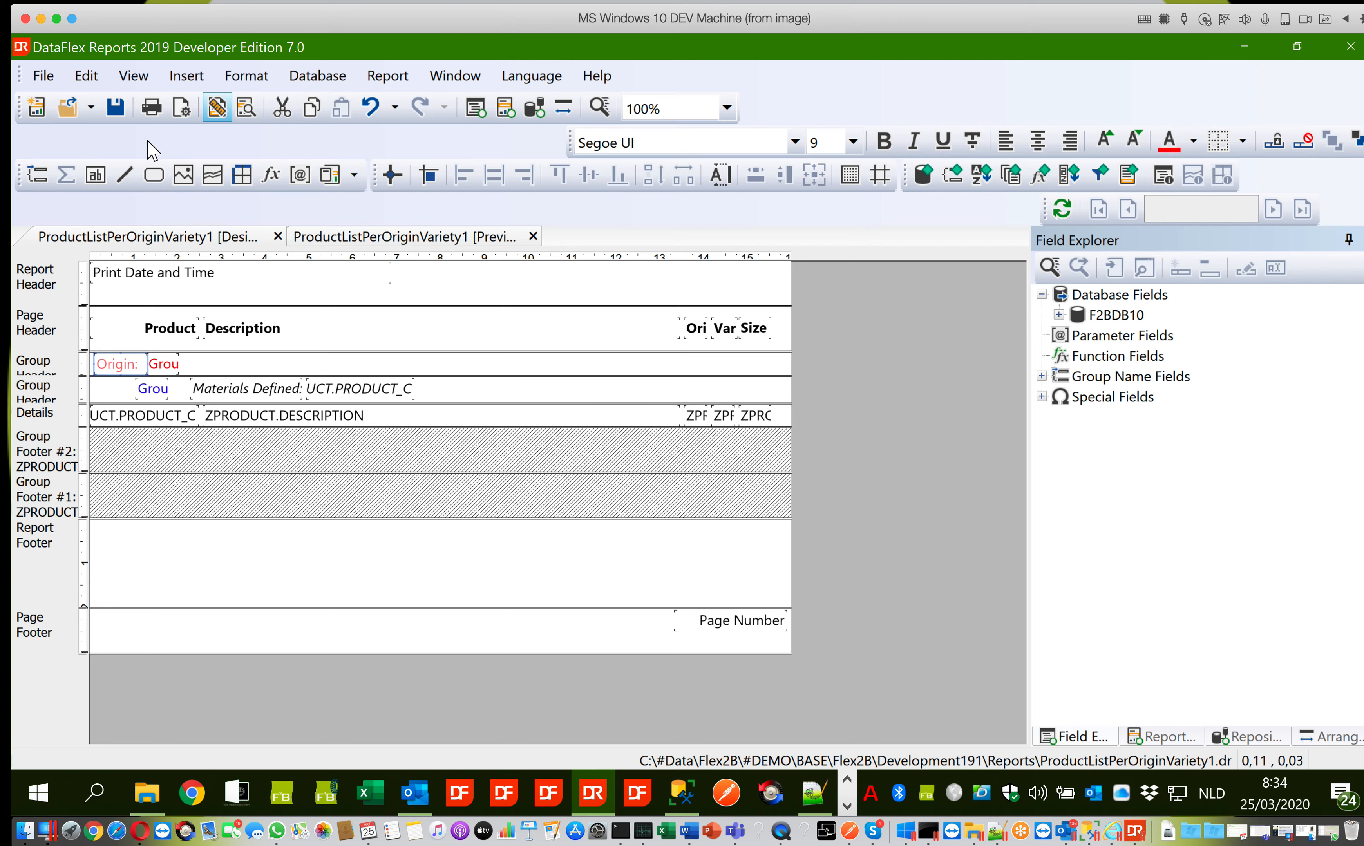
Step: Insert a text box reading "Variety:" at the start of the second group header and narrow it to its text
left_click(179, 84)
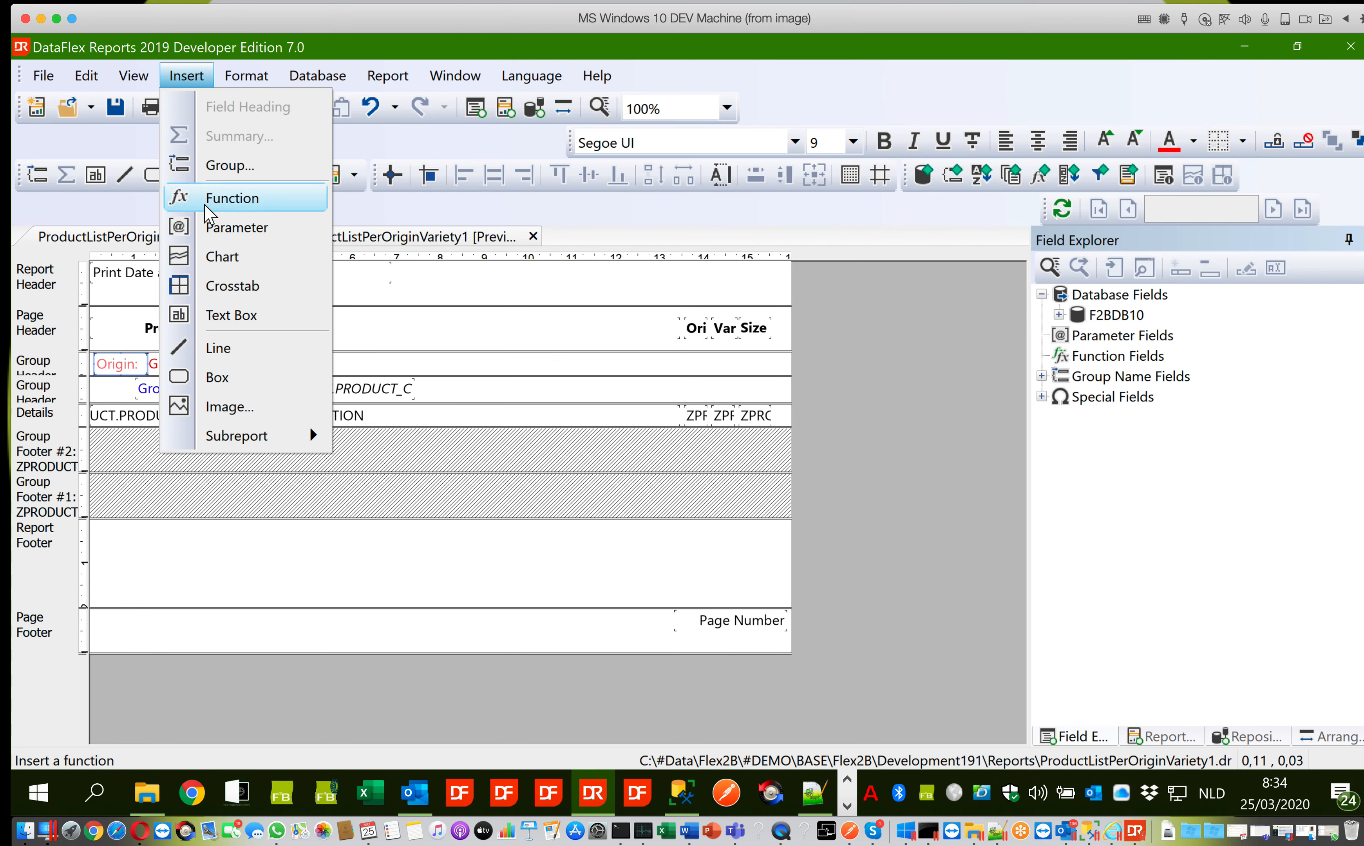
left_click(227, 315)
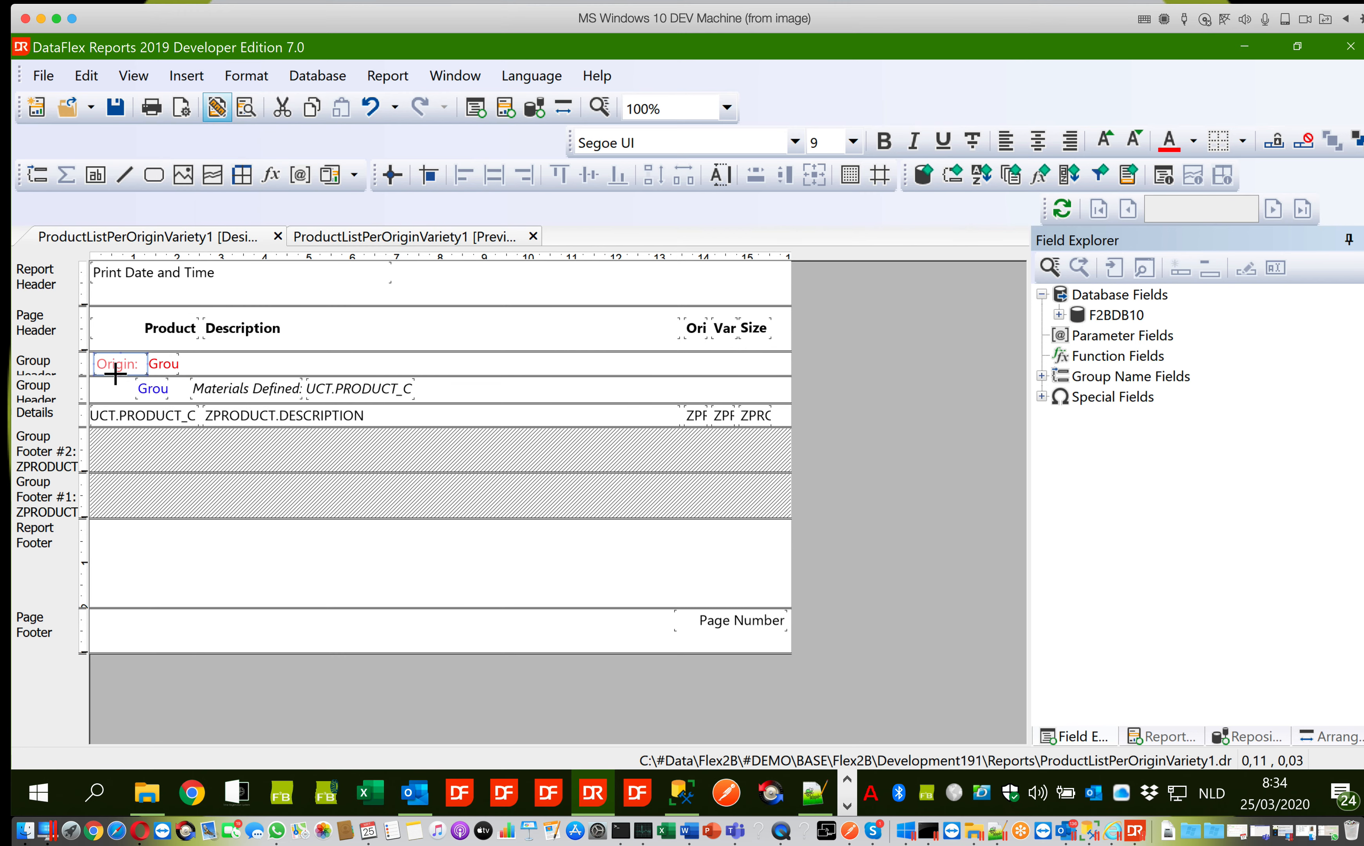
left_click(93, 379)
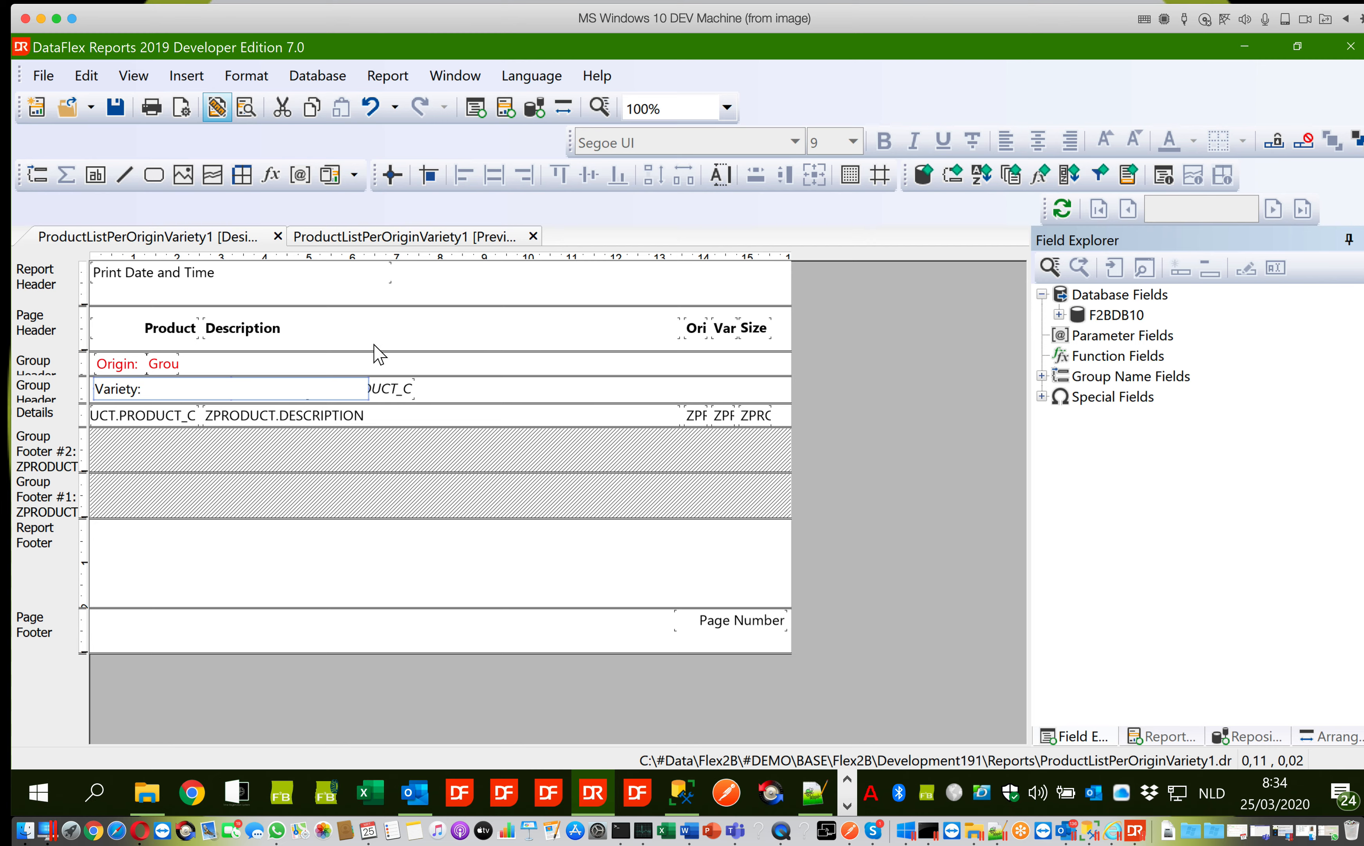
key("Escape")
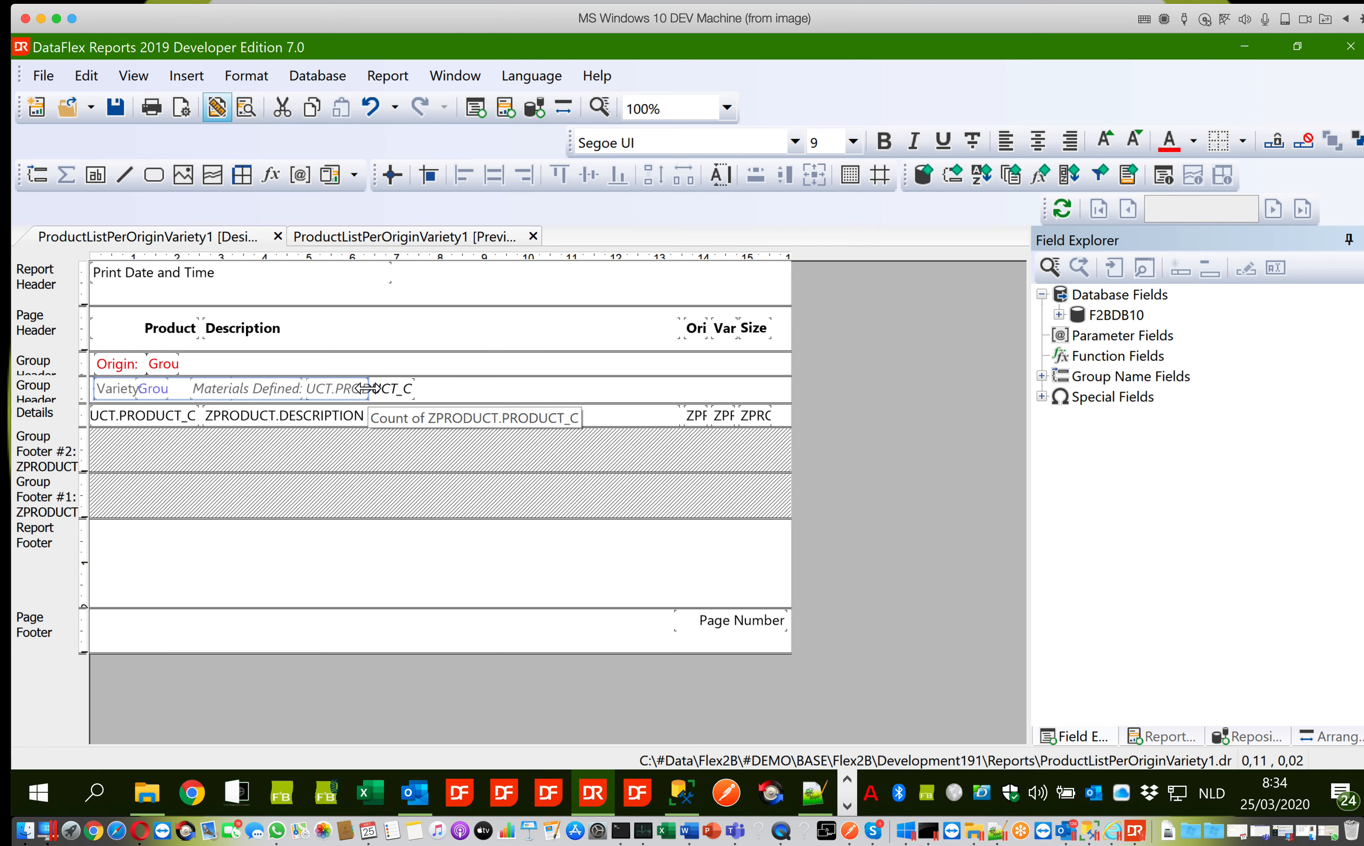
left_click_drag(367, 388, 140, 403)
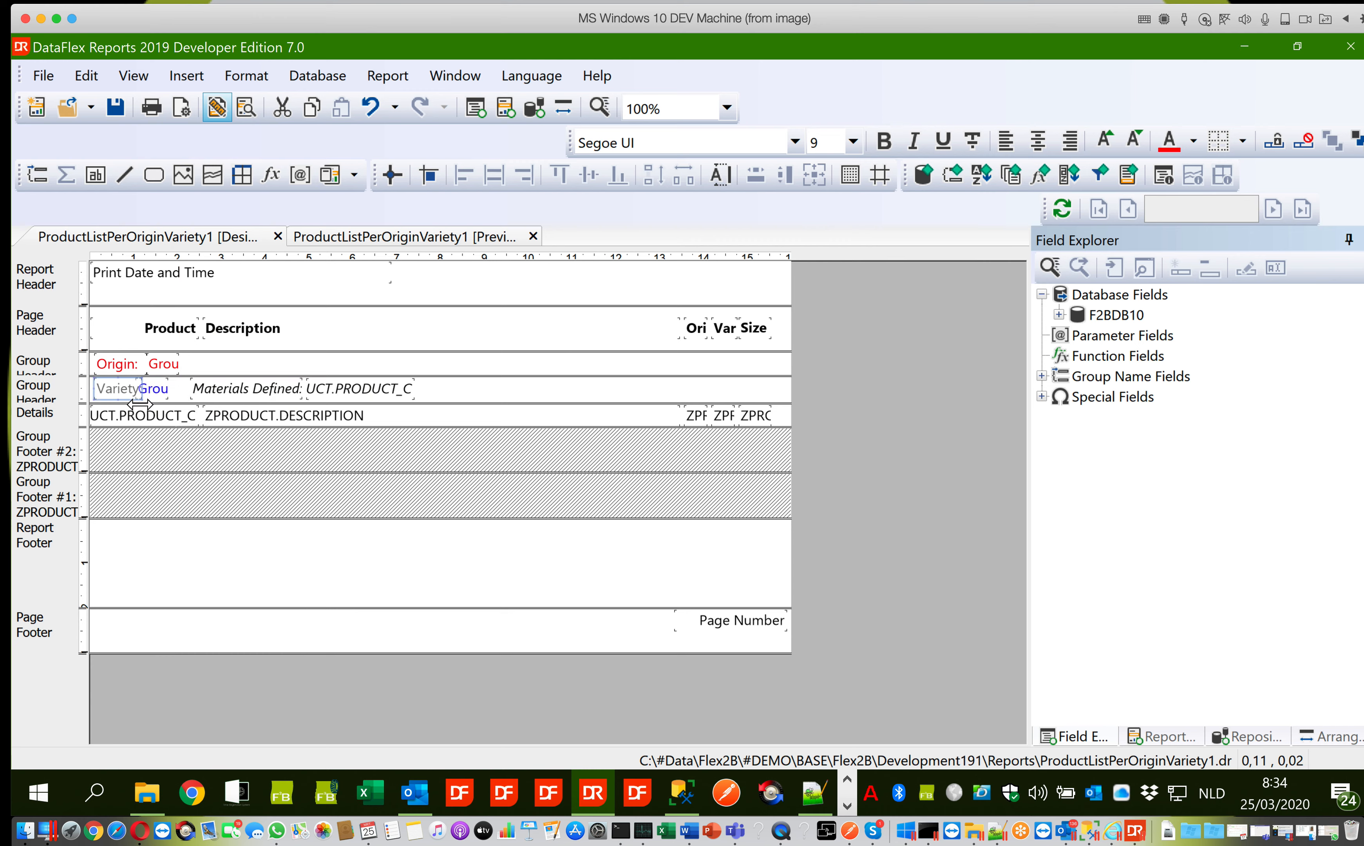
Step: Nudge the Group #2 Name field right to horizontal position 1,29, directly after the "Variety:" label
left_click(161, 397)
key("Right")
key("Right")
key("Right")
key("Right")
key("Right")
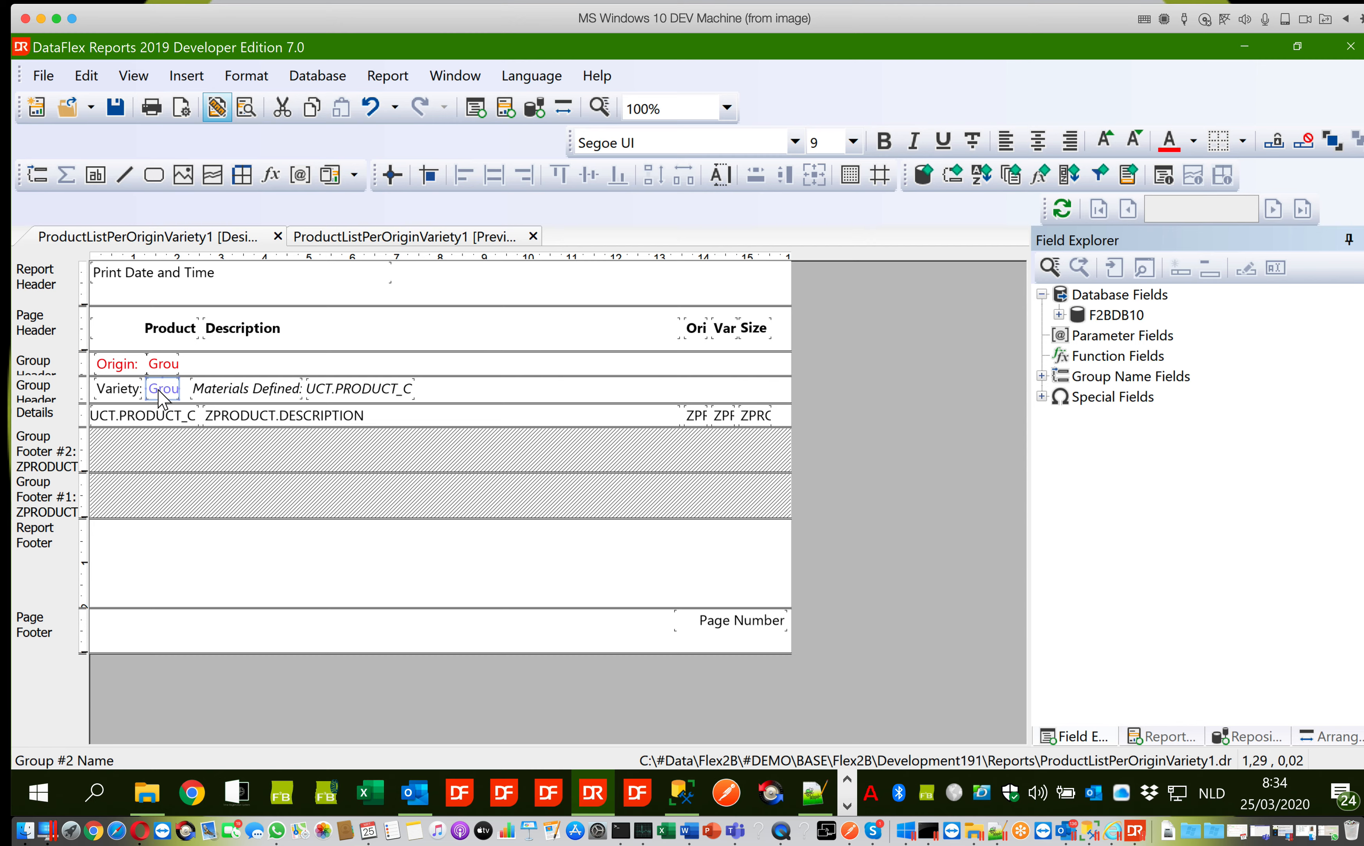
Step: Colour the "Variety:" label blue to match the variety group name
left_click(134, 393)
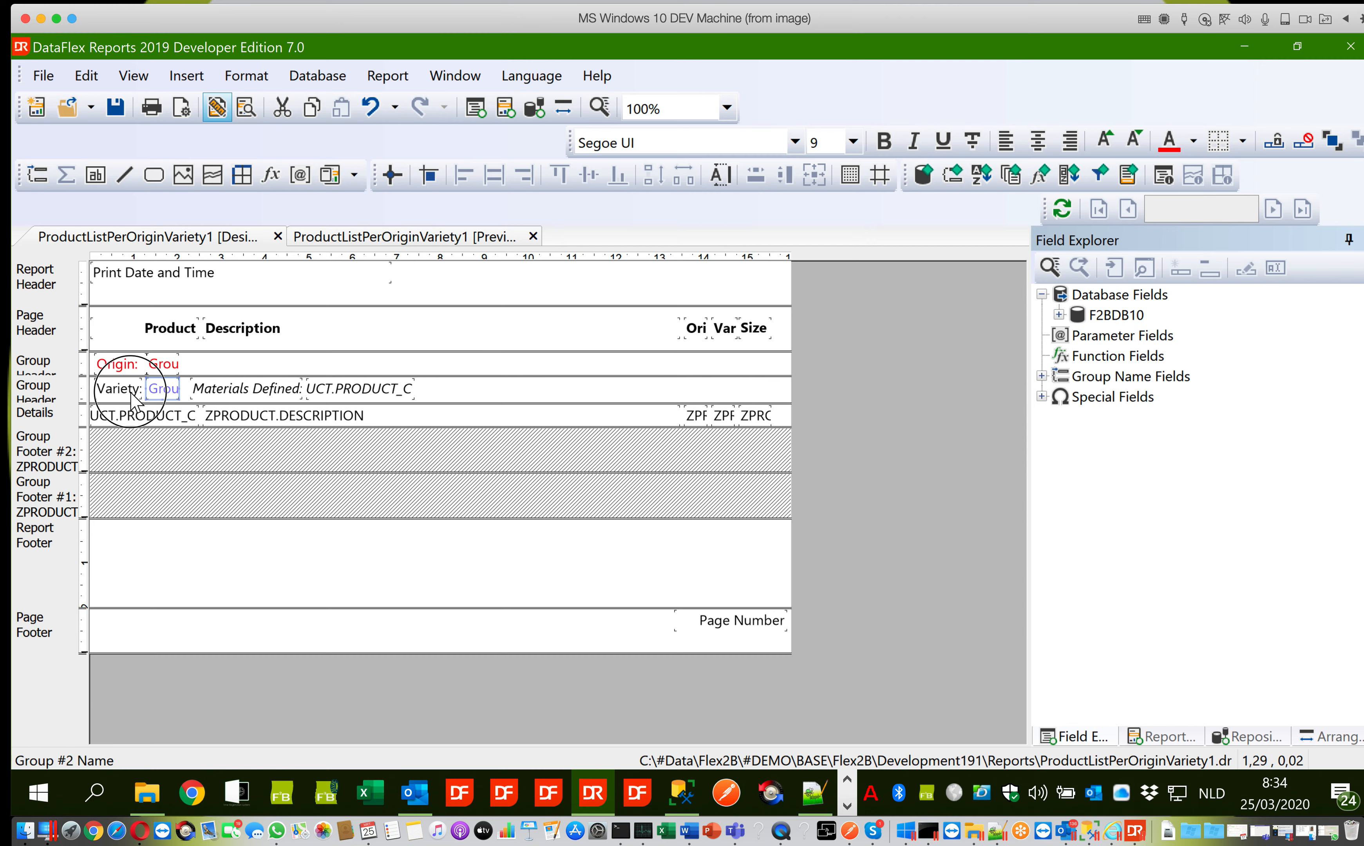
left_click(1194, 141)
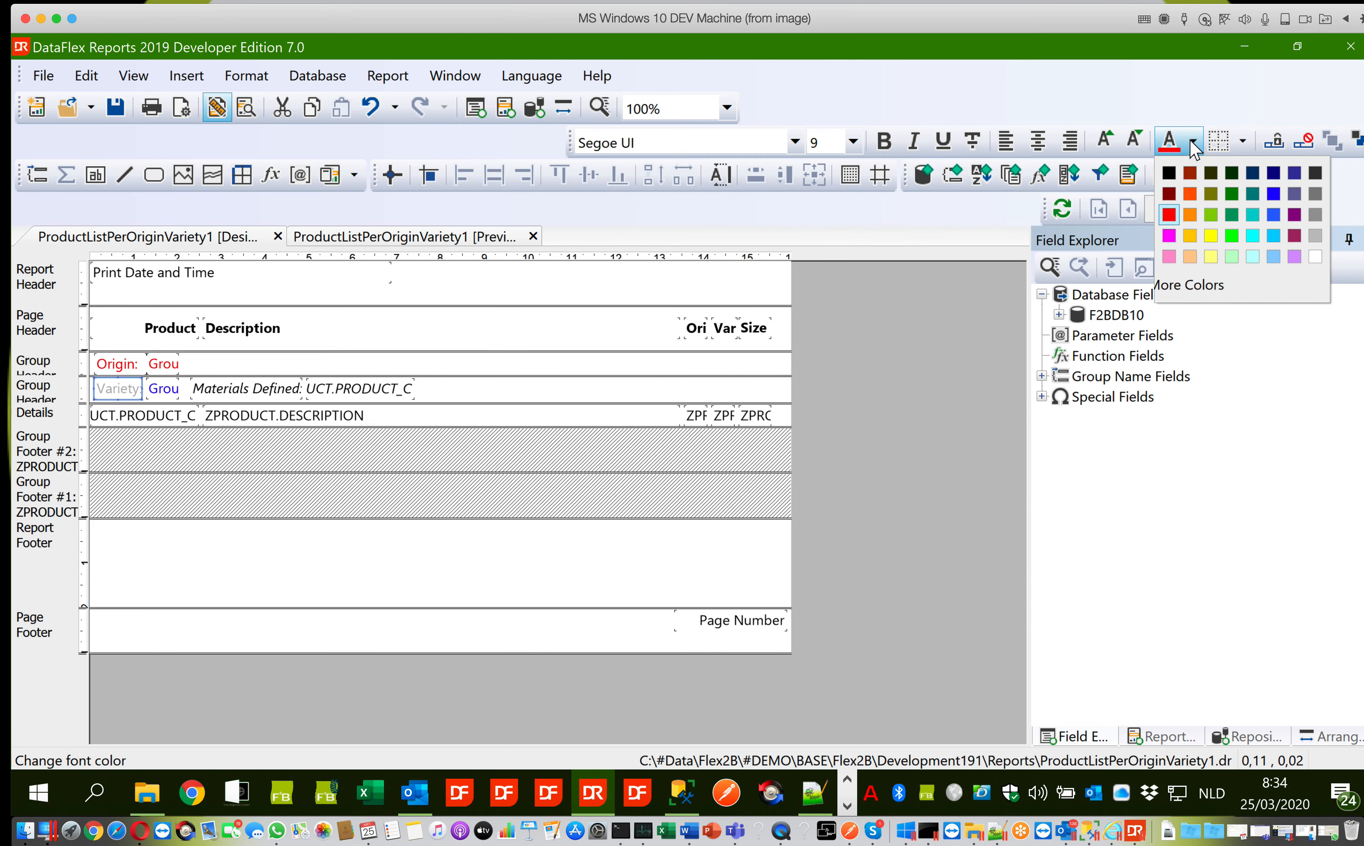
left_click(1274, 193)
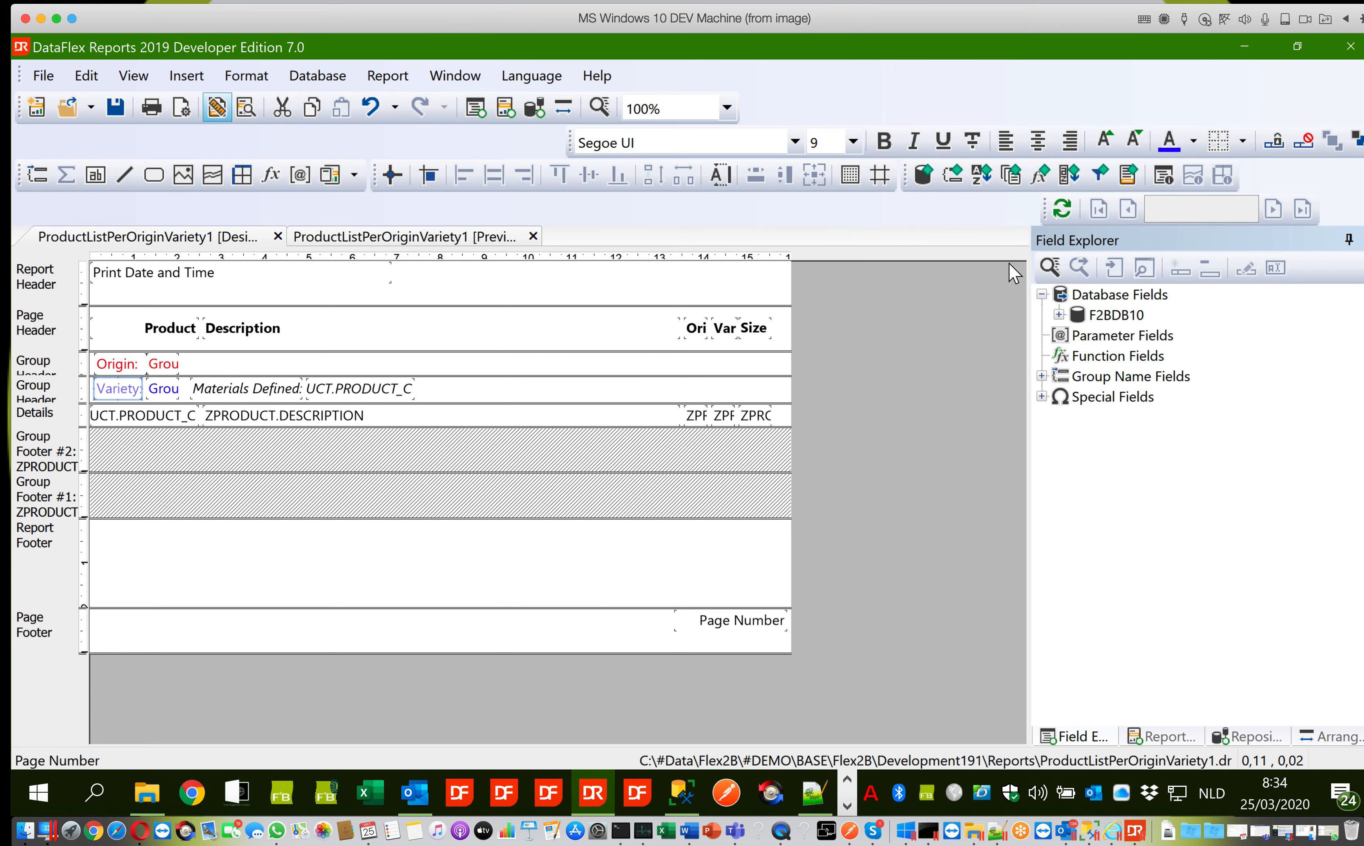
Step: Save the report and review the labelled group headers on pages 1 and 2 of the preview before returning to the design
left_click(116, 106)
left_click(350, 239)
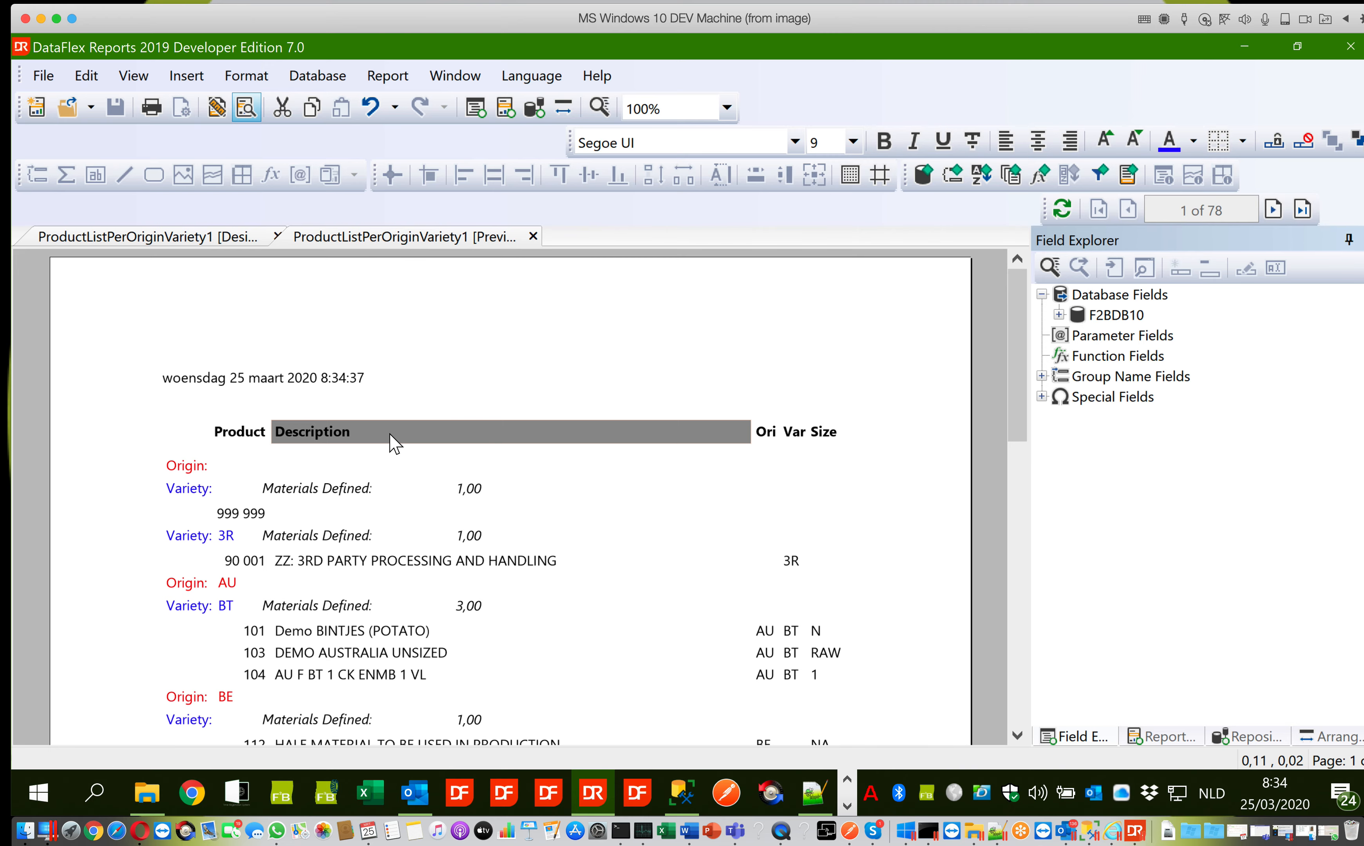
scroll(394, 442, "down", 10)
scroll(394, 443, "up", 7)
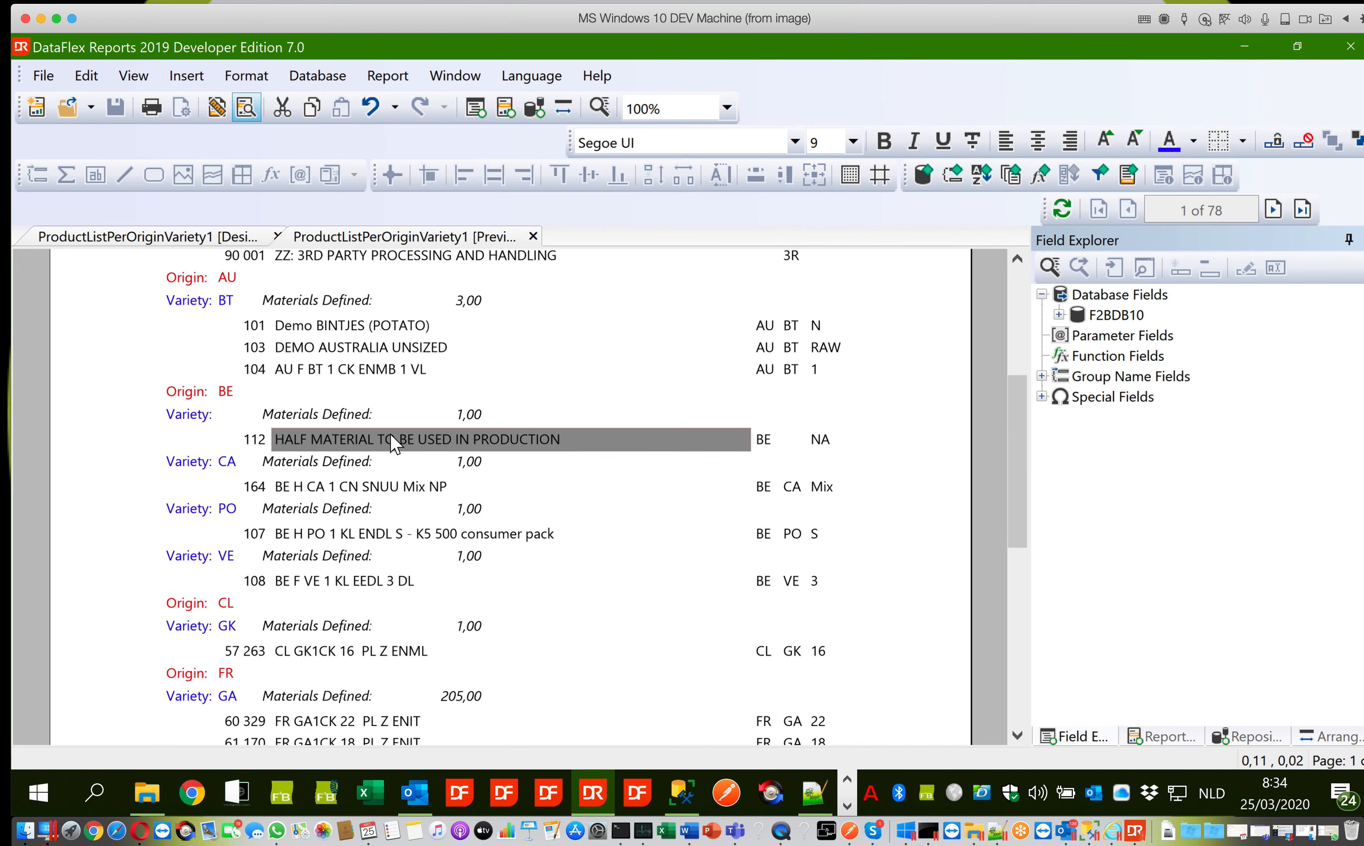
scroll(394, 443, "down", 3)
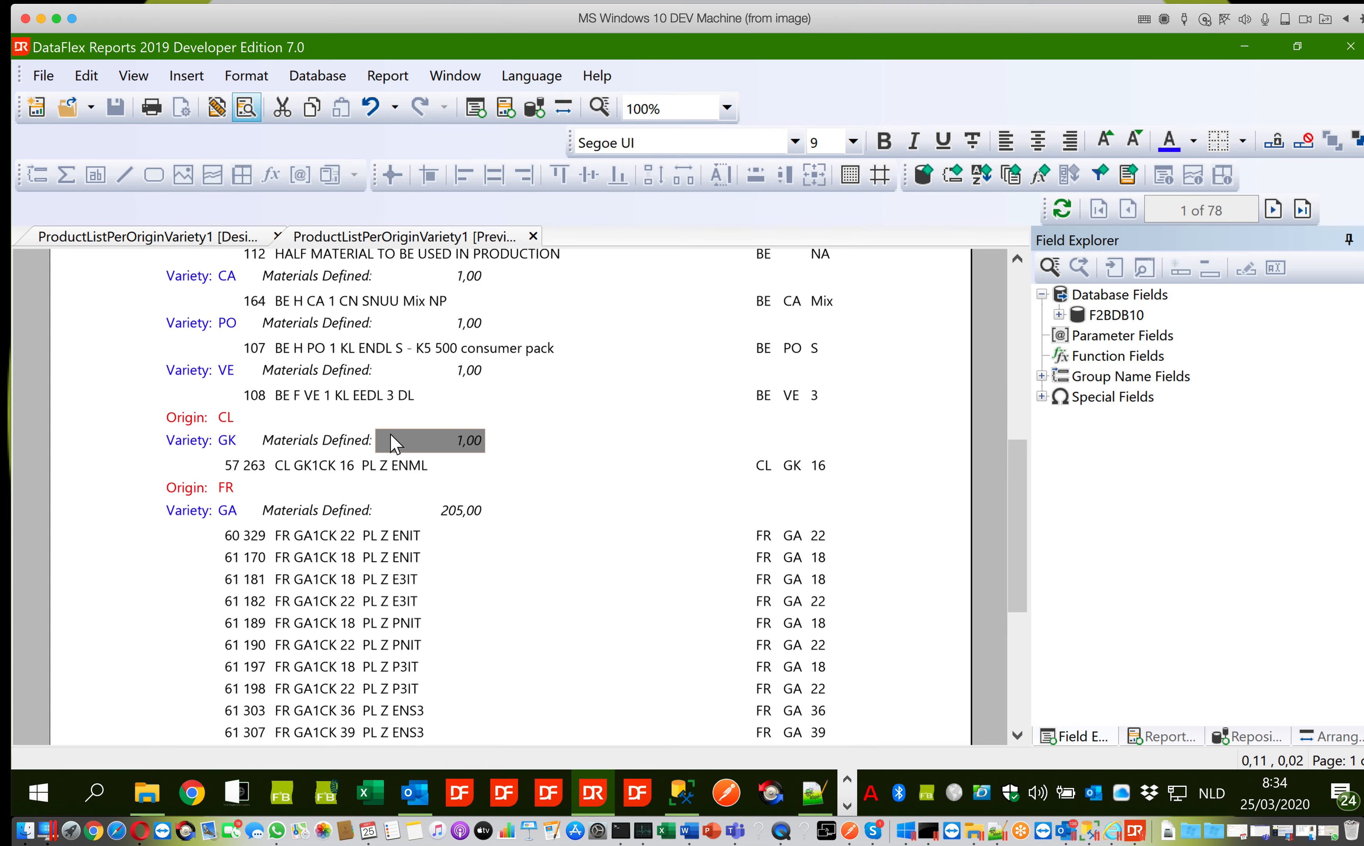
scroll(394, 443, "down", 5)
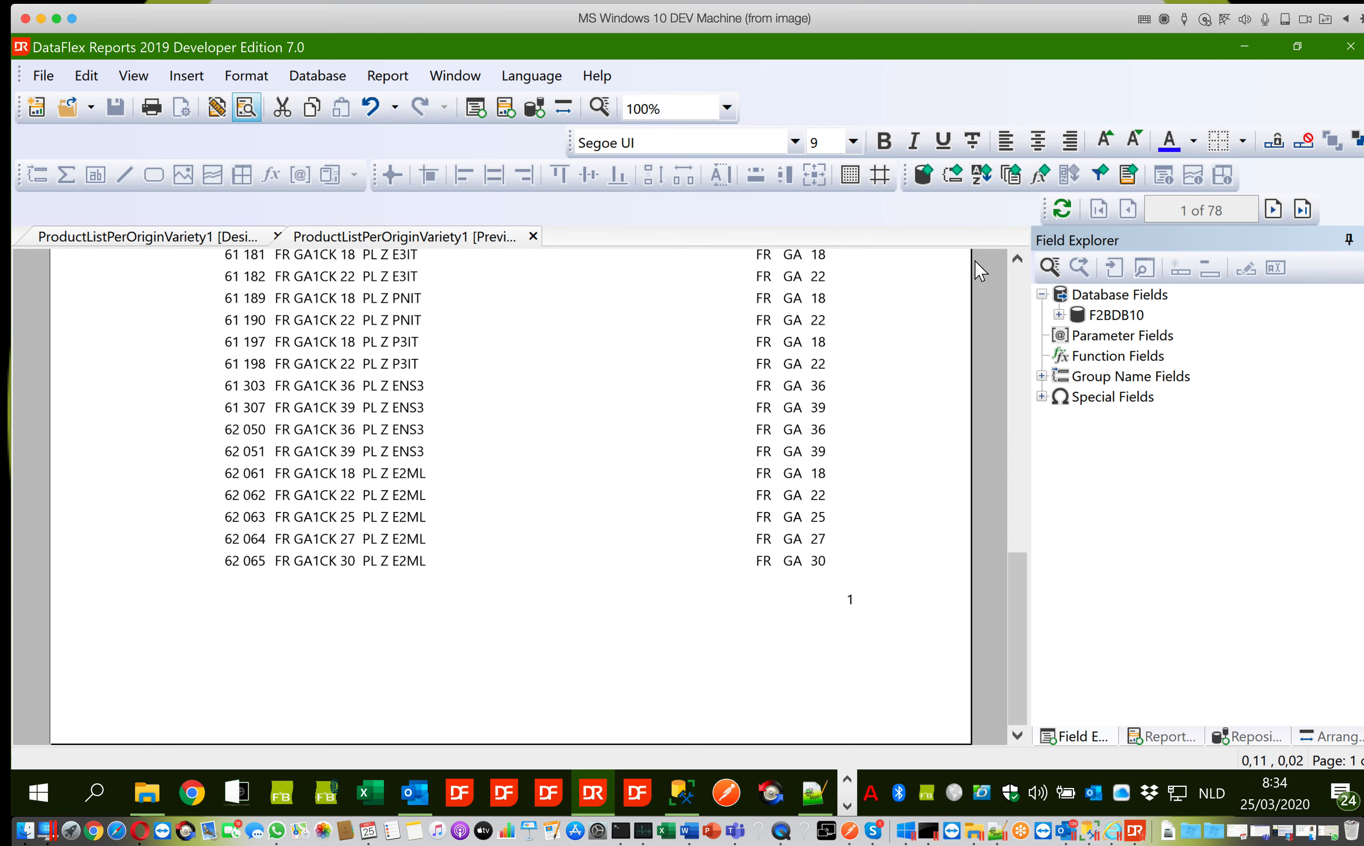
left_click(1273, 210)
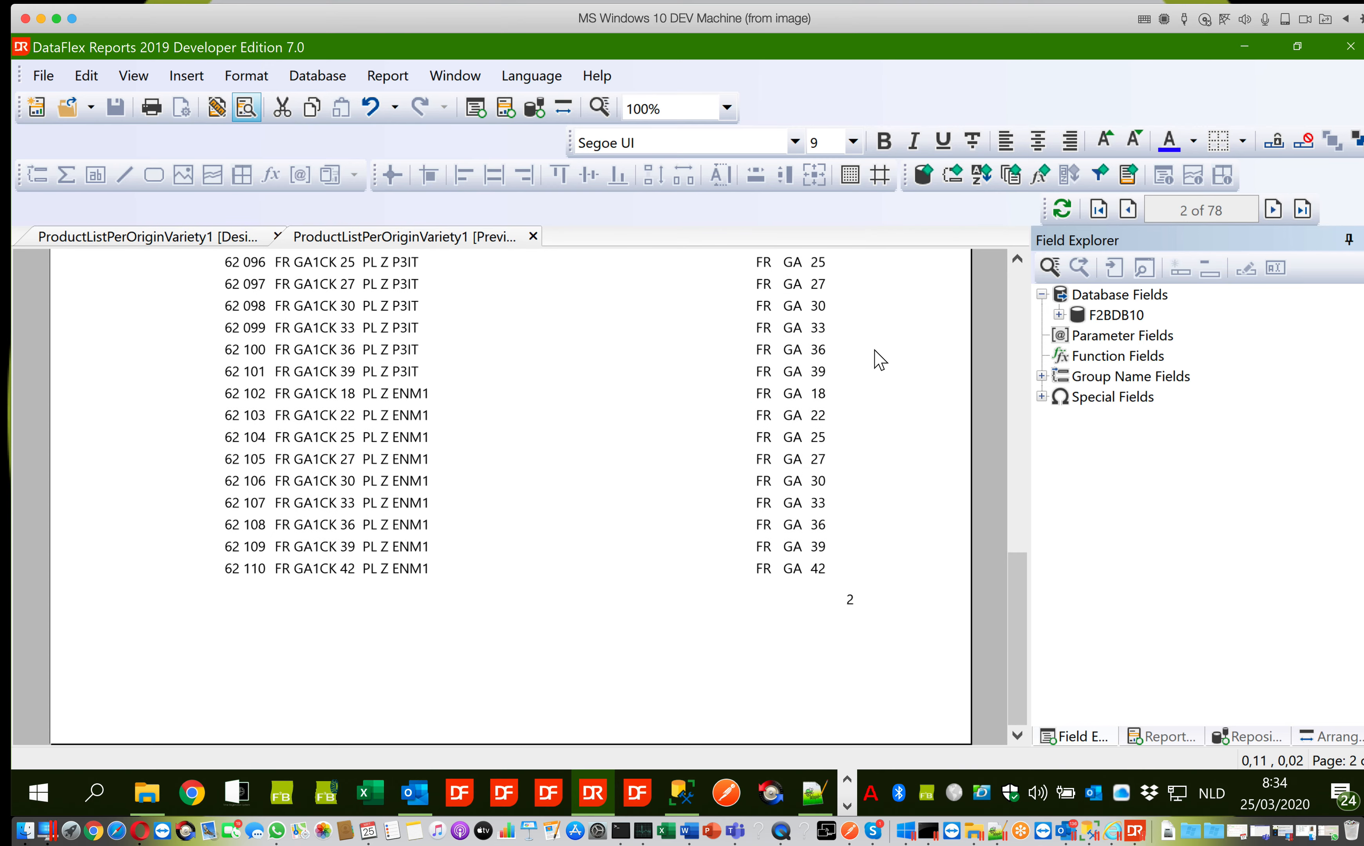
left_click(268, 229)
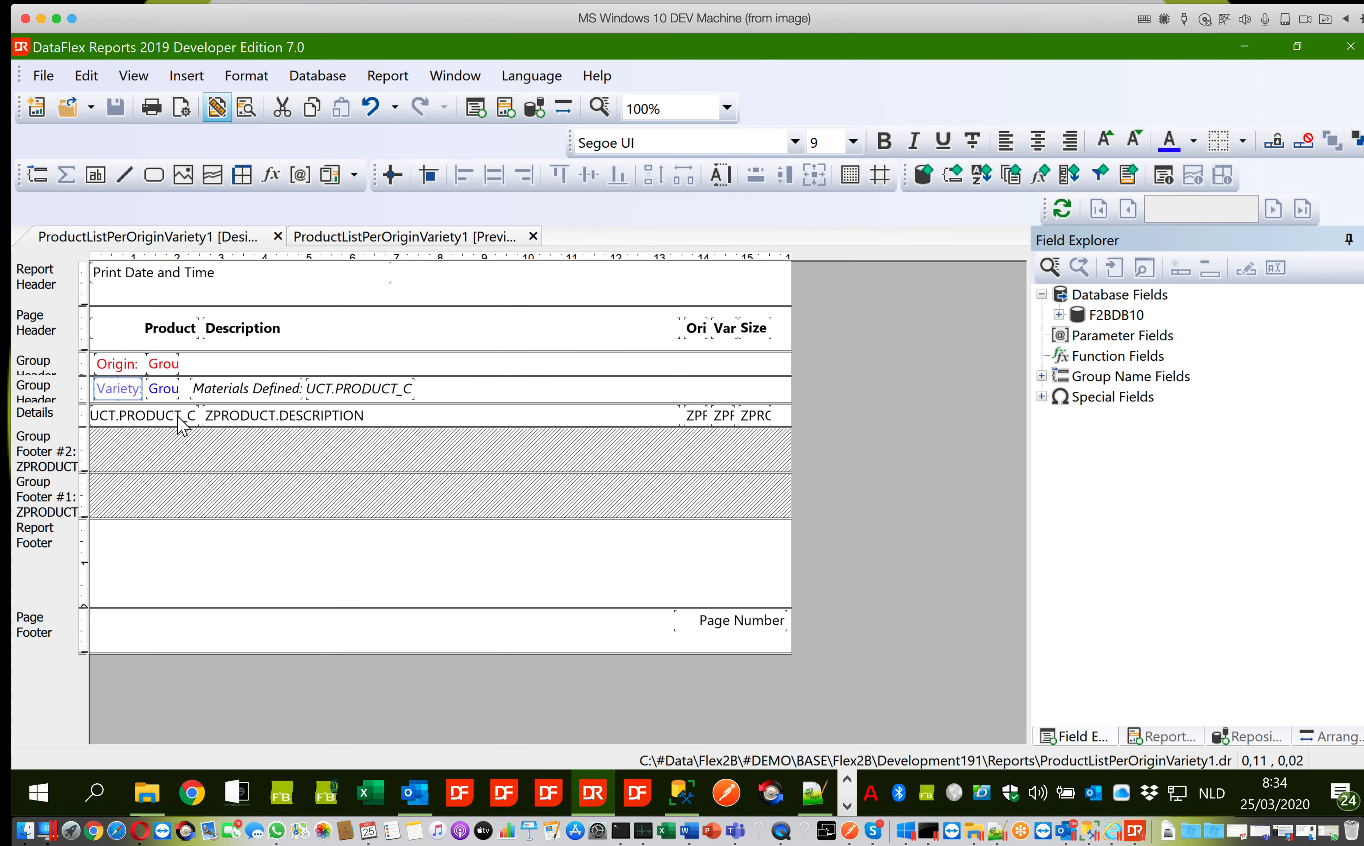
Step: Reduce the Report Footer to a narrow strip and slightly reduce the height of the Page Header section
left_click(187, 608)
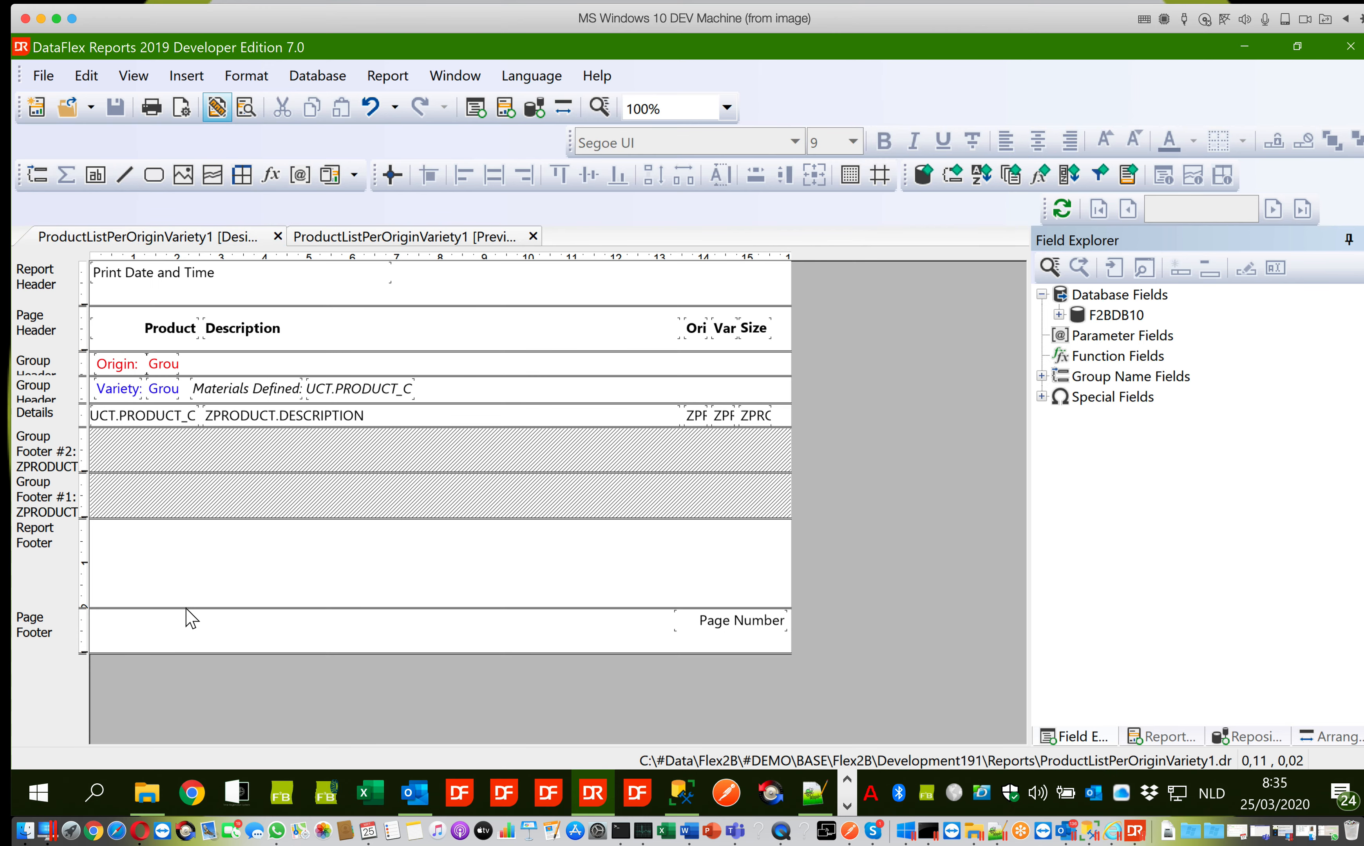
left_click_drag(187, 608, 181, 540)
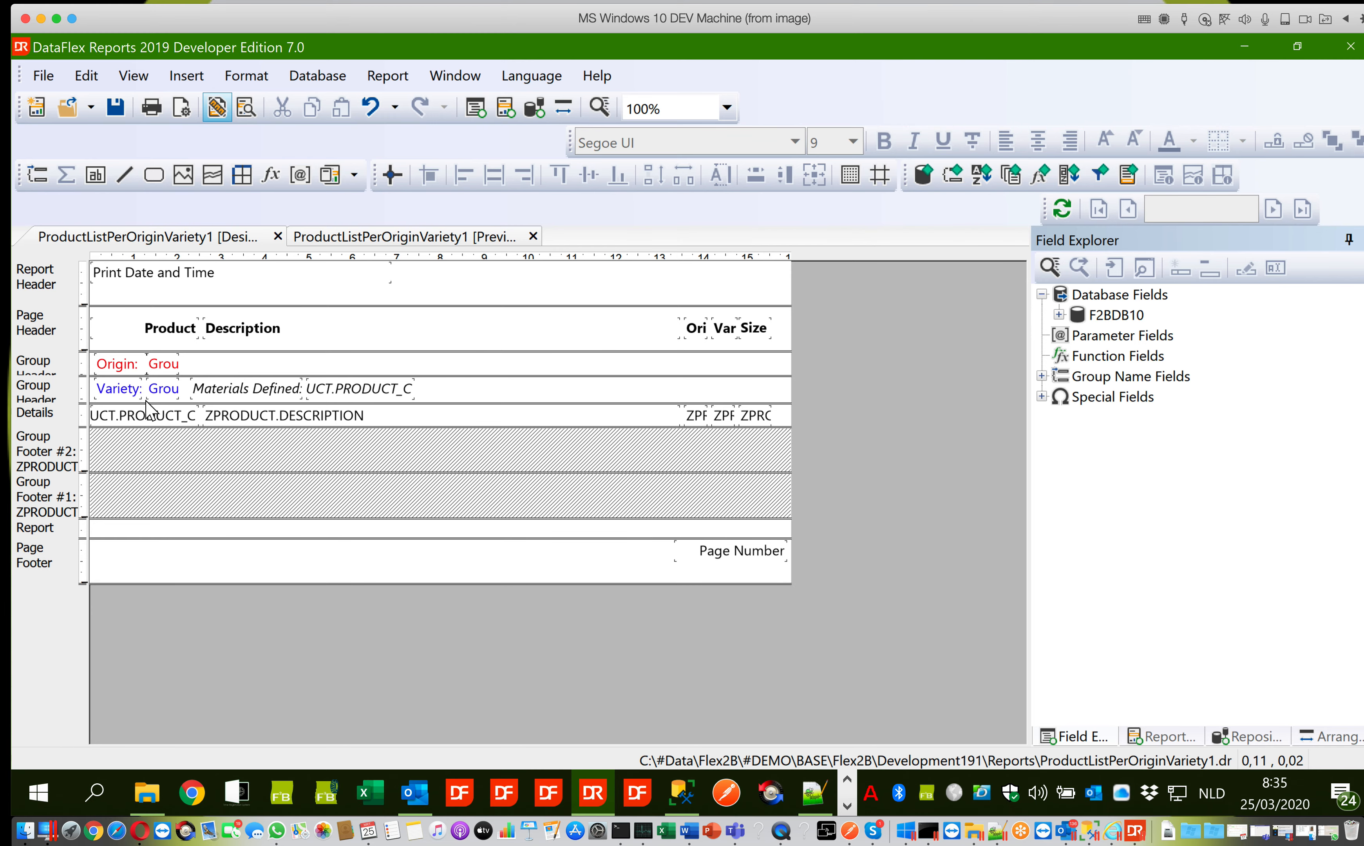
left_click_drag(185, 350, 185, 340)
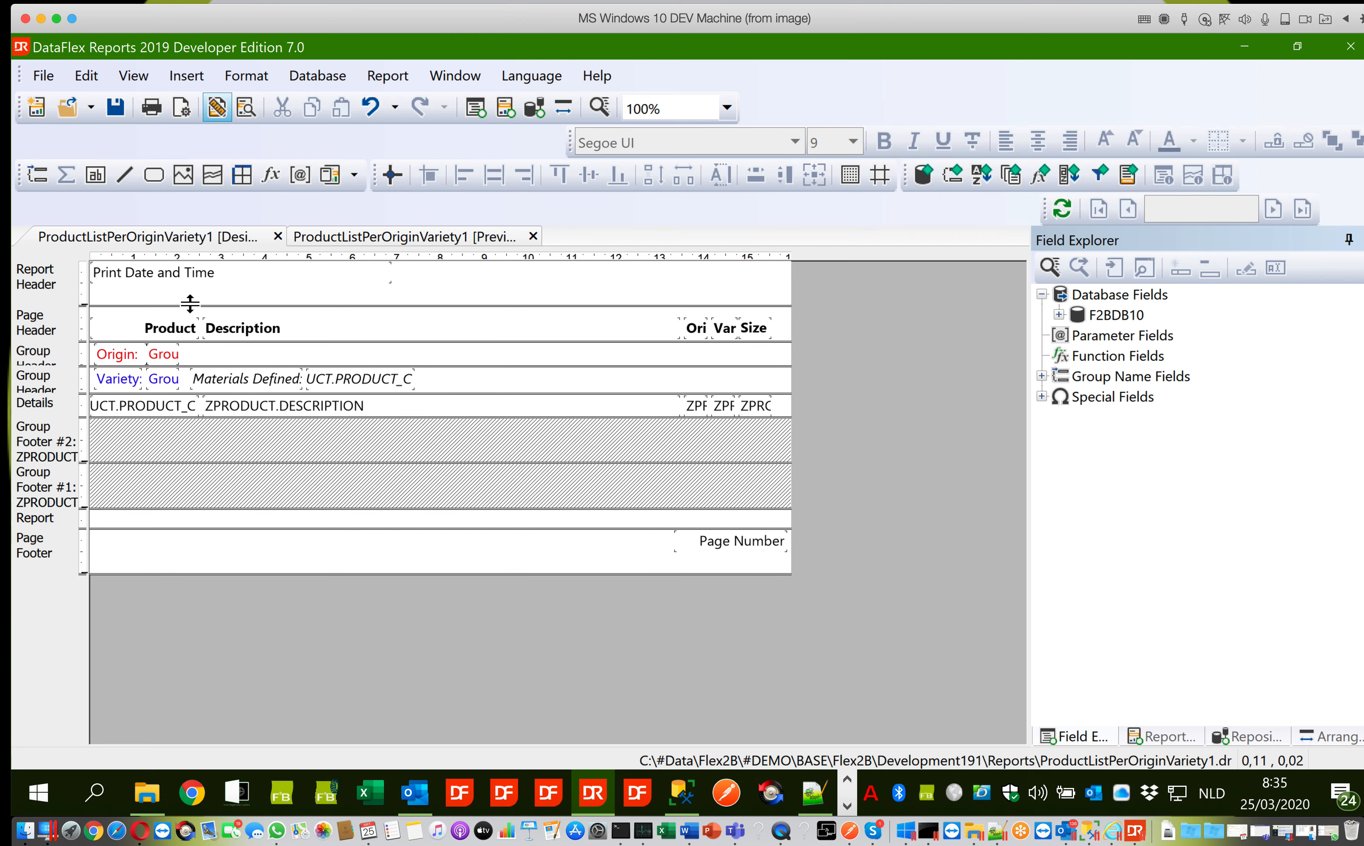
Step: Slightly reduce the height of the Report Header section
left_click(190, 302)
left_click(189, 306)
left_click_drag(186, 305, 185, 294)
Step: Check the layout of page 2 in the preview, save the report and return to the design
left_click(336, 236)
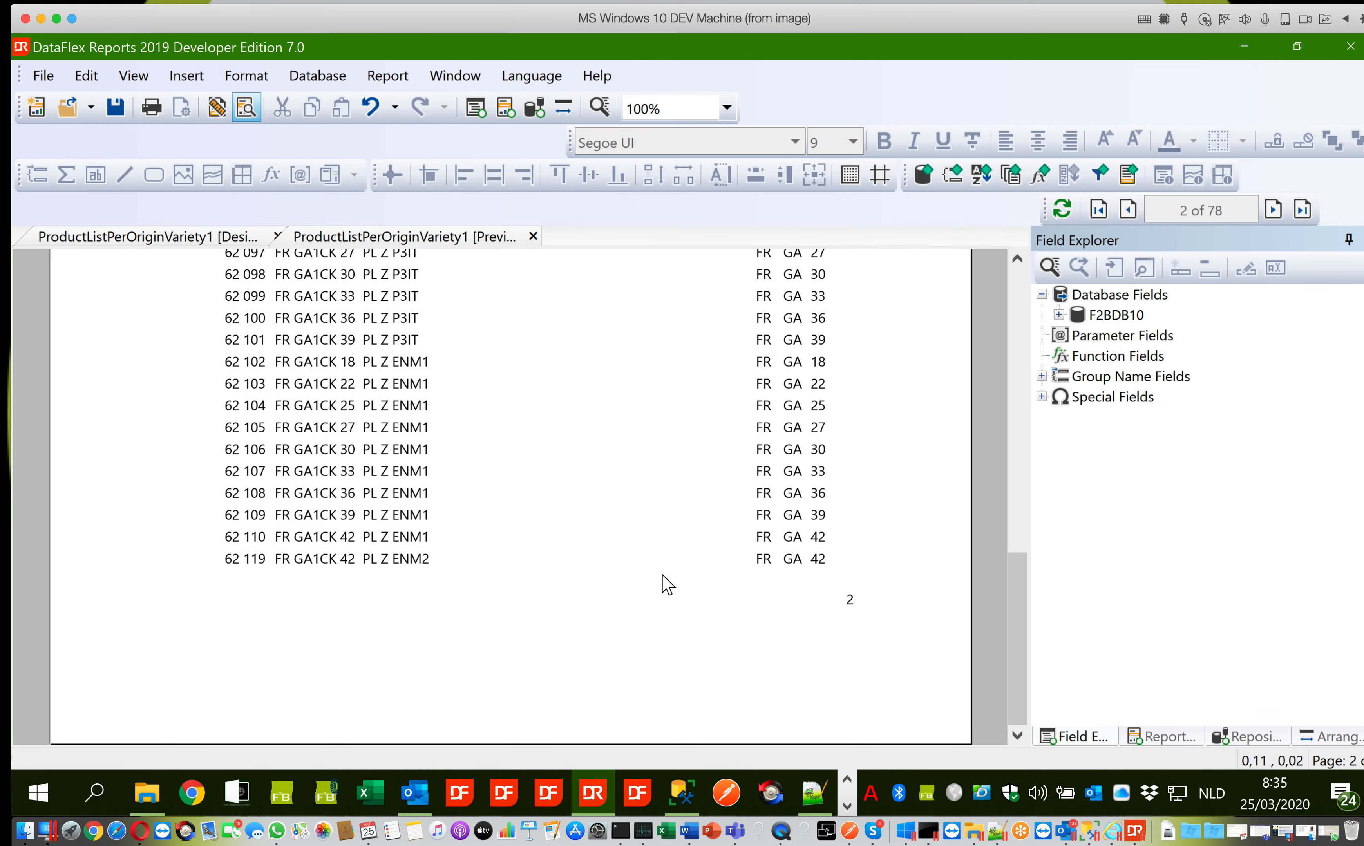
left_click(1018, 310)
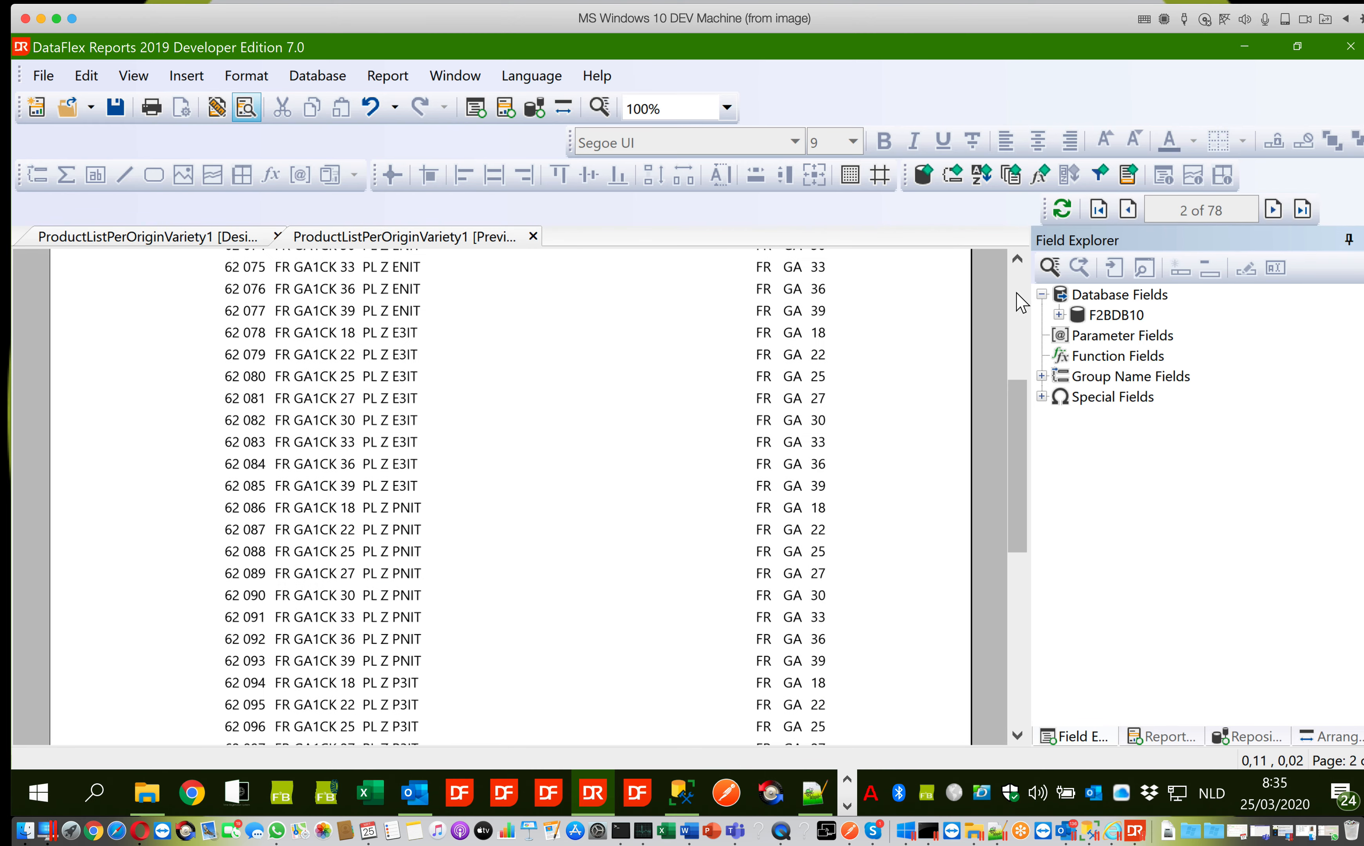
left_click(1016, 291)
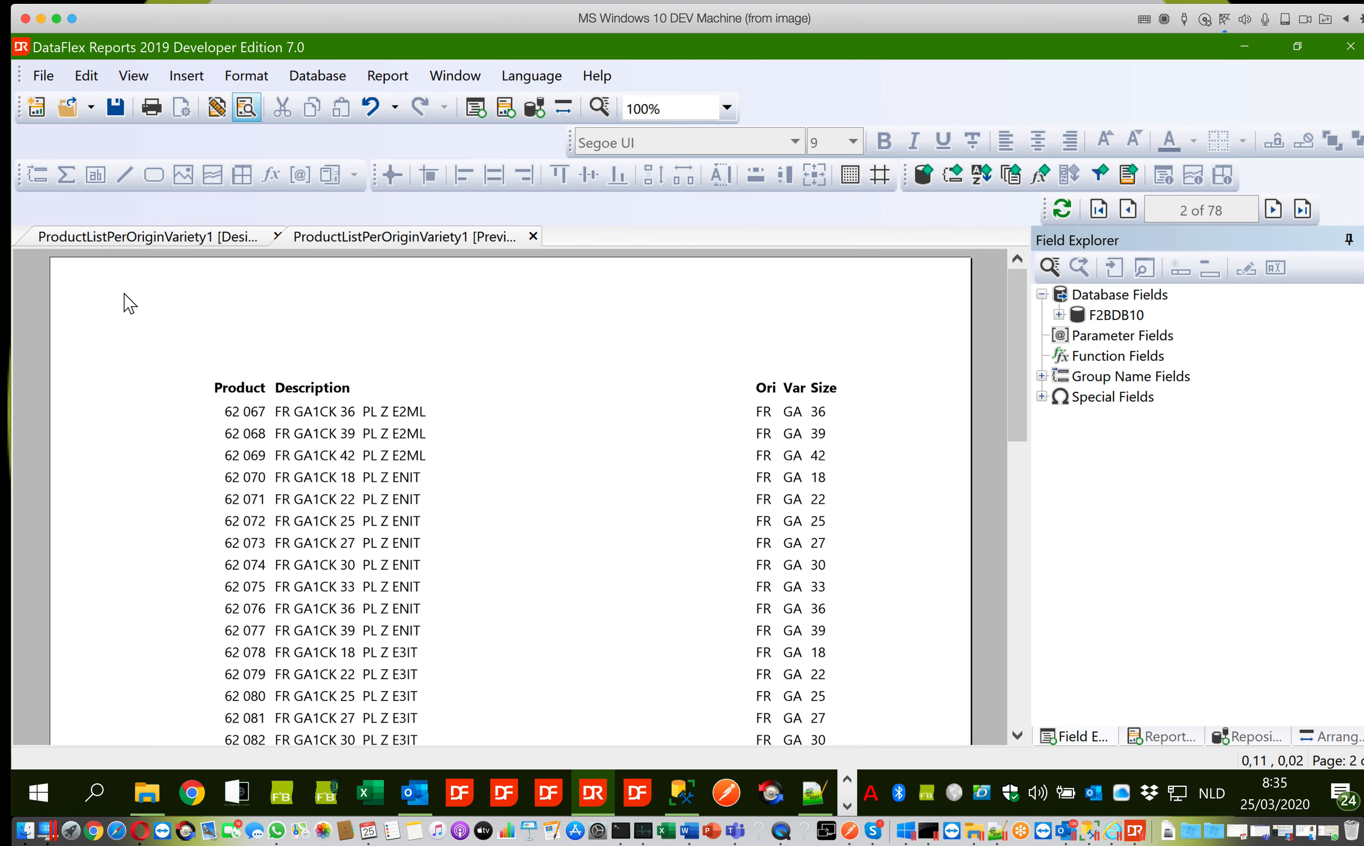
left_click(43, 76)
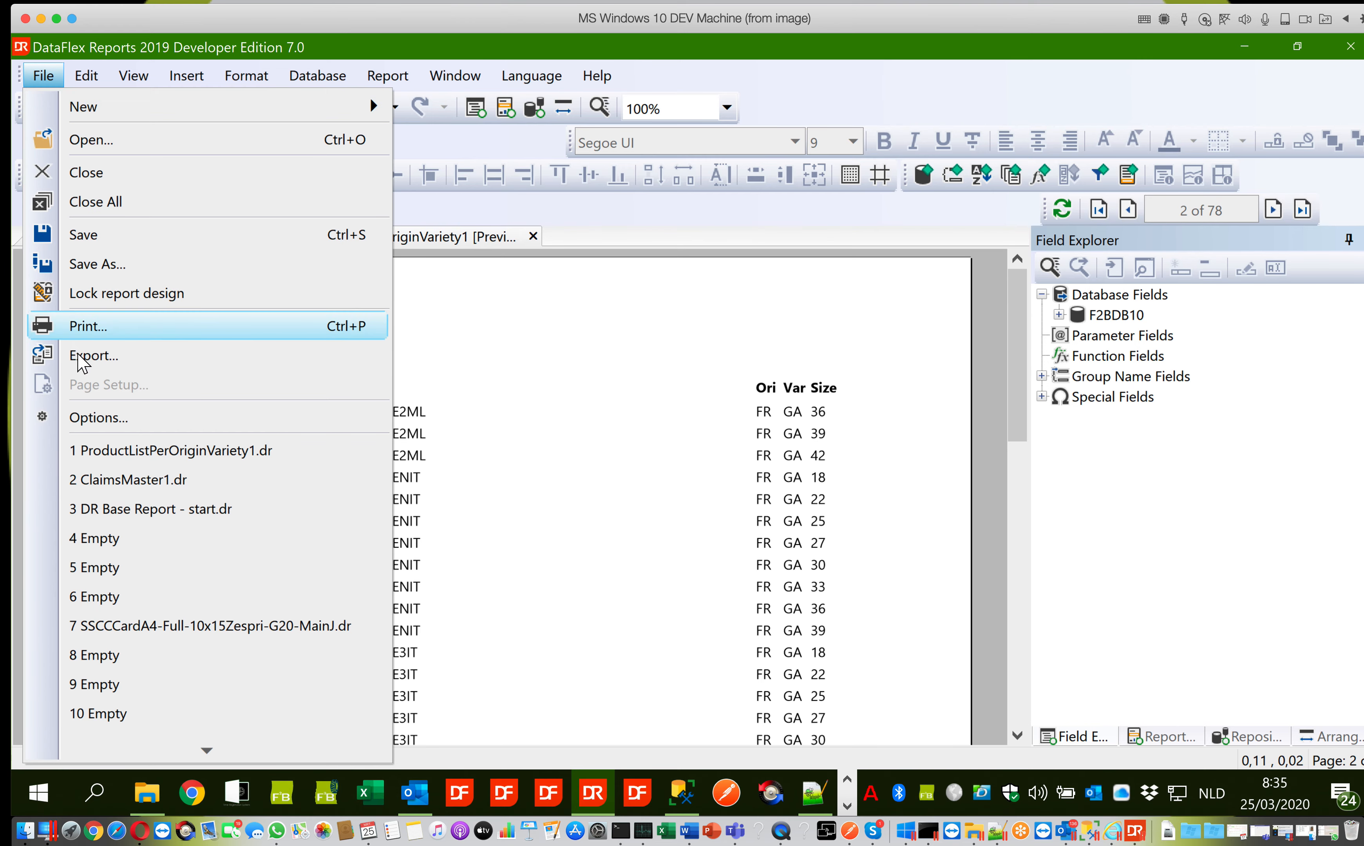
left_click(99, 235)
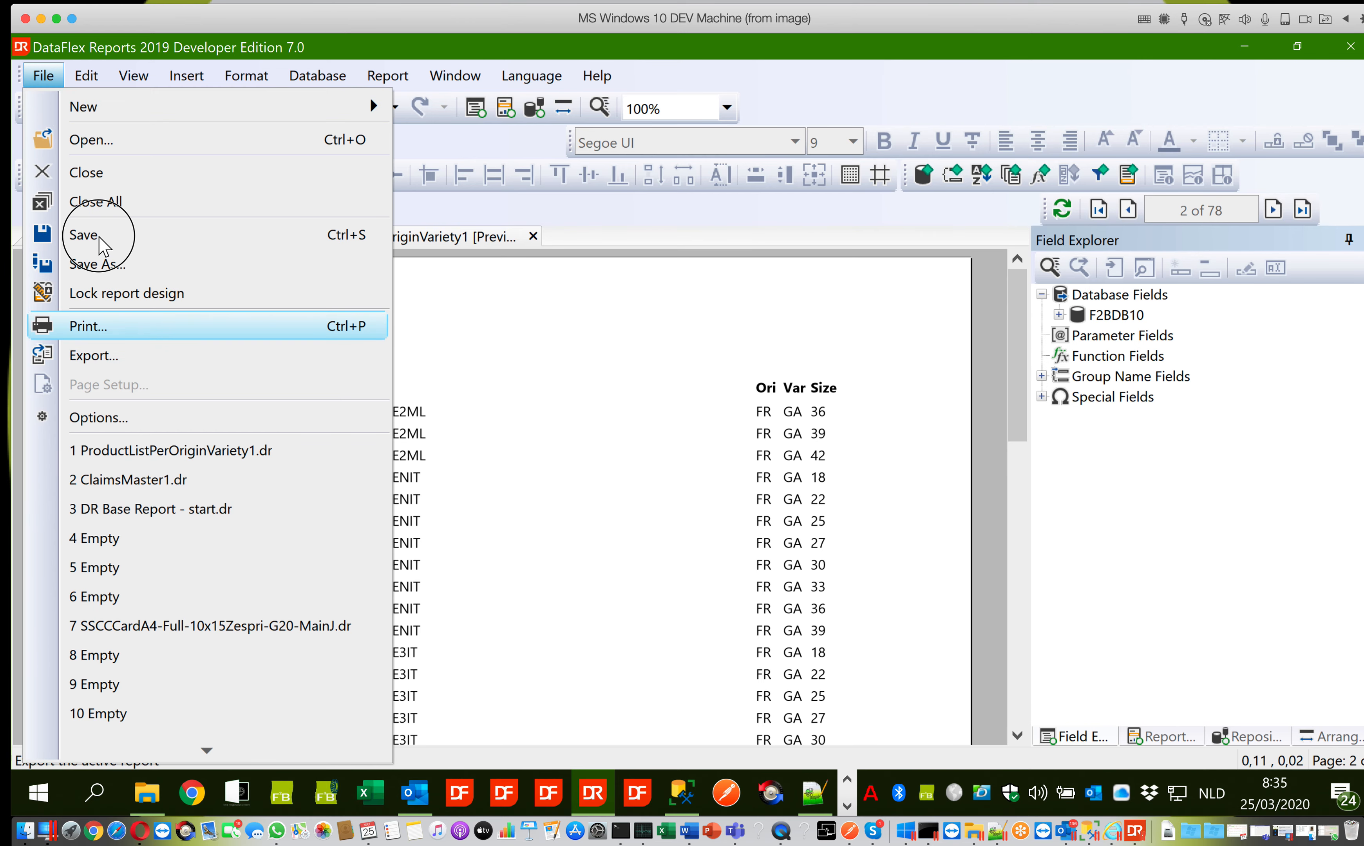
left_click(205, 247)
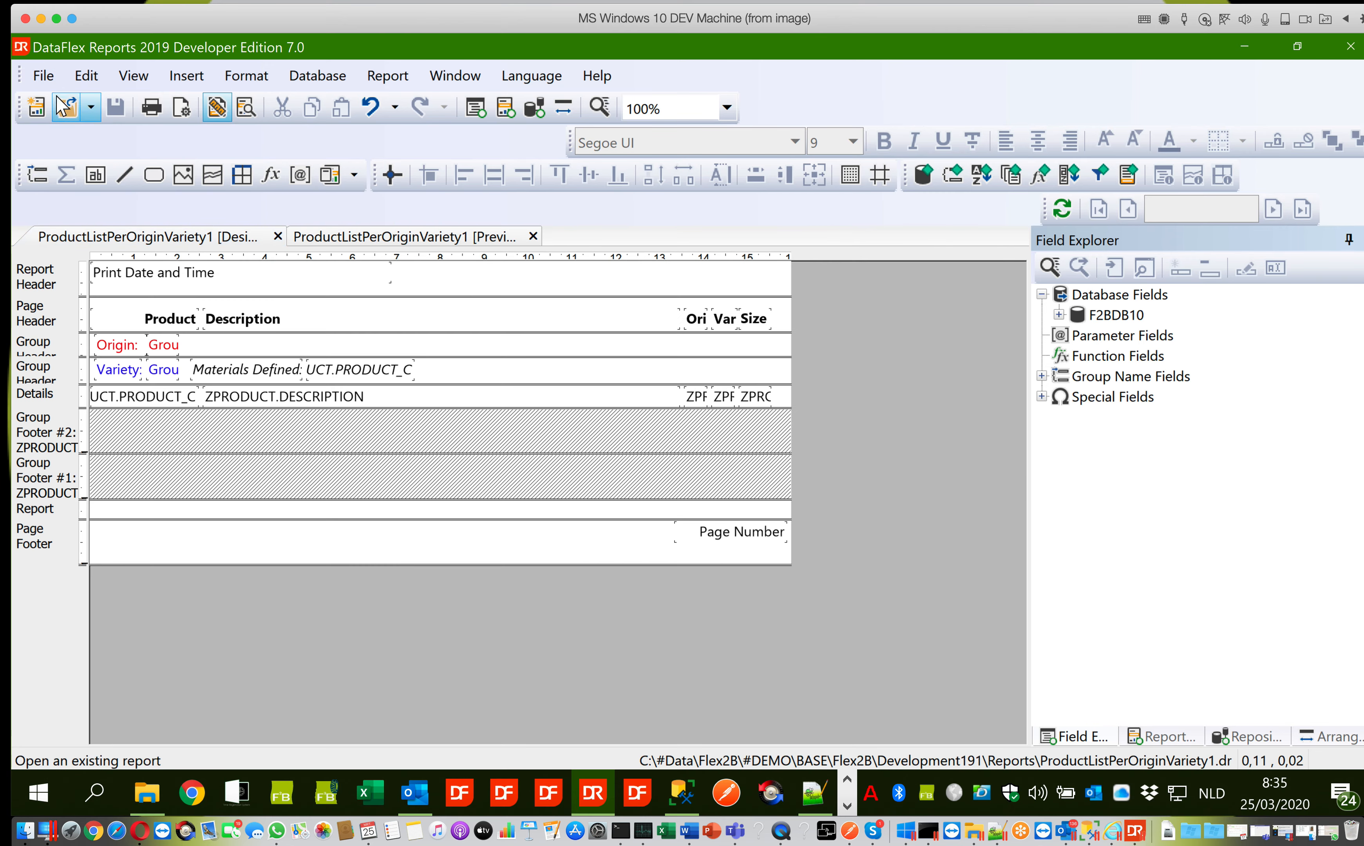
Step: Set the page margins to 14,99 mm left and top and 15 mm right and bottom, and save the report
left_click(43, 77)
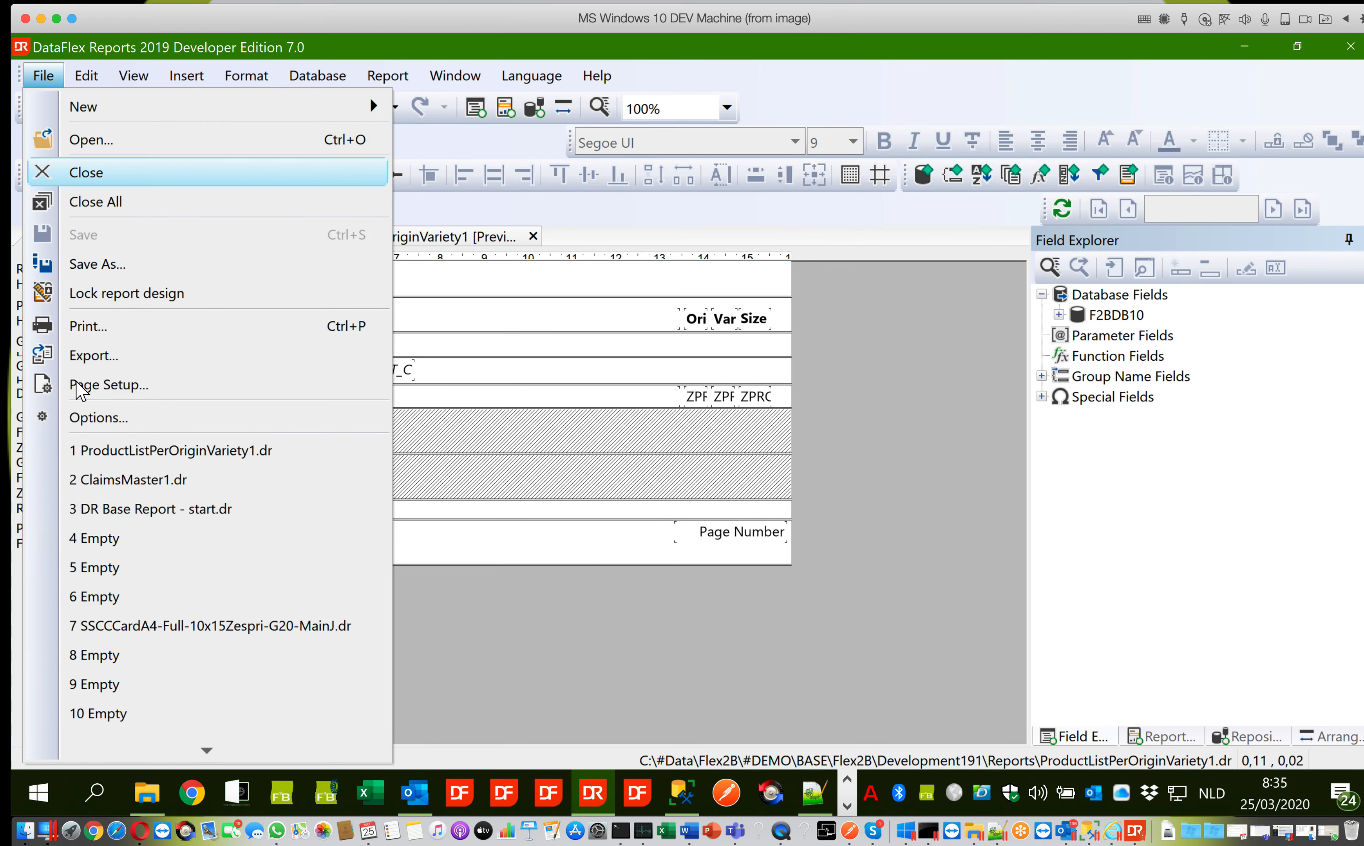
left_click(83, 384)
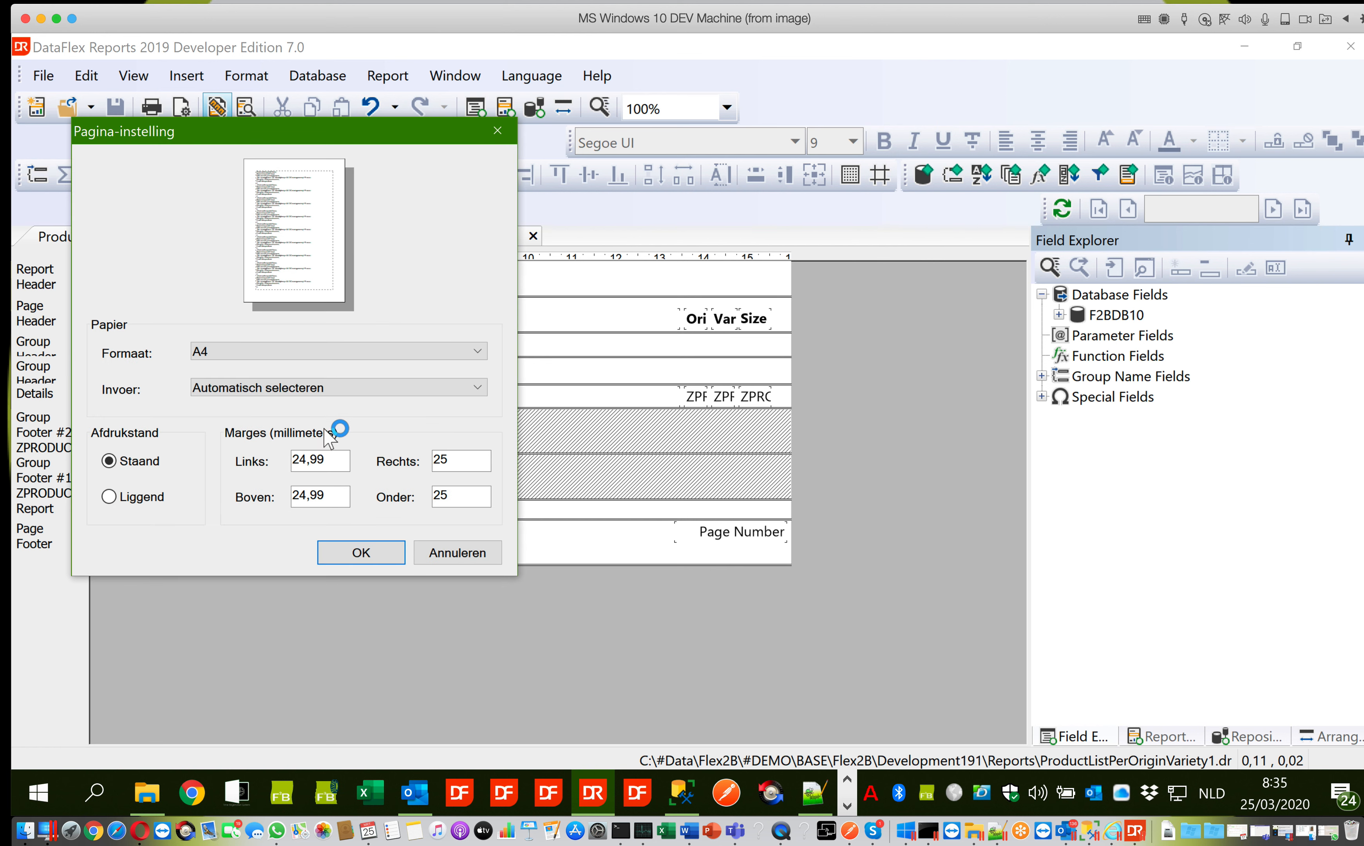
left_click(302, 458)
left_click_drag(300, 462, 247, 495)
type("1")
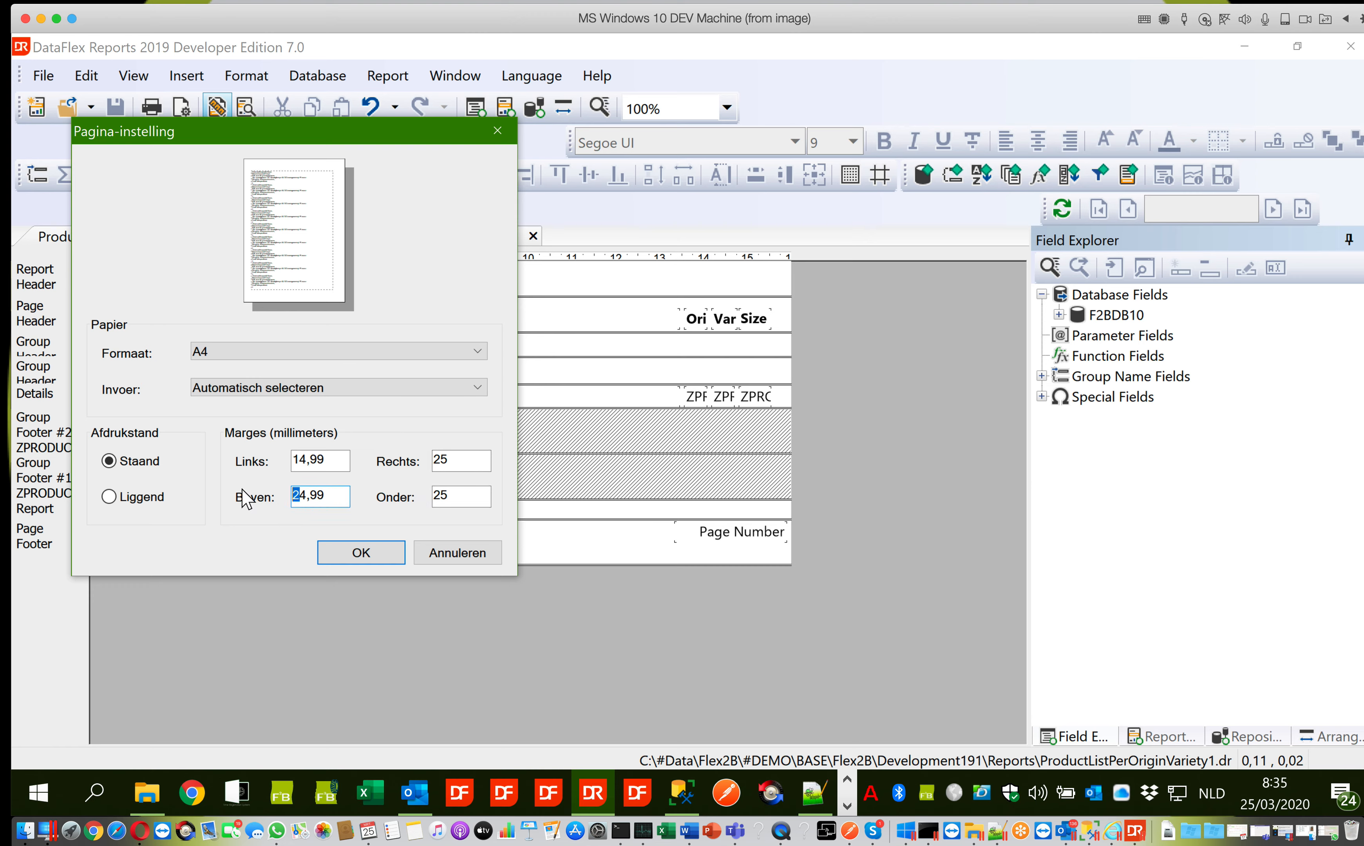
type("1")
left_click_drag(441, 463, 365, 463)
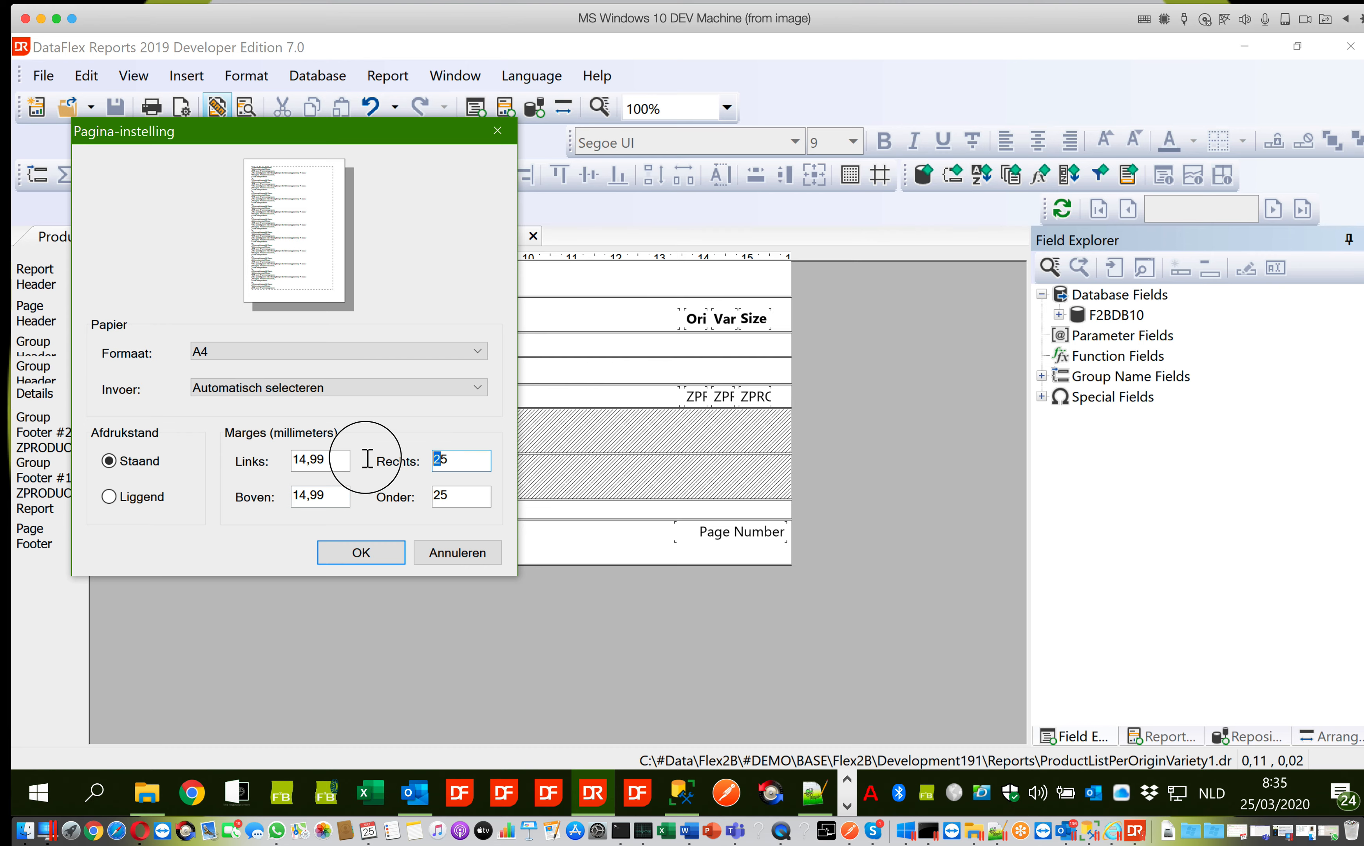
type("1")
left_click_drag(441, 493, 347, 495)
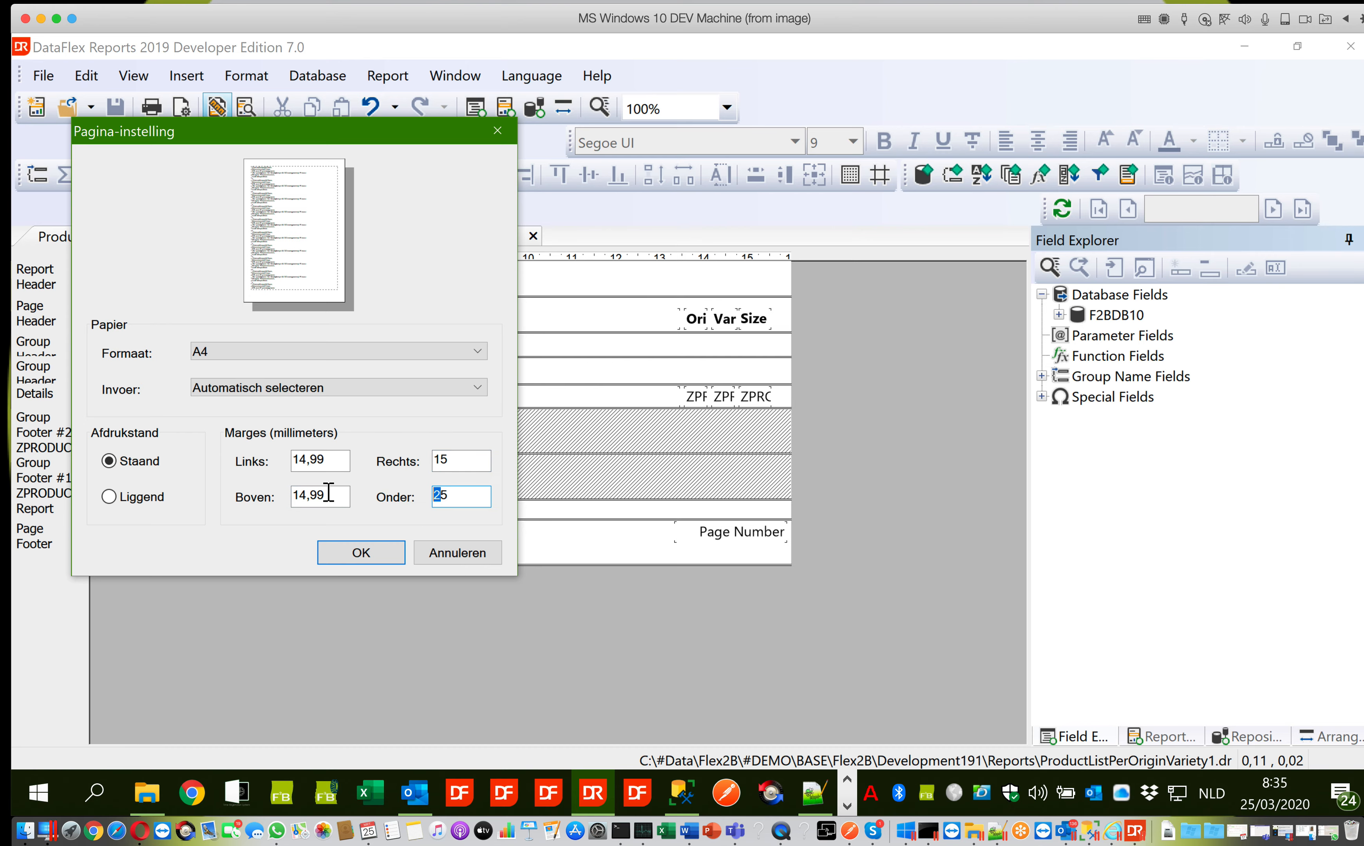
type("1")
left_click(352, 556)
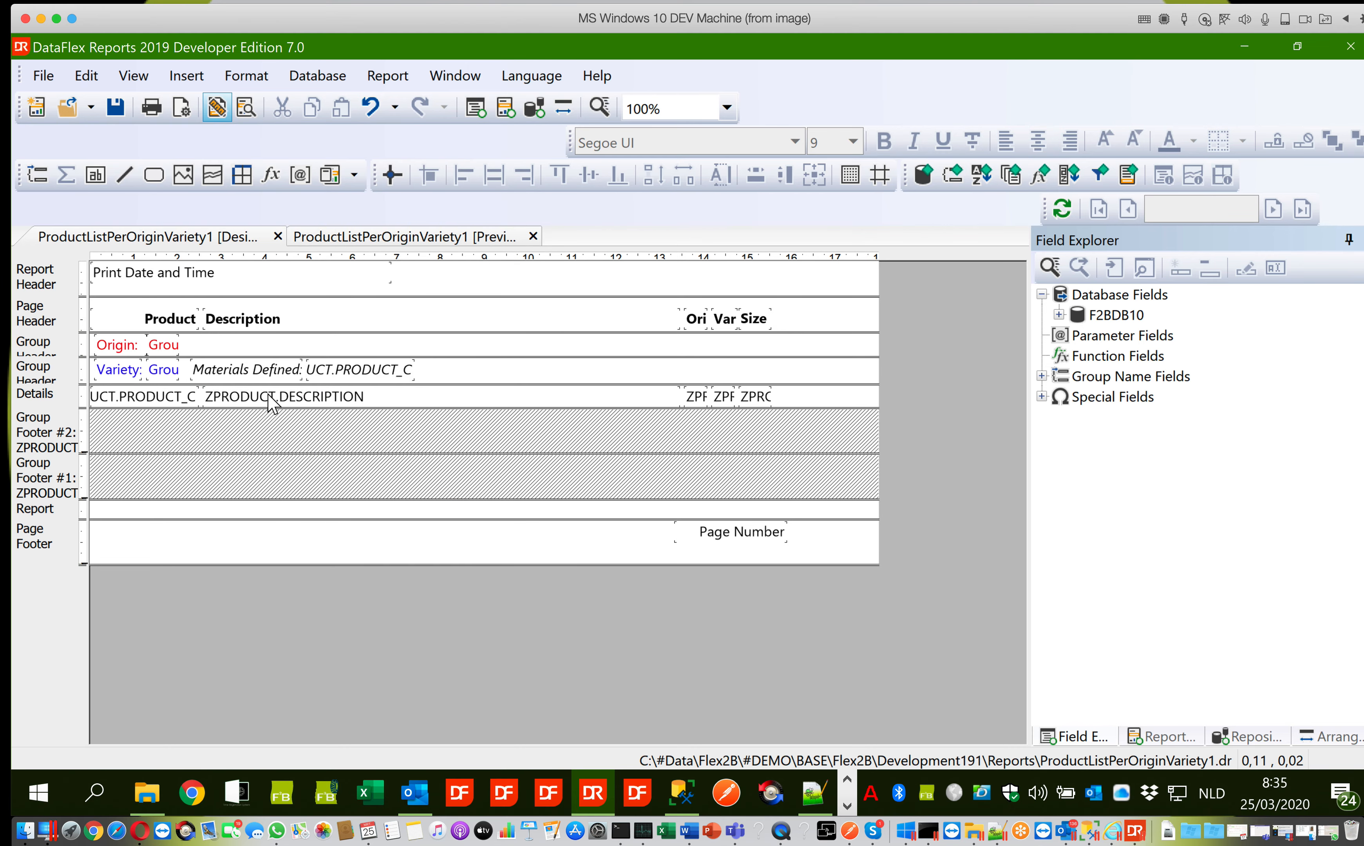
left_click(115, 106)
Step: Move all five Details fields and their Page Header column headings together about 1,7 cm to the right
left_click(175, 396)
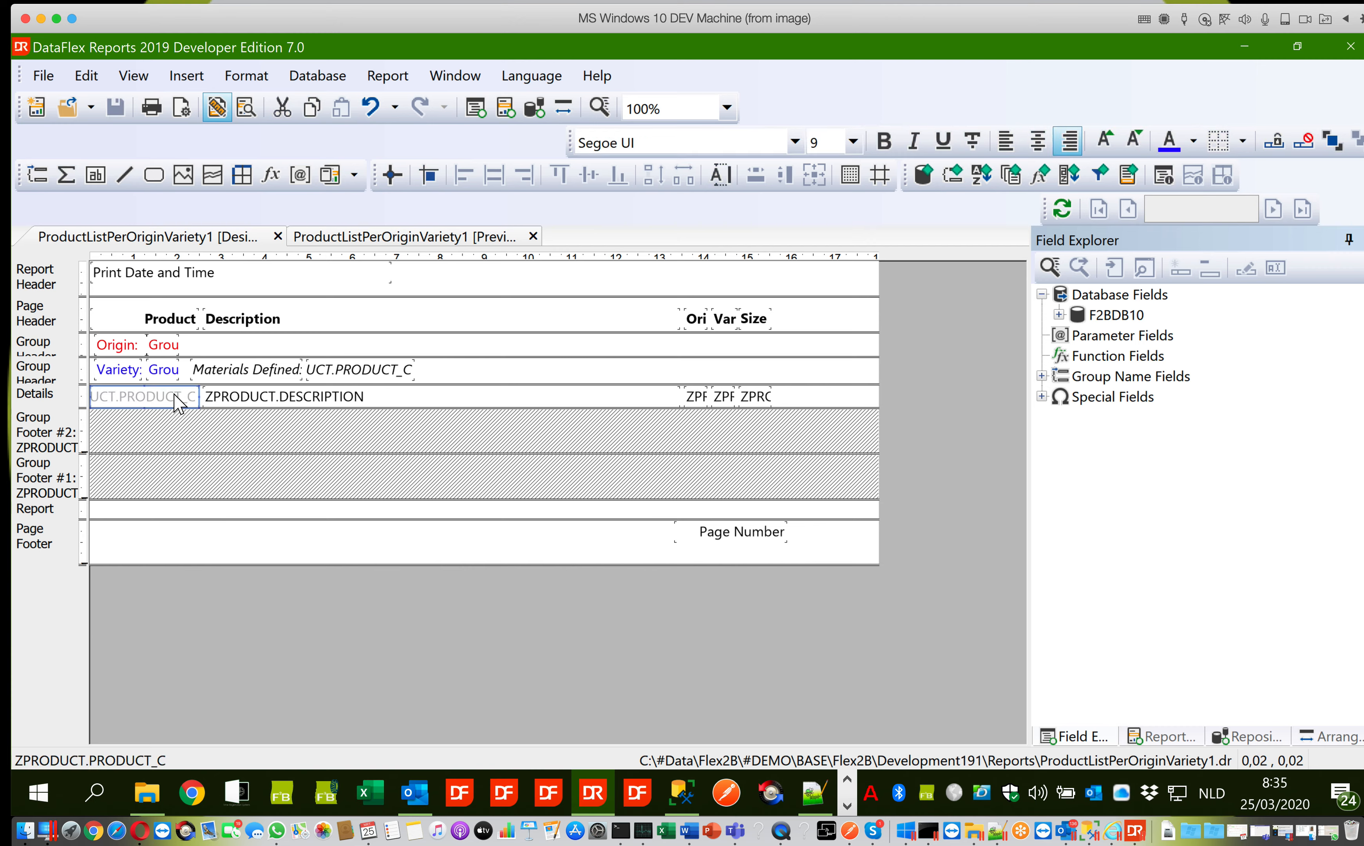
left_click(296, 400, "ctrl")
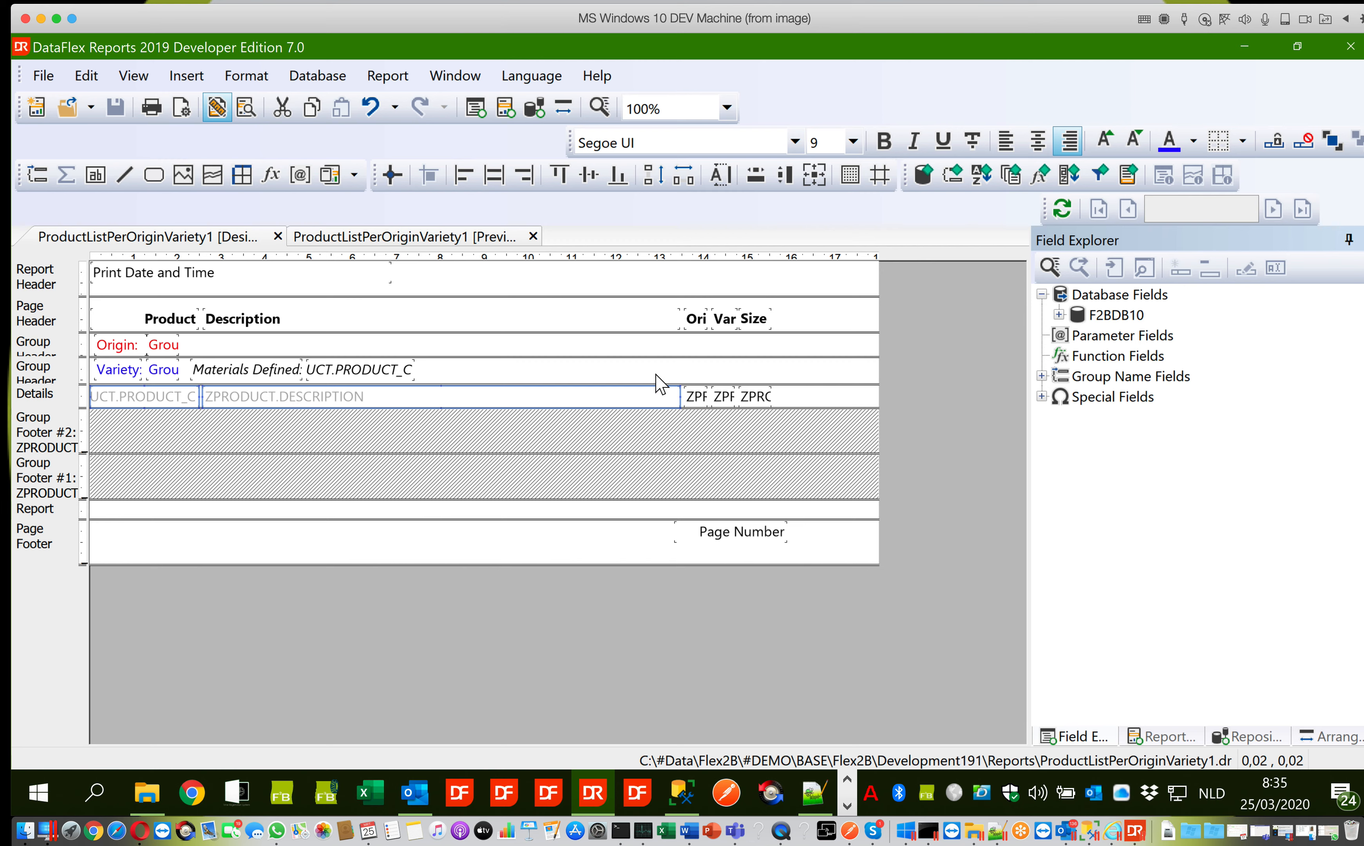
left_click(694, 398, "ctrl")
left_click(726, 398, "ctrl")
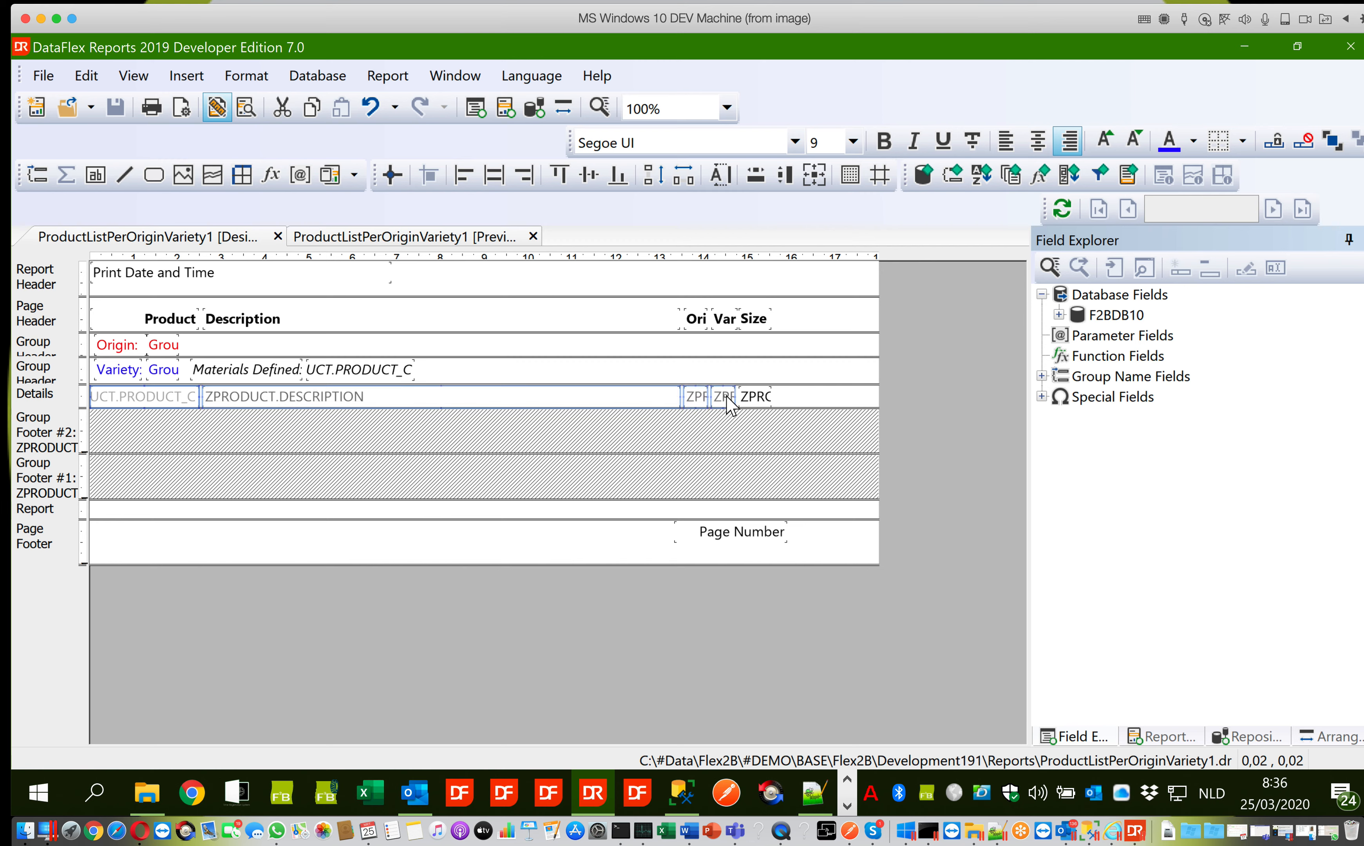
left_click(756, 396, "ctrl")
left_click(754, 323, "ctrl")
left_click(724, 318, "ctrl")
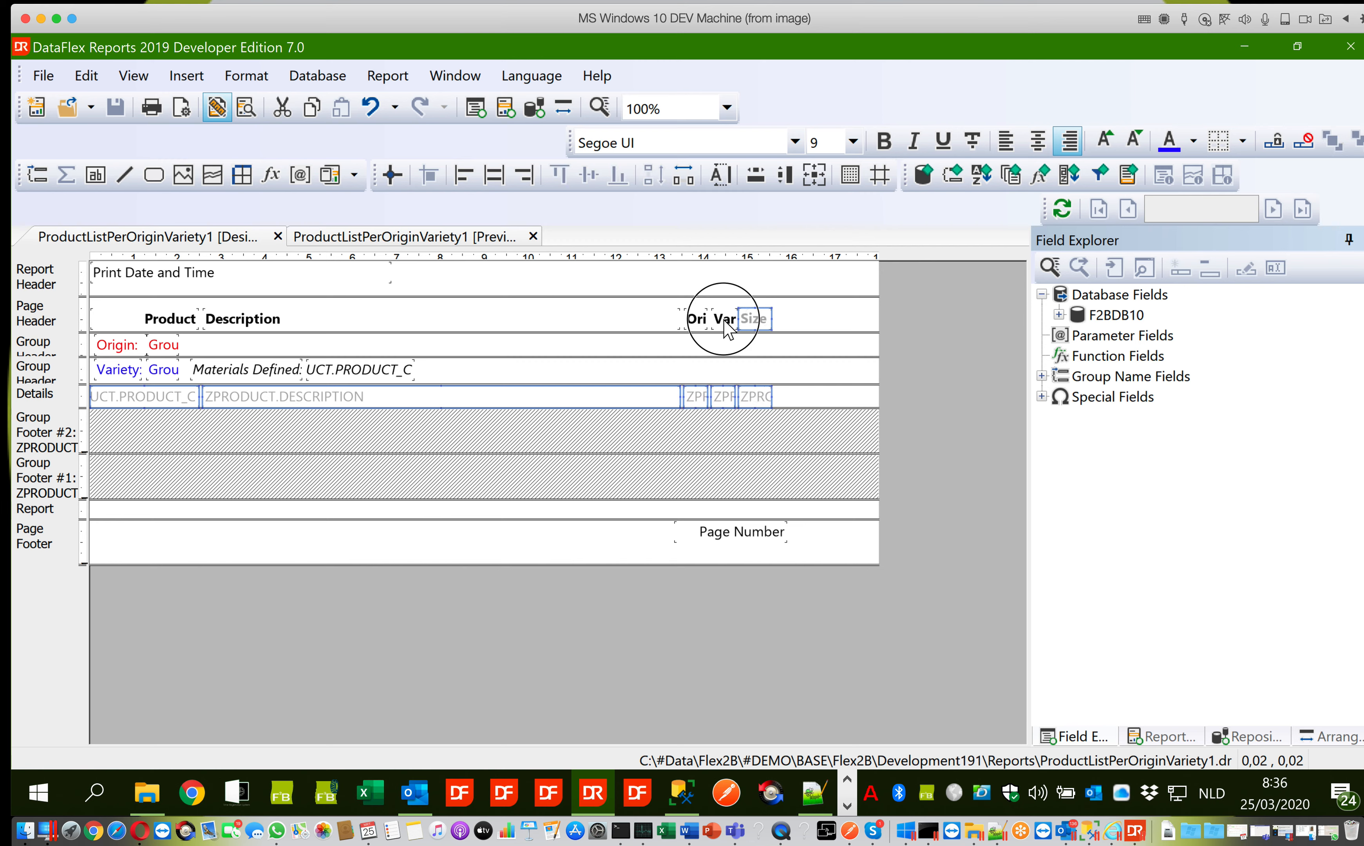
left_click(694, 319, "ctrl")
left_click(655, 324, "ctrl")
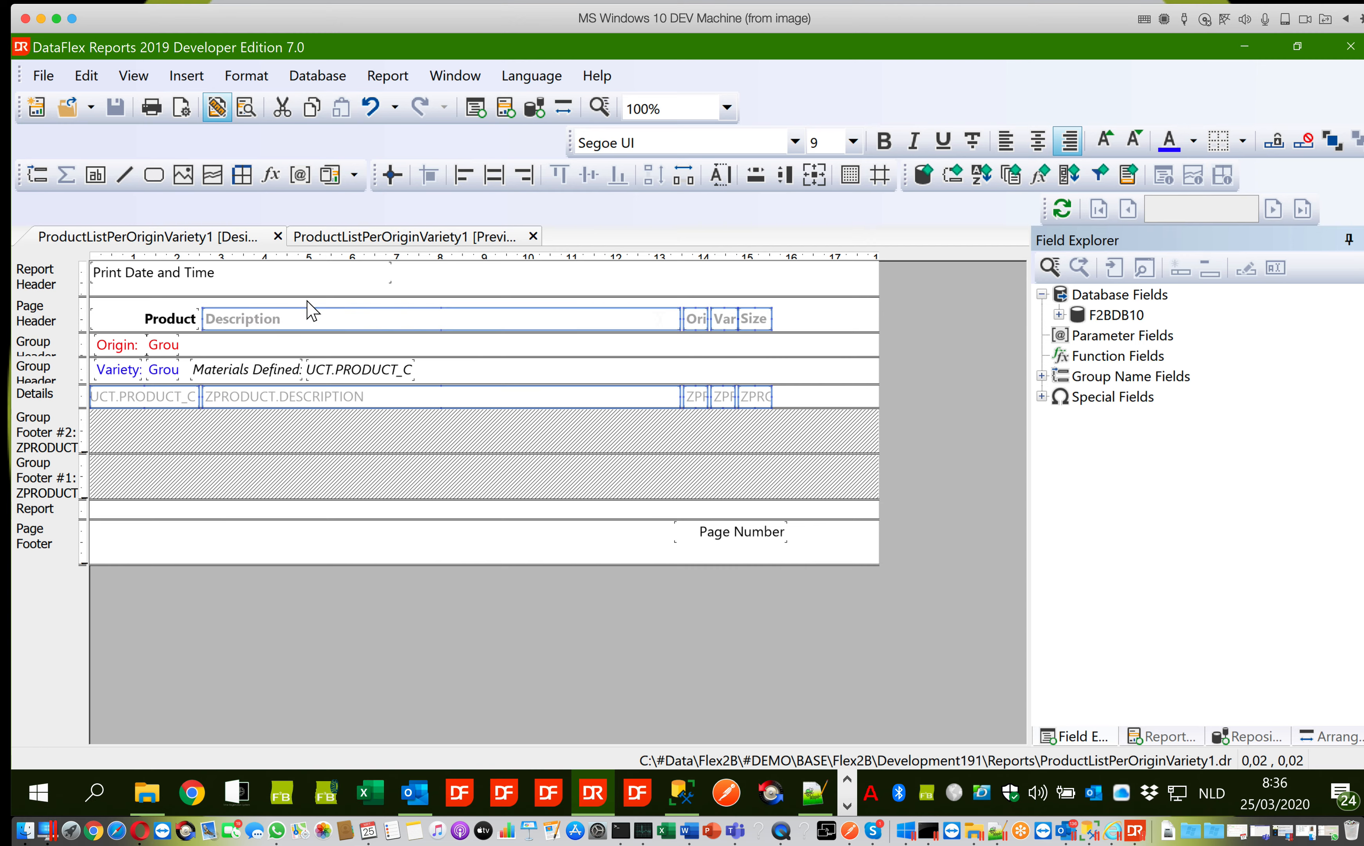
left_click(188, 321, "ctrl")
key("Right")
key("Right")
key("Right")
key("Right")
key("Right")
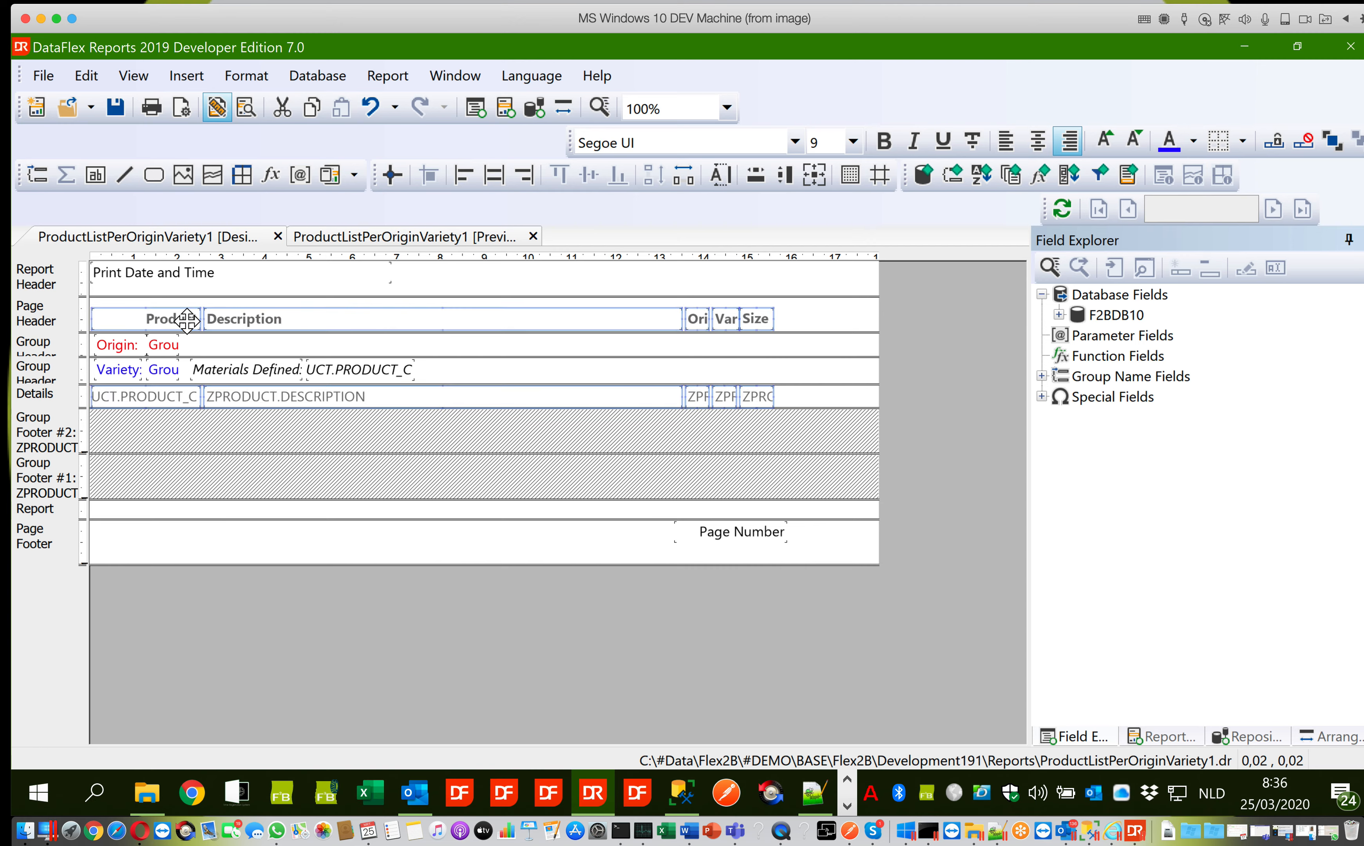
key("Right")
key("Right")
key("Right")
key("Right")
key("Right")
key("Right")
key("Right")
key("Right")
key("Right")
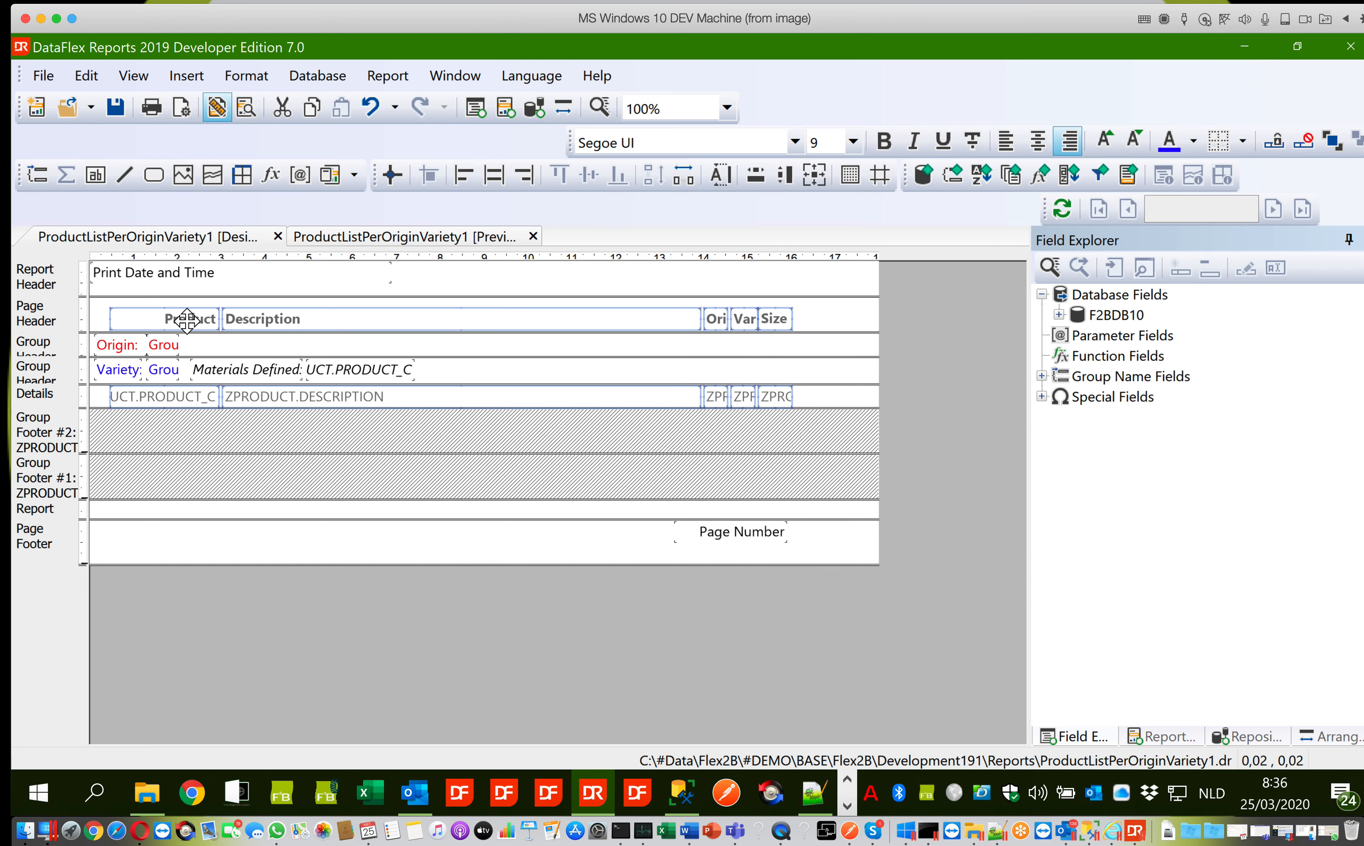
key("Right")
key("Right")
key("Right")
key("Right")
key("Right")
key("Right")
key("Right")
key("Right")
key("Right")
key("Right")
key("Right")
key("Right")
key("Right")
key("Right")
key("Right")
key("Right")
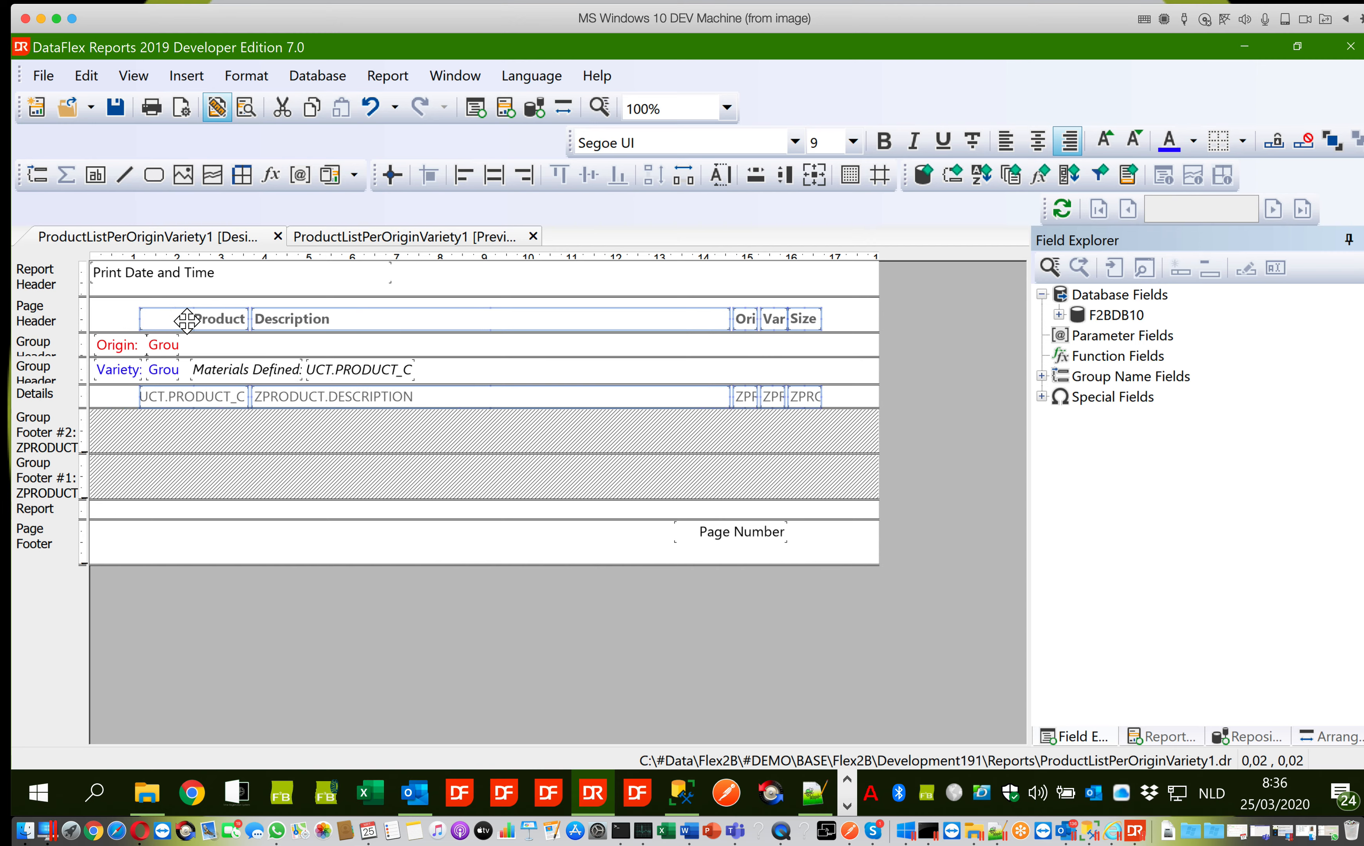
key("Right")
key("Right")
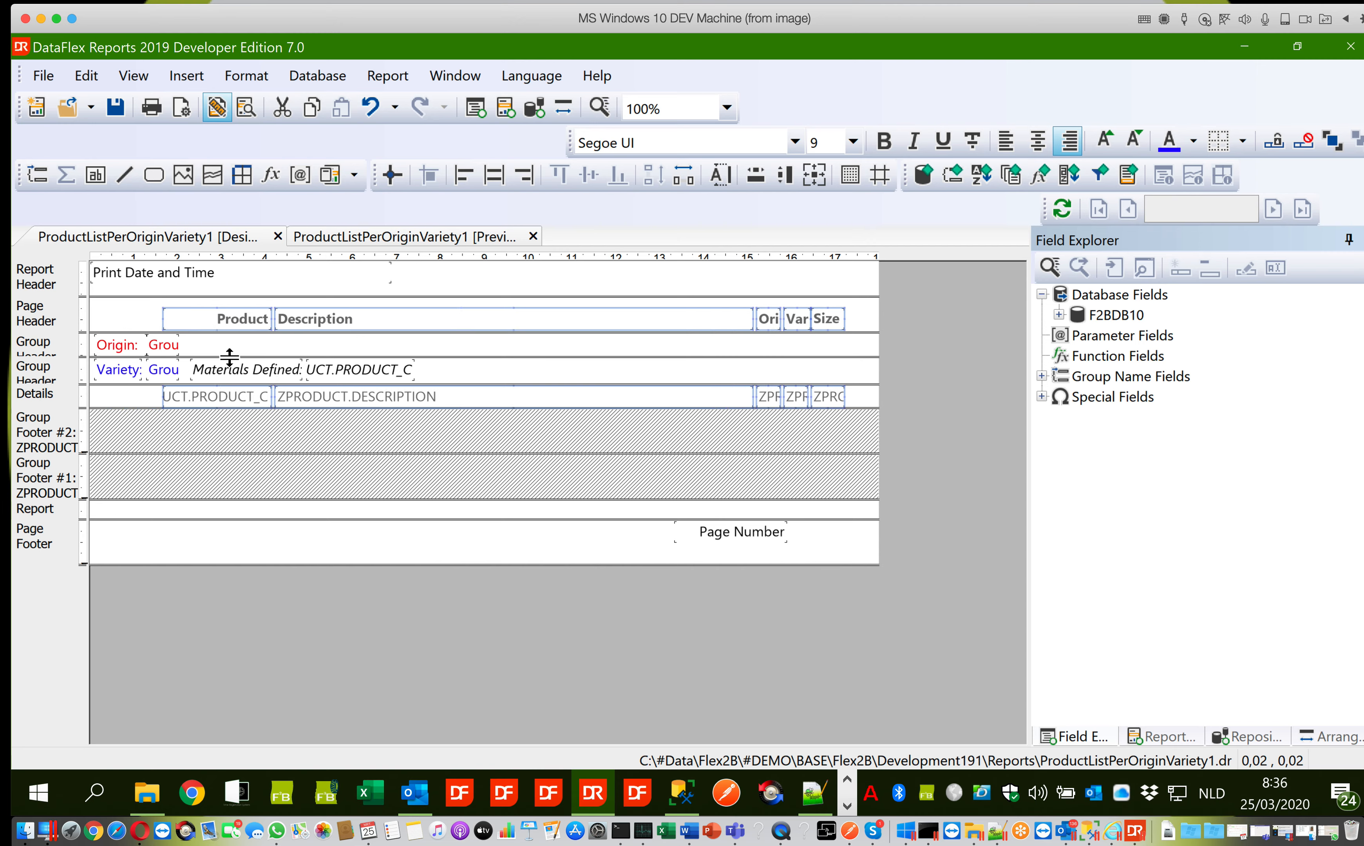
left_click(235, 373)
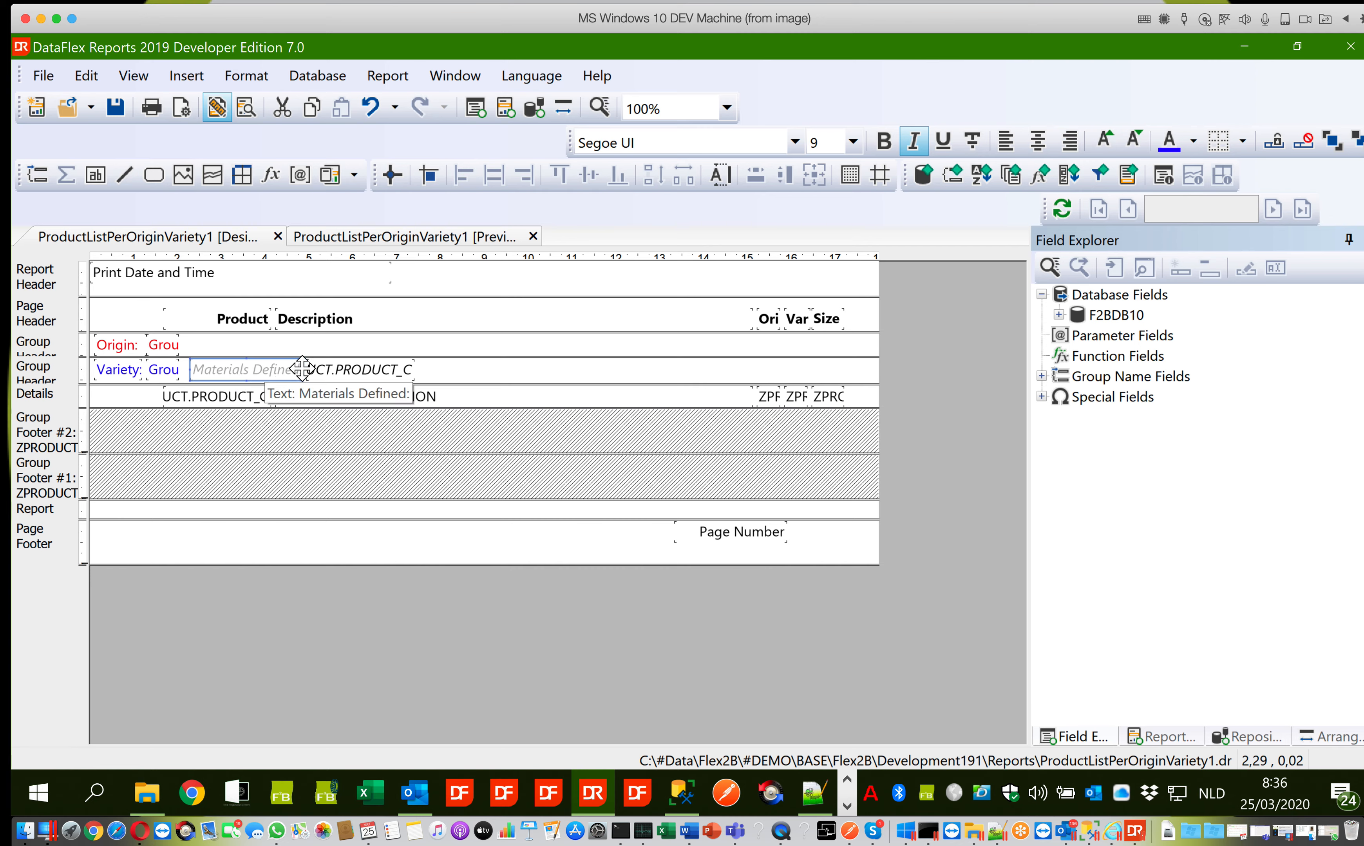
left_click_drag(301, 370, 242, 372)
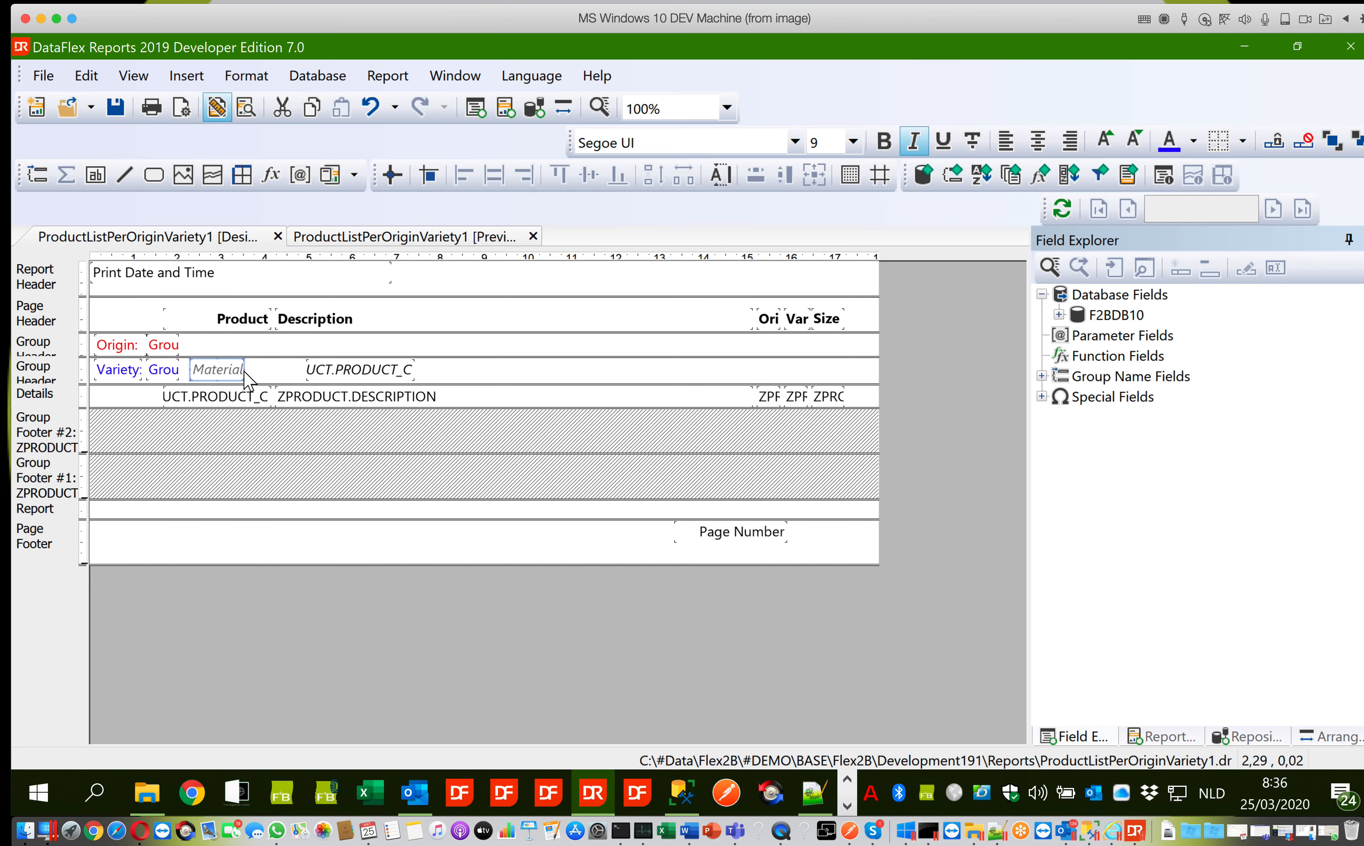
left_click(247, 368)
left_click(233, 368)
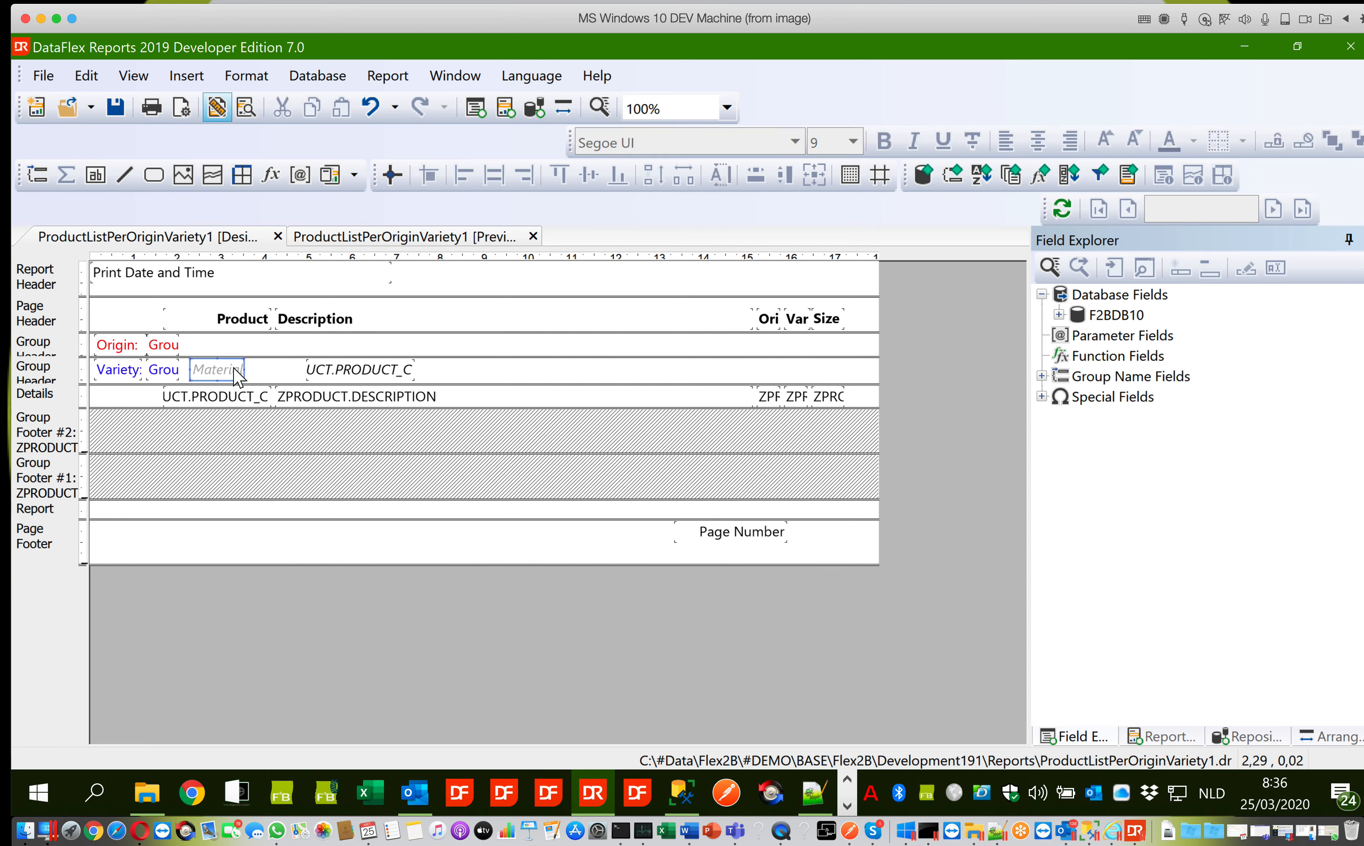
key("ctrl+z")
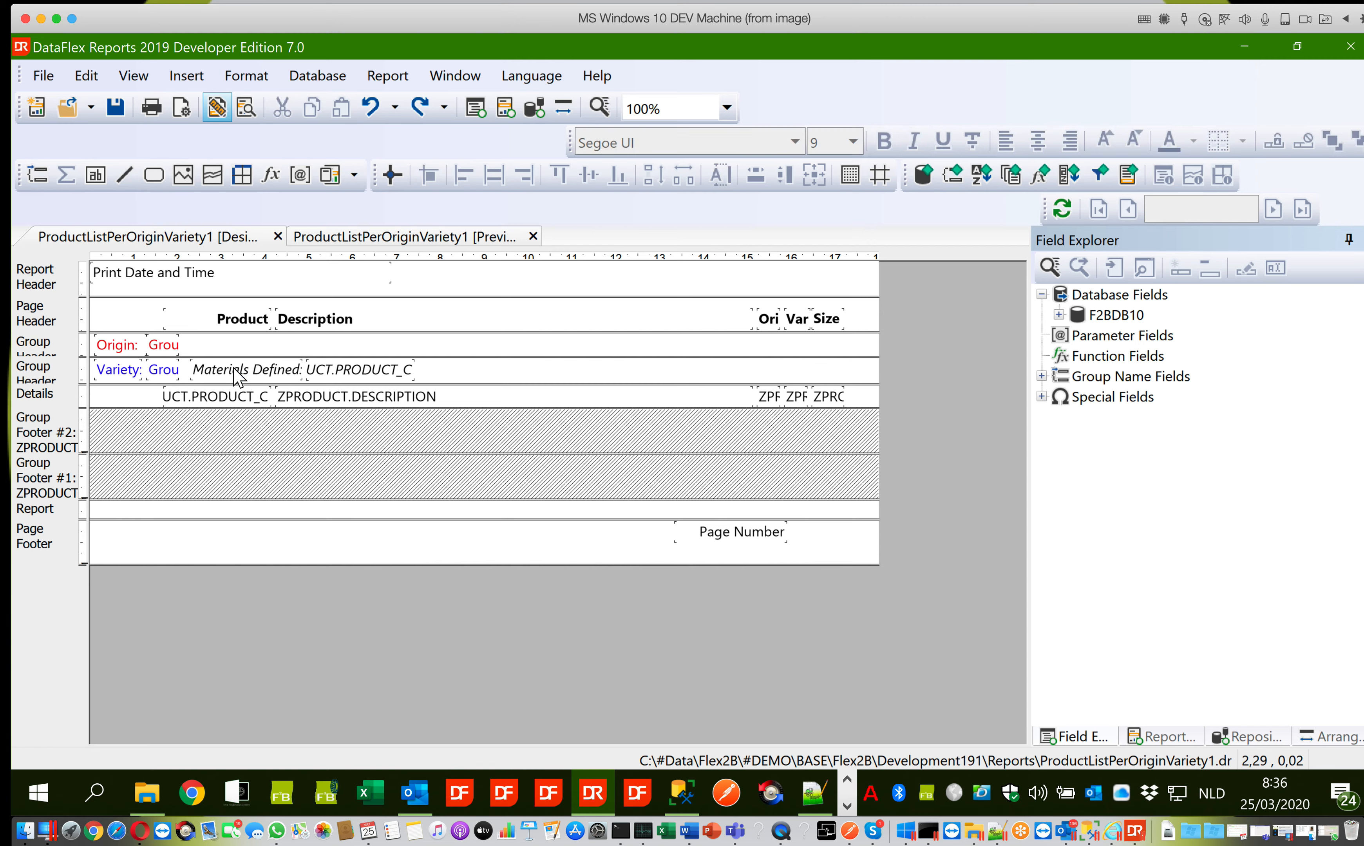
Step: Narrow the product count field in the variety group header to about 1,3 cm and left-align it beside "Materials Defined:"
left_click(322, 375)
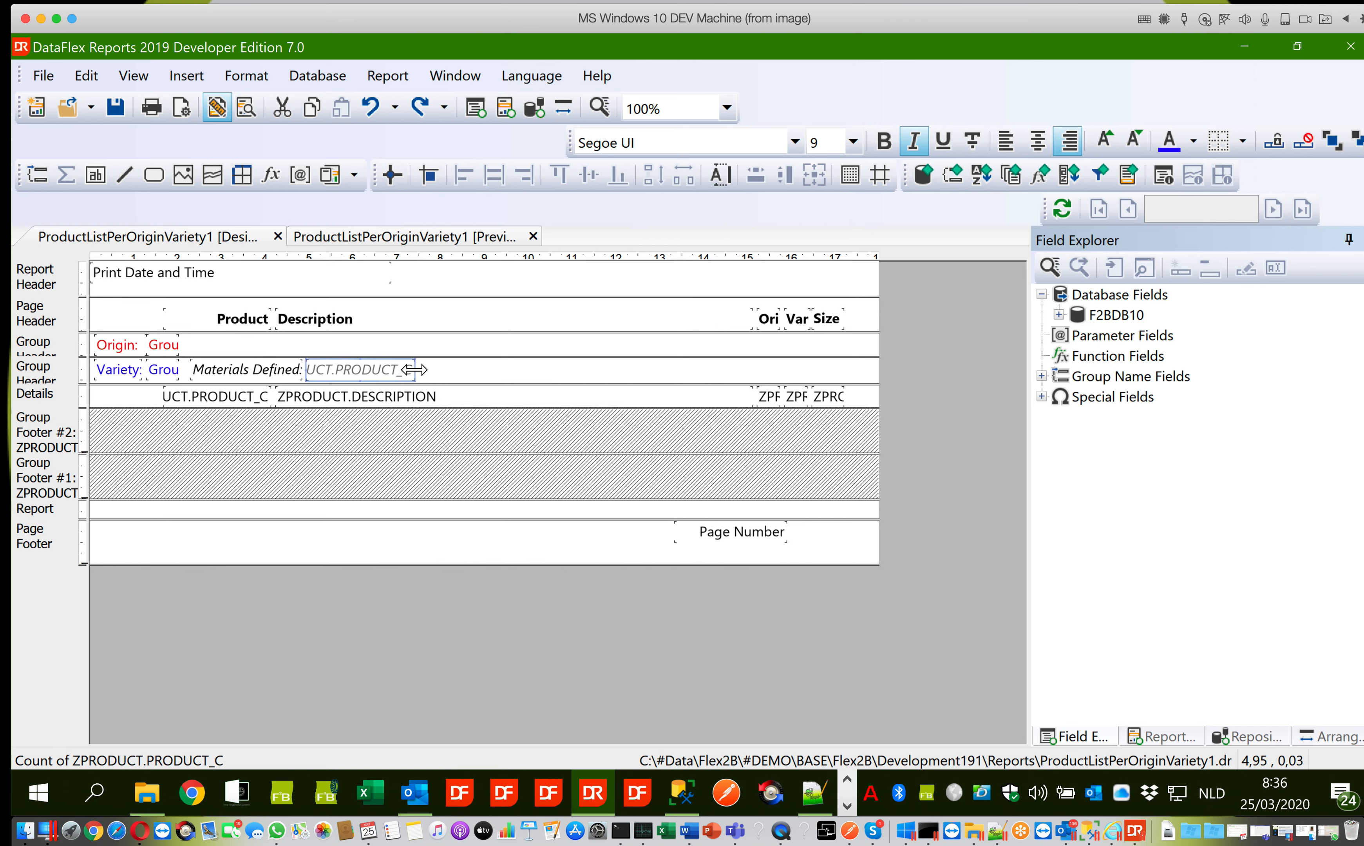
left_click_drag(414, 370, 361, 372)
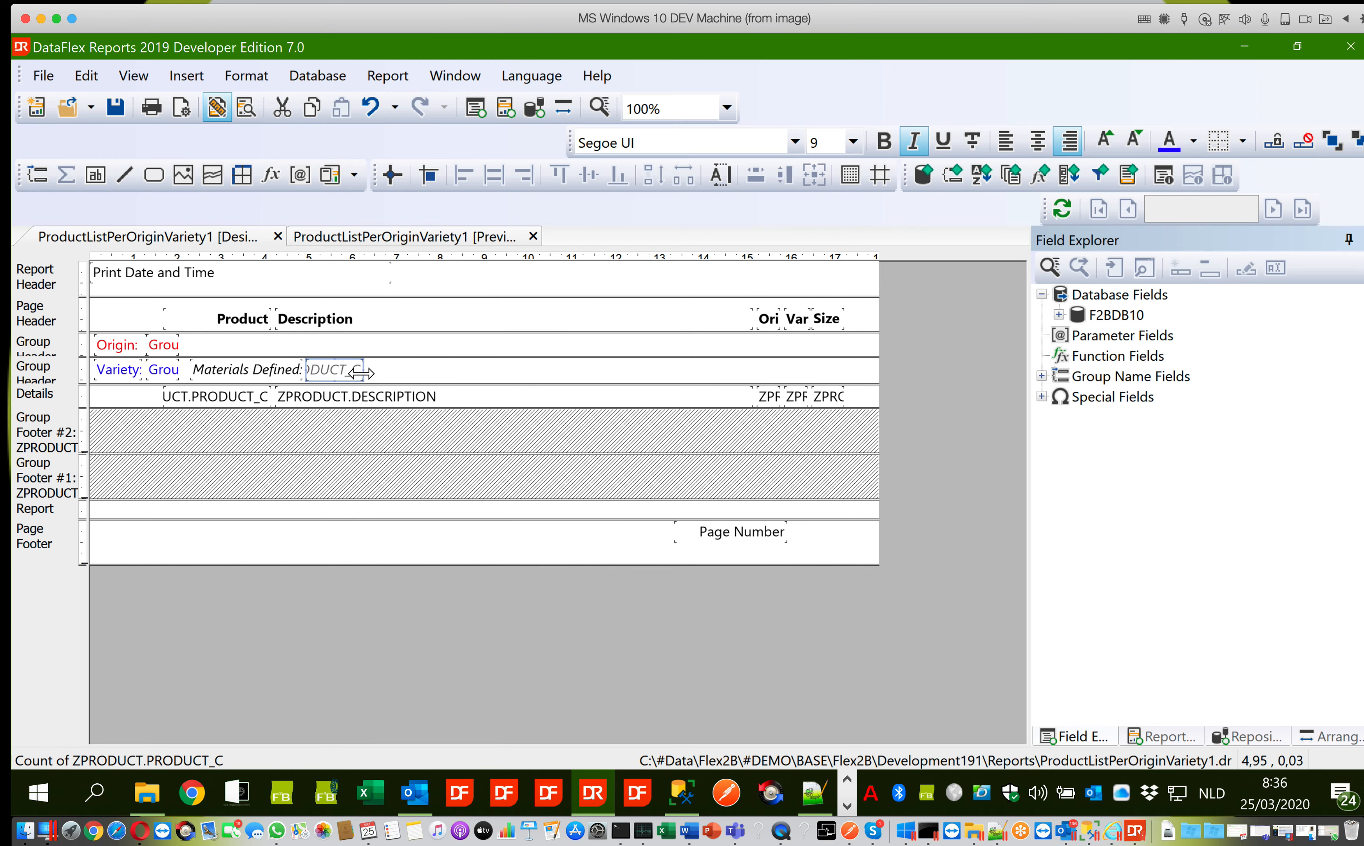
left_click(1006, 141)
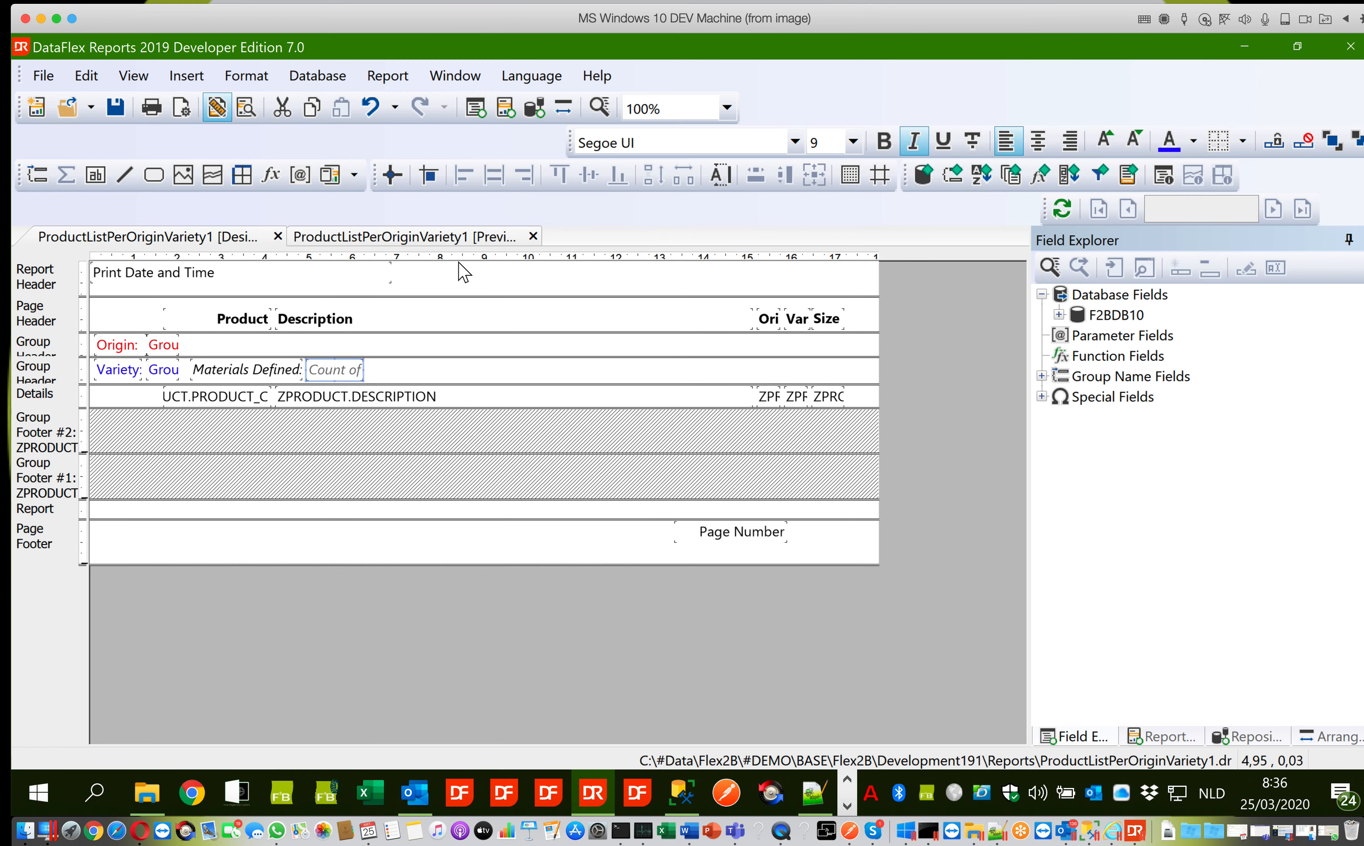
Step: Save the report and review page 2 of the preview from top to bottom
left_click(115, 106)
left_click(315, 245)
left_click(266, 508)
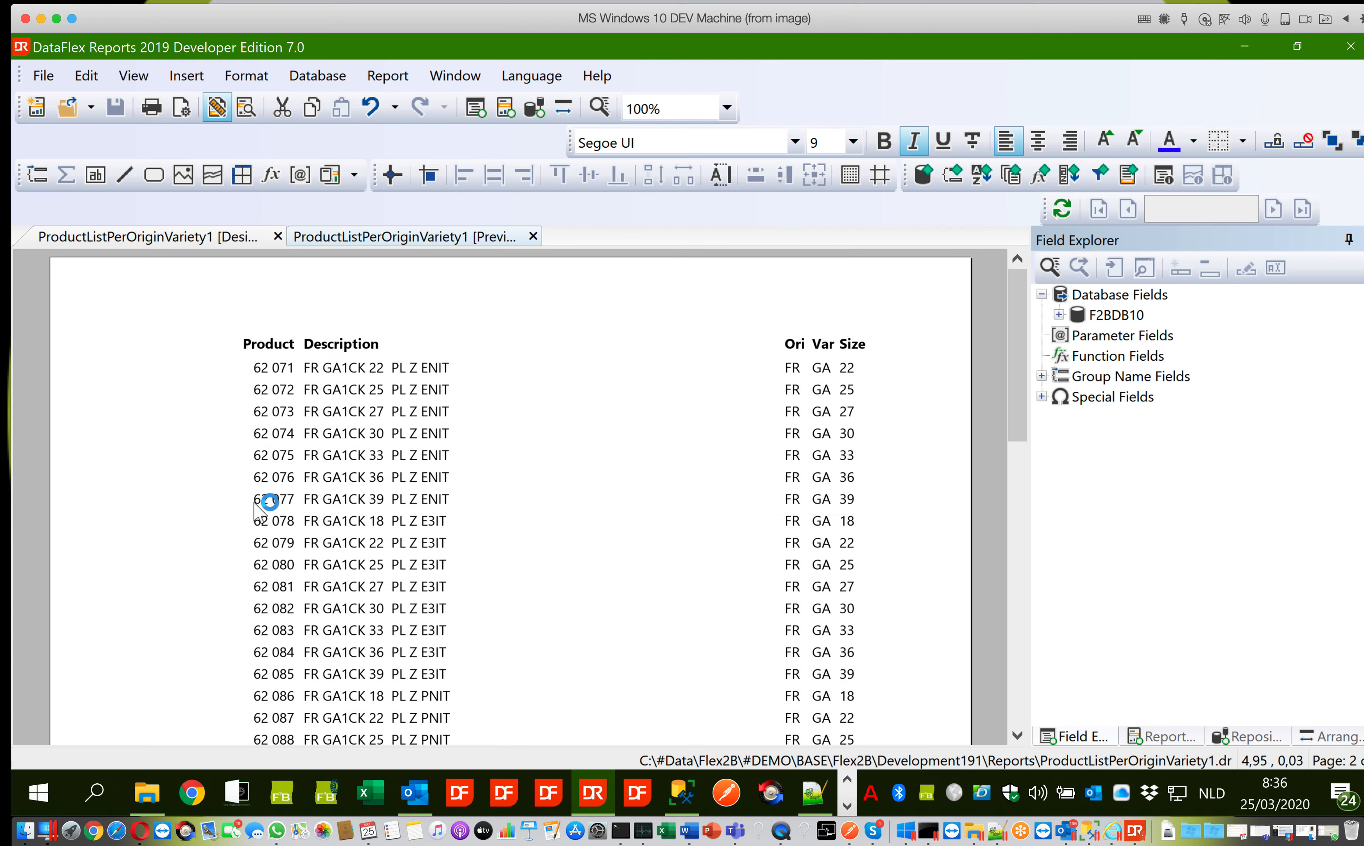
scroll(333, 509, "down", 15)
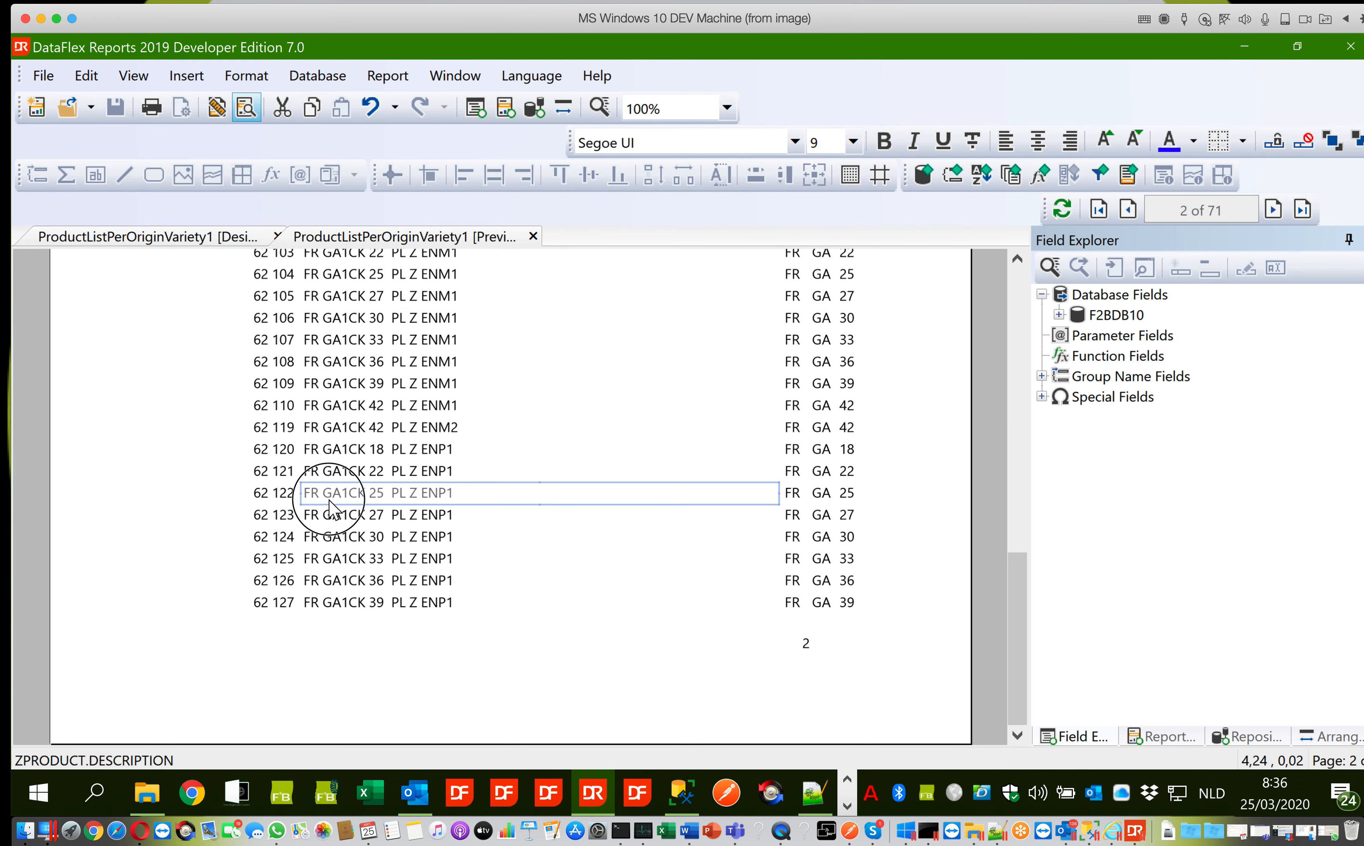
scroll(333, 509, "up", 10)
scroll(333, 509, "up", 5)
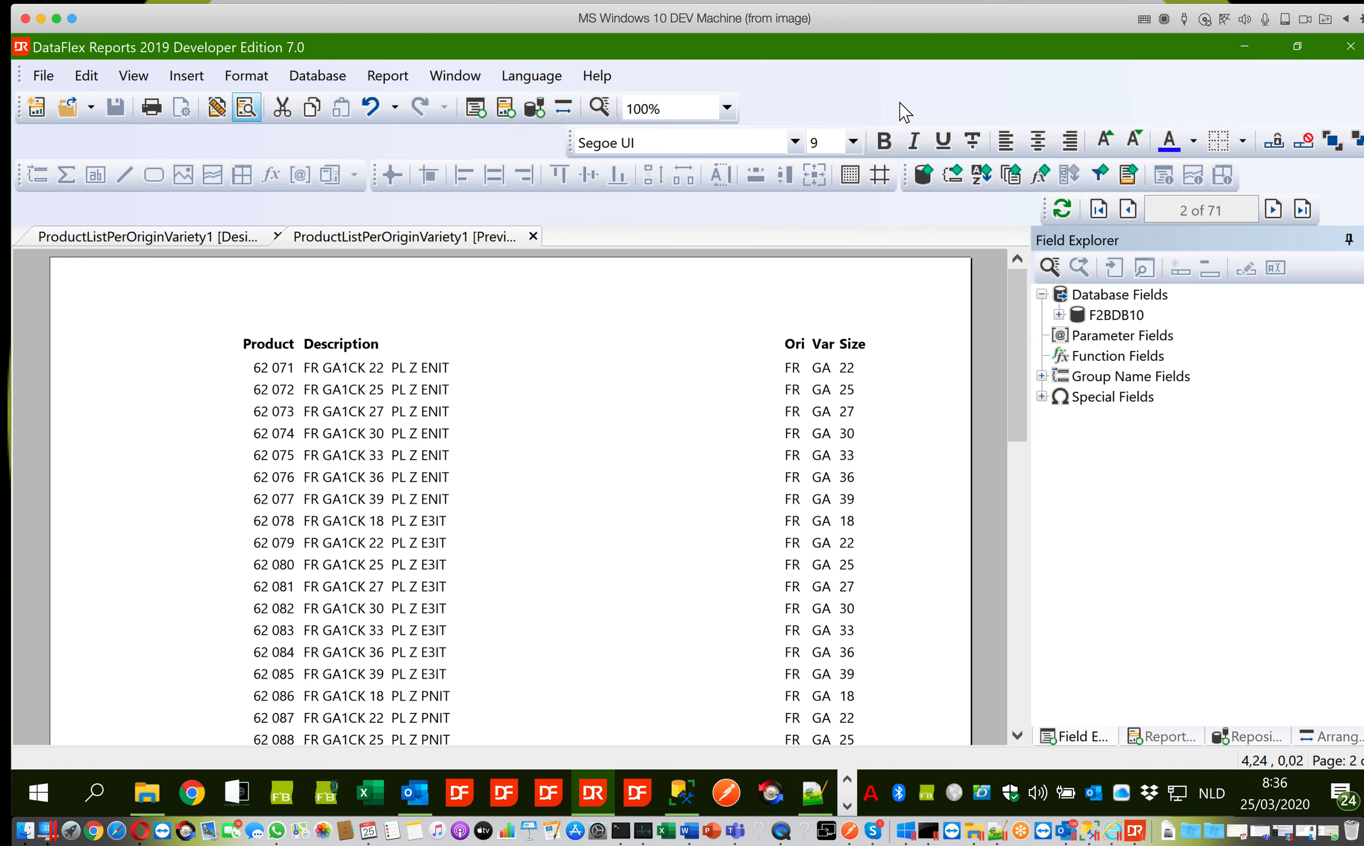
Step: Close DataFlex Reports and switch to the Reports folder in File Explorer
left_click(1354, 55)
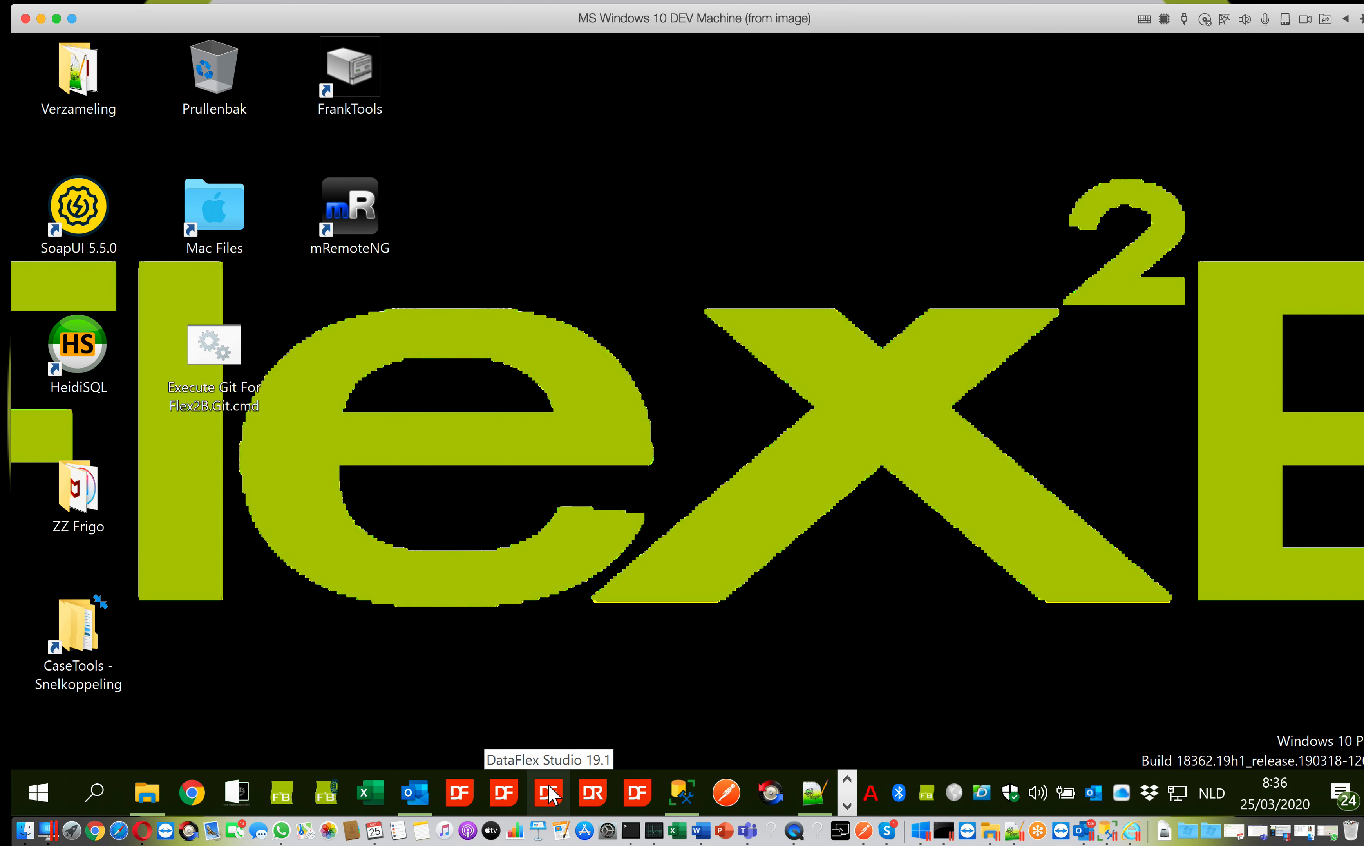
left_click(147, 794)
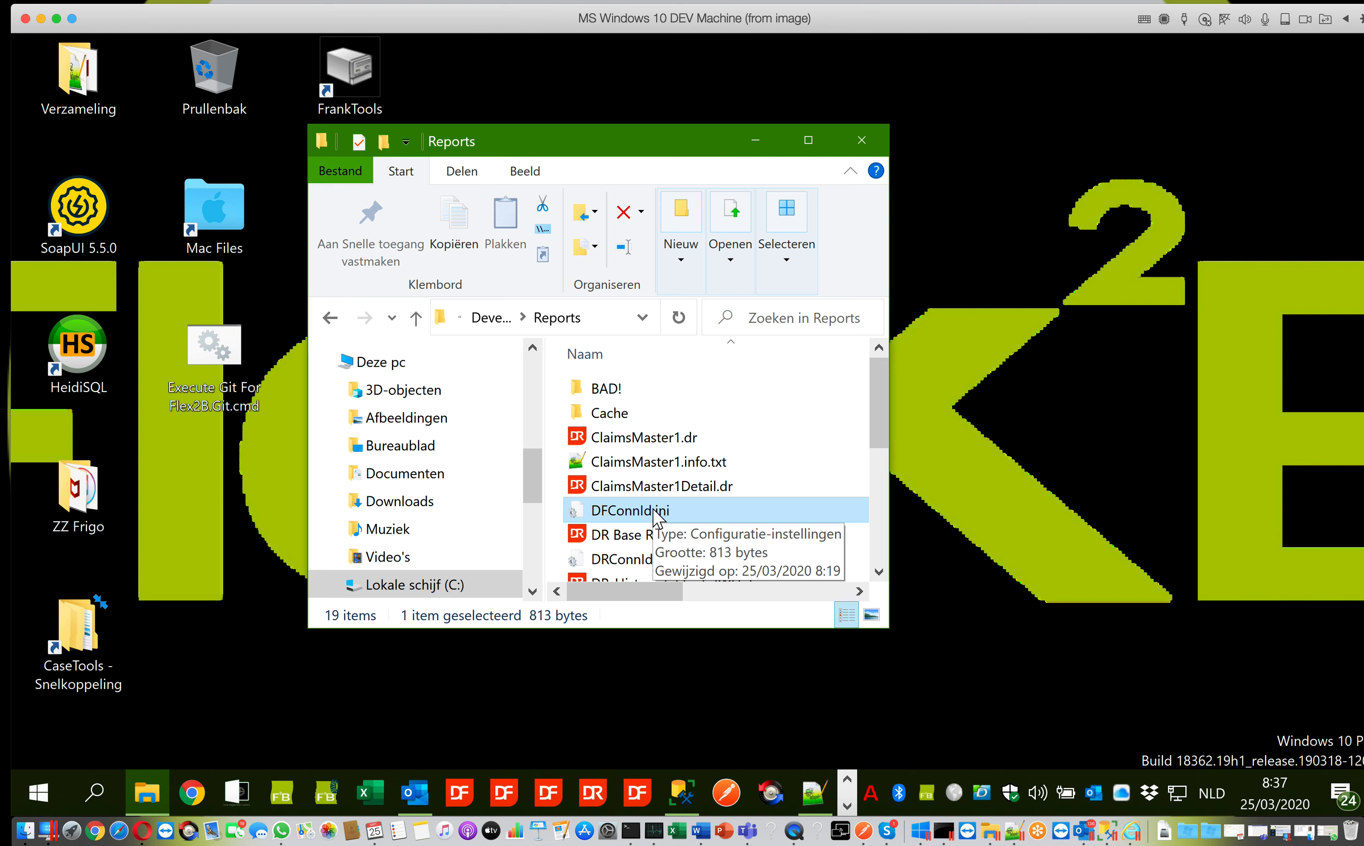
left_click(795, 824)
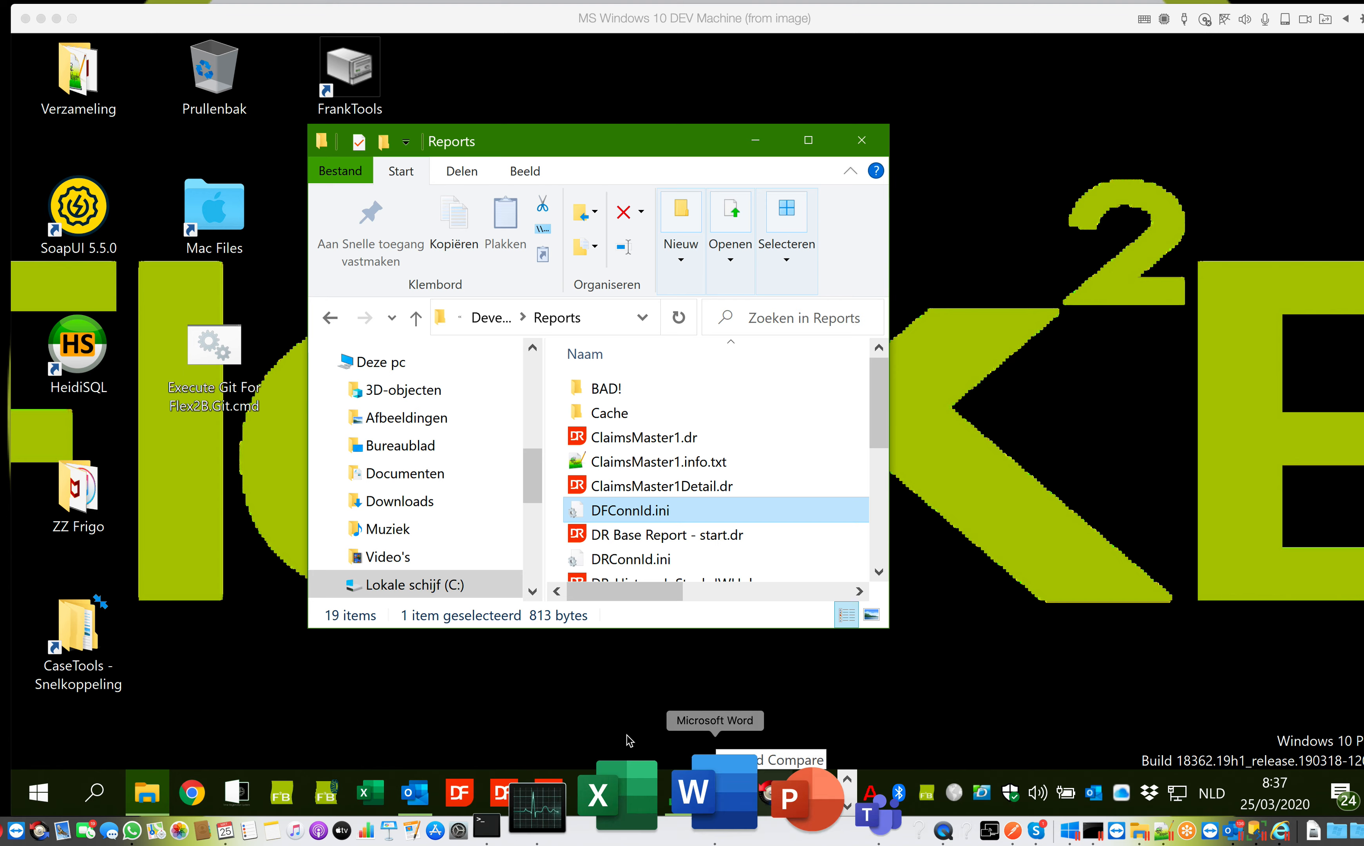